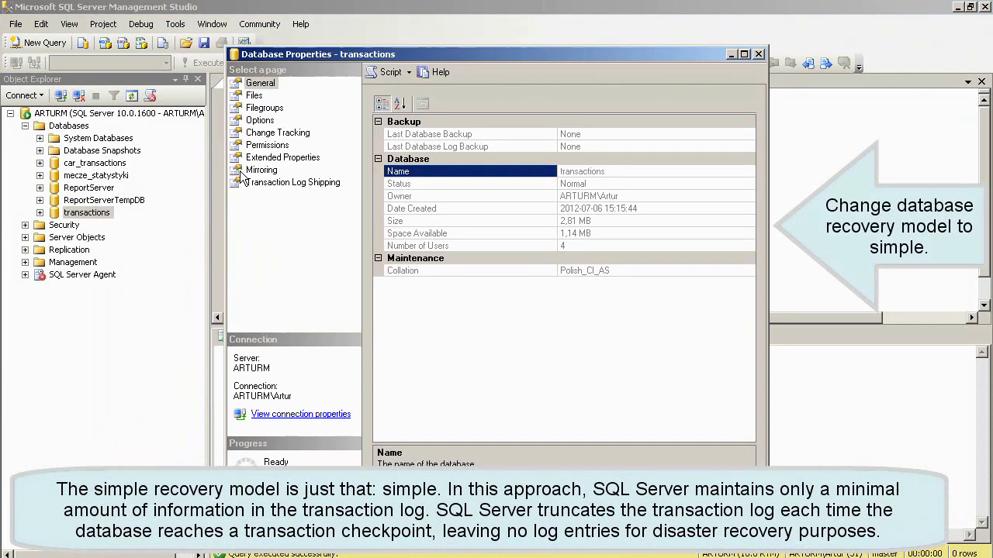
# - Switch the transactions database's recovery model from Full to Simple and apply it
pyautogui.click(260, 120)
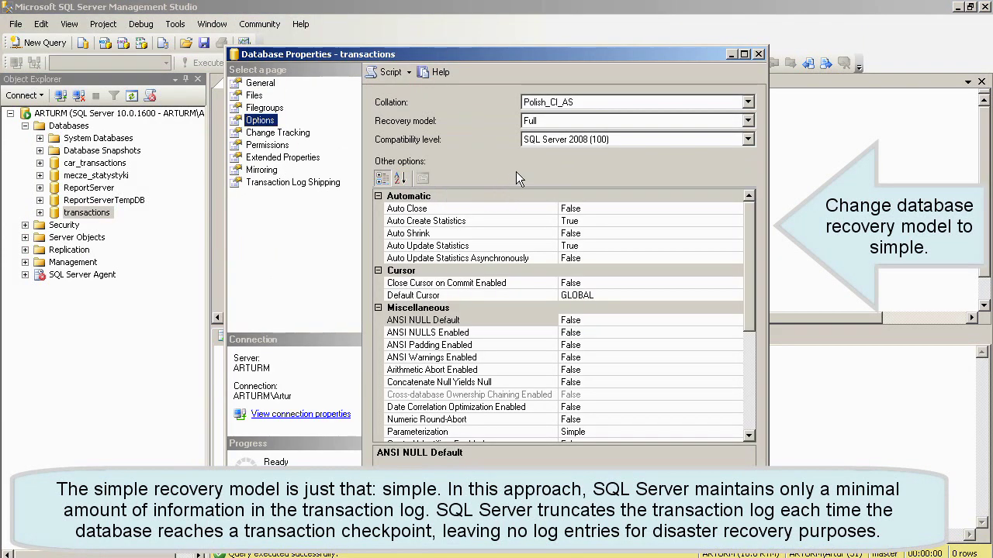
pyautogui.click(739, 122)
pyautogui.click(637, 155)
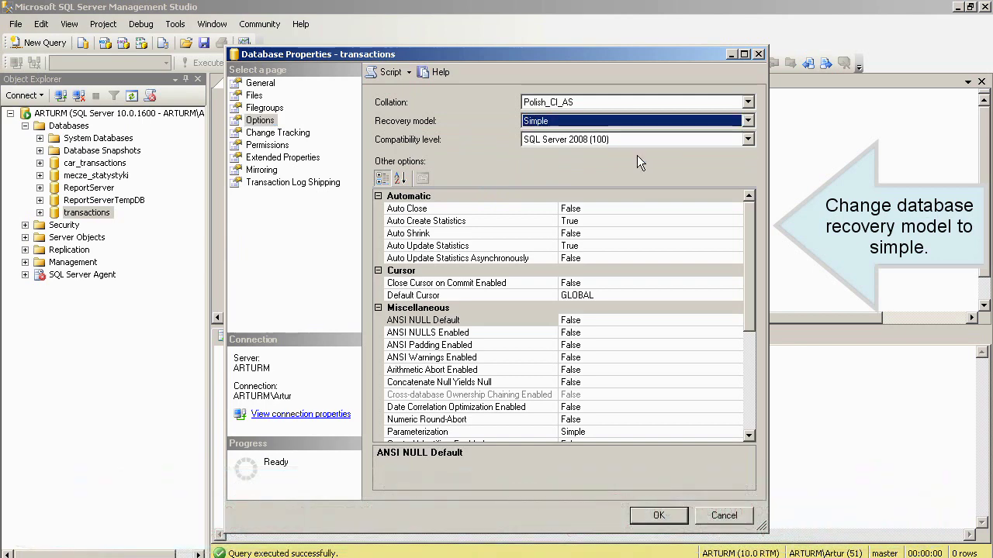
pyautogui.click(644, 515)
pyautogui.click(275, 116)
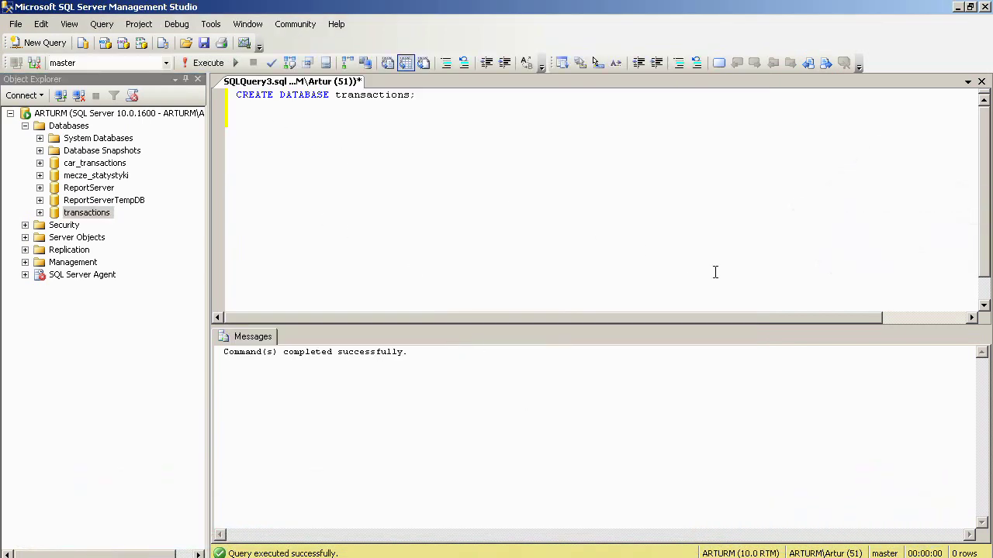
# - Add 'use transactions;' below CREATE DATABASE and execute just that statement
pyautogui.press('Return')
pyautogui.press('Return')
pyautogui.write('use transactions;')
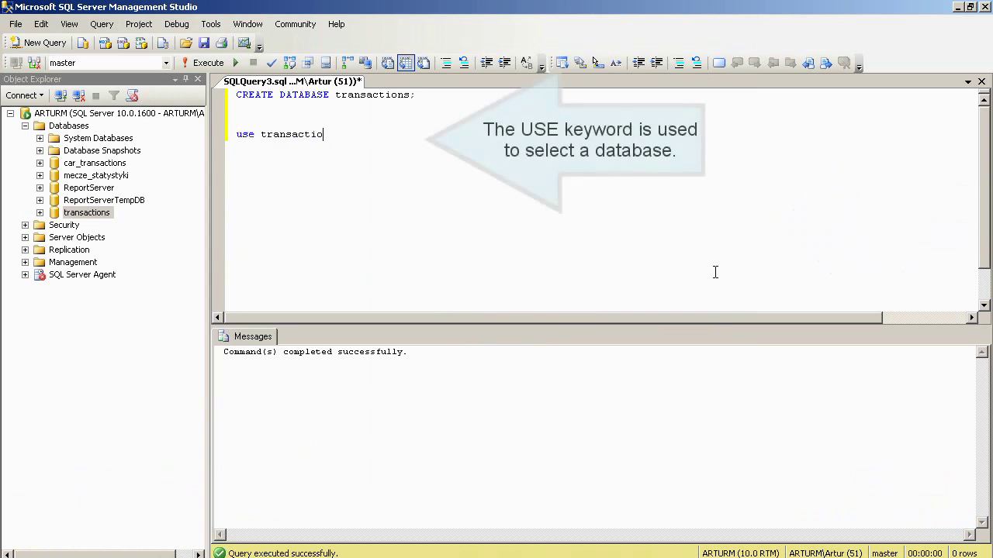
pyautogui.press('Return')
pyautogui.press('Return')
pyautogui.moveTo(341, 135); pyautogui.dragTo(236, 135)
pyautogui.click(206, 64)
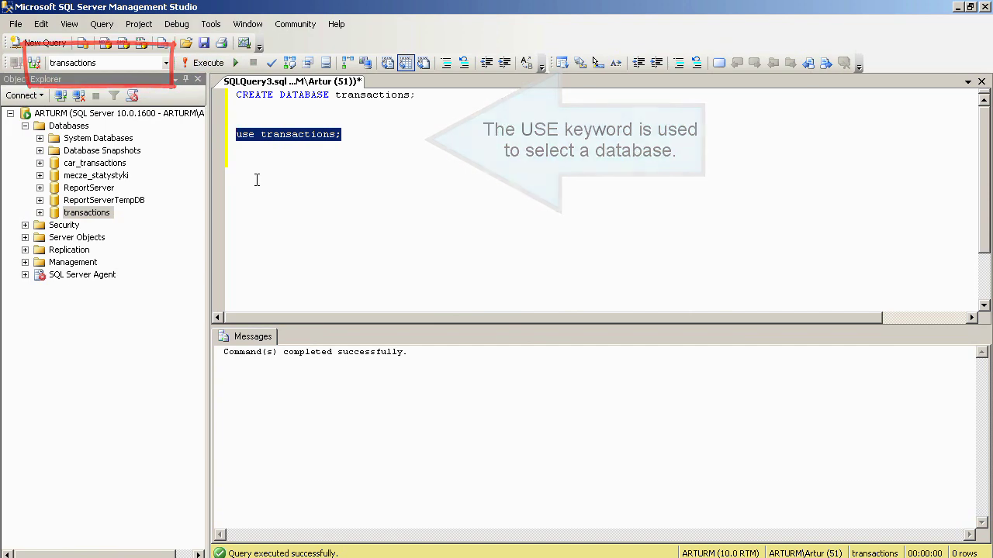
pyautogui.click(543, 158)
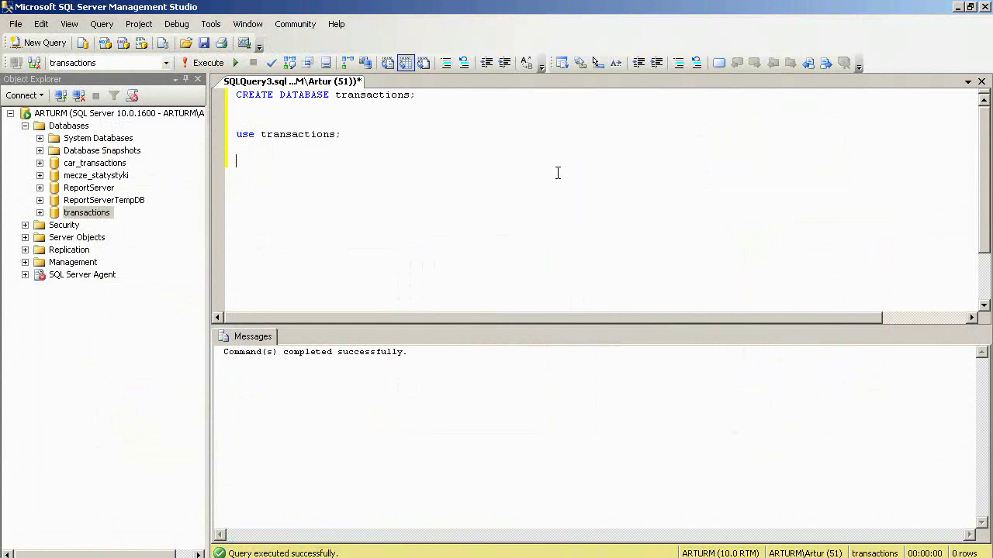
# - Write CREATE TABLE SalesPlaces with spId key, Country VARCHAR(50) and City columns
pyautogui.press('Return')
pyautogui.write('CREATE TABLE SalesPlaces')
pyautogui.press('Return')
pyautogui.write('(')
pyautogui.press('Return')
pyautogui.press('Tab')
pyautogui.write('spId ')
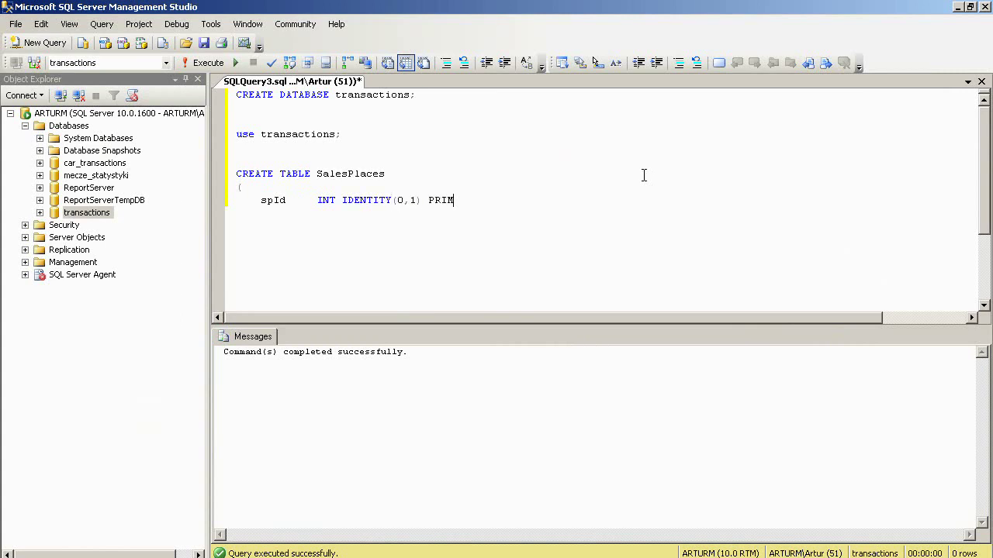
pyautogui.write('KEY,')
pyautogui.press('Return')
pyautogui.write('Country  V')
pyautogui.press('Tab')
pyautogui.write('VARCHAR(50),')
pyautogui.press('Return')
pyautogui.write('City')
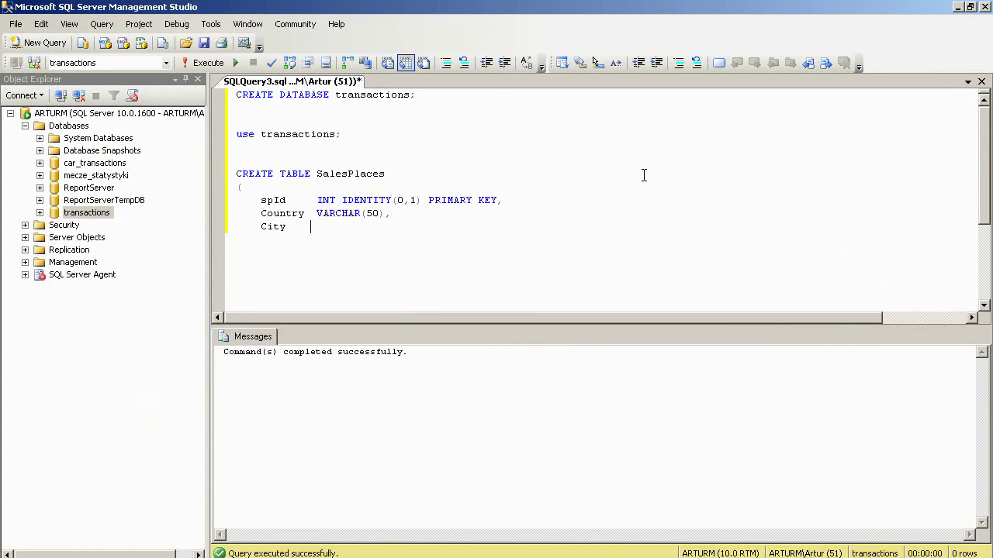
pyautogui.write('0),')
pyautogui.press('Return')
pyautogui.write(');')
pyautogui.press('Return')
pyautogui.press('Return')
# - Execute the selected CREATE TABLE SalesPlaces statement
pyautogui.moveTo(284, 242); pyautogui.dragTo(235, 174)
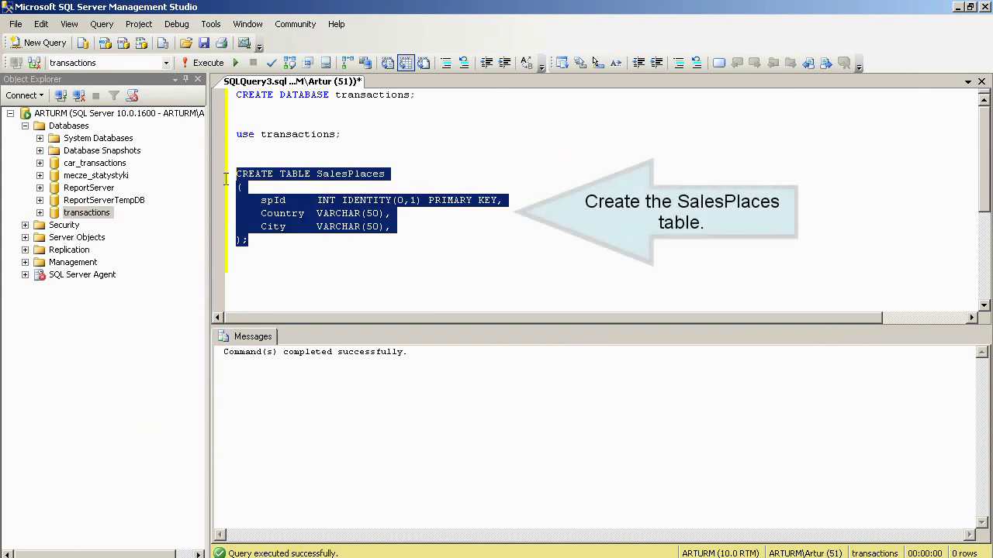
pyautogui.click(203, 62)
pyautogui.click(298, 266)
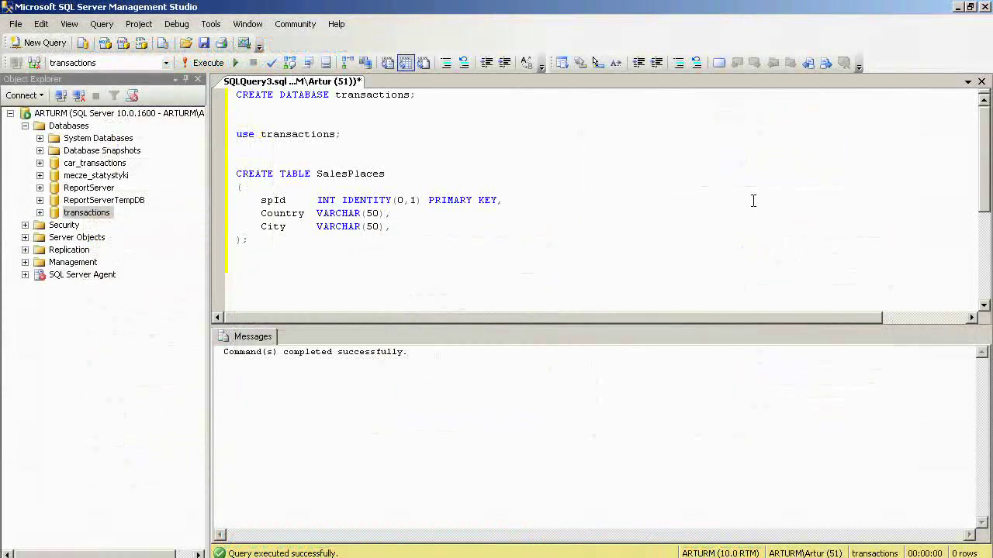
# - Write CREATE TABLE Customers with CustId INT IDENTITY(0,1) PRIMARY KEY and Name VARCHAR(35)
pyautogui.write('CREATE TABLE Customers')
pyautogui.press('Return')
pyautogui.write('(')
pyautogui.press('Return')
pyautogui.press('Tab')
pyautogui.write('Cus')
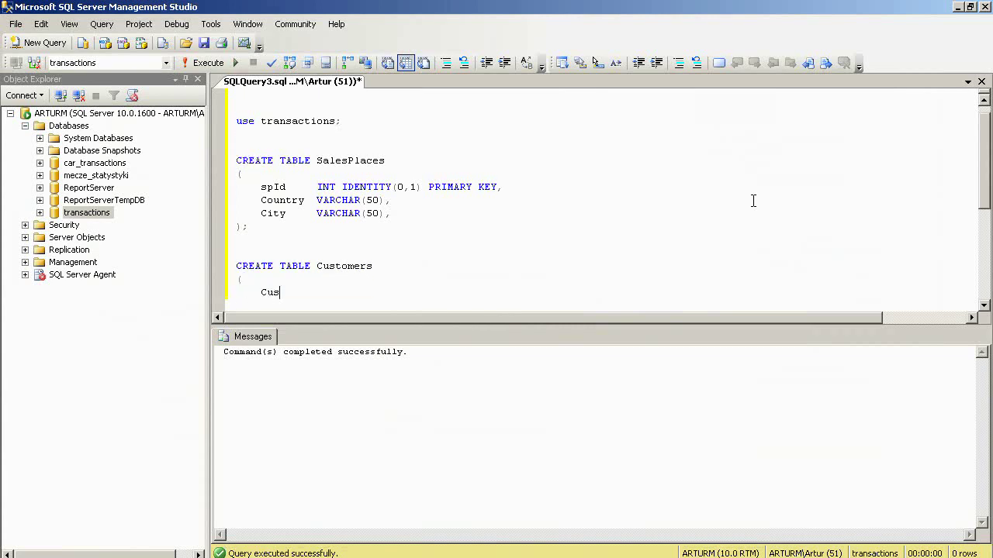
pyautogui.write('tId  INT IDENTITY(0,1) PRIMARY KEY,')
pyautogui.press('Return')
pyautogui.write('Nam')
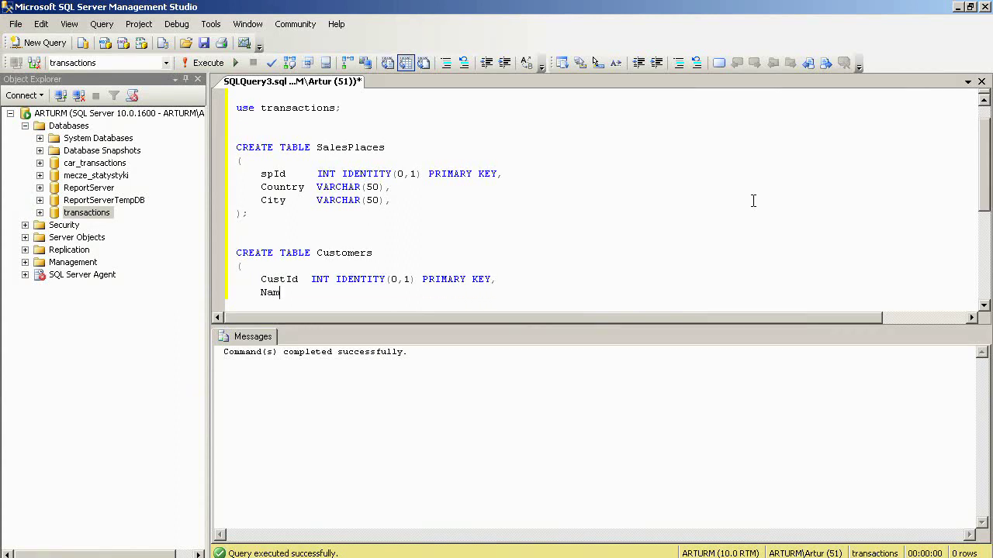
pyautogui.write('e    VARCHAR(35)')
pyautogui.press('Return')
pyautogui.write(');')
pyautogui.press('Return')
pyautogui.press('Return')
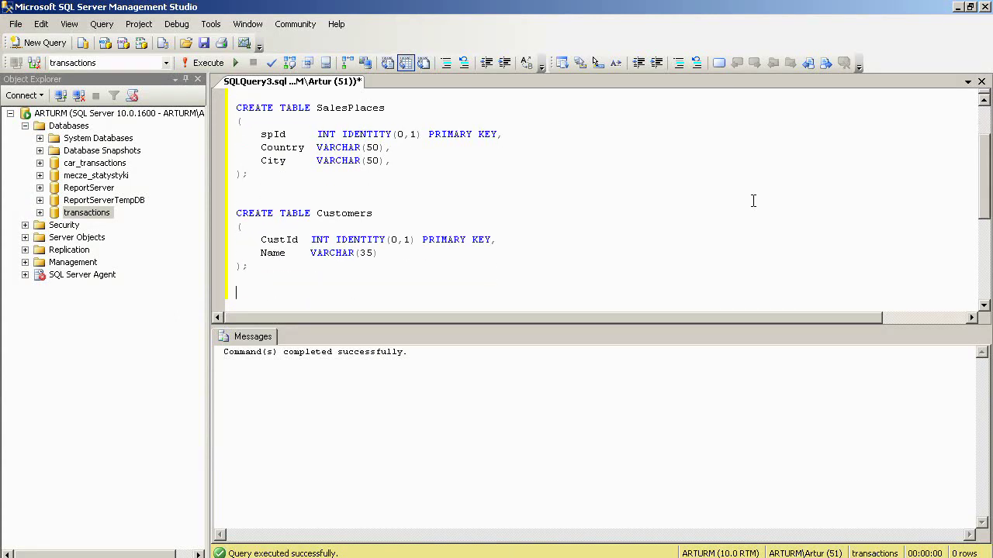
# - Execute the selected CREATE TABLE Customers statement
pyautogui.moveTo(241, 273); pyautogui.dragTo(237, 200)
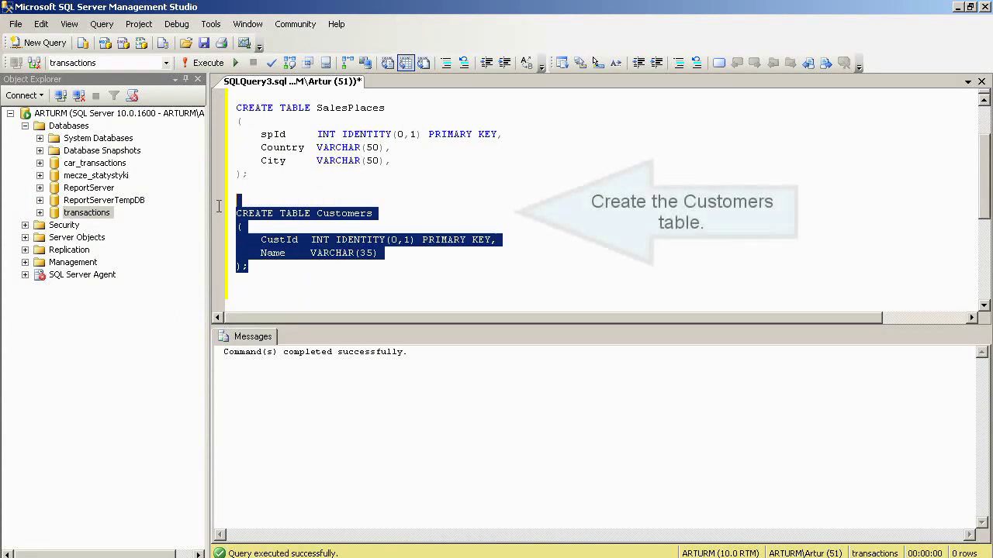
pyautogui.click(207, 63)
pyautogui.click(261, 295)
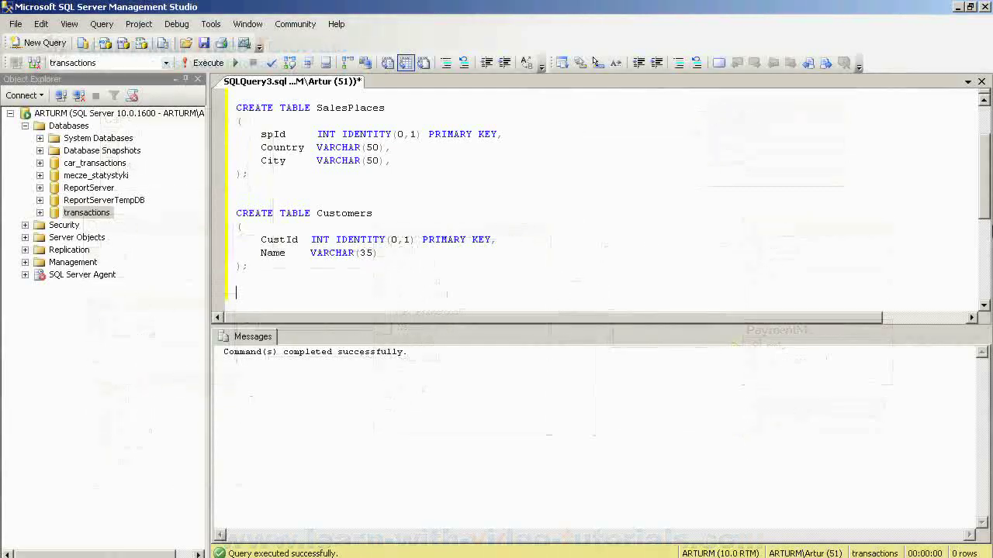
# - Start CREATE TABLE Salesmen with SalesmanId INT IDENTITY(0,1) PRIMARY KEY and Name VARCHAR(35)
pyautogui.press('Return')
pyautogui.write('CREATE')
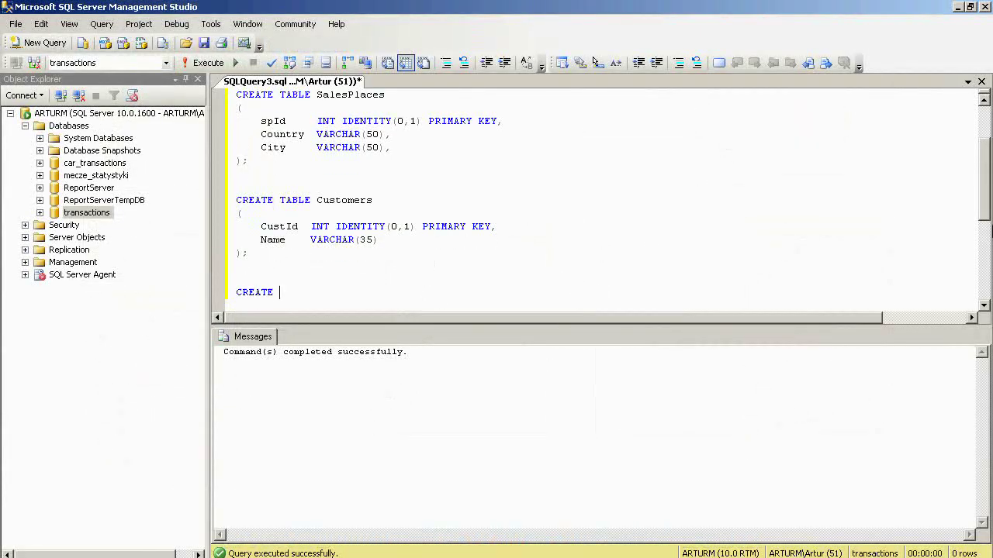
pyautogui.write(' TABLE Salesmen')
pyautogui.press('Return')
pyautogui.write('(')
pyautogui.press('Return')
pyautogui.press('Tab')
pyautogui.write('Sale')
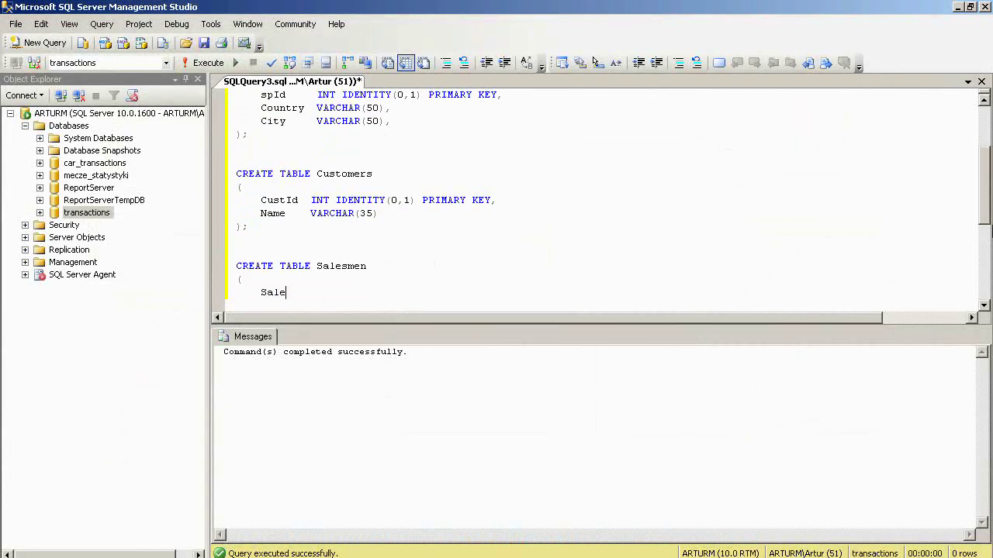
pyautogui.write('smanId INT IDENTITY(')
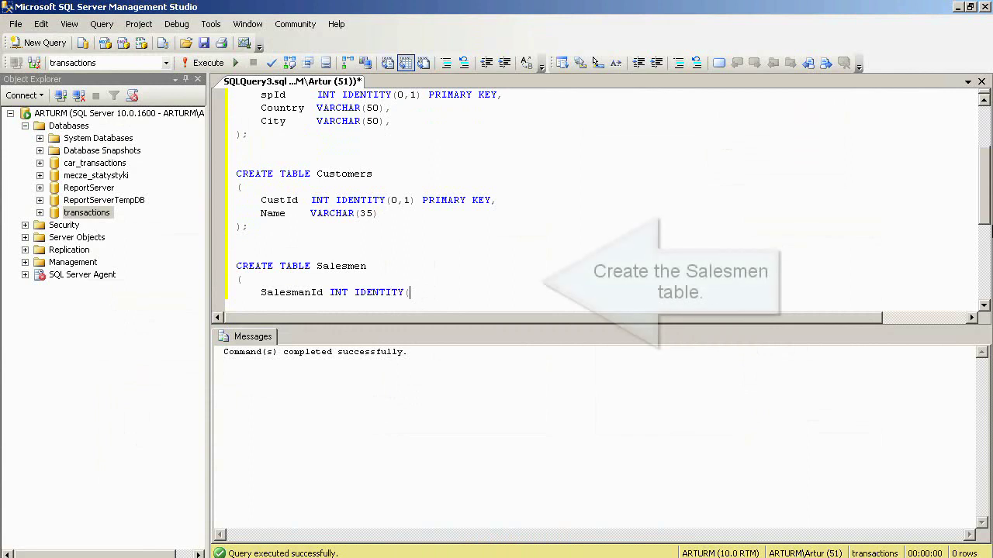
pyautogui.write('0,1) PRIMARY KEY,')
pyautogui.press('Return')
pyautogui.write('N')
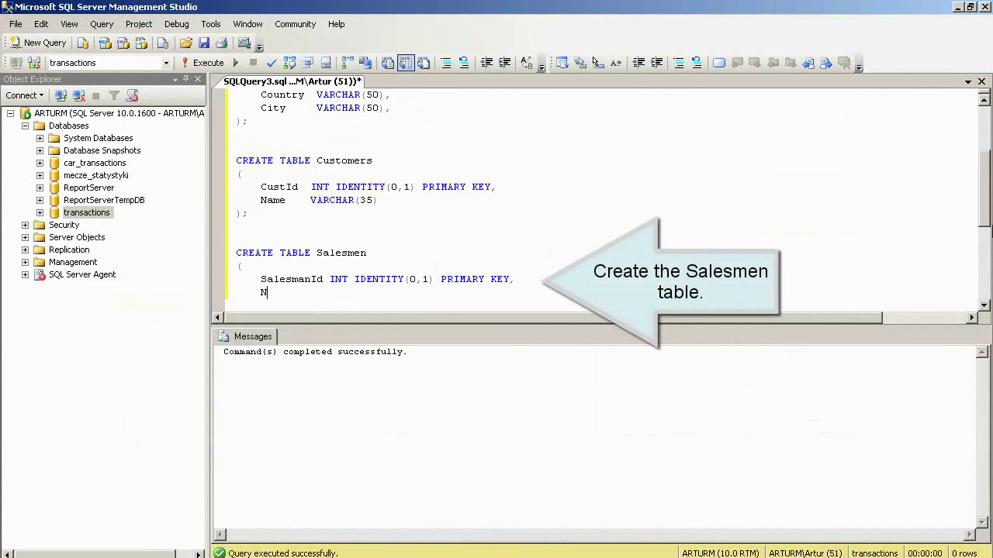
pyautogui.write('ame       VARCHAR(35),')
# - Add the BossId INT column, close the Salesmen definition and select the statement
pyautogui.press('Return')
pyautogui.write('BossId     INT,')
pyautogui.press('Return')
pyautogui.press('BackSpace')
pyautogui.write(');')
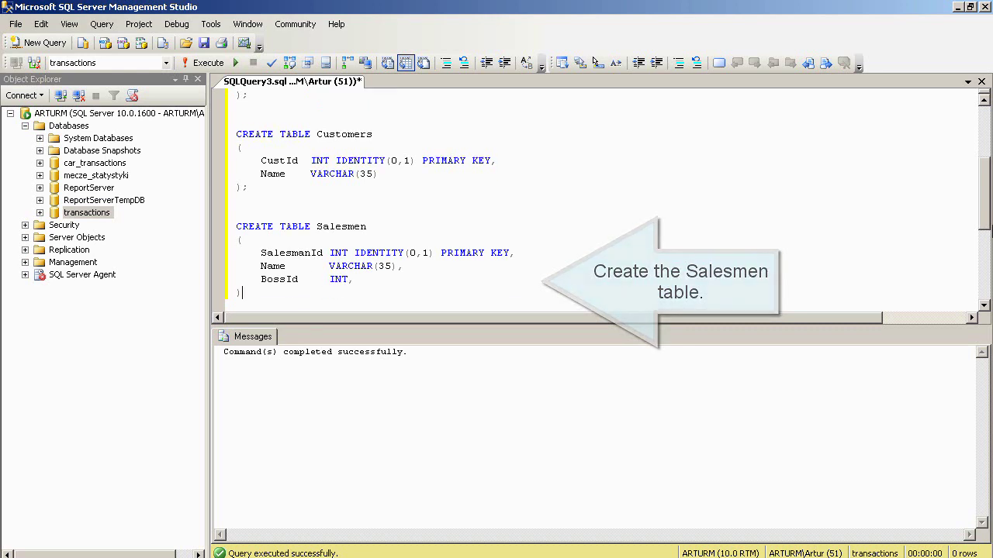
pyautogui.press('Return')
pyautogui.press('Return')
pyautogui.moveTo(272, 276); pyautogui.dragTo(235, 203)
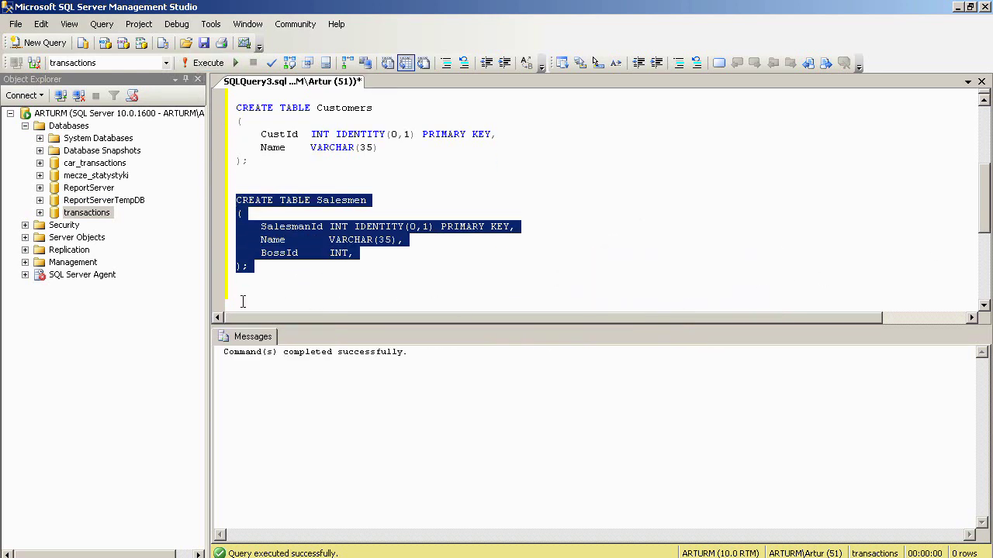
pyautogui.click(279, 293)
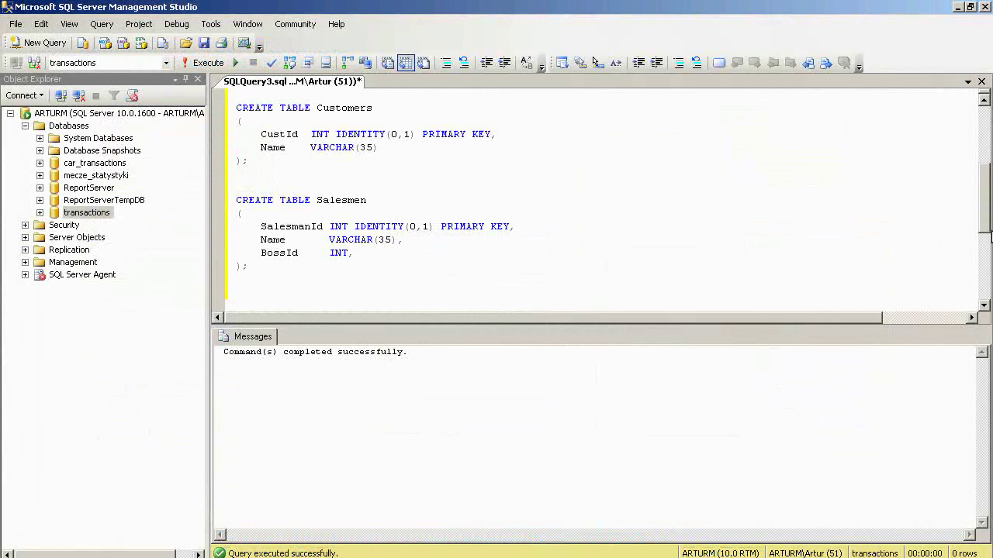
# - Start CREATE TABLE Cars with CarId INT IDENTITY(0,1) PRIMARY KEY and Car VARCHAR(50)
pyautogui.press('Return')
pyautogui.write('CREATE TA')
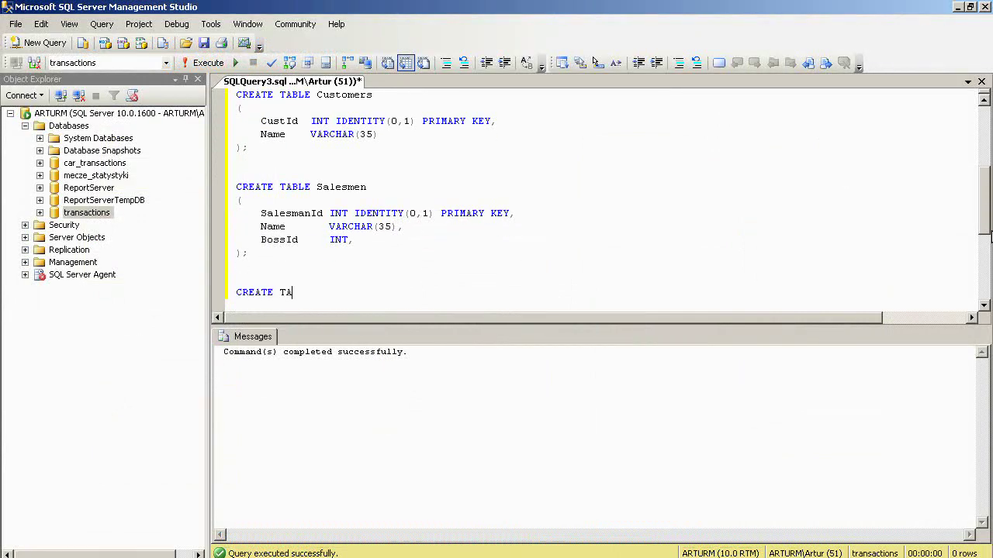
pyautogui.write('BLE Cars')
pyautogui.press('Return')
pyautogui.write('(')
pyautogui.press('Return')
pyautogui.press('Tab')
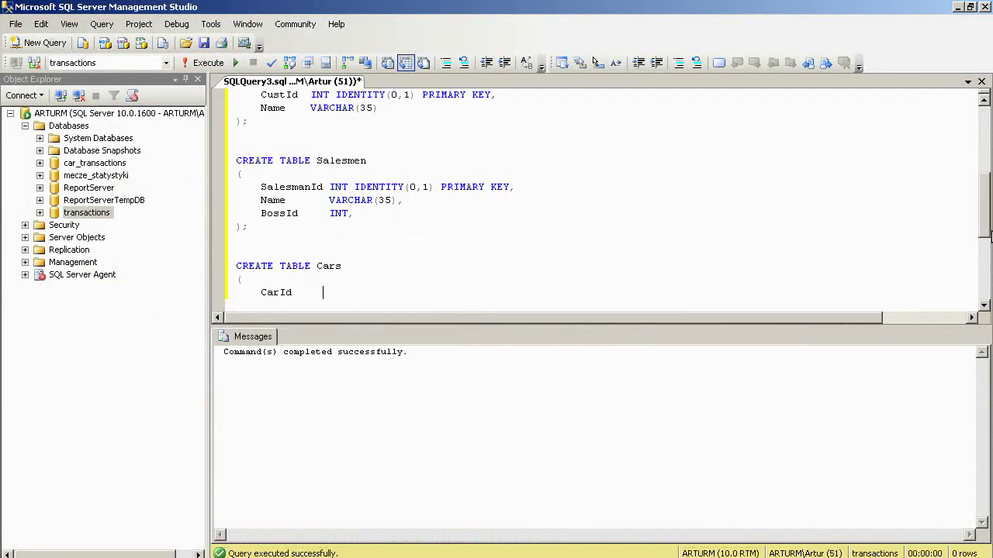
pyautogui.write('CarId      INT IDENTITY(0,1) PRIMARY KEY,')
# - Add the Model VARCHAR(50) column, close the Cars definition and select the statement
pyautogui.press('Return')
pyautogui.write('Car')
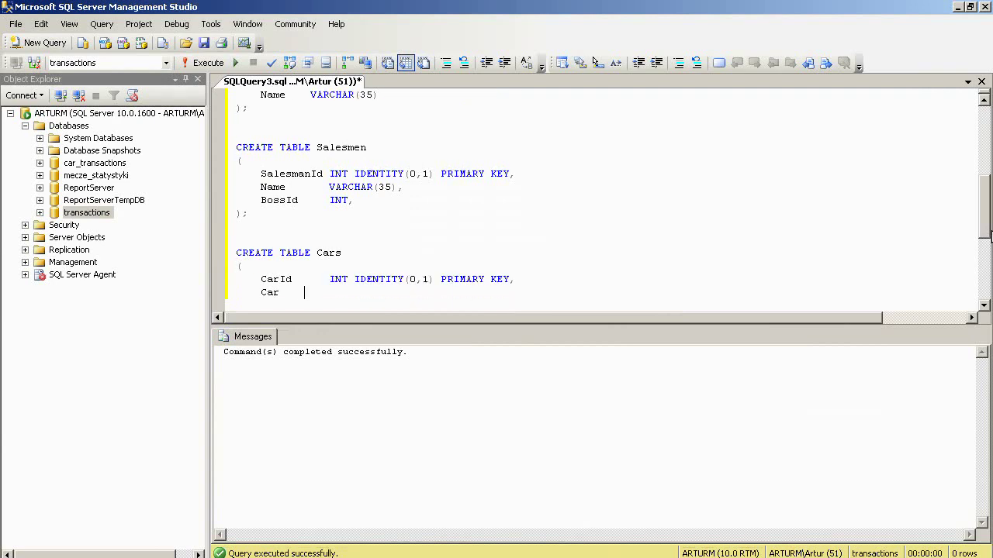
pyautogui.write('        VARCHAR(50),')
pyautogui.press('Return')
pyautogui.write('Mo')
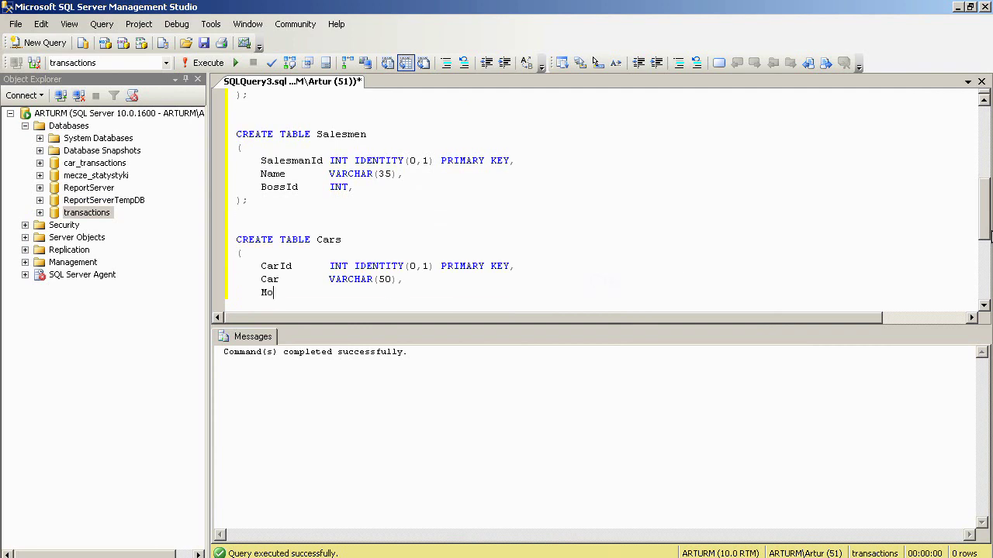
pyautogui.write('del      VARCHAR(50)')
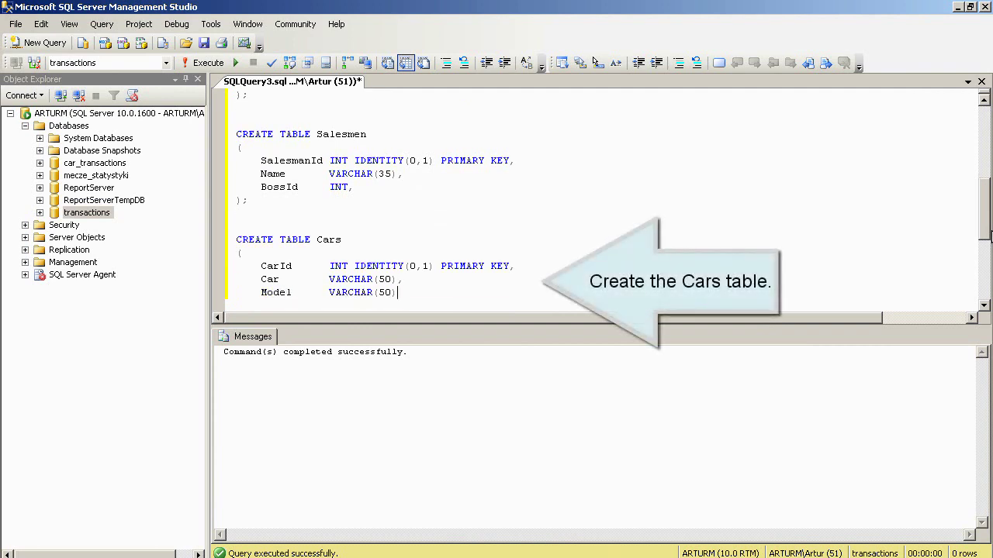
pyautogui.press('Return')
pyautogui.press('BackSpace')
pyautogui.write(');')
pyautogui.press('Return')
pyautogui.press('Return')
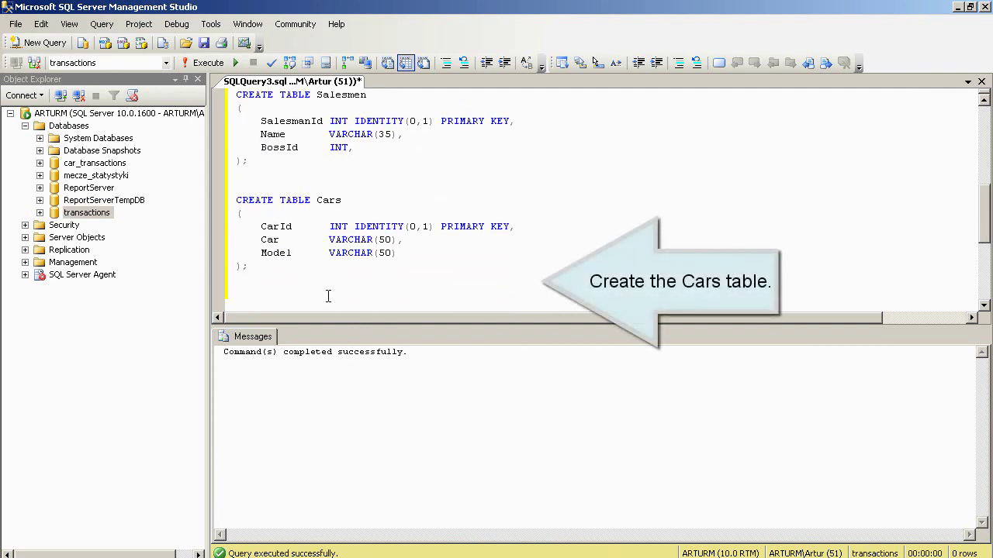
pyautogui.moveTo(308, 279); pyautogui.dragTo(223, 186)
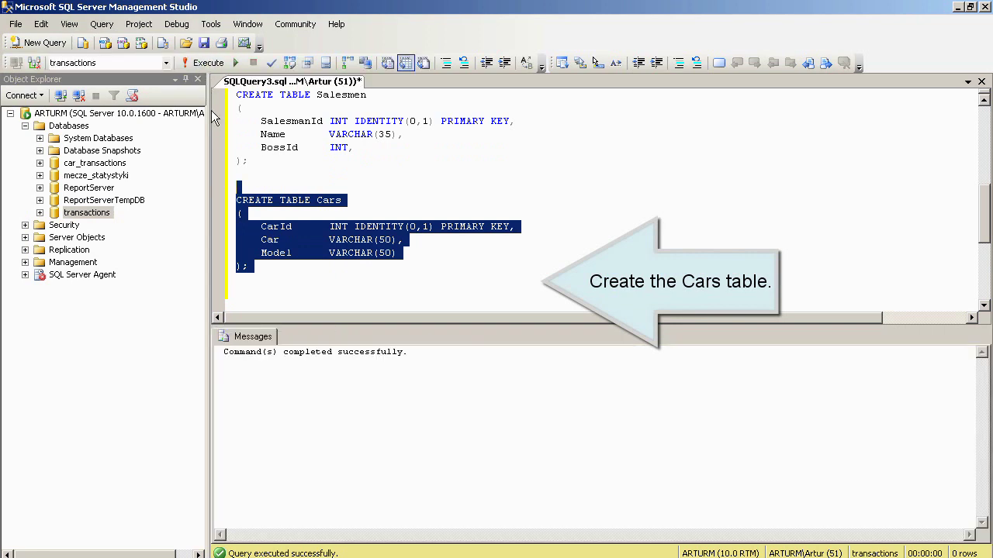
pyautogui.click(886, 293)
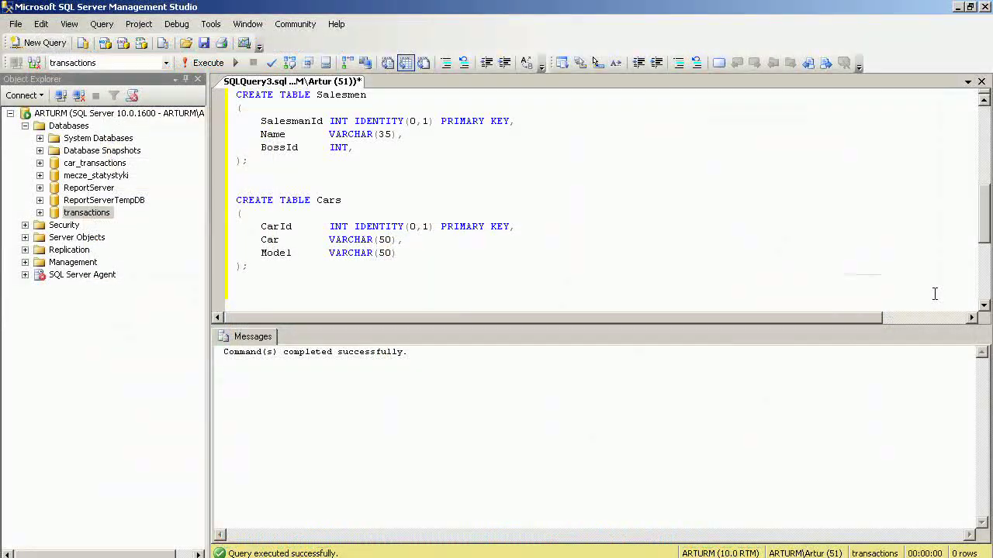
# - Write CREATE TABLE PaymentMethods with pmID INT IDENTITY(0,1) PRIMARY KEY and PaymentMethod VARCHAR(50)
pyautogui.press('Return')
pyautogui.write('CREATE TABLE Payment')
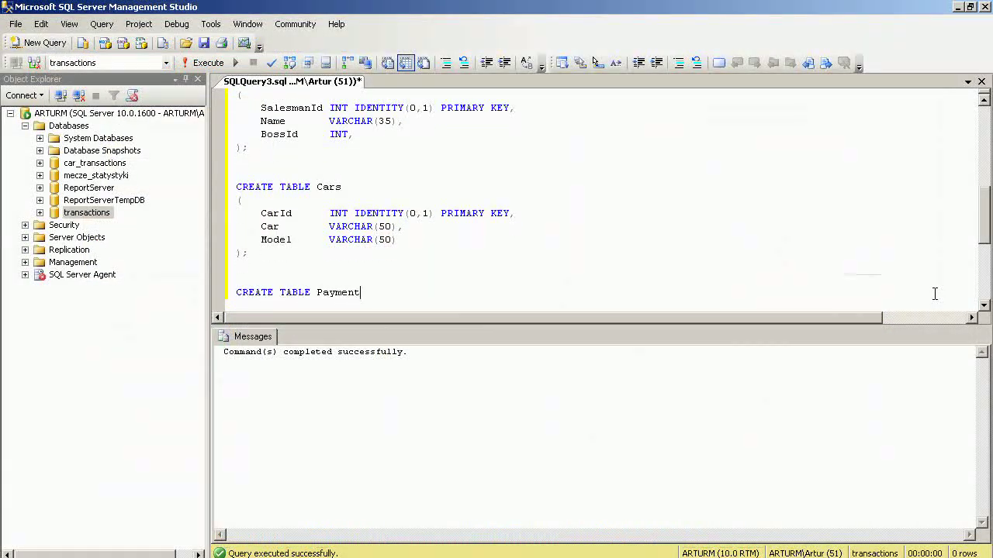
pyautogui.write('Methods')
pyautogui.press('Return')
pyautogui.write('(')
pyautogui.press('Return')
pyautogui.press('Tab')
pyautogui.write('pmID           ')
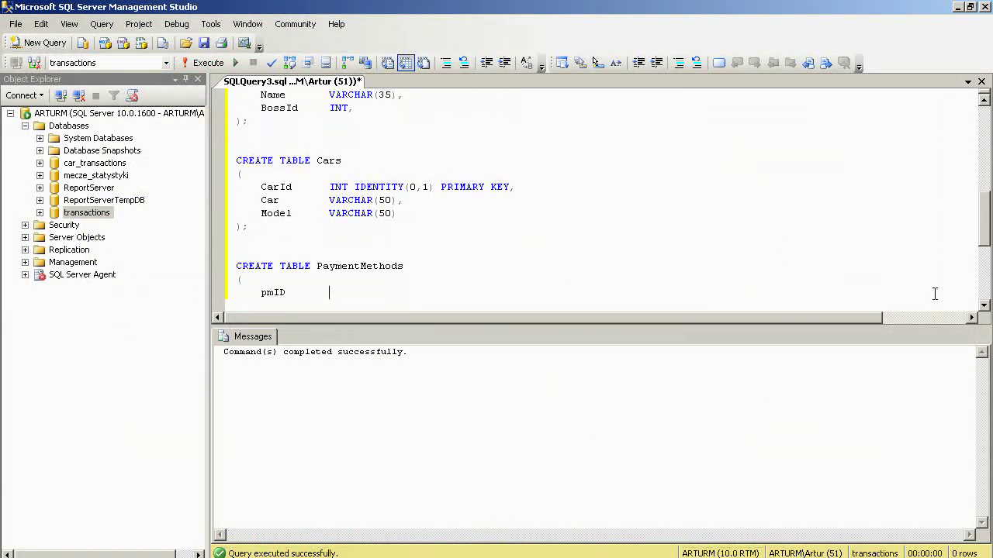
pyautogui.write('INT IDENTITY(0,1) PRIMARY KEY,')
pyautogui.press('Return')
pyautogui.write('Paym')
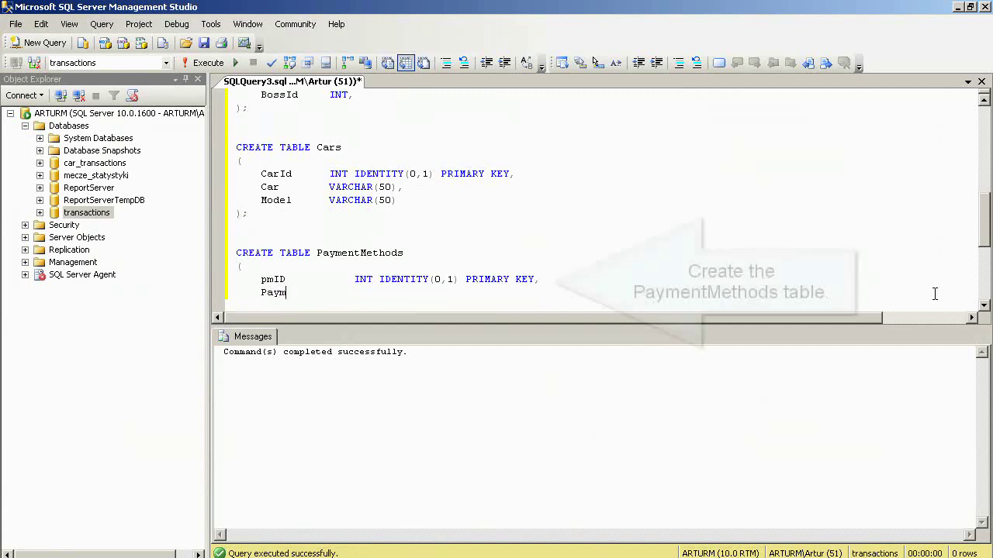
pyautogui.write('entMethod  VARCHAR(50)')
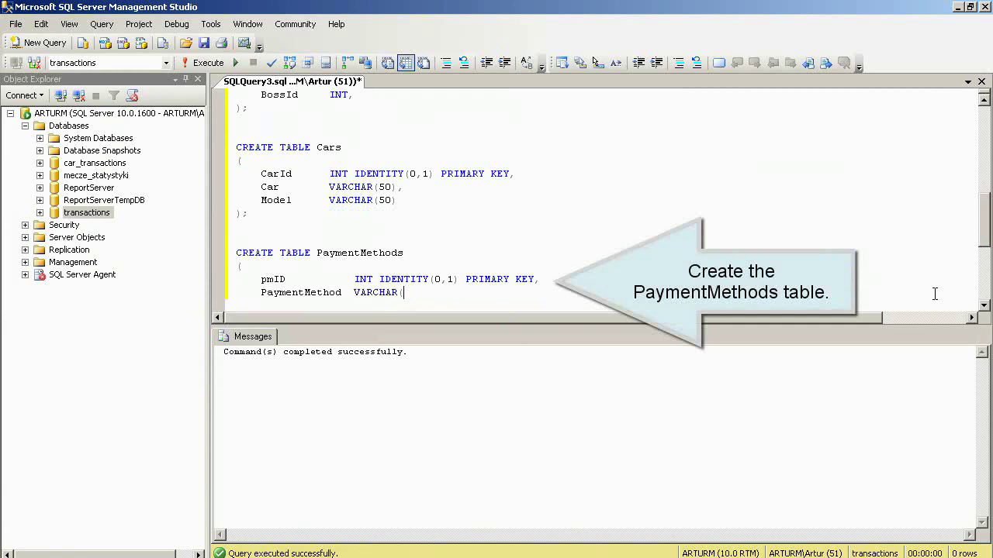
pyautogui.press('Return')
pyautogui.write(');')
pyautogui.press('Return')
pyautogui.press('Return')
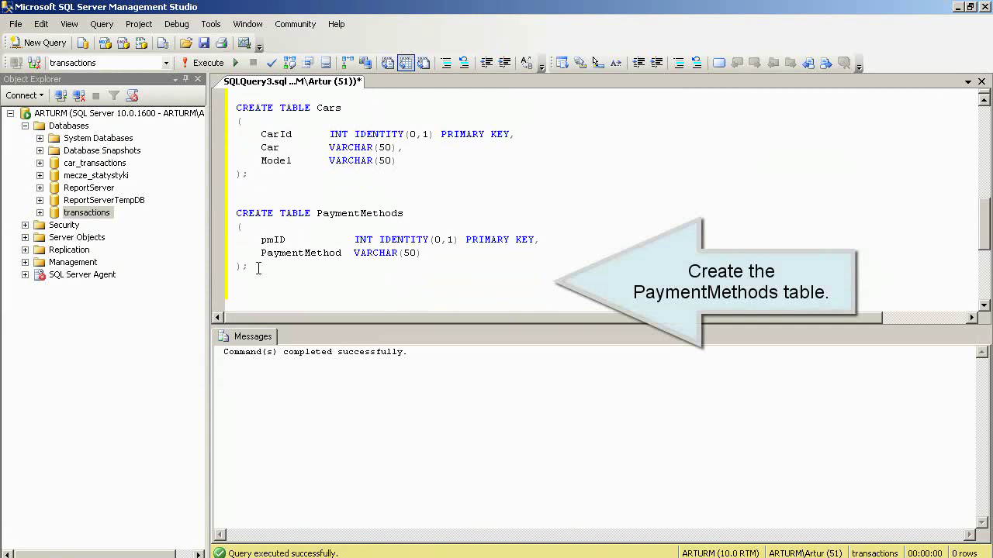
# - Execute the selected CREATE TABLE PaymentMethods statement
pyautogui.moveTo(258, 269); pyautogui.dragTo(237, 215)
pyautogui.click(205, 62)
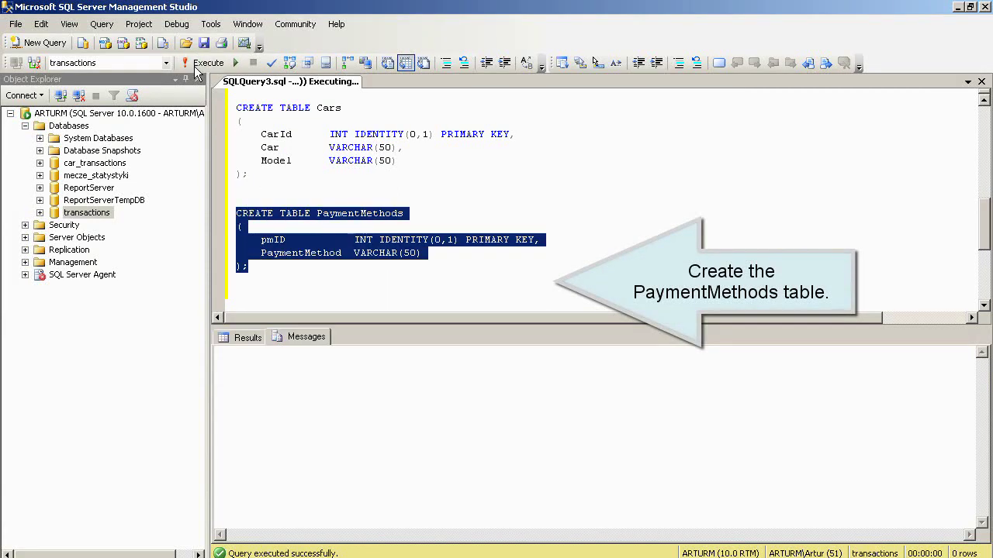
pyautogui.click(244, 293)
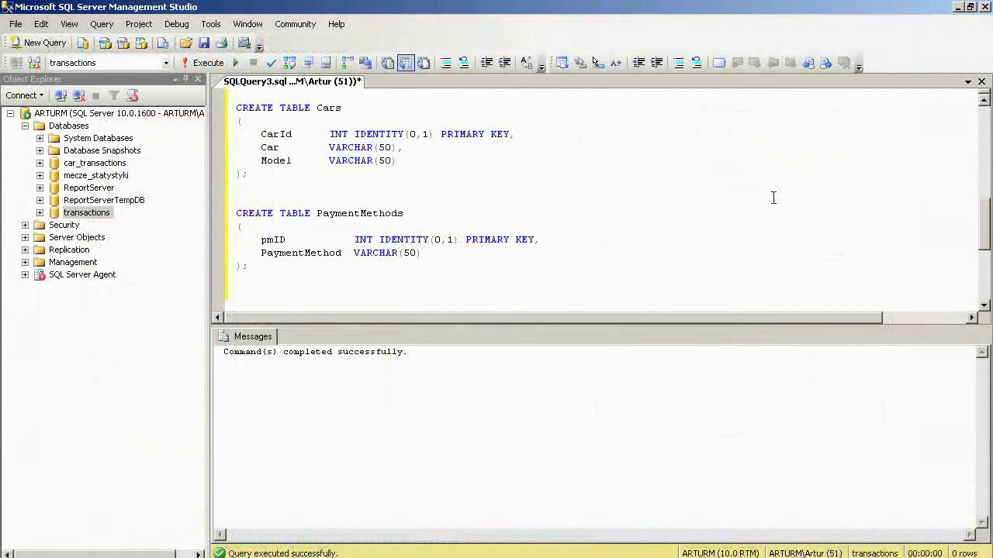
# - Write CREATE TABLE NewOrUsed with nouID INT IDENTITY(0,1) PRIMARY KEY and NewOrUsed VARCHAR(50)
pyautogui.press('Return')
pyautogui.write('CREATE TABLE NewOr')
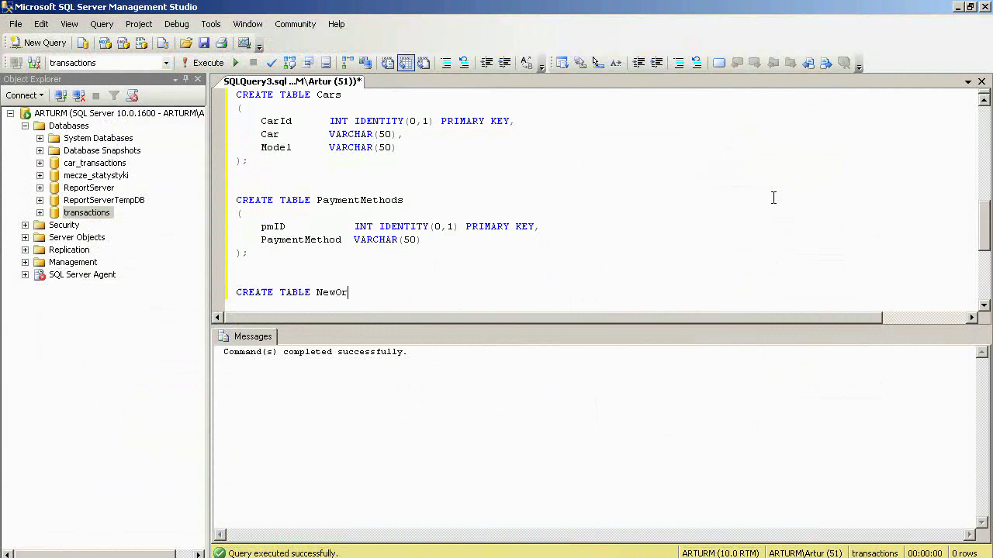
pyautogui.write('Used')
pyautogui.press('Return')
pyautogui.write('(')
pyautogui.press('Return')
pyautogui.press('Tab')
pyautogui.write('nouI')
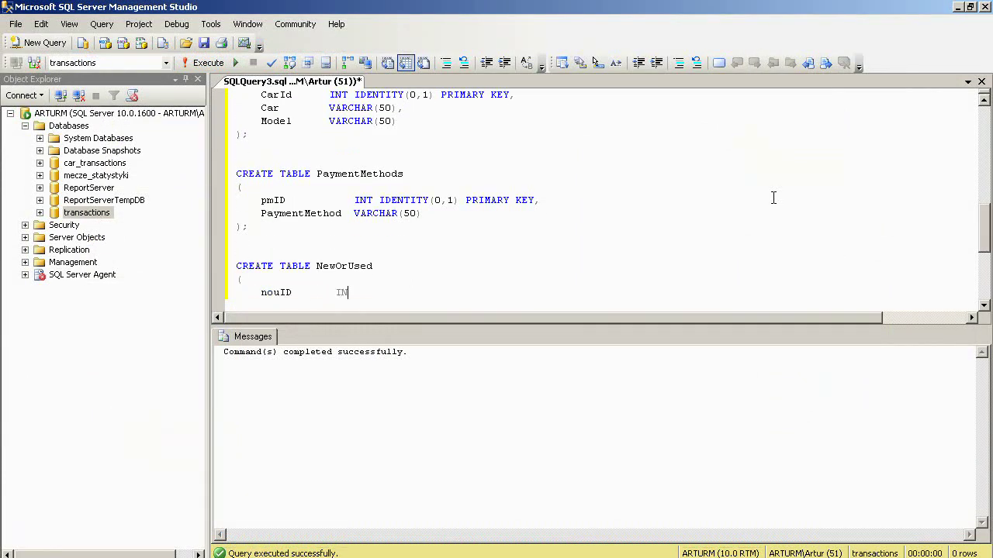
pyautogui.write('D\t\tINT IDENTITY(0,1) PRIMARY KEY,')
pyautogui.press('Return')
pyautogui.write('NewOrUsed ')
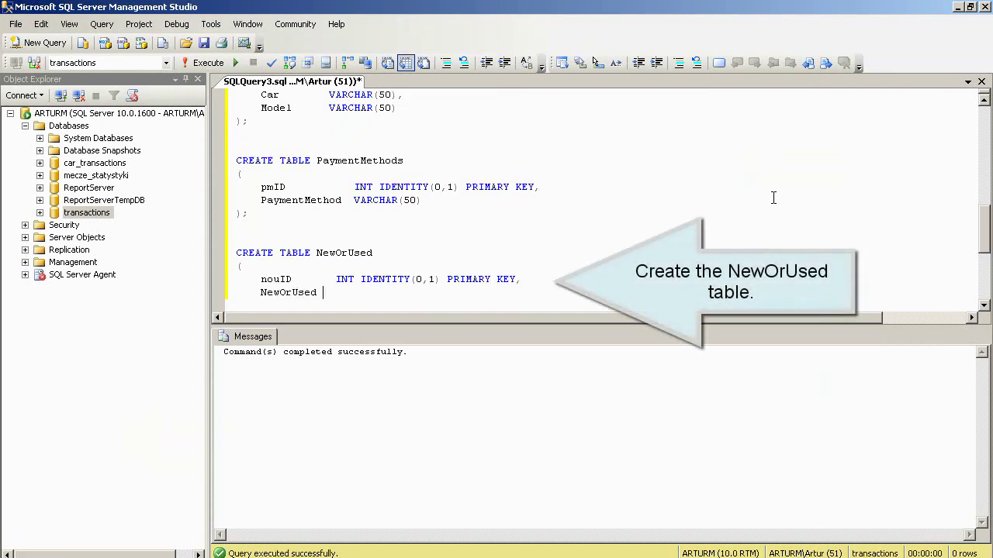
pyautogui.write('\tVARCHAR(50)')
pyautogui.press('Return')
pyautogui.press('BackSpace')
pyautogui.write(');')
pyautogui.press('Return')
pyautogui.press('Return')
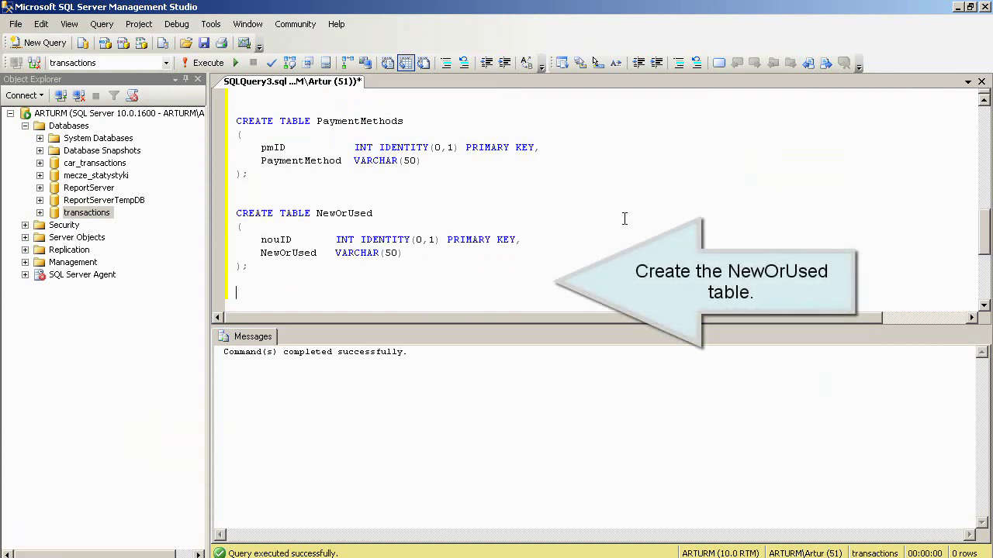
# - Execute the selected CREATE TABLE NewOrUsed statement
pyautogui.moveTo(253, 267); pyautogui.dragTo(226, 219)
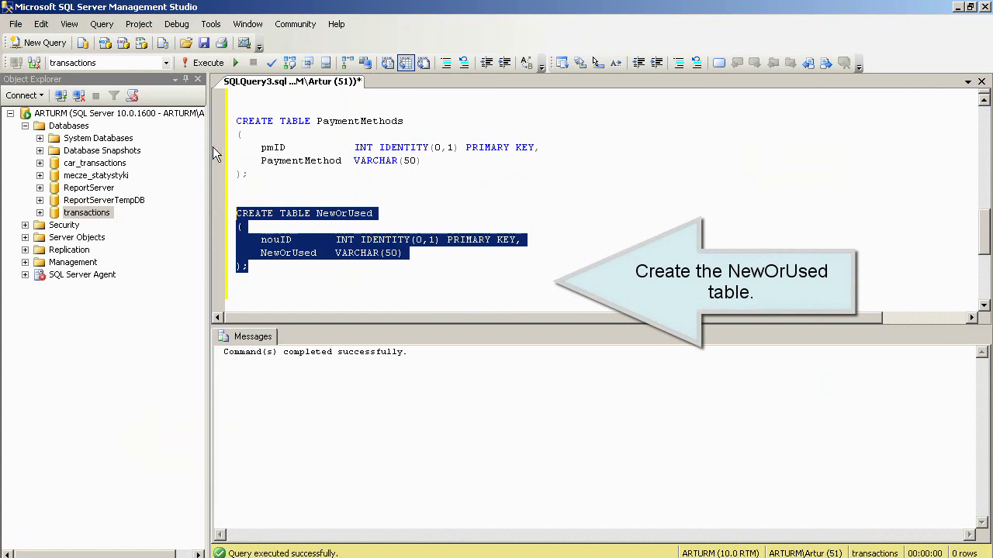
pyautogui.click(204, 63)
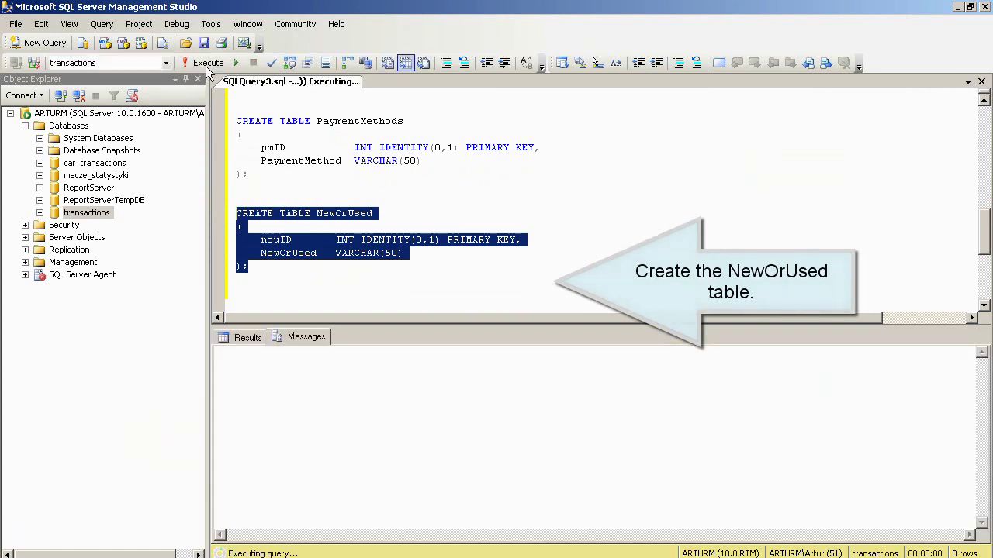
pyautogui.click(250, 298)
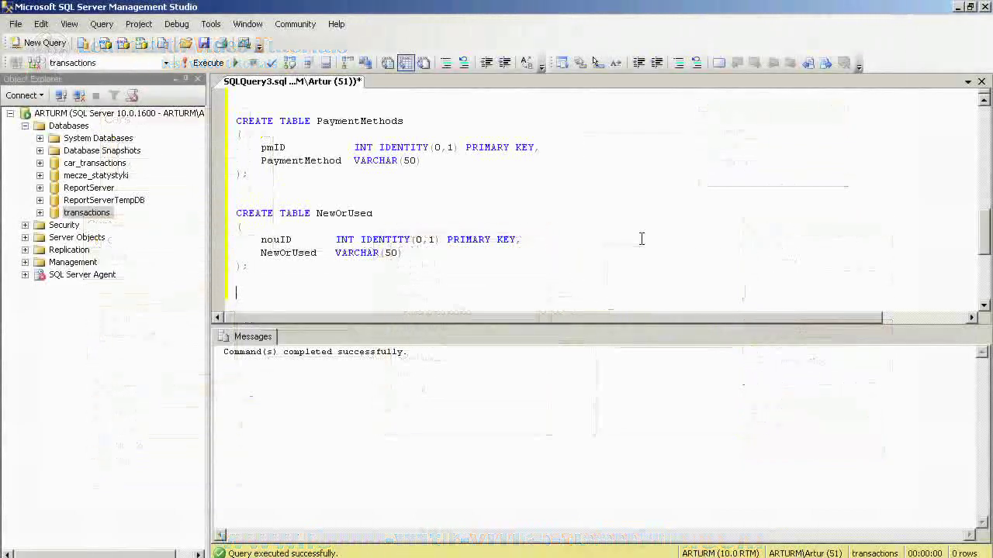
# - Write CREATE TABLE SalesDate with a SalesDate DATETIME PRIMARY KEY column and select it
pyautogui.press('Return')
pyautogui.write('CREATE TAB')
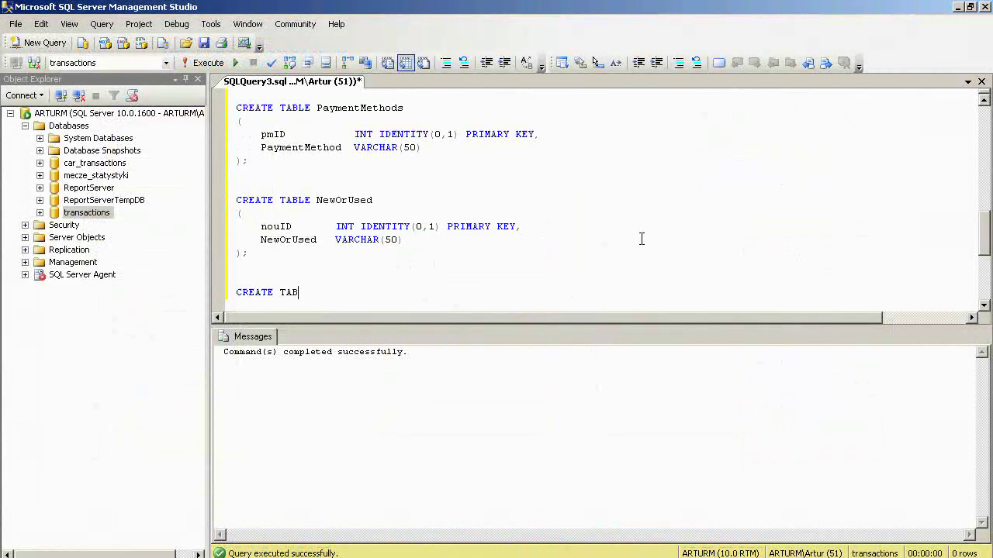
pyautogui.write('LE SalesDate')
pyautogui.press('Return')
pyautogui.write('(')
pyautogui.press('Return')
pyautogui.press('Tab')
pyautogui.write('SalesD')
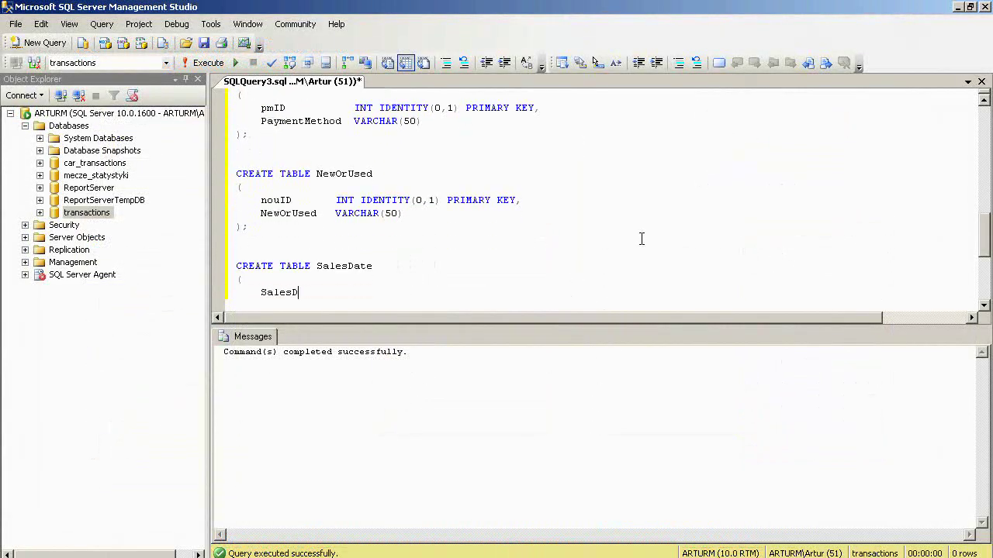
pyautogui.write('ate DATETIME PRIMARY KEY,')
pyautogui.press('Return')
pyautogui.press('BackSpace')
pyautogui.write(');')
pyautogui.press('Return')
pyautogui.press('Return')
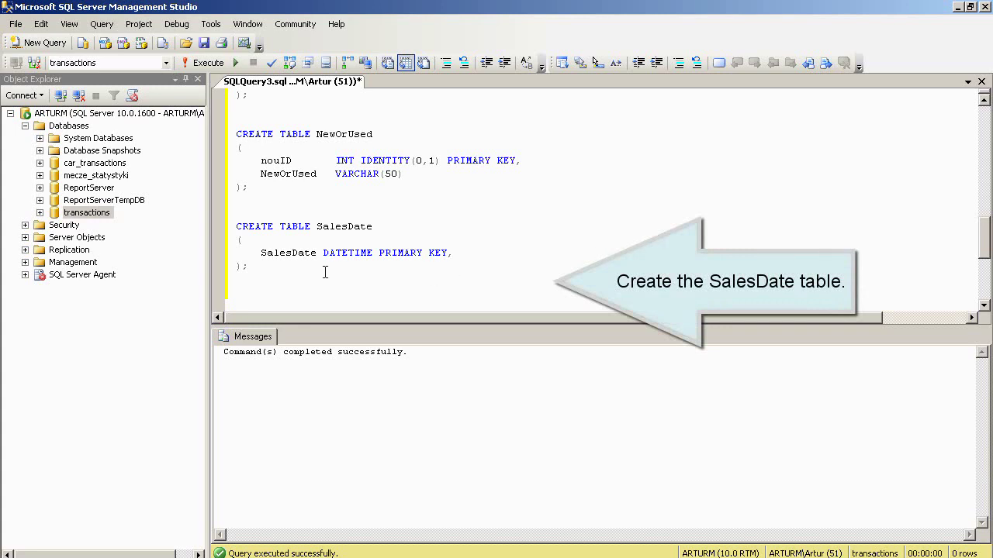
pyautogui.moveTo(249, 268); pyautogui.dragTo(234, 225)
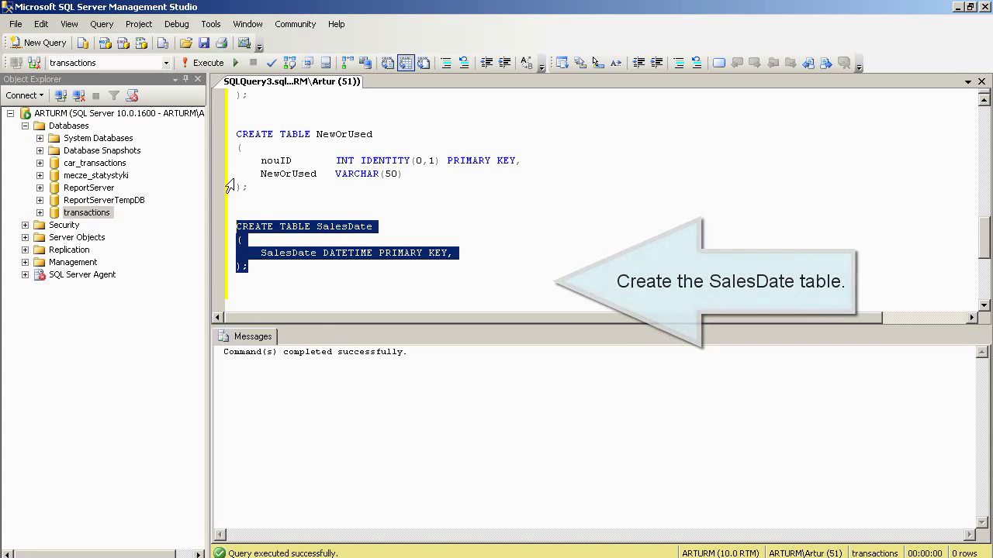
pyautogui.click(242, 291)
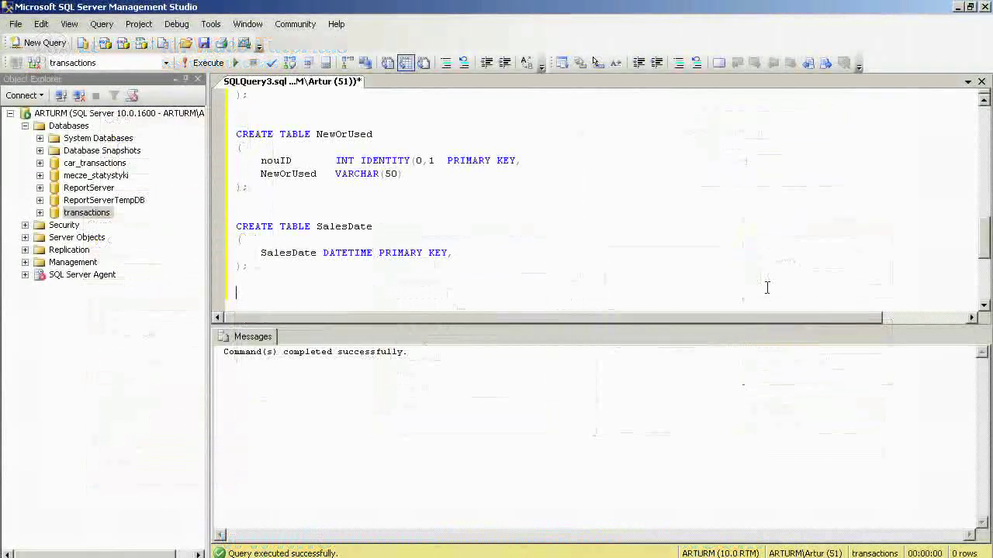
# - Start CREATE TABLE SalesHour with shID INT IDENTITY(0,1) PRIMARY KEY and RangeHour VARCHAR(10)
pyautogui.write('CREATE TABLE Sale')
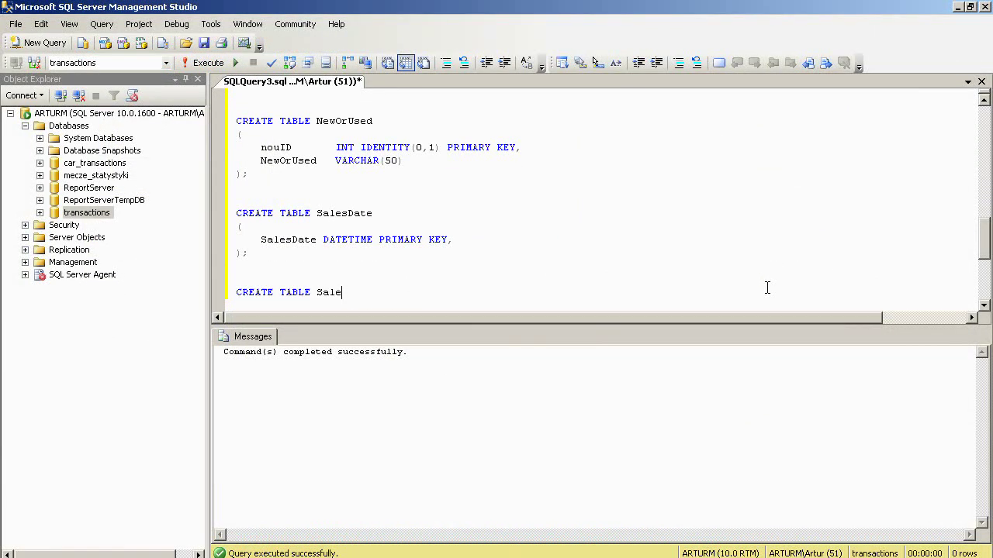
pyautogui.write('sHour')
pyautogui.press('Return')
pyautogui.write('(')
pyautogui.press('Return')
pyautogui.press('Tab')
pyautogui.write('shID      INT')
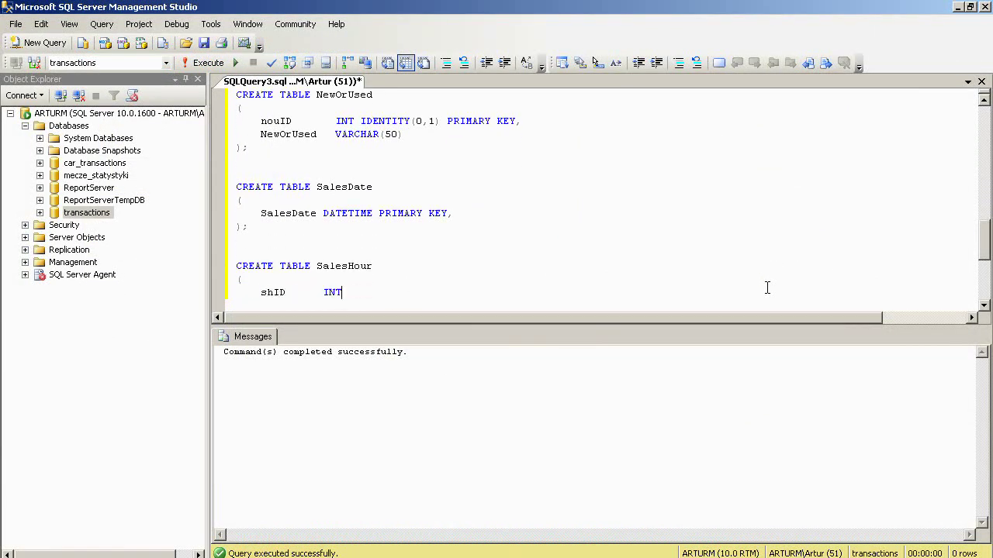
pyautogui.write(' IDENTITY (0,1) PRIMARY KEY,')
pyautogui.press('Return')
pyautogui.write('RangeHour ')
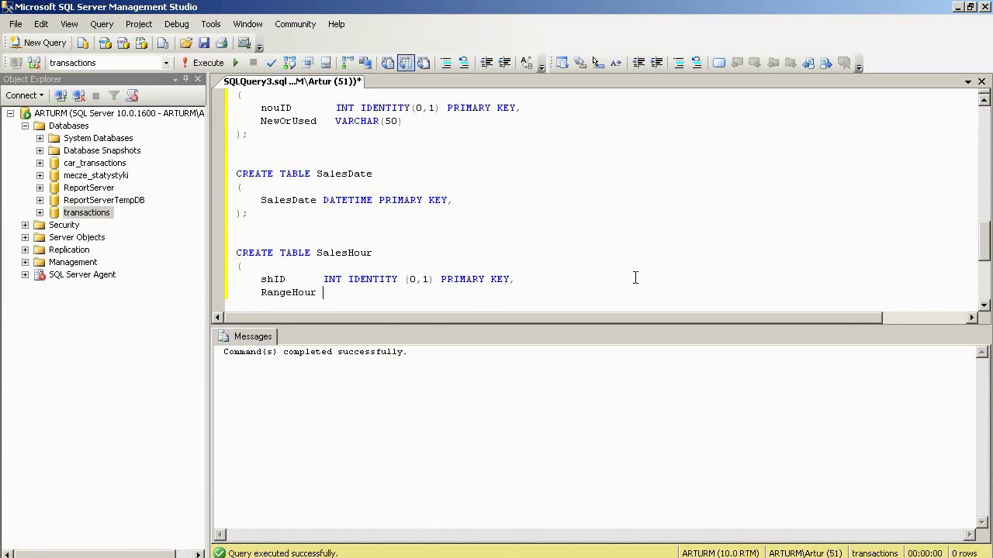
pyautogui.write('VARCHAR(10),')
# - Add HourFrom, HourTo and Hour INT columns, close the SalesHour definition and select it
pyautogui.press('Return')
pyautogui.write('HourFro')
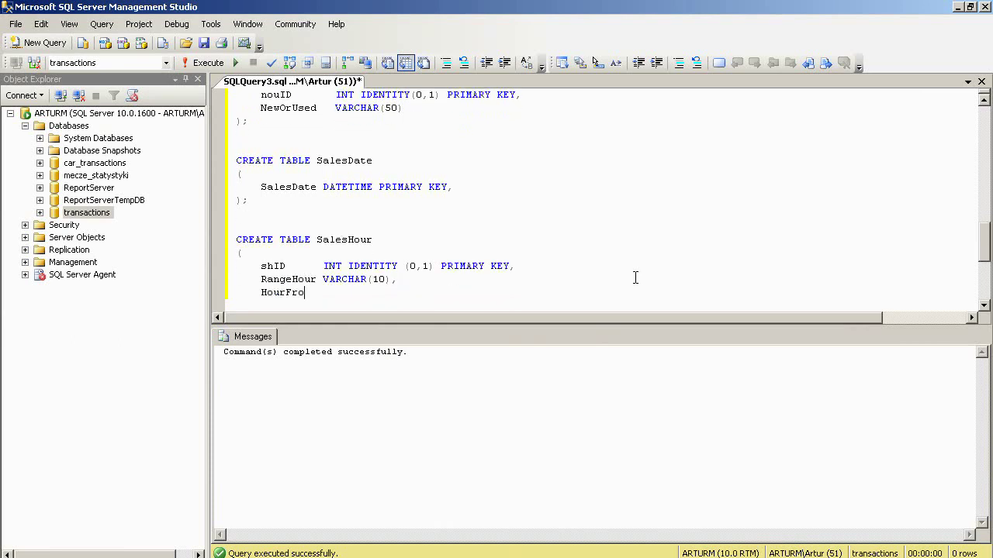
pyautogui.write('m  INT,')
pyautogui.press('Return')
pyautogui.write('HourTo    INT,')
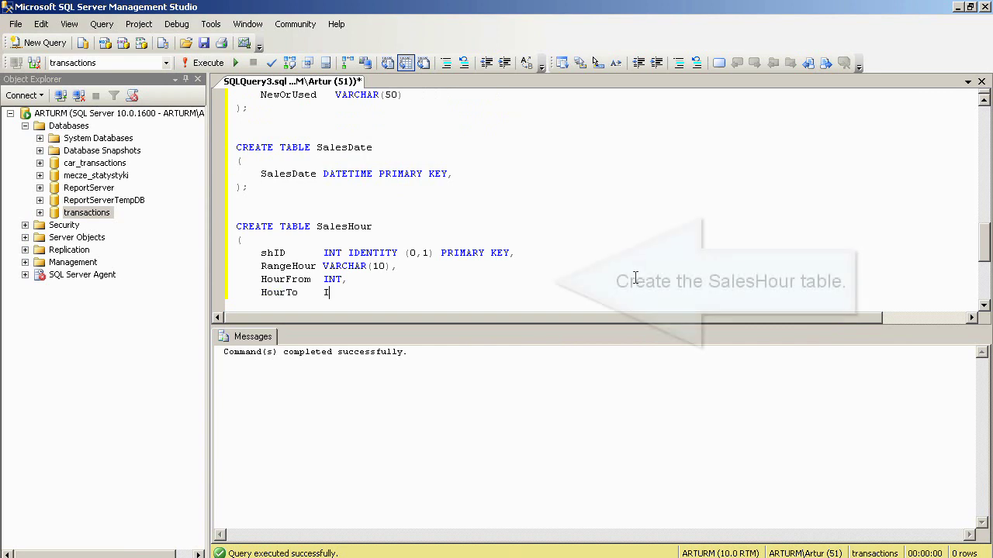
pyautogui.press('Return')
pyautogui.write('Hour      INT')
pyautogui.press('Return')
pyautogui.write(');')
pyautogui.press('Return')
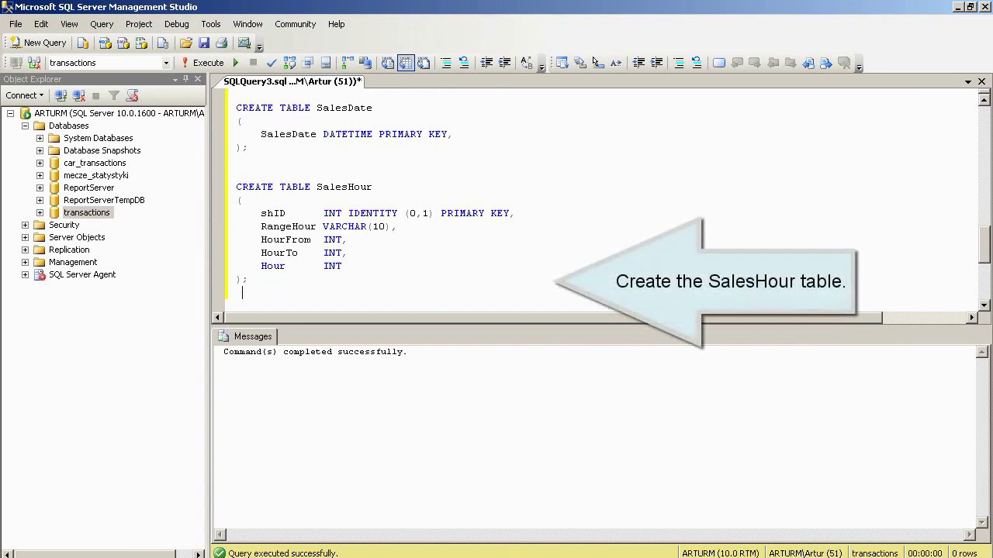
pyautogui.press('Return')
pyautogui.moveTo(266, 266); pyautogui.dragTo(233, 160)
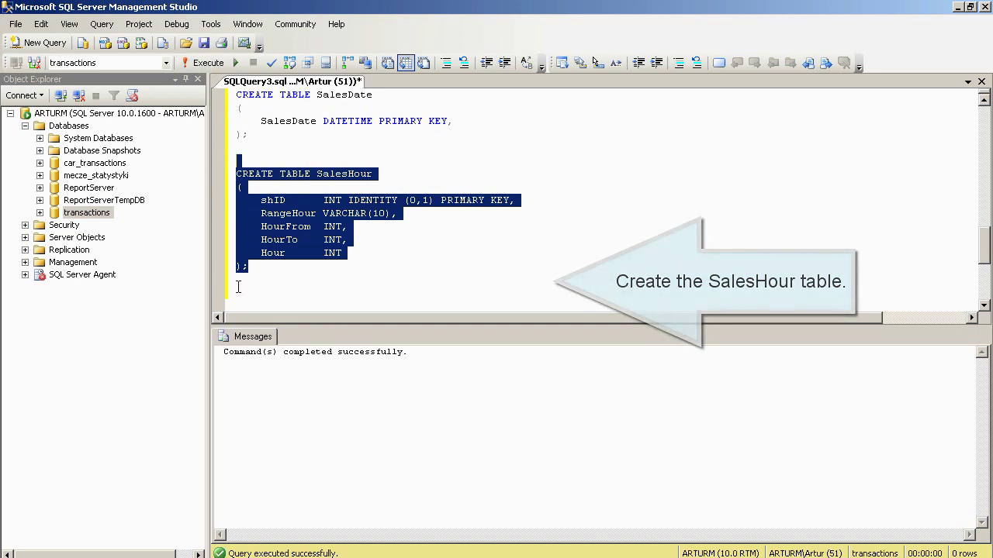
pyautogui.click(480, 271)
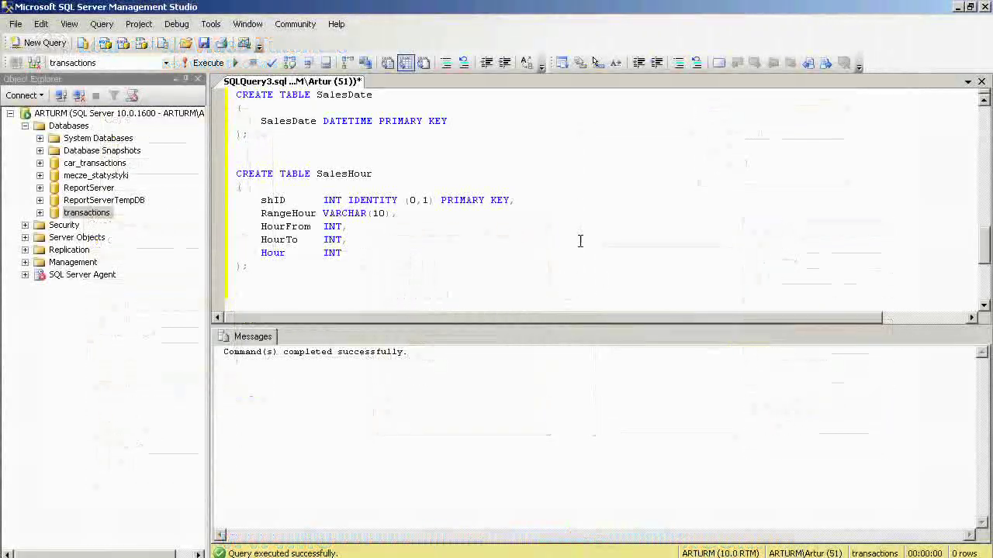
# - Begin CREATE TABLE Transactions_facts_table with INT foreign keys CarId, CustomerId, SalesmanId, SalesPlacesId, PaymentMethodID, NewOrUsedID
pyautogui.write('CREATE TABLE')
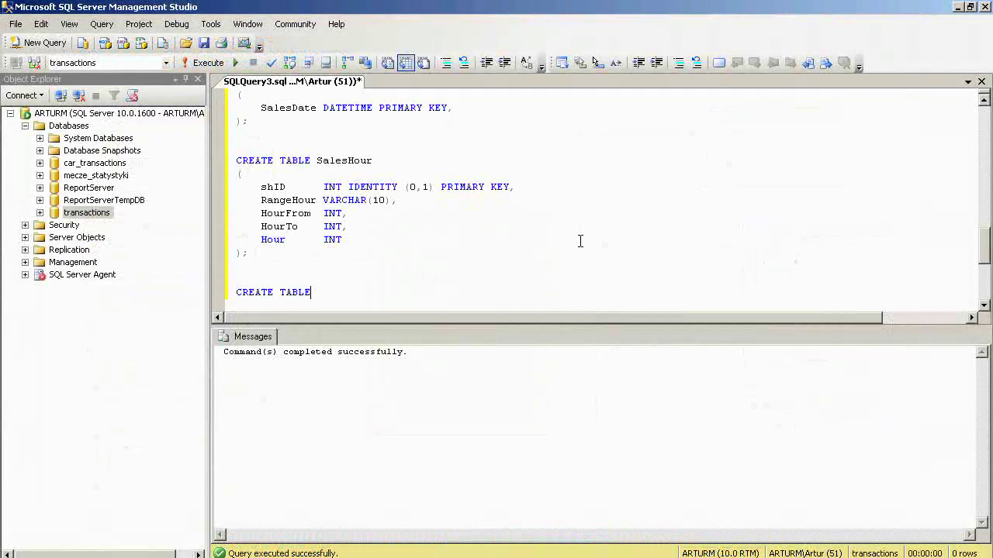
pyautogui.write(' Transactions_facts_table')
pyautogui.press('Return')
pyautogui.write('(')
pyautogui.press('Return')
pyautogui.press('Tab')
pyautogui.write('CarId           ')
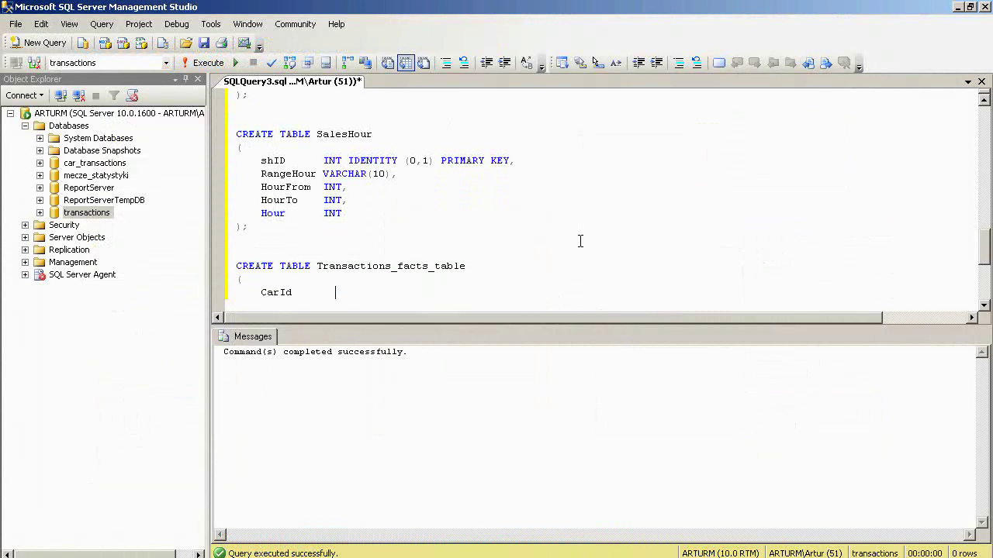
pyautogui.write('INT FOREIGN KEY REFERENCES Cars(CarId),')
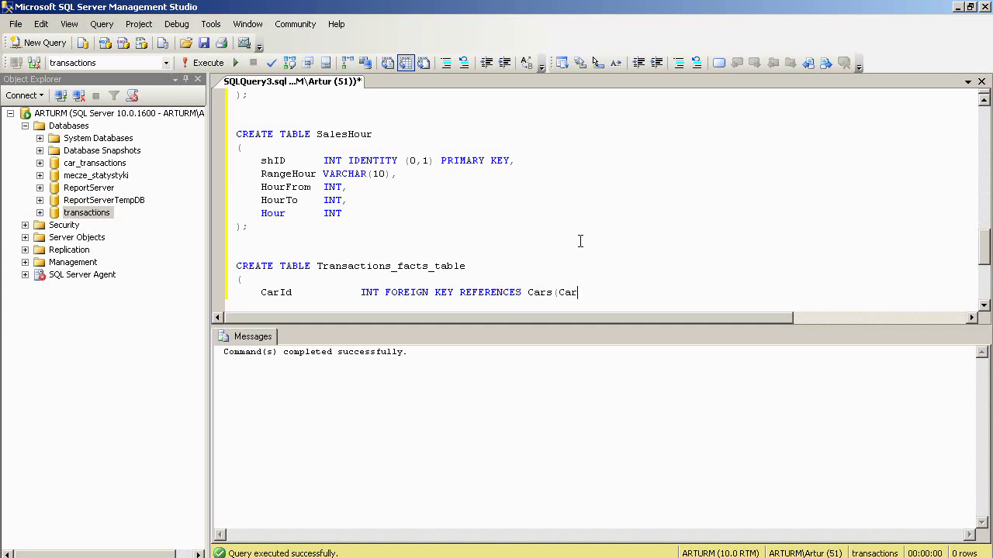
pyautogui.press('Return')
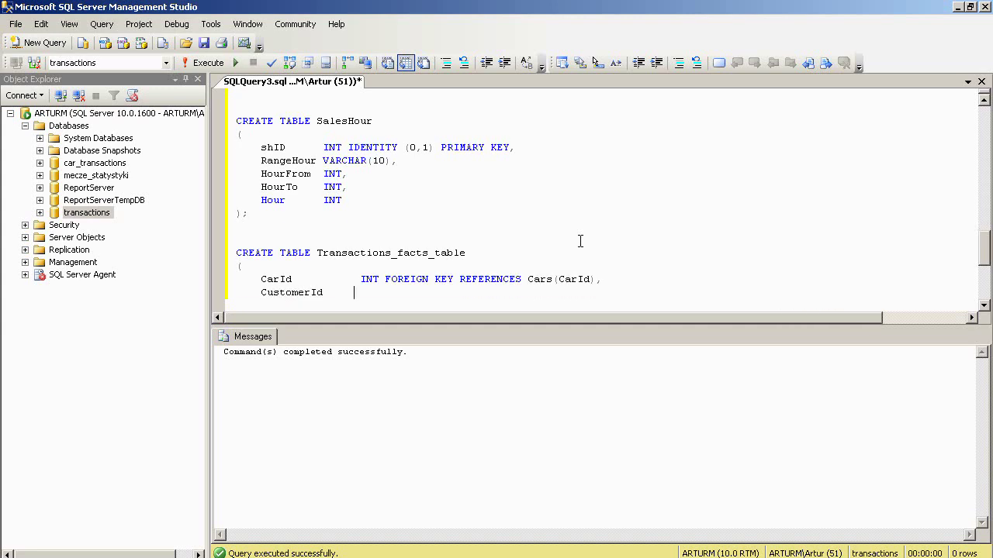
pyautogui.write('FOREIGN KEY RE')
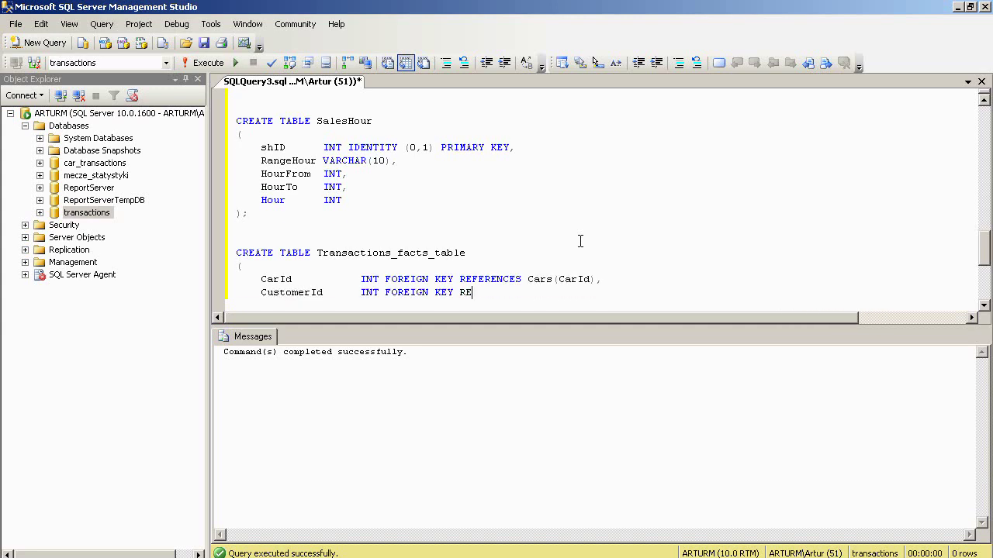
pyautogui.write('FERENCES Customers(C')
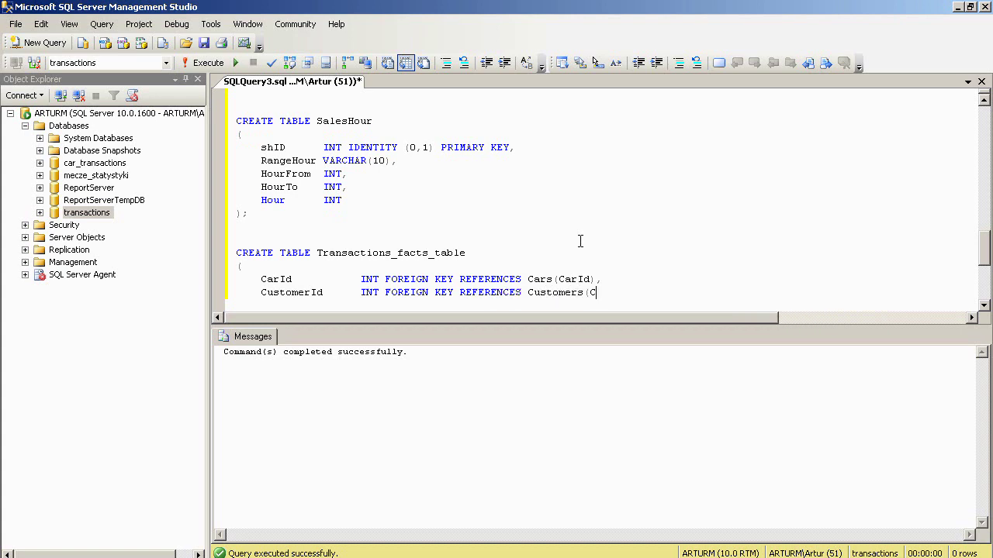
pyautogui.write('ustId),')
pyautogui.press('Return')
pyautogui.write('SalesmanId')
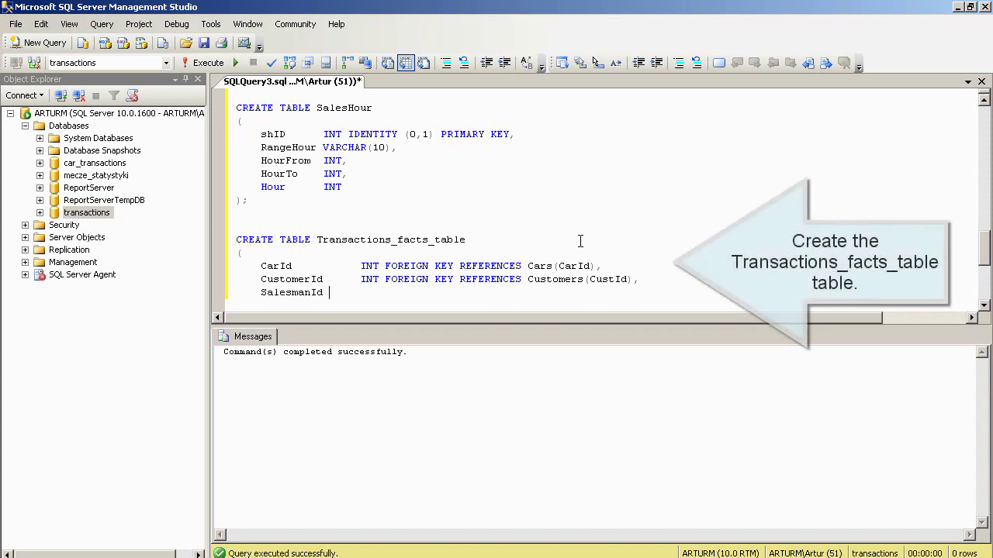
pyautogui.press('Tab')
pyautogui.press('Tab')
pyautogui.write('INT FOREIGN KEY')
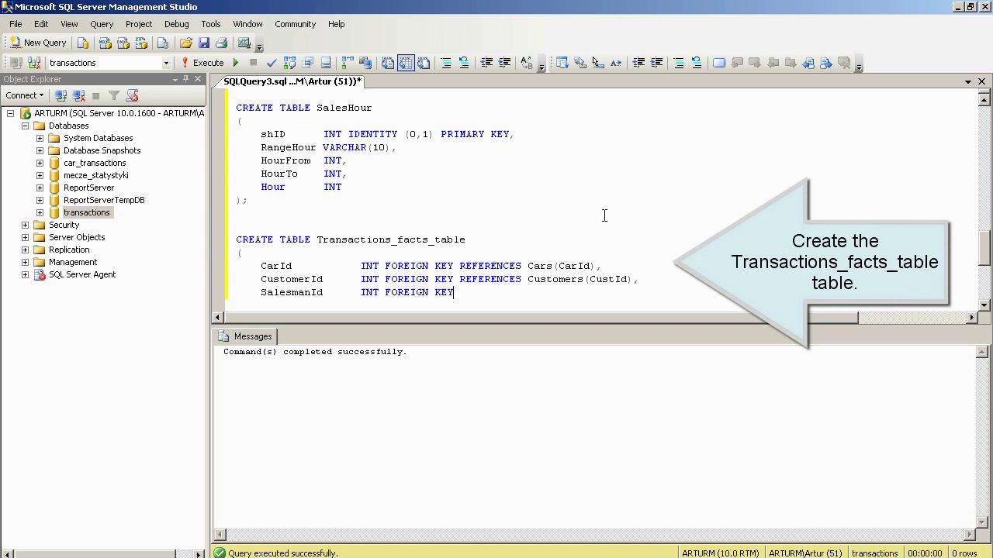
pyautogui.write(' REFERENCES Salesme')
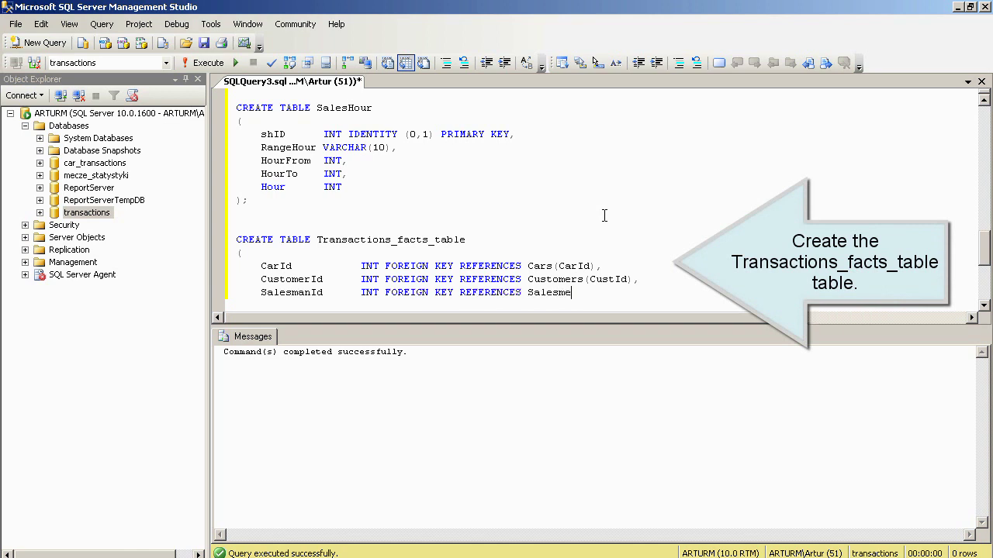
pyautogui.write('n(SalesmanId),')
pyautogui.press('Return')
pyautogui.write('Sales')
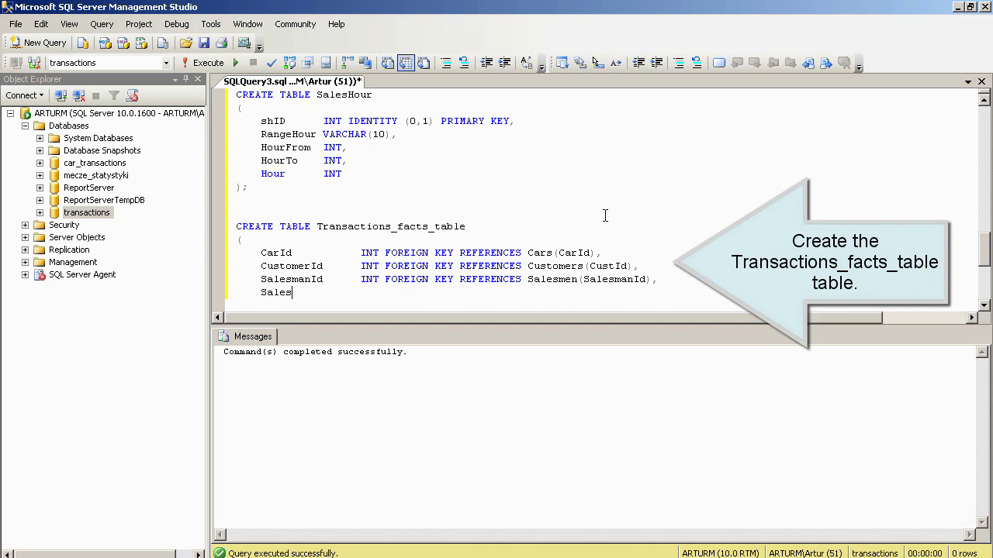
pyautogui.write('PlacesId   INT FORE')
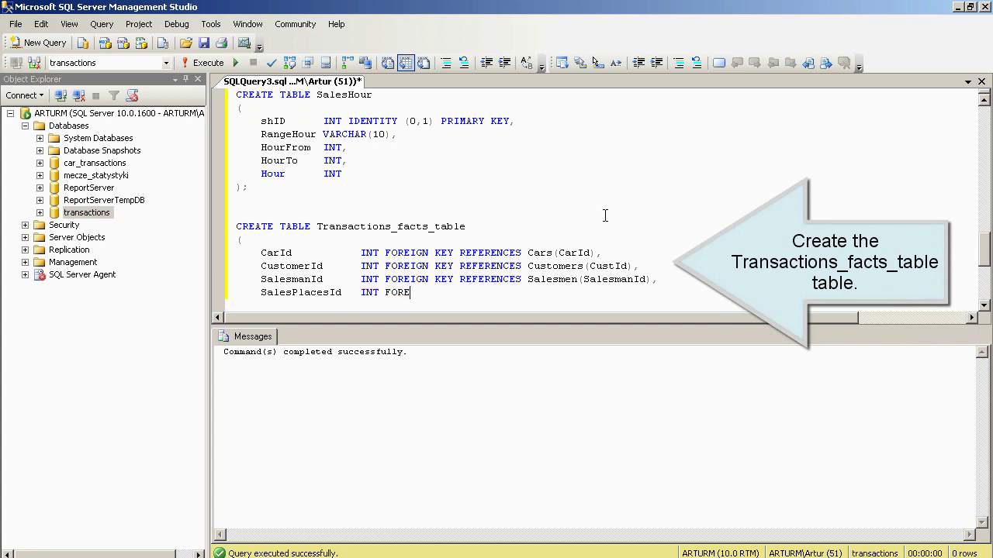
pyautogui.write('IGN KEY REFERENCES S')
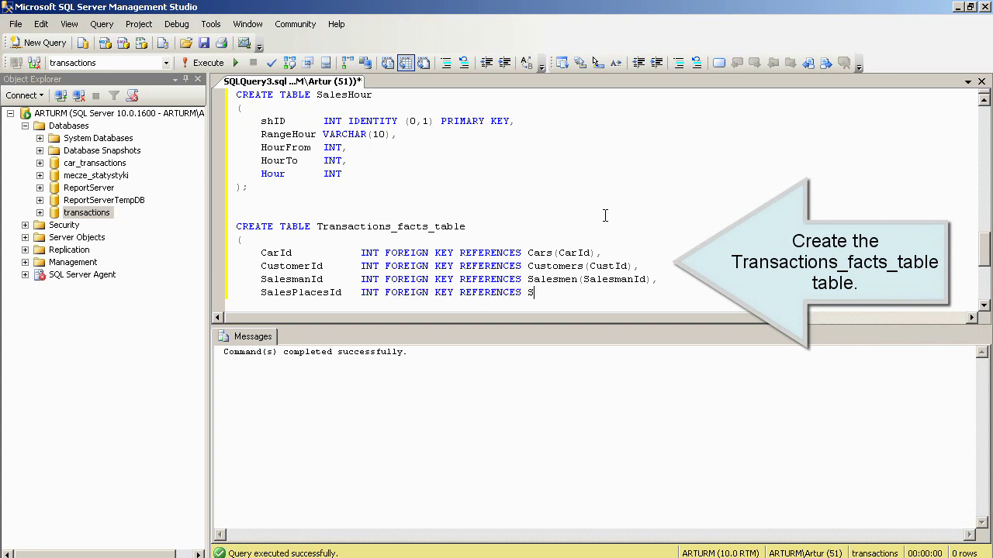
pyautogui.write('alesPlaces(spId),')
pyautogui.press('Return')
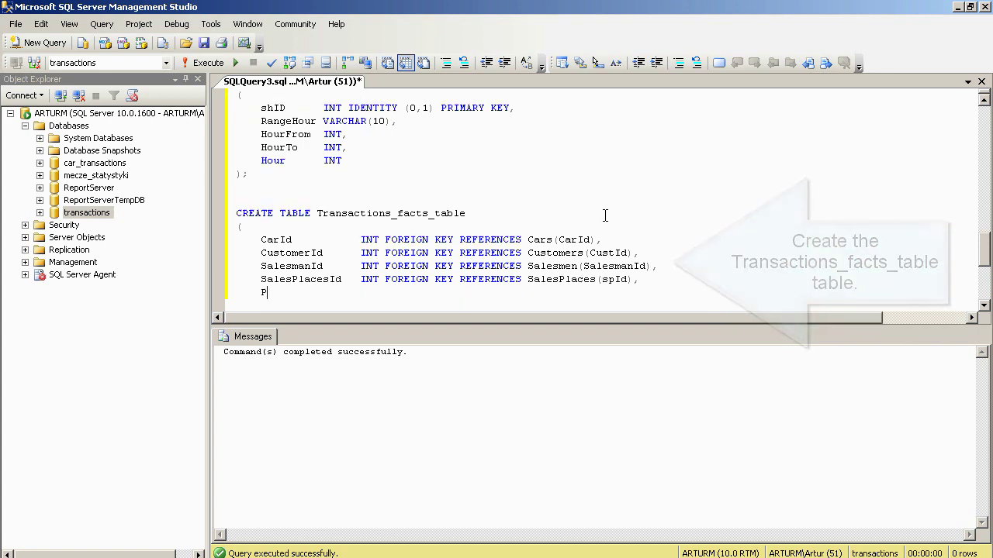
pyautogui.write('PaymentMethodID INT F')
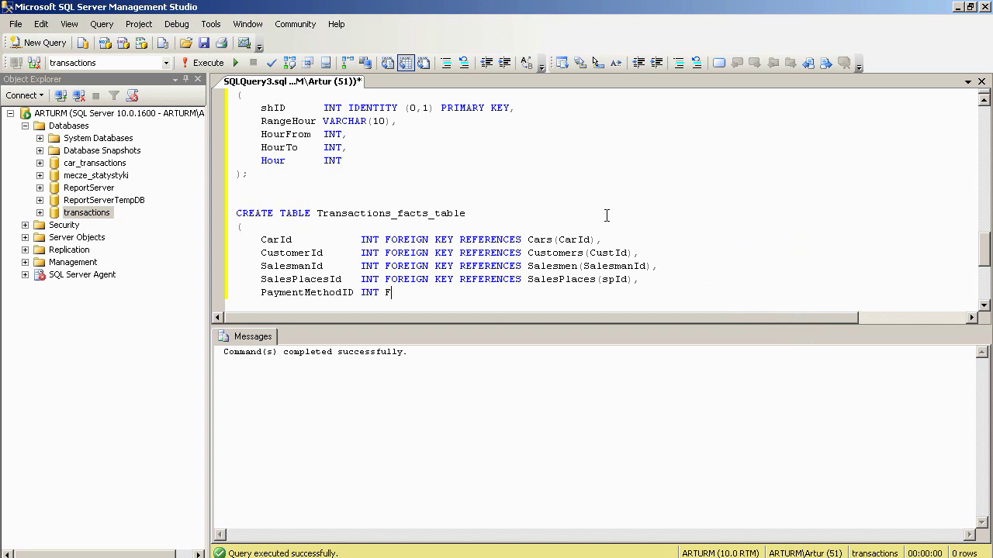
pyautogui.write('OREIGN KEY REFERENCE')
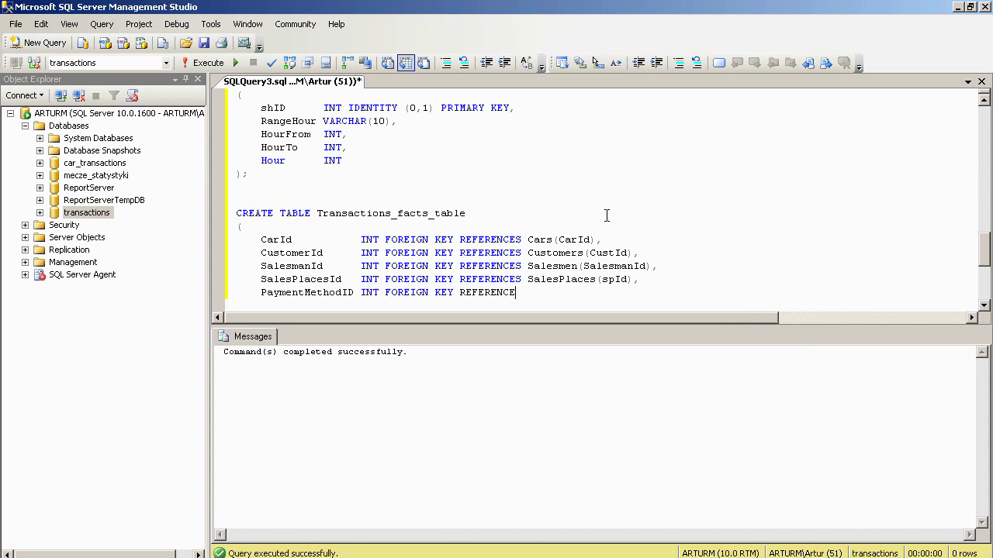
pyautogui.write('S PaymentMethods(pmID),')
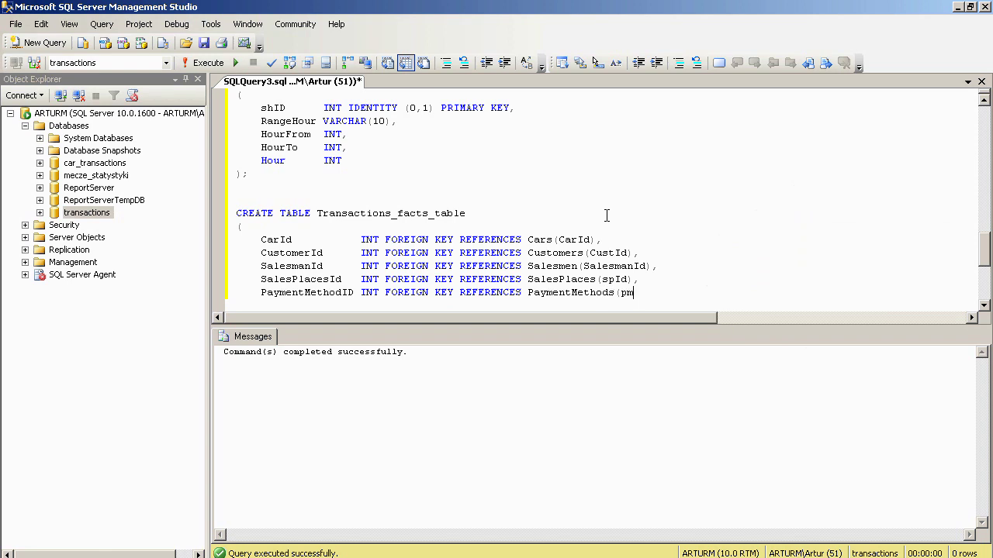
pyautogui.press('Return')
pyautogui.write('NewOrUsedID     ')
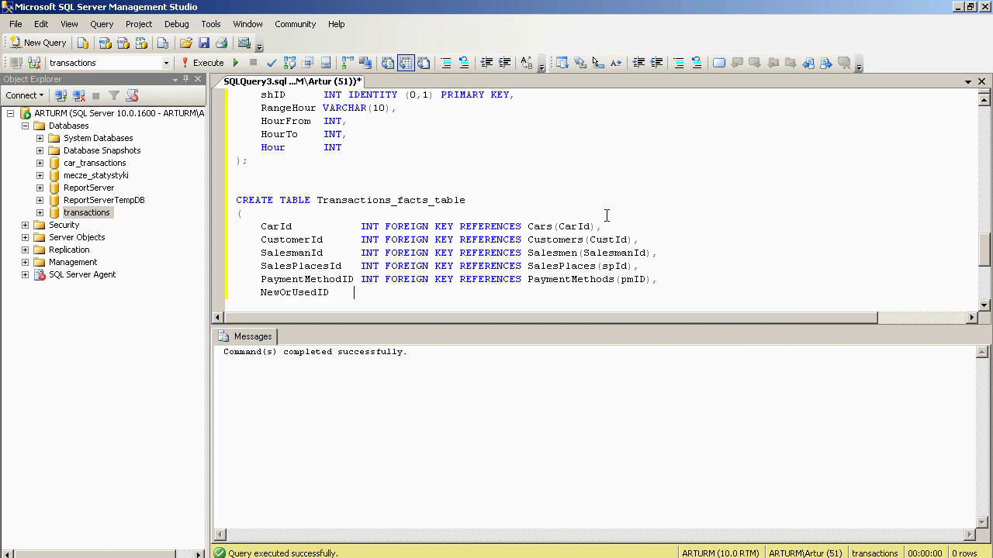
pyautogui.write('INT FOREIGN KEY RE')
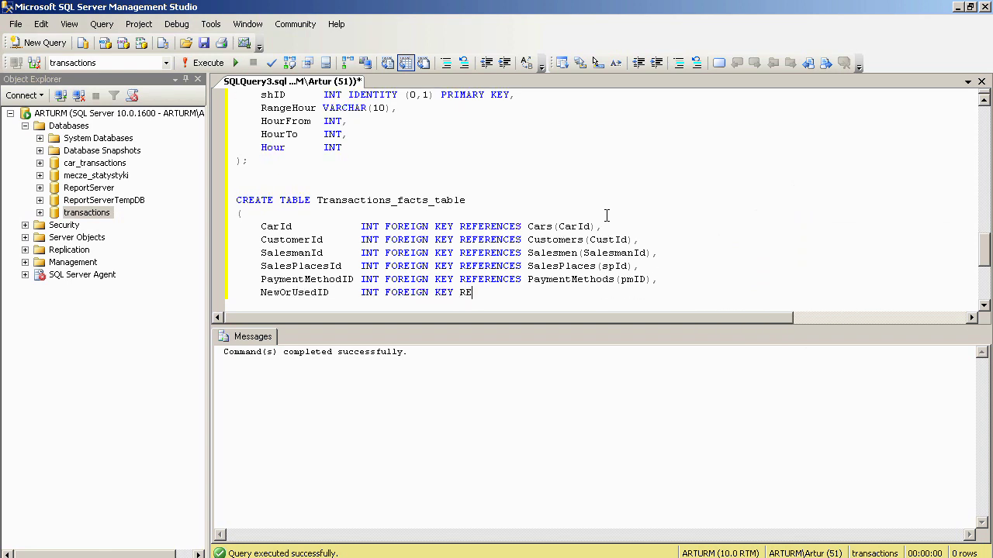
pyautogui.write('FERENCES NewOrUsed(nouID),')
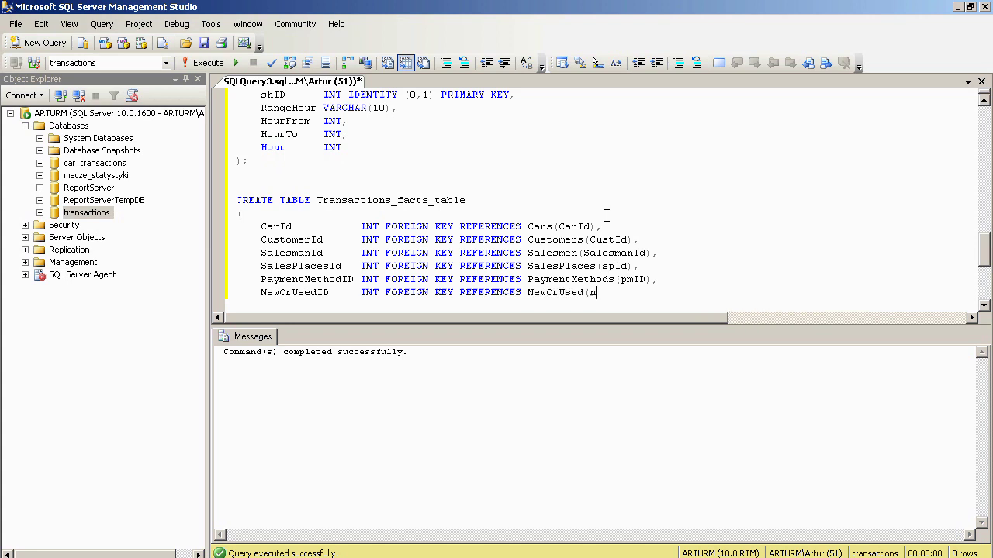
# - Add SalesDate and SalesHourID foreign keys, Price MONEY, Amount INT, Value MONEY, then execute the statement
pyautogui.press('Return')
pyautogui.write('SalesDate       ')
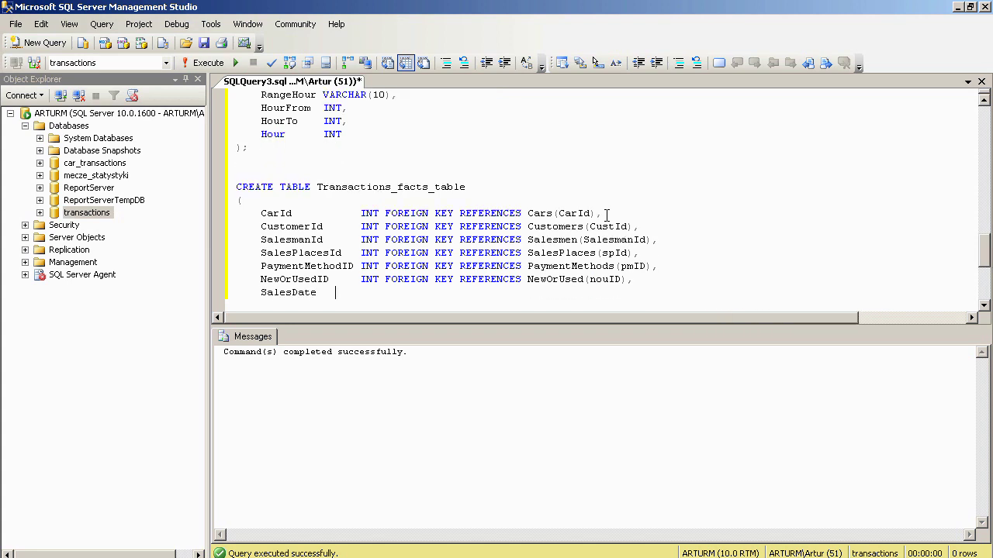
pyautogui.write('DATETIME FOREIGN')
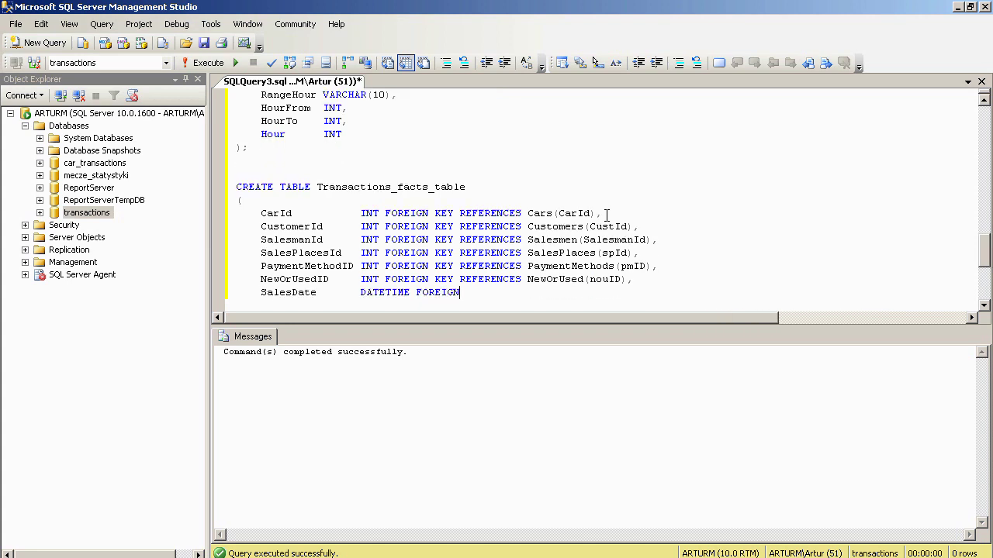
pyautogui.write(' KEY REFERENCES Sal')
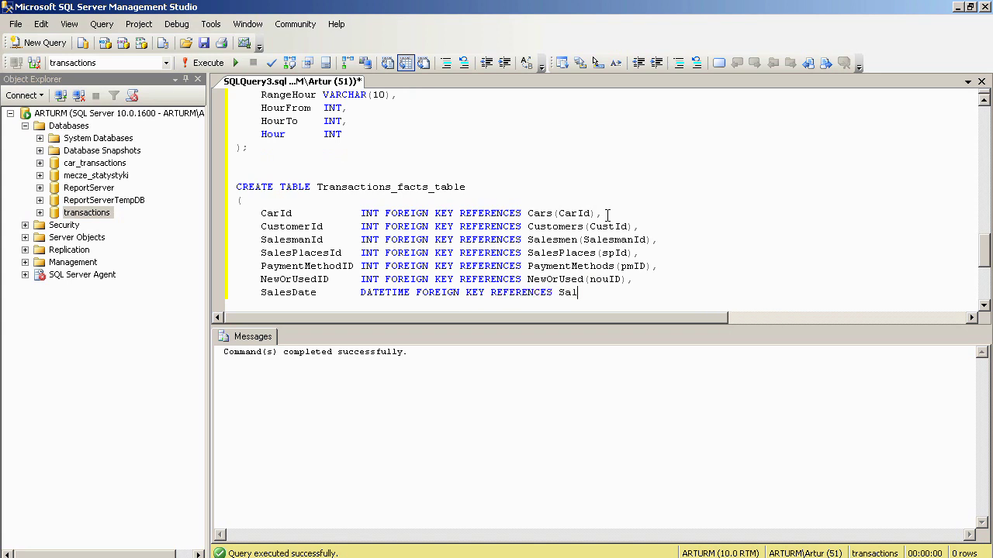
pyautogui.write('esDate(SalesDate),')
pyautogui.press('Return')
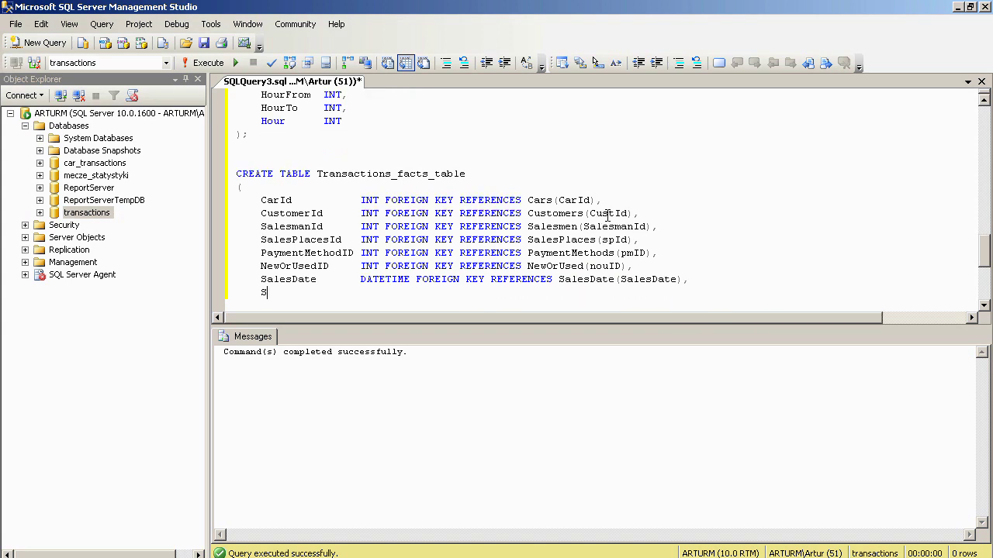
pyautogui.write('SalesHourID     INT ')
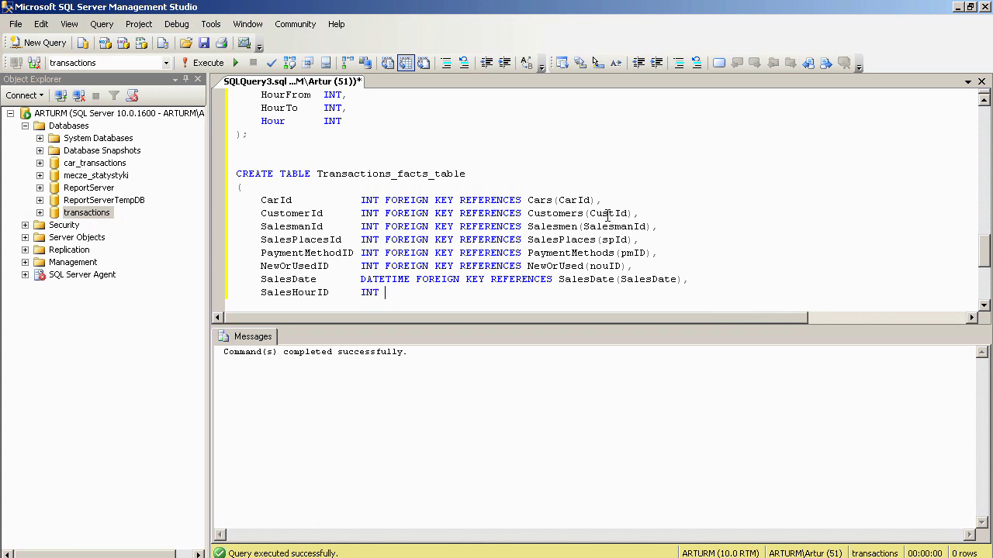
pyautogui.write('FOREIGN KEY REFERENC')
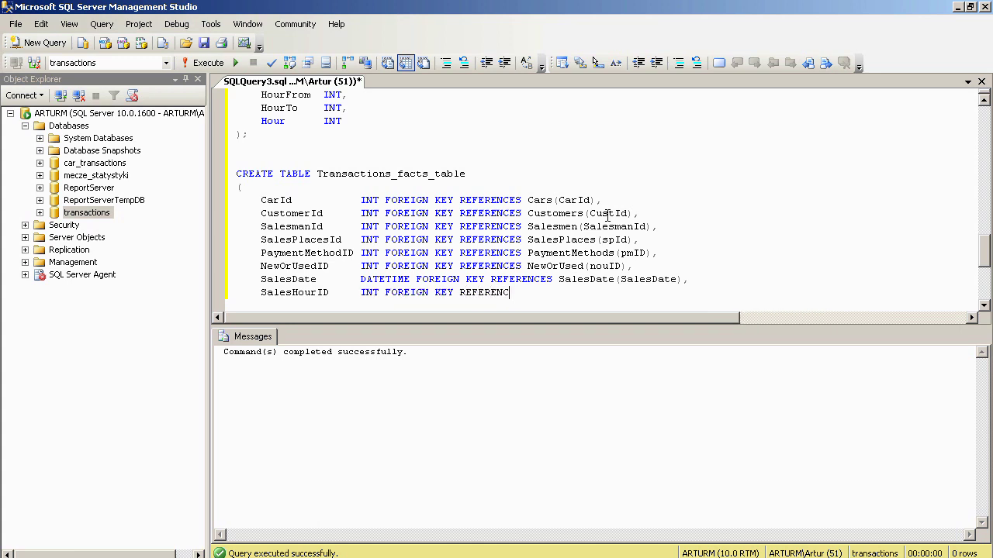
pyautogui.write('ES SalesHour(shID),')
pyautogui.press('Return')
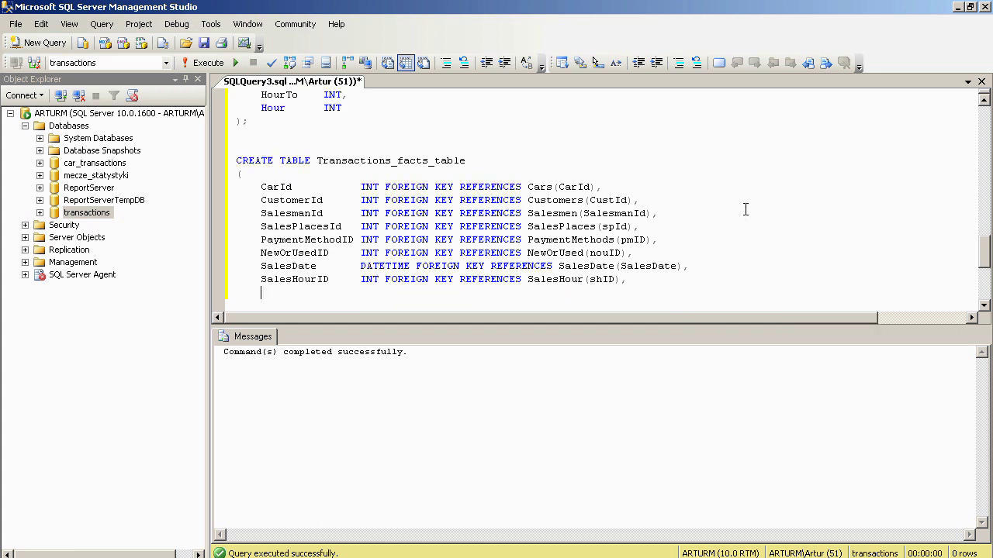
pyautogui.write('Price           MONEY,')
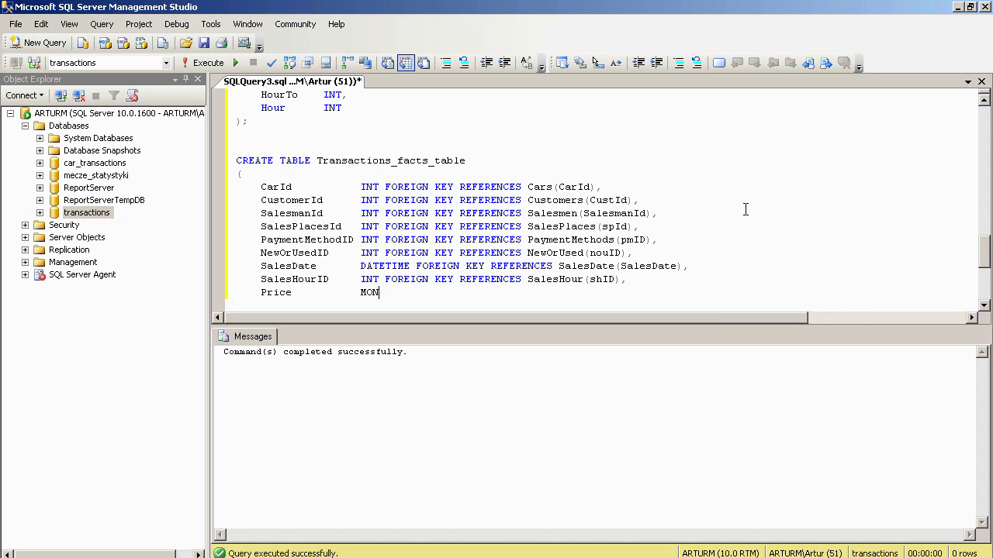
pyautogui.press('Return')
pyautogui.write('Amount          INT,')
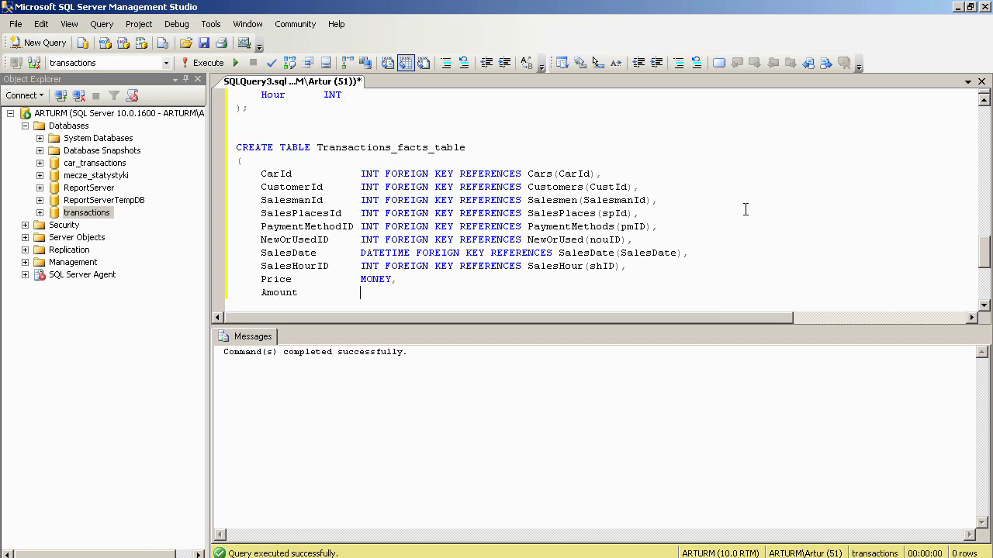
pyautogui.press('Return')
pyautogui.write('Value           MONEY')
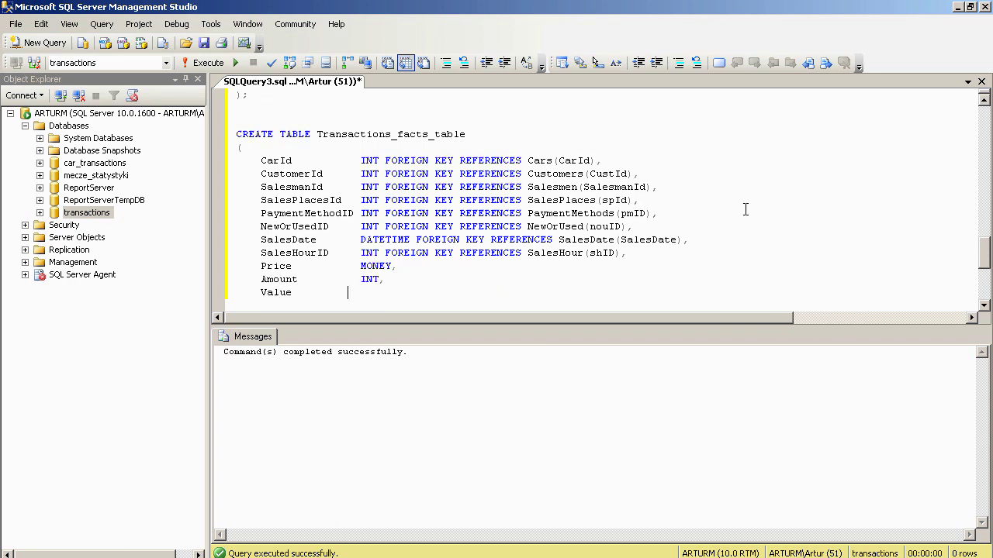
pyautogui.press('Return')
pyautogui.press('BackSpace')
pyautogui.write(');')
pyautogui.press('Return')
pyautogui.press('Return')
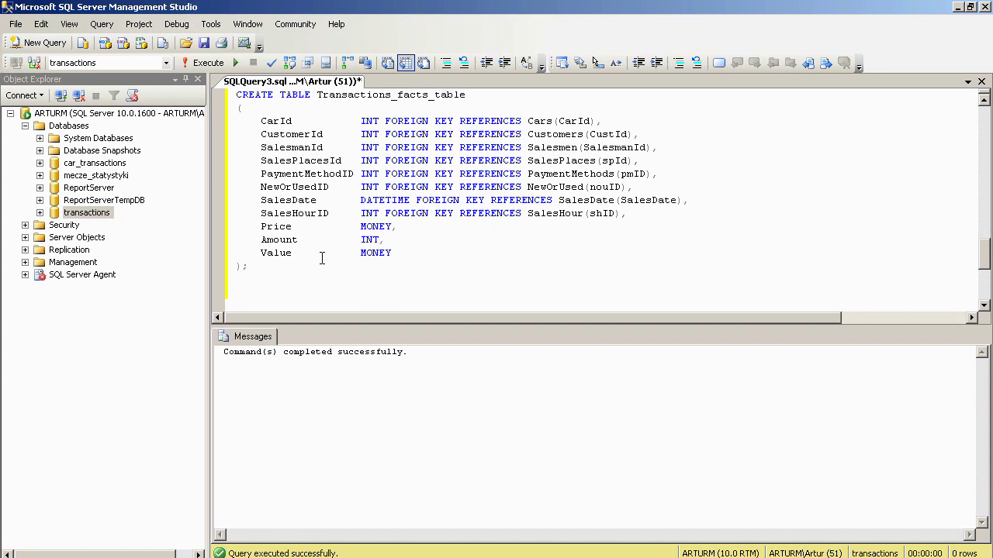
pyautogui.moveTo(267, 267); pyautogui.dragTo(234, 95)
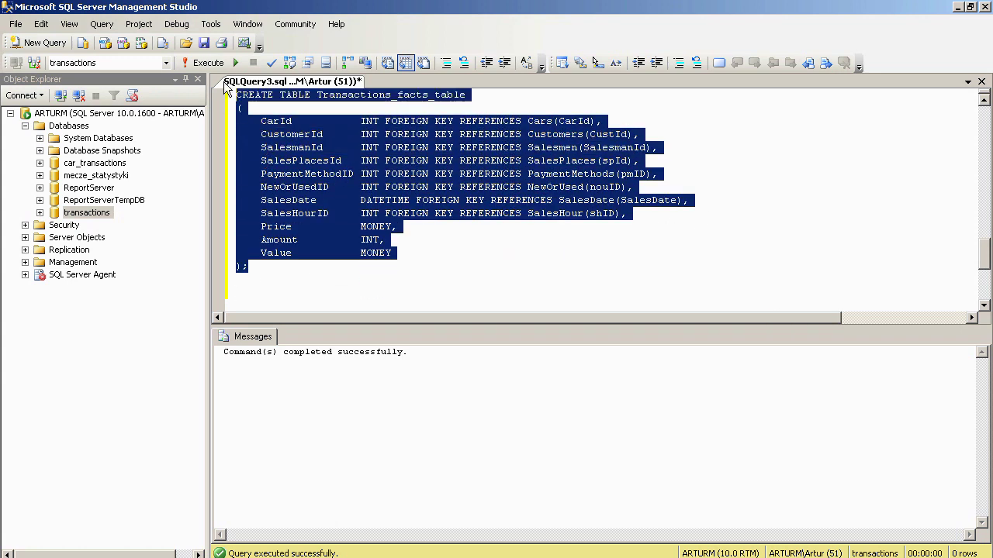
pyautogui.click(208, 63)
# - Run the table-creation statement and collapse the Security folder in Object Explorer
pyautogui.click(490, 276)
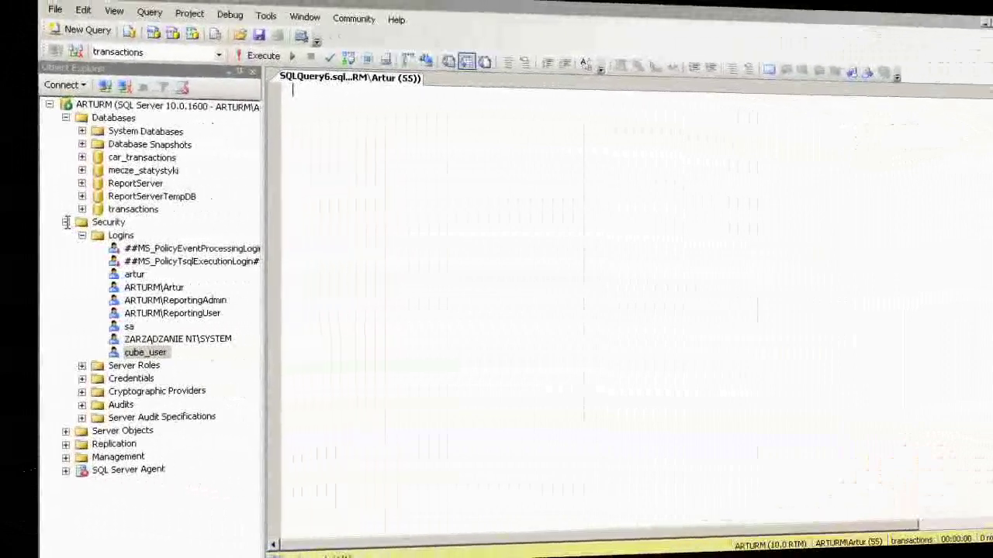
pyautogui.click(66, 223)
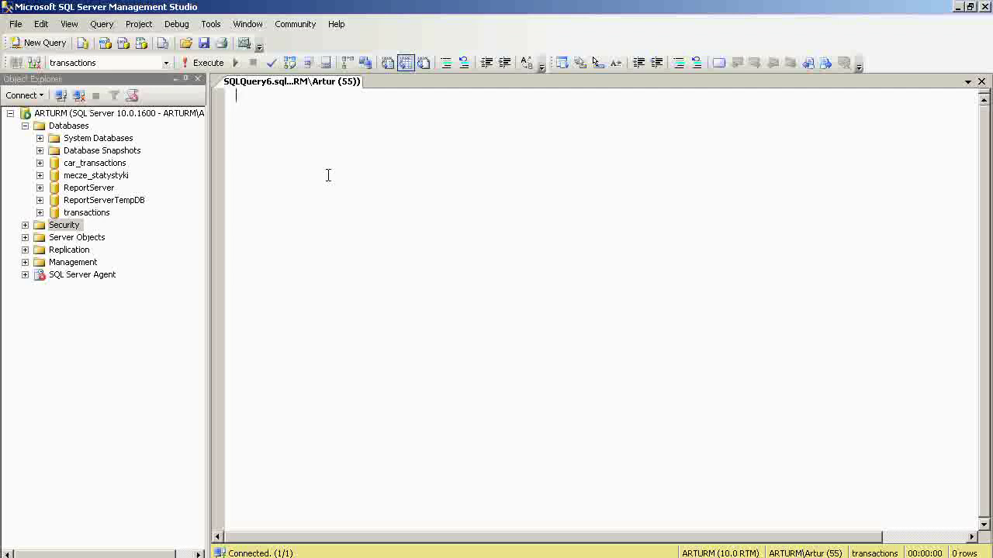
# - Write inserts for SalesPlaces ('USA', 'New York'), a customer, a salesman, and Cars ('Maserati', 'Quattroporte')
pyautogui.write('INSERT INTO Sale')
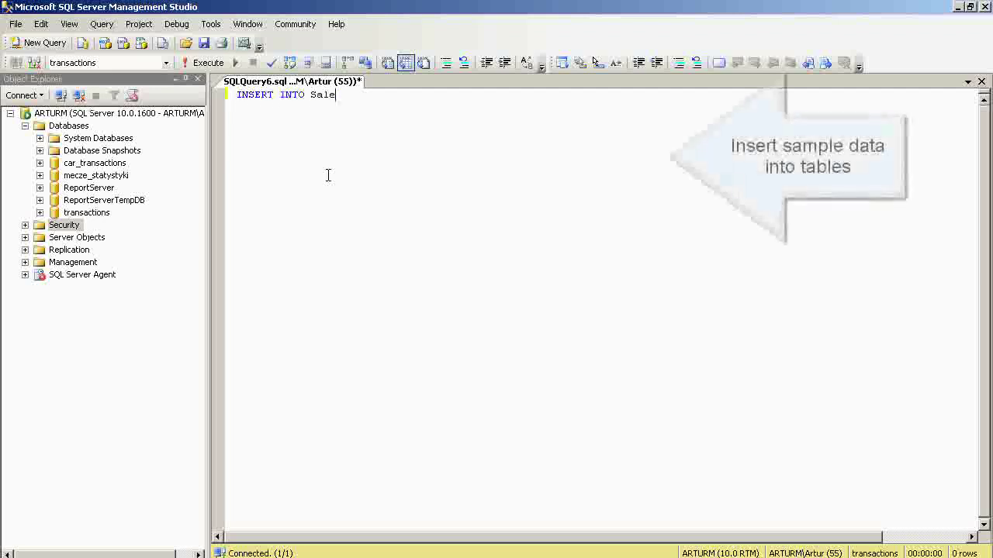
pyautogui.write("sPlaces VALUES ('USA")
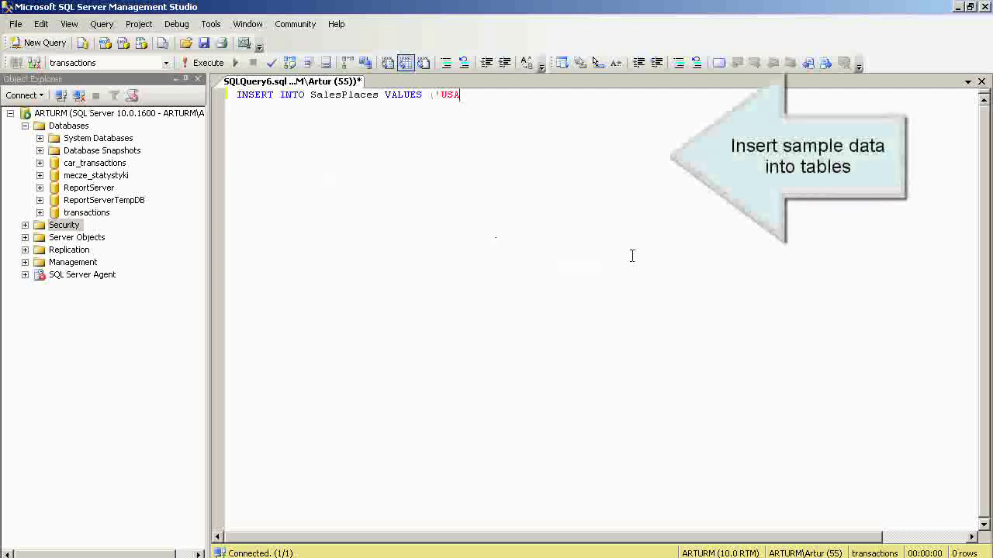
pyautogui.write("', 'New York');")
pyautogui.press('Return')
pyautogui.write('INSE')
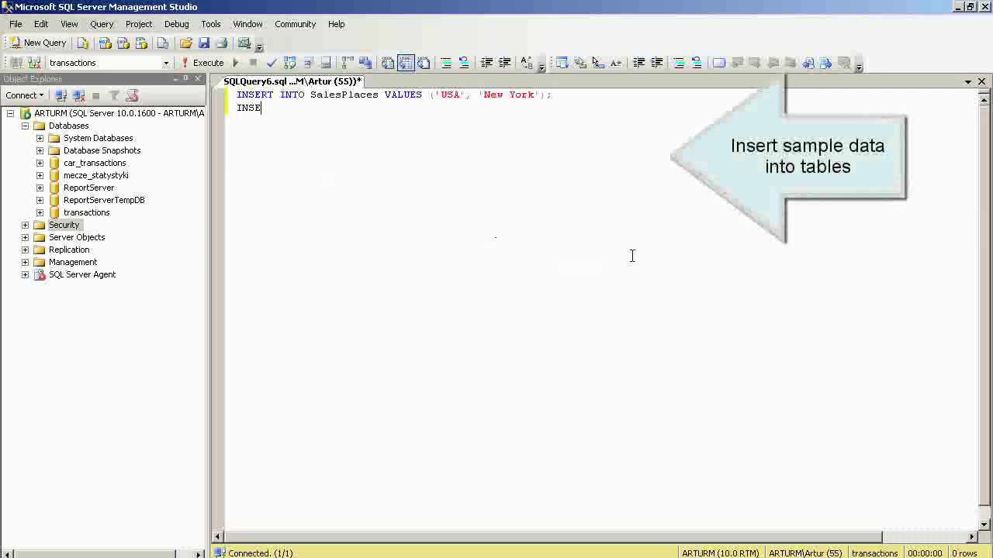
pyautogui.write('RT INTO Customers VA')
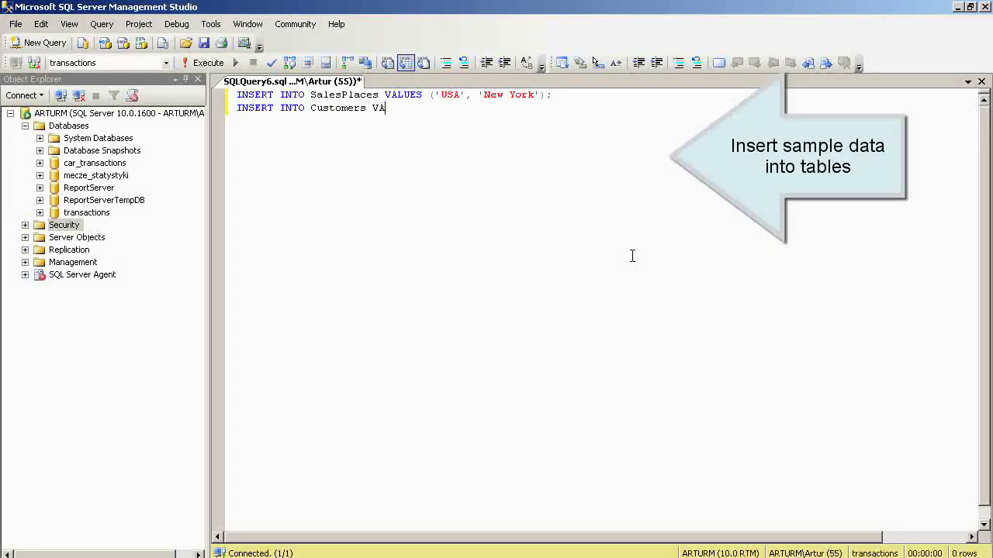
pyautogui.press('Return')
pyautogui.write('INSERT INTO Salesme')
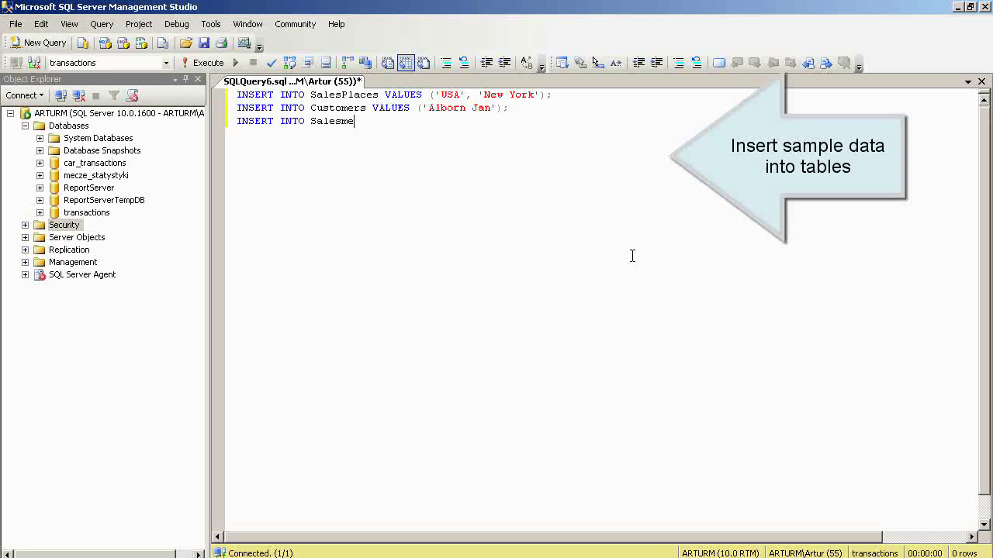
pyautogui.press('Return')
pyautogui.write('INSERT IN')
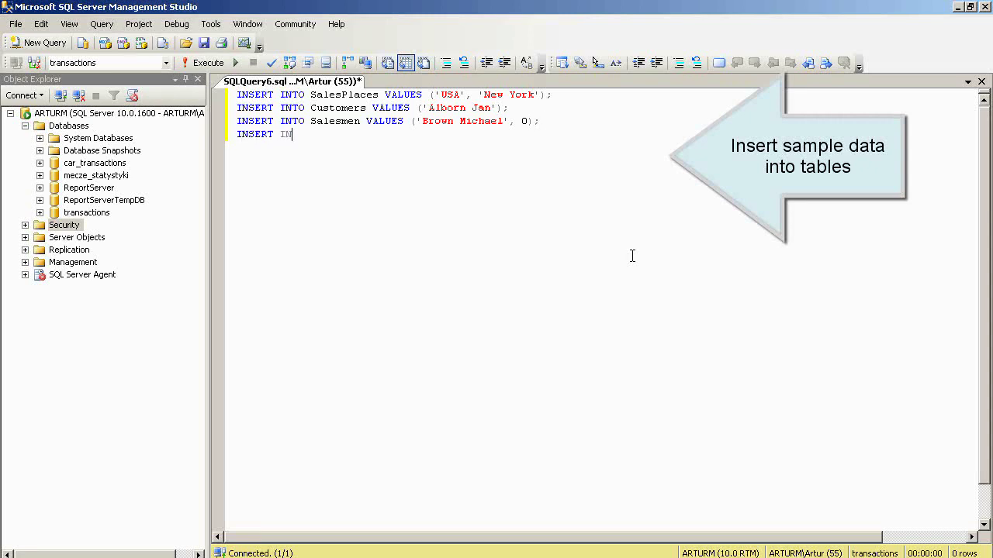
pyautogui.write("TO Cars VALUES ('Maserati', 'Quattropor")
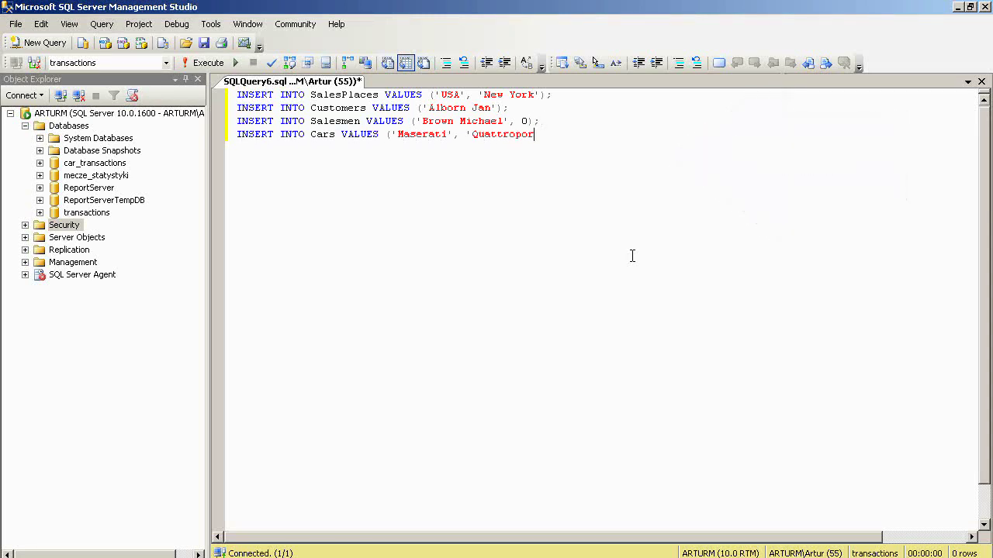
pyautogui.write("te');")
pyautogui.press('Return')
# - Add inserts for PaymentMethods 'Cash' and NewOrUsed 'New' and 'Used', then run all of them
pyautogui.write('INSERT INTO Pay')
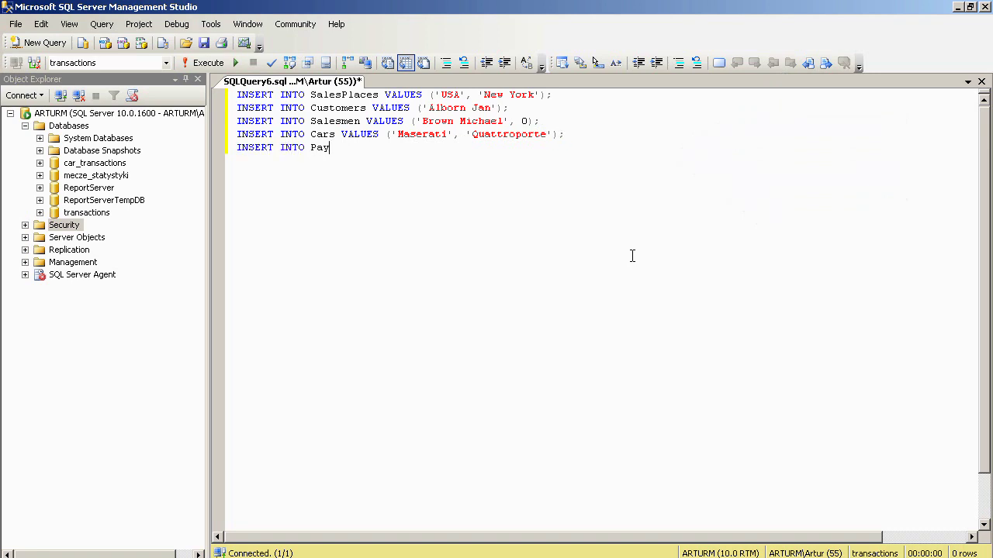
pyautogui.write("mentMethods VALUES ('Cash');")
pyautogui.press('Return')
pyautogui.write('INSERT INTO')
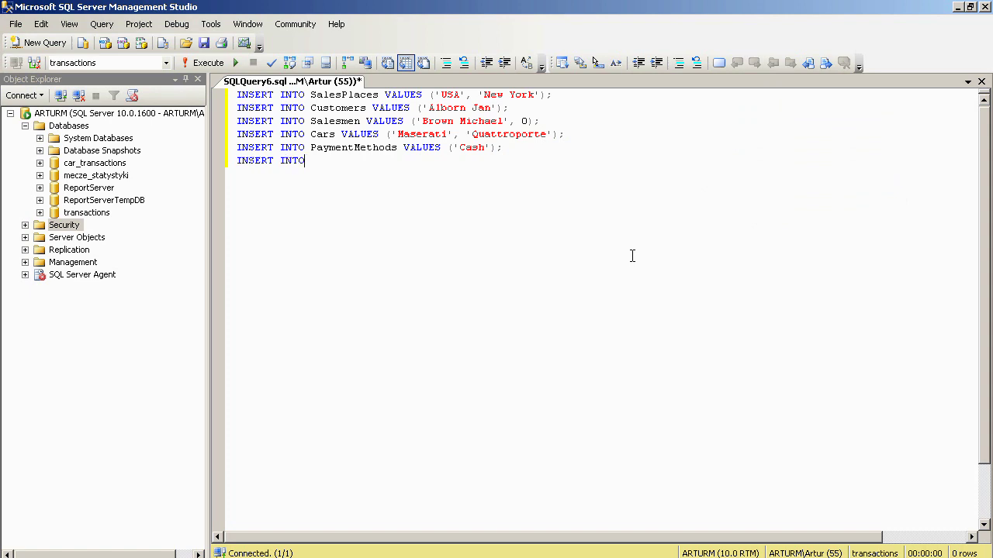
pyautogui.write(" NewOrUsed VALUES ('New');")
pyautogui.press('Return')
pyautogui.write('INSERT INTO N')
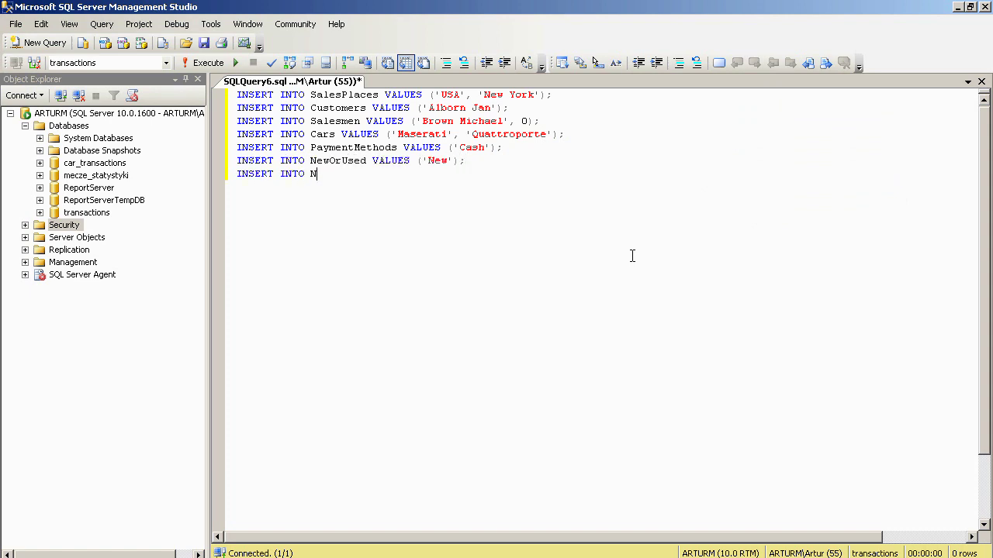
pyautogui.write("ewOrUsed VALUES ('Used');")
pyautogui.press('Return')
pyautogui.press('Return')
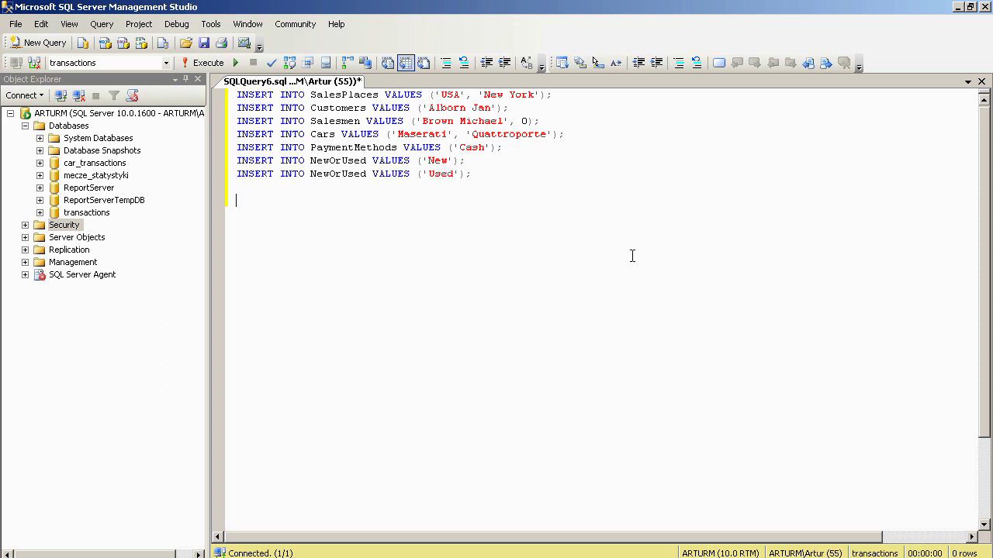
pyautogui.hotkey('ctrl', 'a')
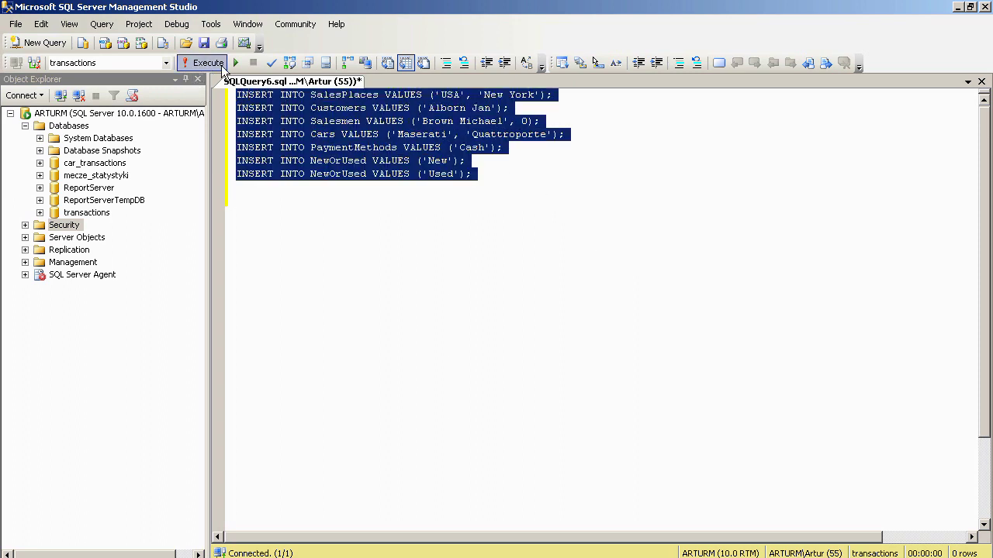
pyautogui.click(208, 62)
pyautogui.click(239, 200)
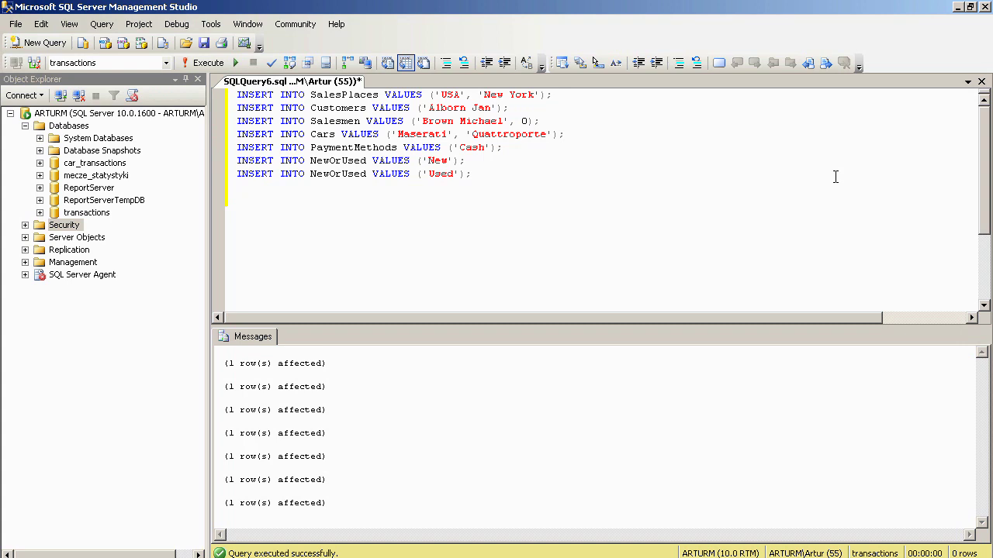
# - Write SalesHour inserts for the 'Unknown' row and '0-7' band hours 0 through 7
pyautogui.press('Return')
pyautogui.write("INSERT INTO SalesHour VALUES ('Un")
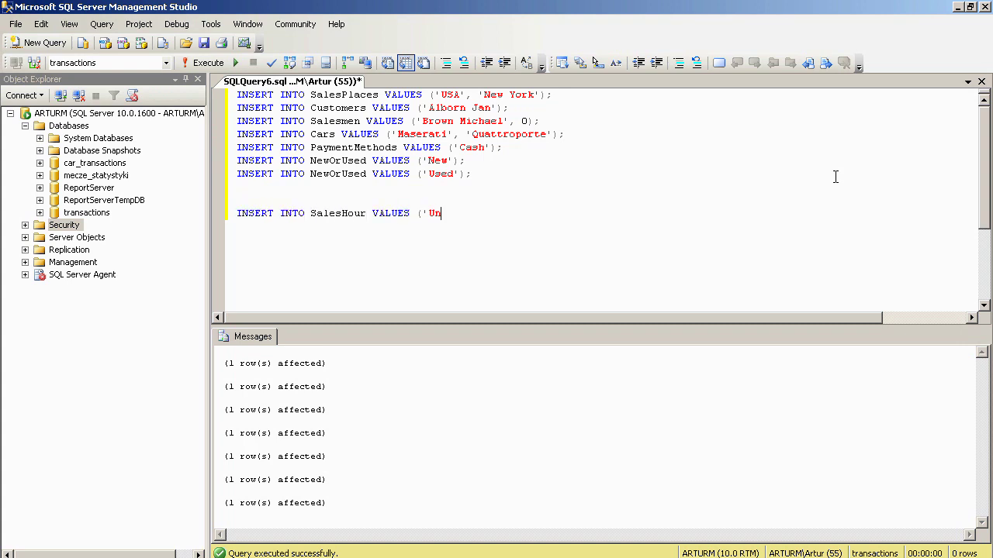
pyautogui.write("known', -1, -1, -1);")
pyautogui.press('Return')
pyautogui.write("INSERT INTO SalesHour VALUES ('0-7', 0,")
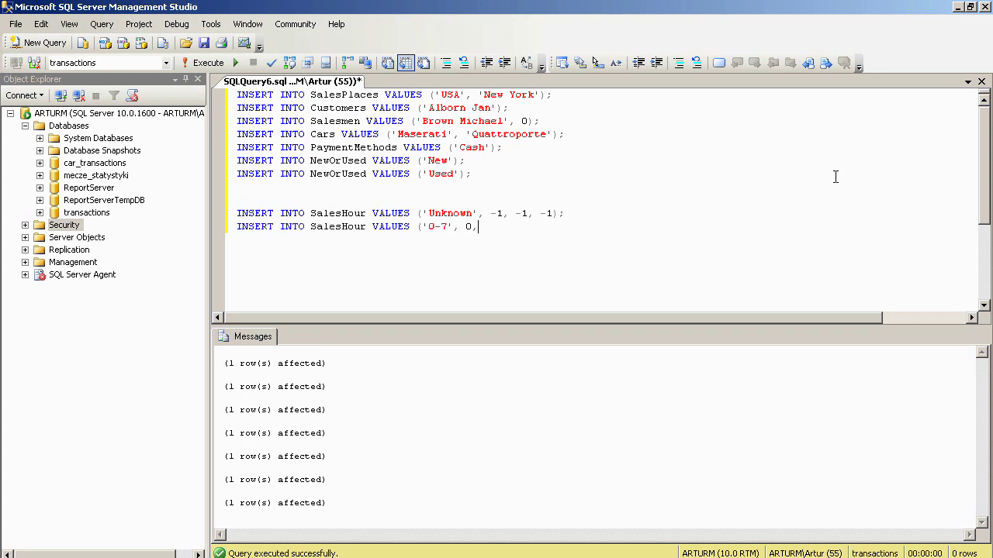
pyautogui.write(' 7, 0);')
pyautogui.press('Return')
pyautogui.write("INSERT INTO SalesHour VALUES ('0")
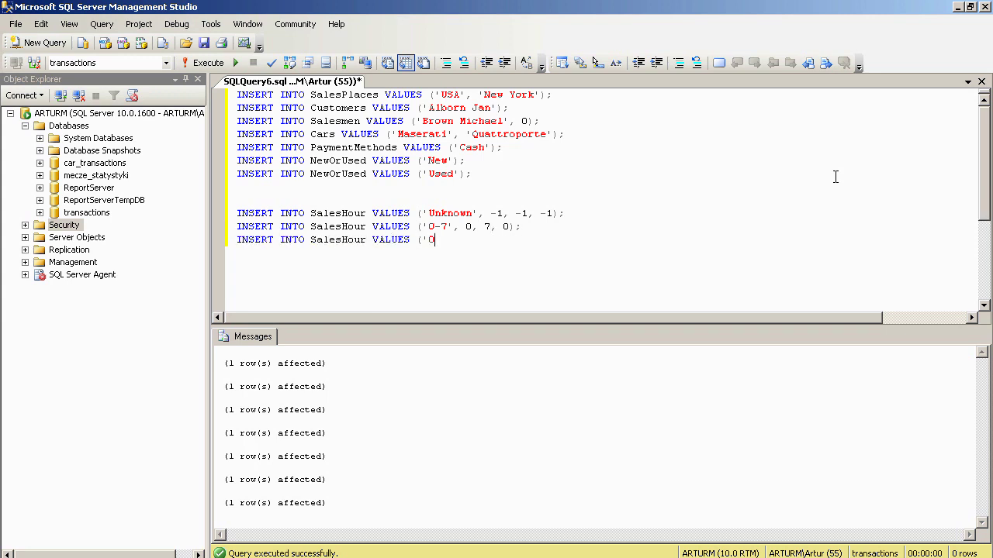
pyautogui.write("-7', 0, 7, 1);")
pyautogui.press('Return')
pyautogui.write("INSERT INTO SalesHour VALUES ('0-7', 0, 7, 2);")
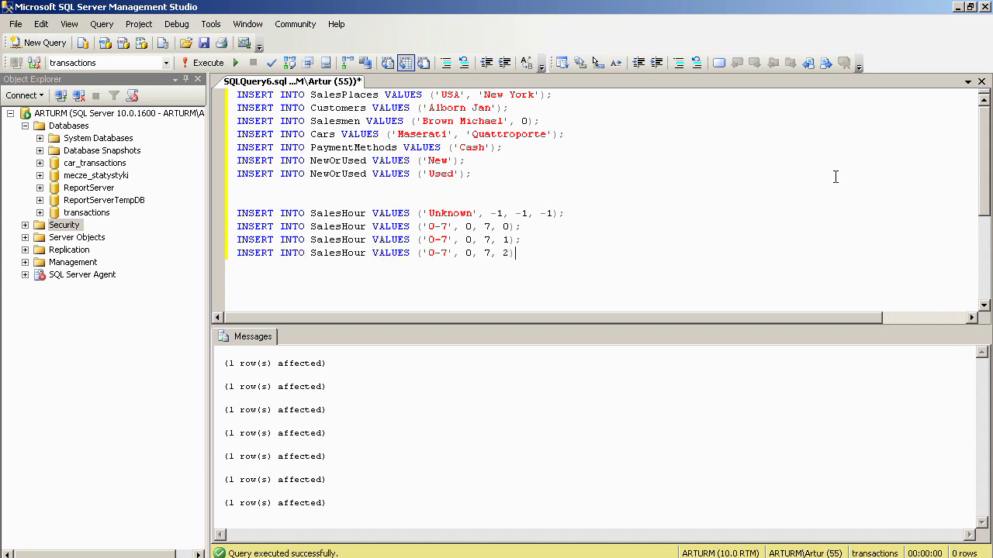
pyautogui.press('Return')
pyautogui.write("INSERT INTO SalesHour VALUES ('0-7', 0, 7, 3);")
pyautogui.press('Return')
pyautogui.write("INSERT INTO SalesHour VALUES ('0-7', 0, 7, 4);")
pyautogui.press('Return')
pyautogui.write("INSERT INTO SalesHour VALUES ('0-7', 0, 7, 5);")
pyautogui.press('Return')
pyautogui.write("INSERT INTO SalesHour VALUES ('0-7', 0, 7, 6);")
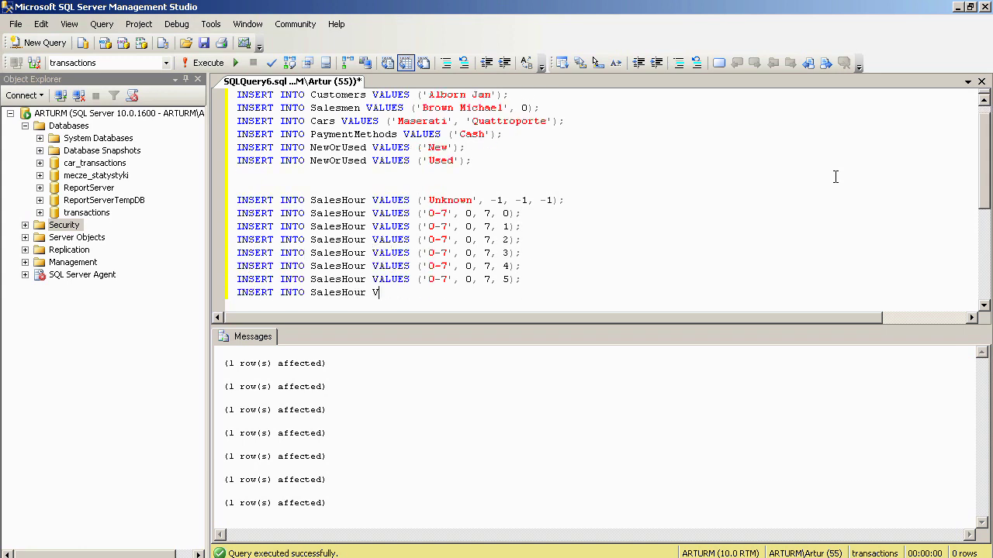
pyautogui.press('Return')
pyautogui.write("INSERT INTO SalesHour VALUES ('0-7', 0, 7, 7); INSERT INTO SalesHour VALUES ('8-15', 8, 15, 8);")
# - Add '8-15' band SalesHour inserts for hours 8 through 15
pyautogui.press('Return')
pyautogui.write("INSERT INTO SalesHour VALUES ('8-15', 8, 15, 9);")
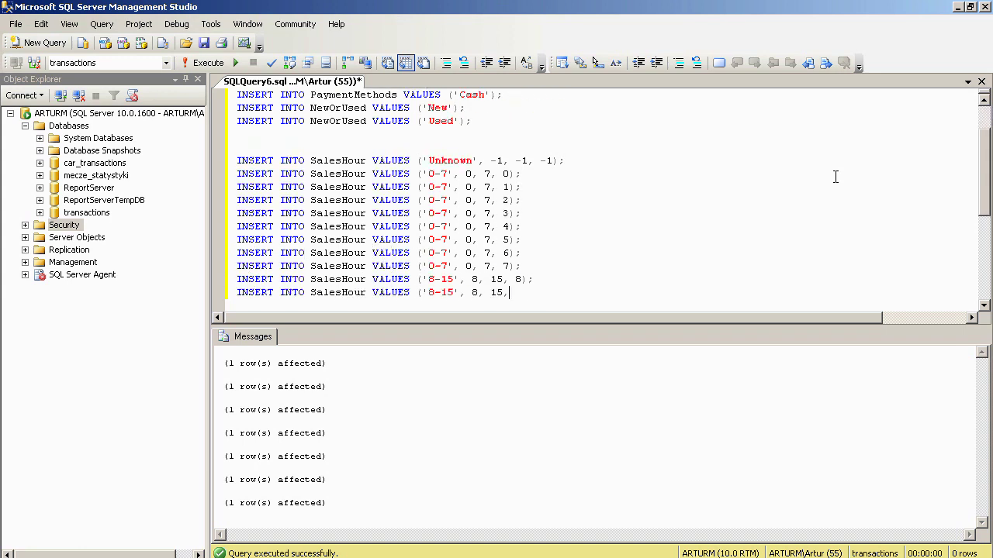
pyautogui.press('Return')
pyautogui.write("INSERT INTO SalesHour VALUES ('8-15', 8, 15, 10);")
pyautogui.press('Return')
pyautogui.write("INSERT INTO SalesHour VALUES ('8-15', 8, 15, 11);")
pyautogui.press('Return')
pyautogui.write("INSERT INTO SalesHour VALUES ('8-15', 8, 15, 12);")
pyautogui.press('Return')
pyautogui.write("INSERT INTO SalesHour VALUES ('8-15', 8, 15, 13);")
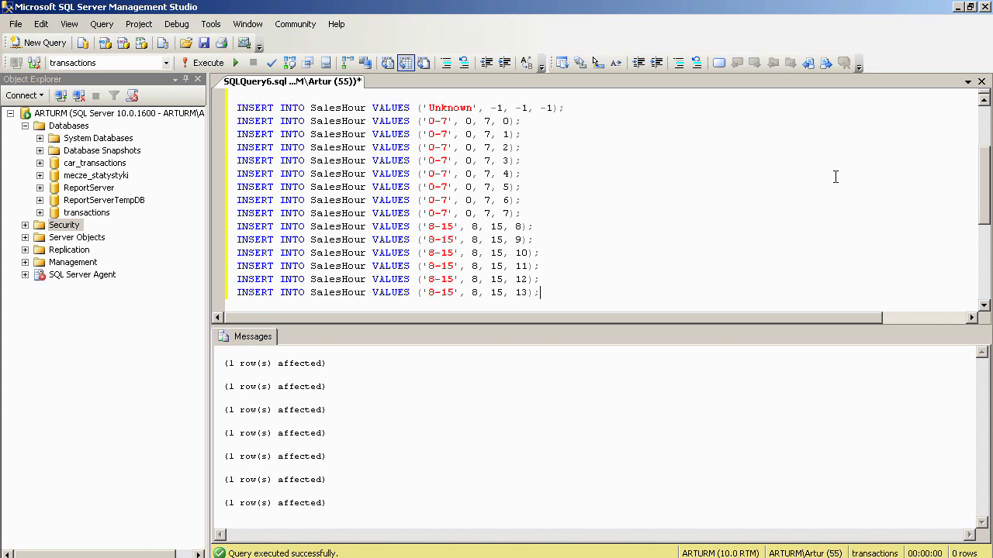
pyautogui.press('Return')
pyautogui.write("INSERT INTO SalesHour VALUES ('8-15', 8, 15, 14);")
pyautogui.press('Return')
pyautogui.write("INSERT INTO SalesHour VALUES ('8-15', 8, 15, 15);")
# - Add '16-23' band SalesHour inserts for hours 16 through 23 and execute them
pyautogui.press('Return')
pyautogui.write("INSERT INTO SalesHour VALUES ('16-23', 16, 23, 16);")
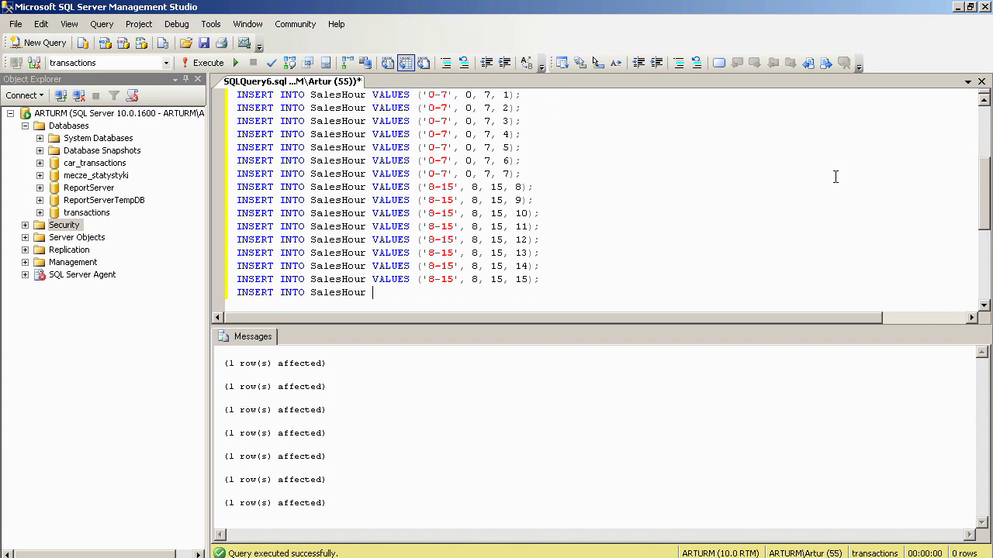
pyautogui.press('Return')
pyautogui.write("INSERT INTO SalesHour VALUES ('16-23', 16, 23, 17);")
pyautogui.press('Return')
pyautogui.write("INSERT INTO SalesHour VALUES ('16-23', 16, 23, 18);")
pyautogui.press('Return')
pyautogui.write("INSERT INTO SalesHour VALUES ('16-23', 16, 23, 19);")
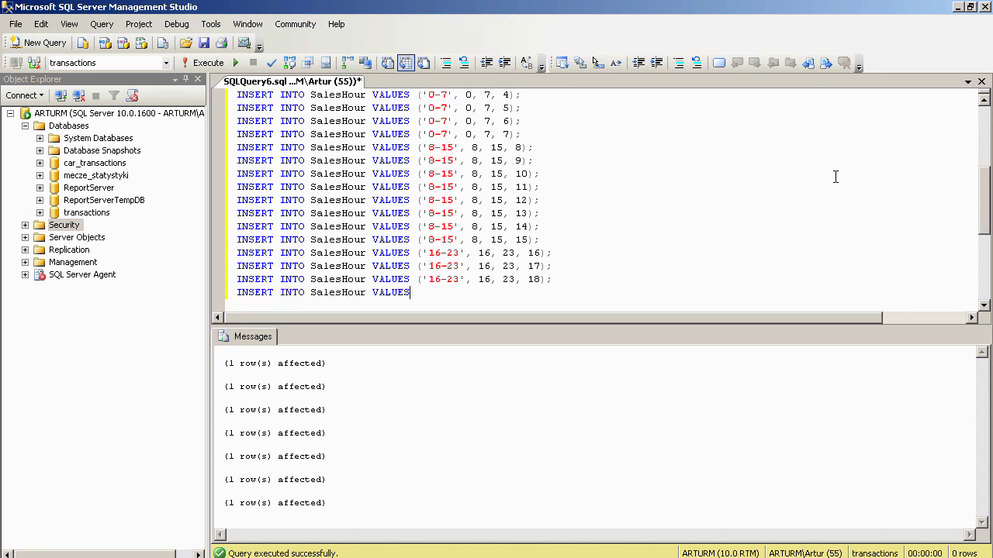
pyautogui.press('Return')
pyautogui.write("INSERT INTO SalesHour VALUES ('16-23', 16, 23, 20); INSERT INTO SalesHour VALUES ('16-23', 16, 23, 21);")
pyautogui.press('Return')
pyautogui.write("INSERT INTO SalesHour VALUES ('16-23', 16, 23, 22);")
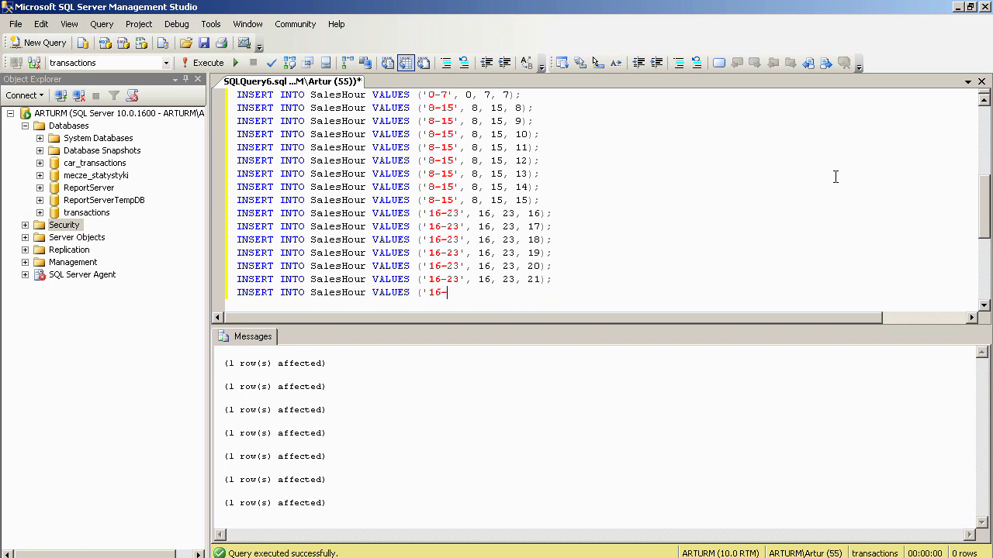
pyautogui.press('Return')
pyautogui.write("INSERT INTO SalesHour VALUES ('16-23', 16, 23, 23);")
pyautogui.press('Return')
pyautogui.press('Return')
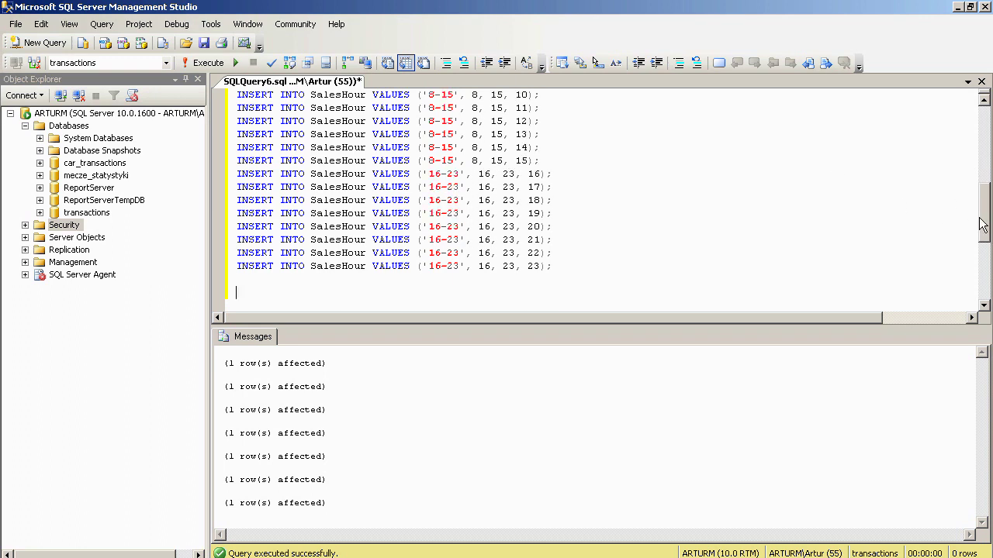
pyautogui.moveTo(987, 226); pyautogui.dragTo(986, 170)
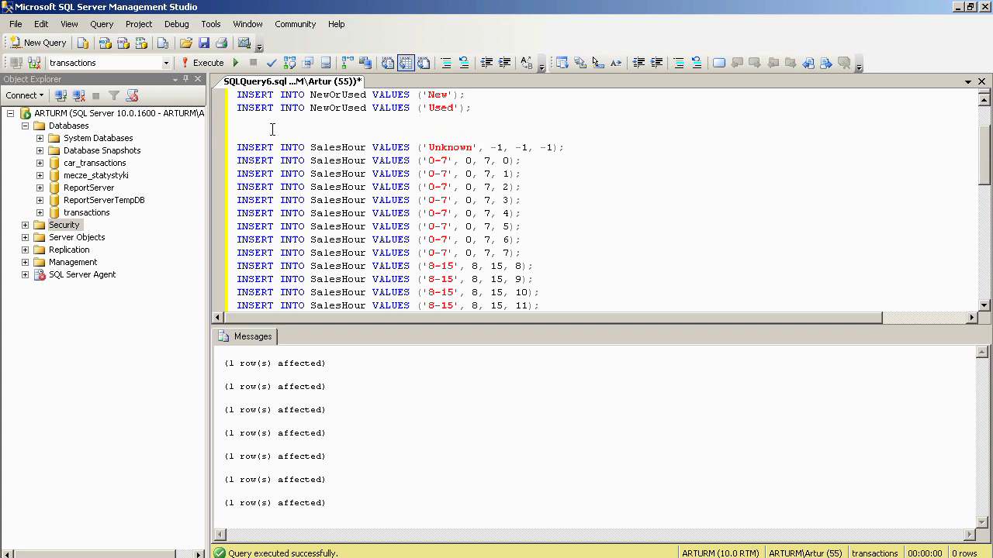
pyautogui.moveTo(273, 129); pyautogui.dragTo(388, 342)
pyautogui.click(203, 63)
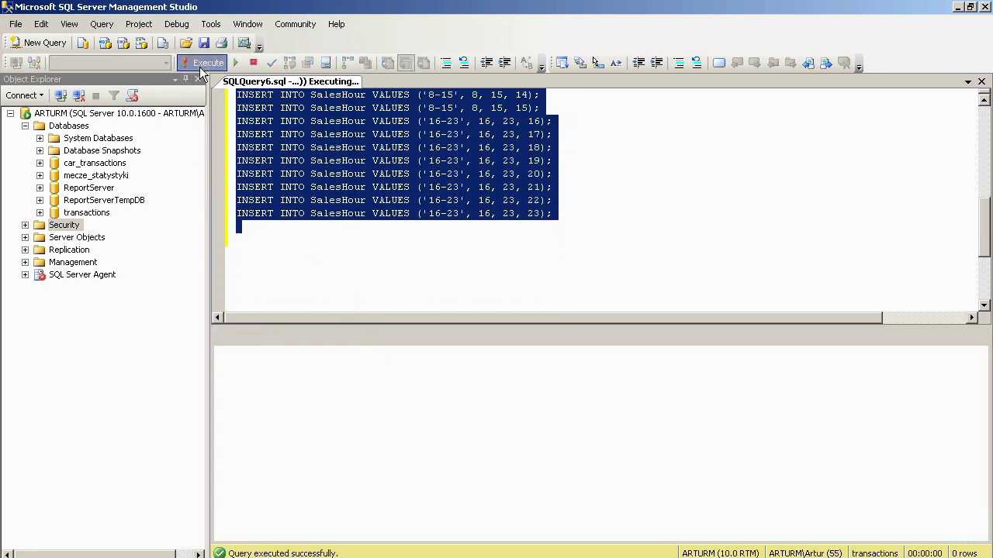
pyautogui.click(245, 239)
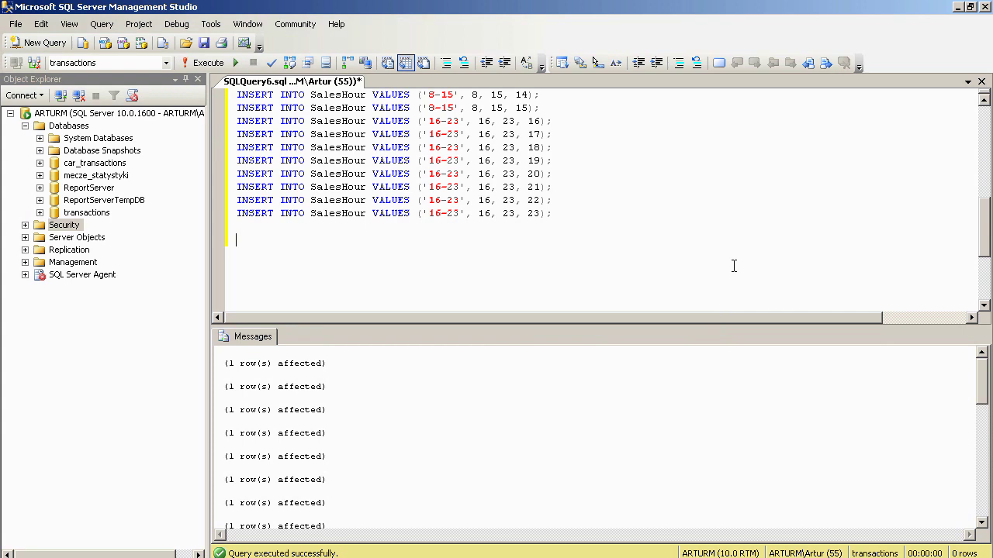
pyautogui.press('Return')
pyautogui.write('DECLARE @i INT,')
pyautogui.press('Return')
pyautogui.write('@date DA')
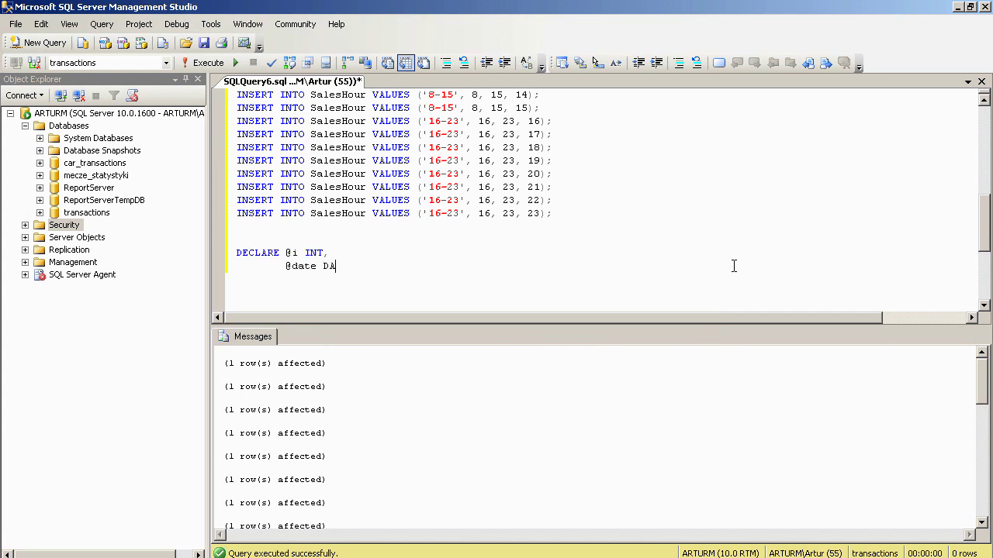
pyautogui.write('TETIME;')
pyautogui.press('Return')
pyautogui.press('Return')
pyautogui.write('SET @i = 1;')
pyautogui.press('Return')
pyautogui.write('SET @d')
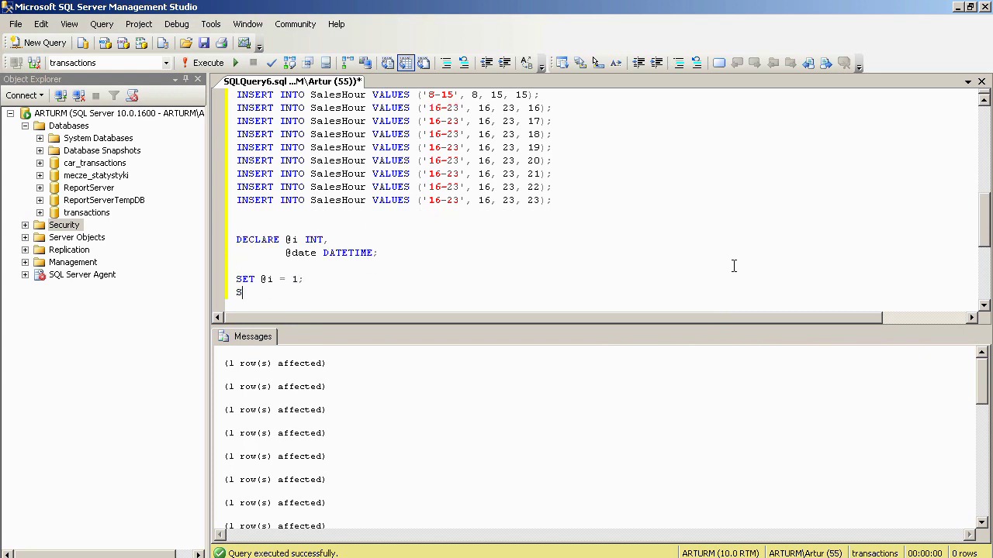
pyautogui.write("ate = '20110101'")
pyautogui.press('Return')
pyautogui.press('Return')
pyautogui.write('WHILE @i <= 1461')
pyautogui.press('Return')
pyautogui.write('BEGIN')
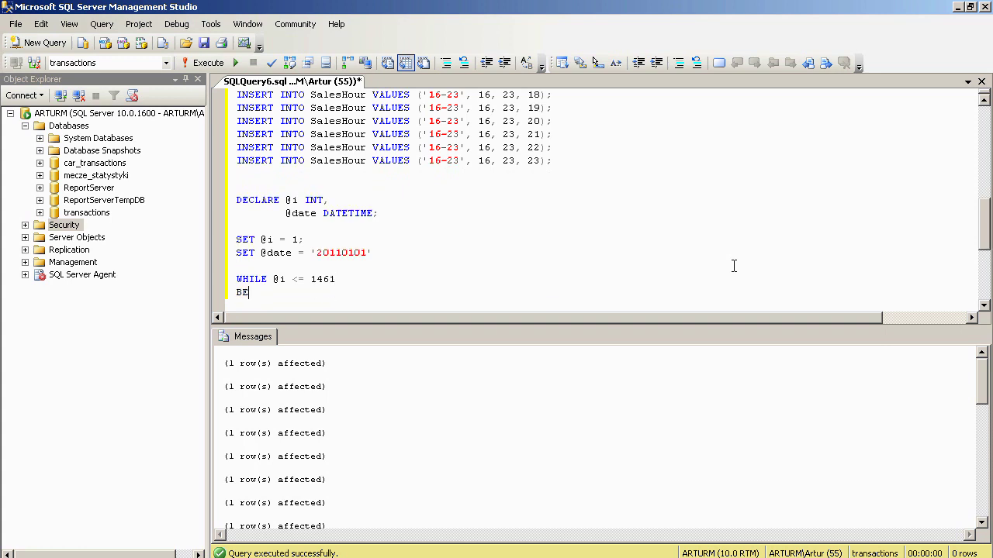
pyautogui.press('Return')
pyautogui.press('Tab')
pyautogui.write('INSERT INTO d')
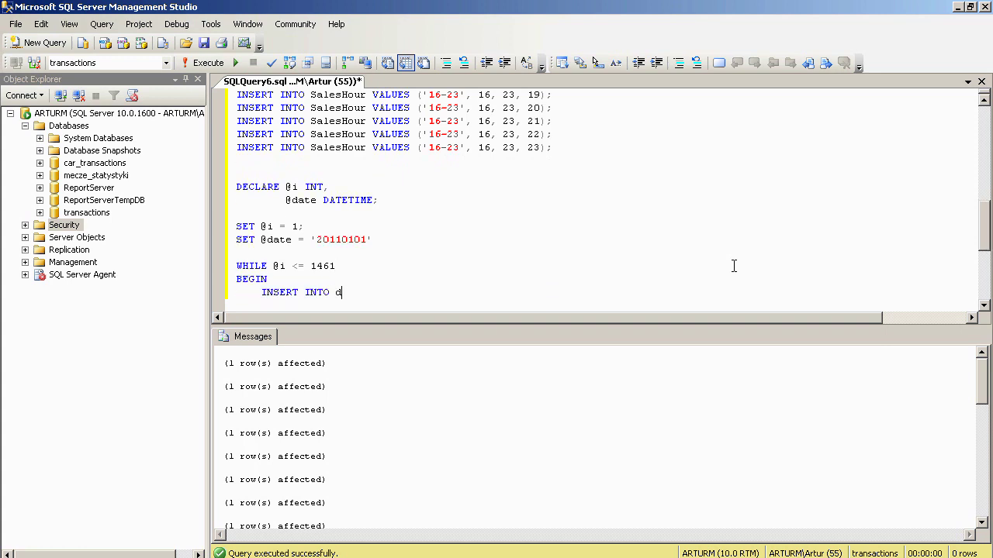
pyautogui.write('bo.SalesDate VALUES (@date);')
pyautogui.press('Return')
pyautogui.press('Return')
pyautogui.write('SET')
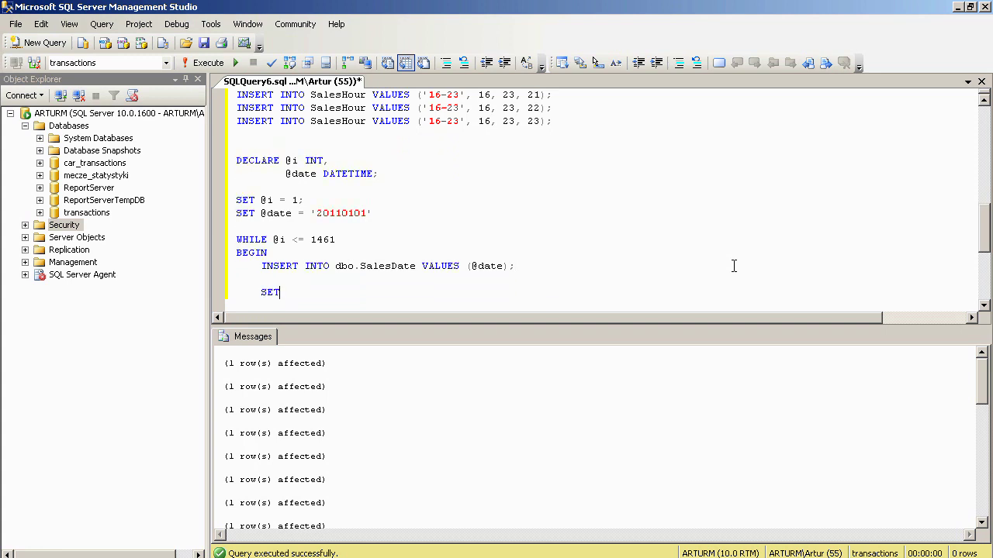
pyautogui.write(' @date = @date + 1;')
pyautogui.press('Return')
pyautogui.press('Return')
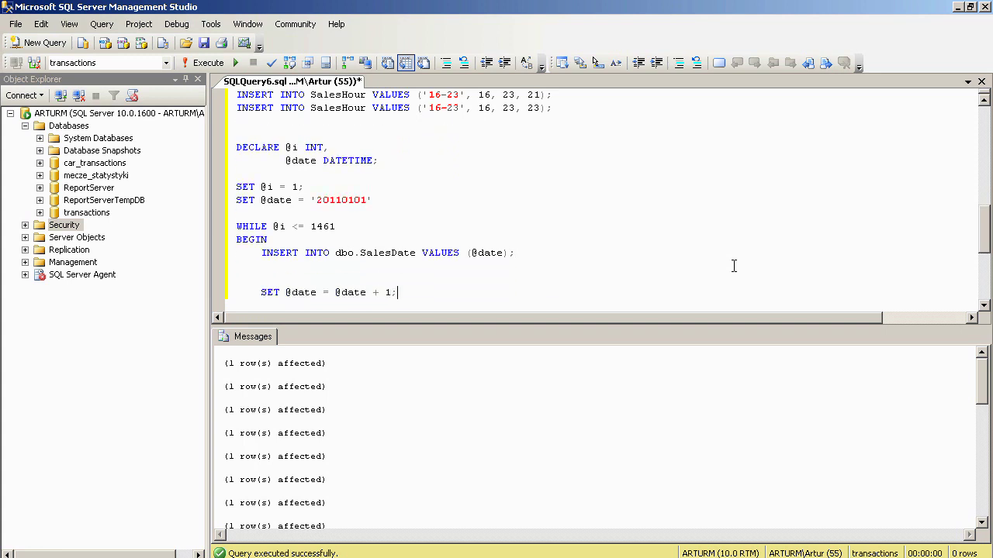
pyautogui.write('SET @i = @i + 1;')
pyautogui.press('Return')
pyautogui.press('BackSpace')
pyautogui.write('END;')
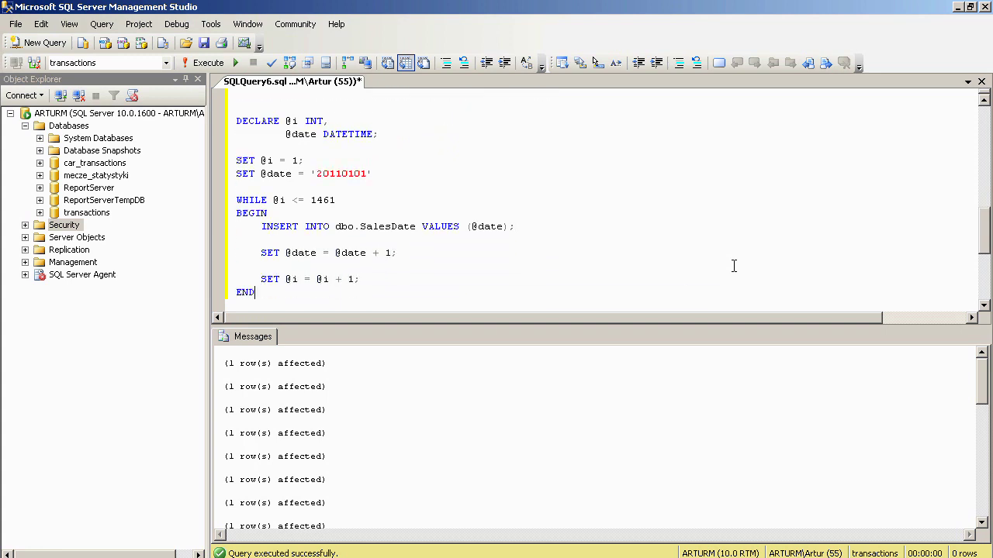
pyautogui.press('Return')
pyautogui.press('Return')
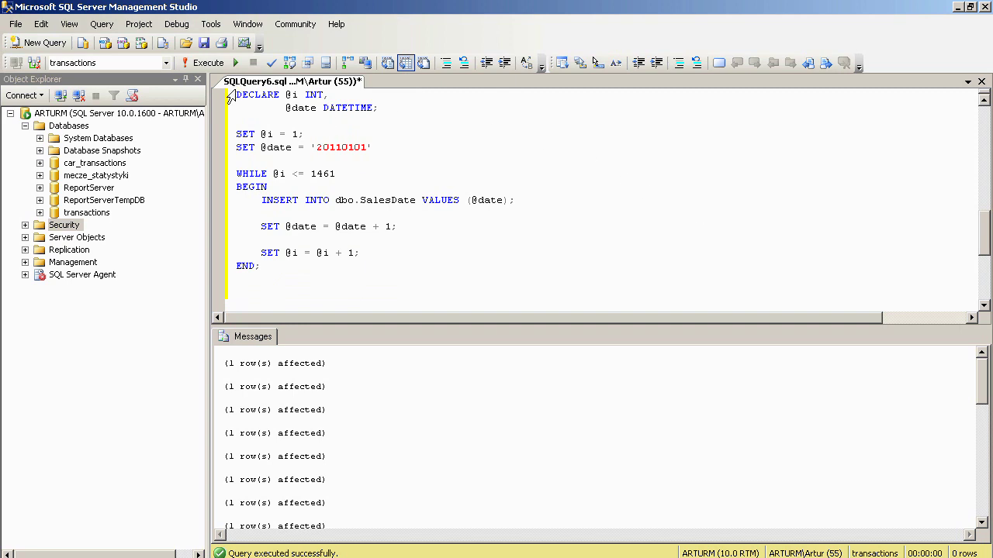
pyautogui.moveTo(236, 94); pyautogui.dragTo(313, 276)
pyautogui.press('F5')
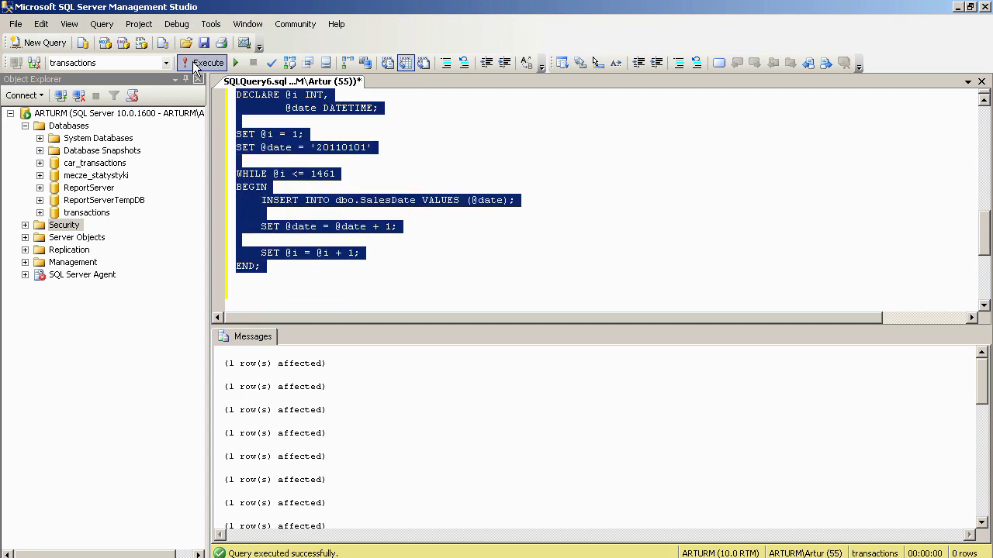
pyautogui.click(245, 295)
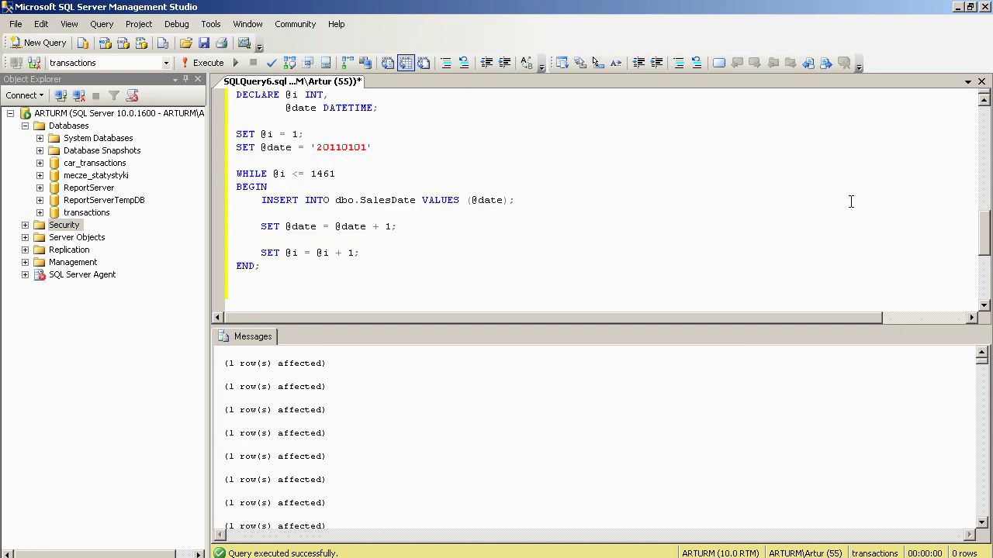
# - Write SELECT * FROM SalesDate plus a Transactions_facts_table insert, and run the SELECT check
pyautogui.press('Return')
pyautogui.write('SELECT * FROM Sales')
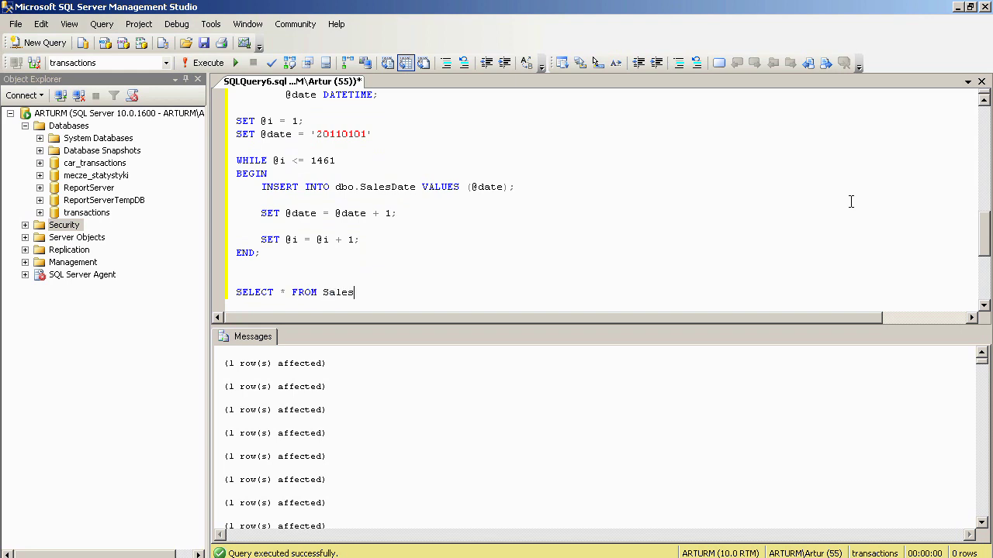
pyautogui.write('Date;')
pyautogui.press('Return')
pyautogui.press('Return')
pyautogui.write('INSERT INTO Tr')
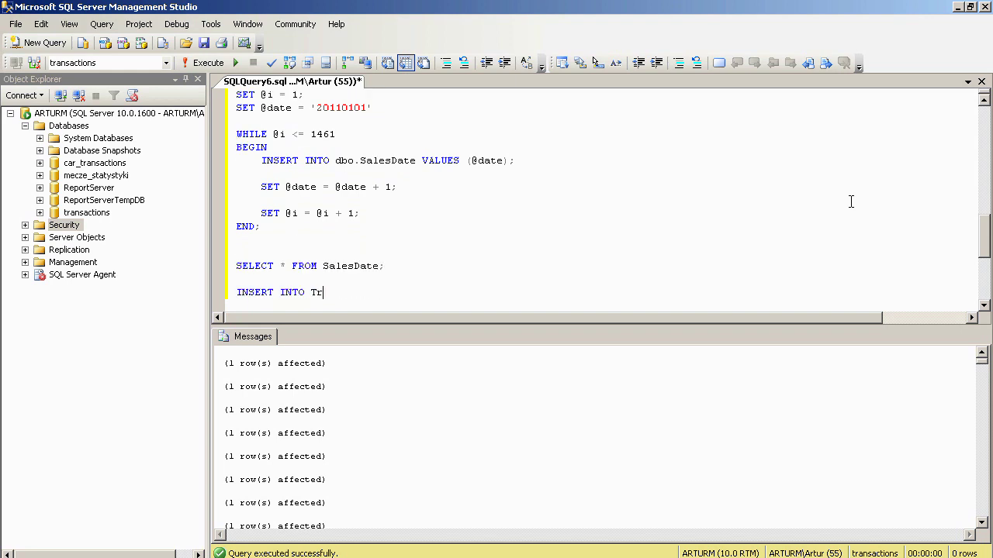
pyautogui.write("ansactions_facts_table VALUES (0, 0, 0, 0, 0, 0, '20110101")
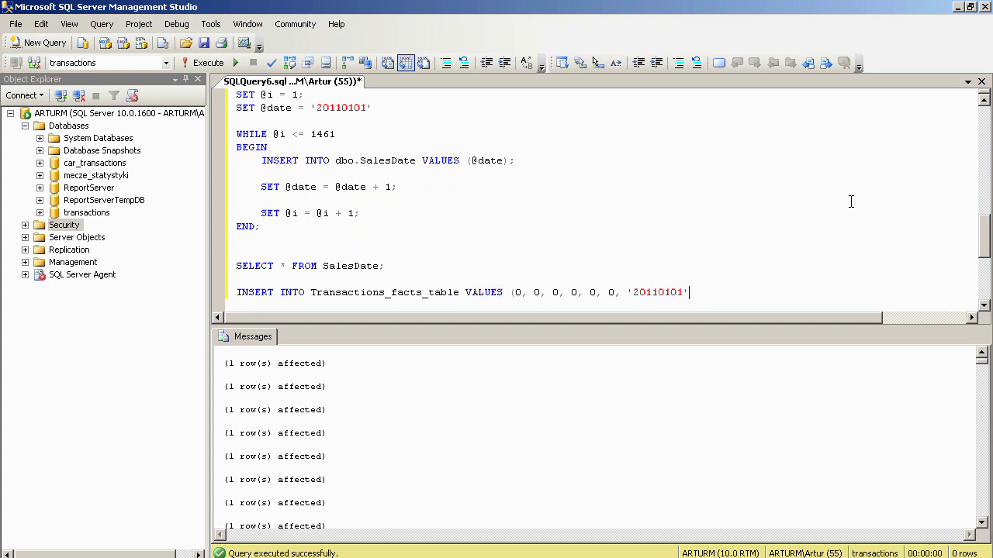
pyautogui.write(' 1);')
pyautogui.press('Return')
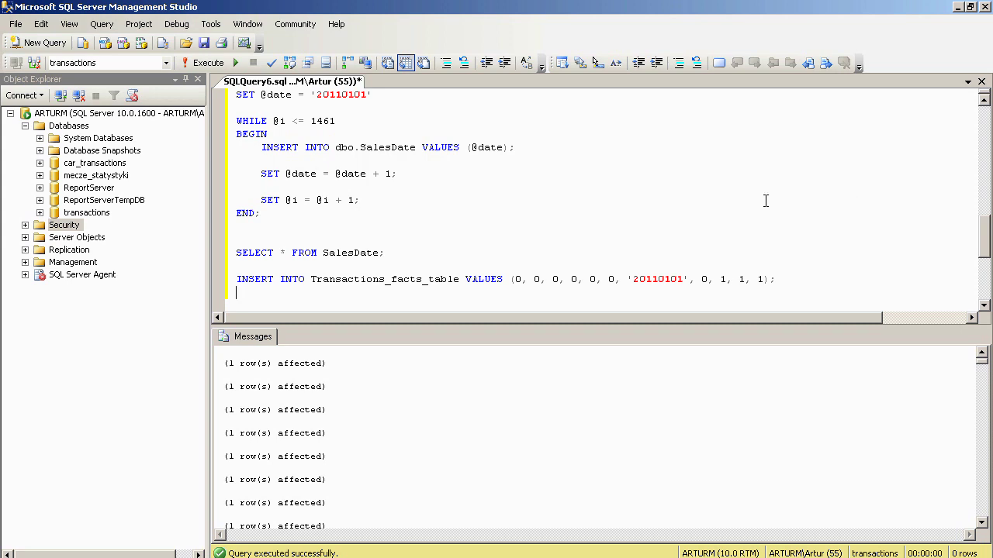
pyautogui.moveTo(381, 253); pyautogui.dragTo(230, 254)
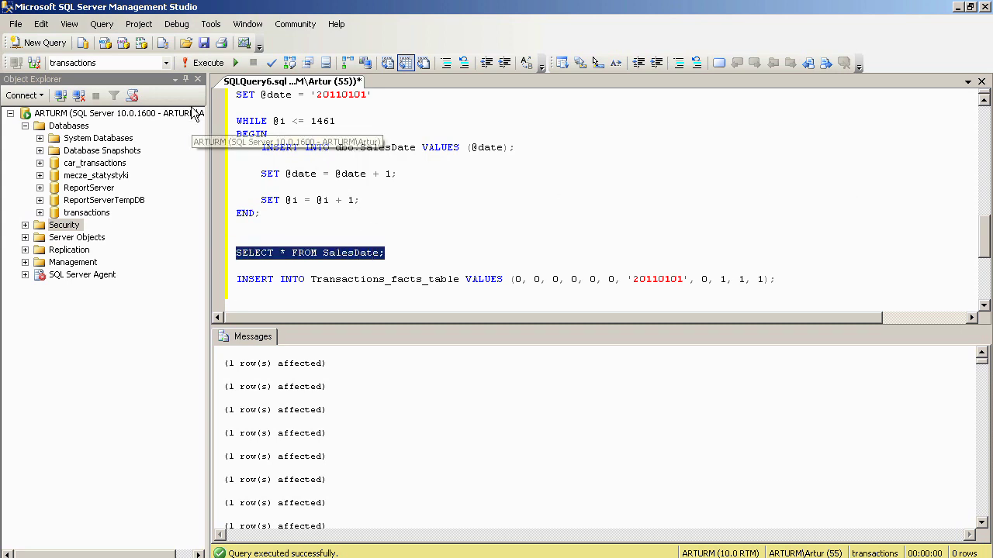
pyautogui.click(205, 63)
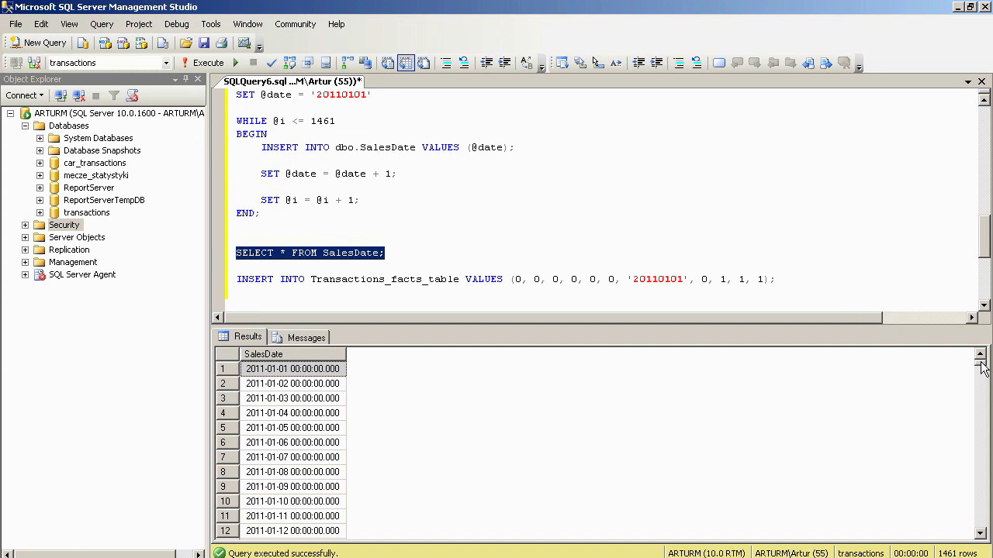
# - Run the placeholder INSERT into Transactions_facts_table
pyautogui.moveTo(981, 369); pyautogui.dragTo(981, 524)
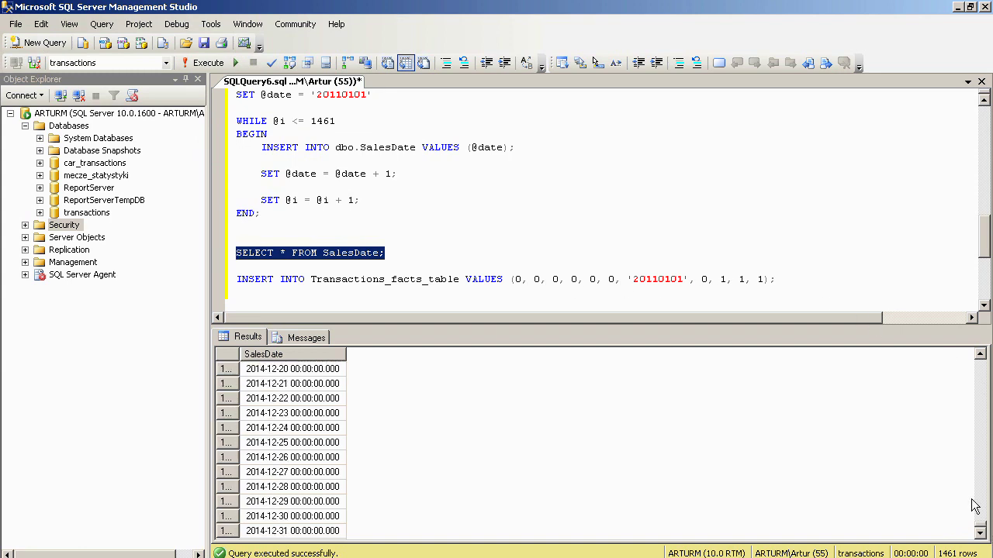
pyautogui.moveTo(775, 280); pyautogui.dragTo(236, 281)
pyautogui.click(206, 63)
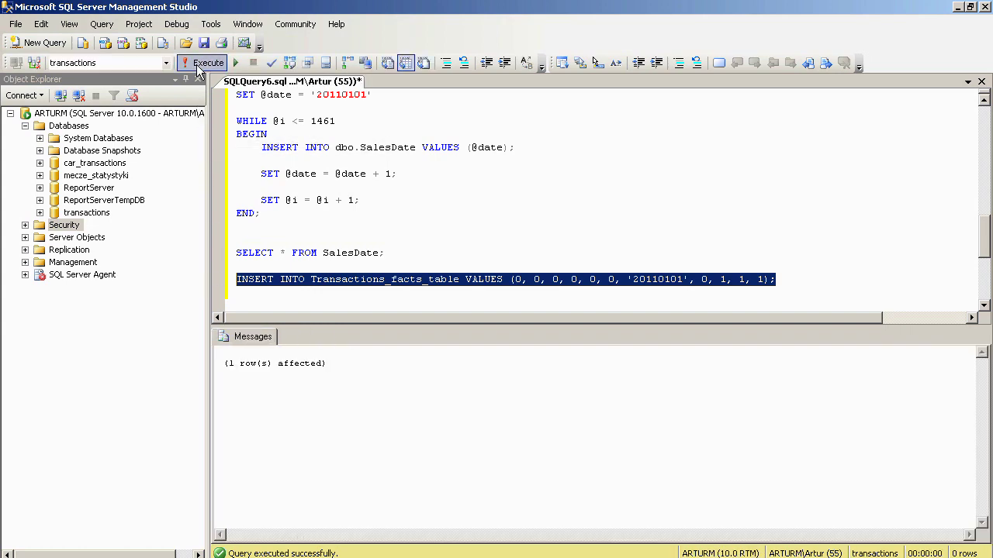
pyautogui.click(952, 292)
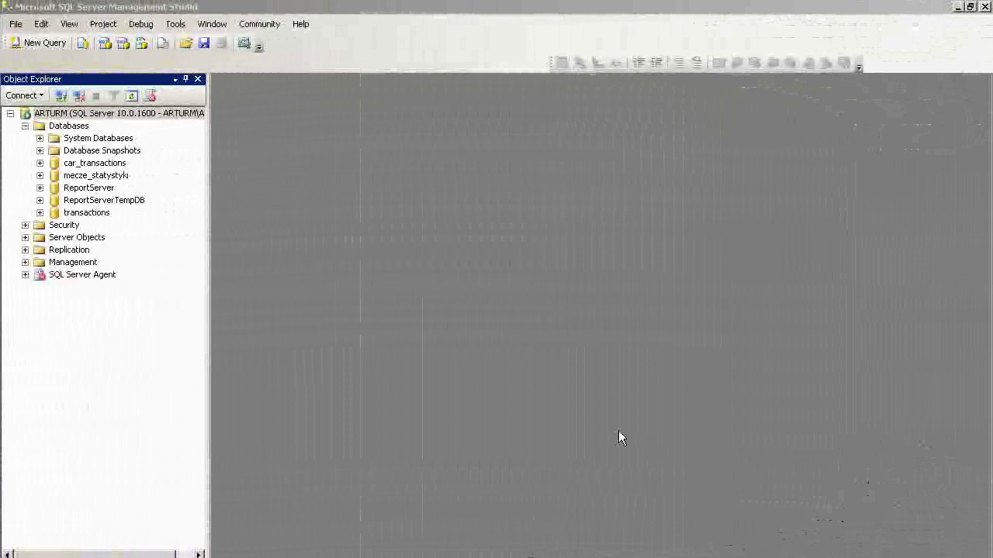
# - Expand Security > Logins in Object Explorer and start a New Login
pyautogui.click(25, 224)
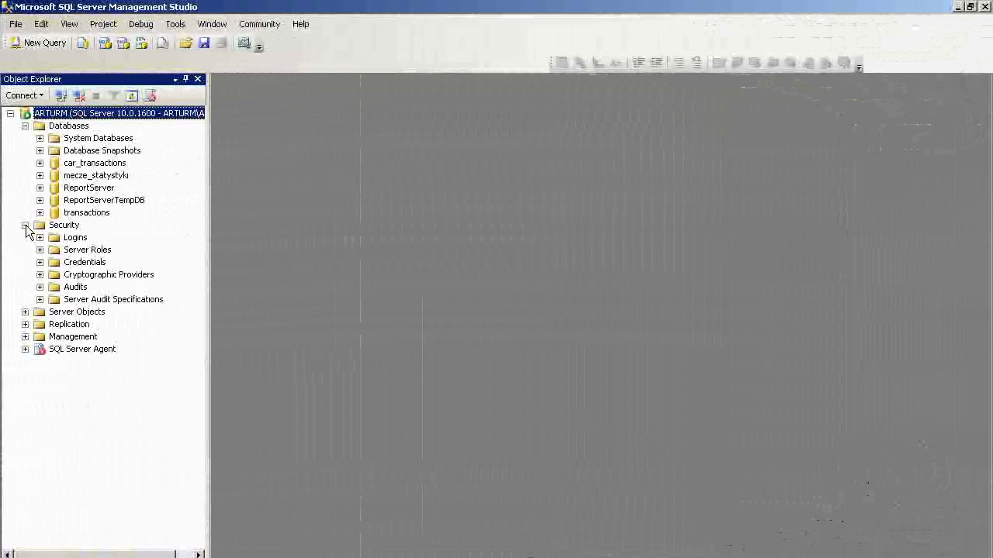
pyautogui.click(40, 237)
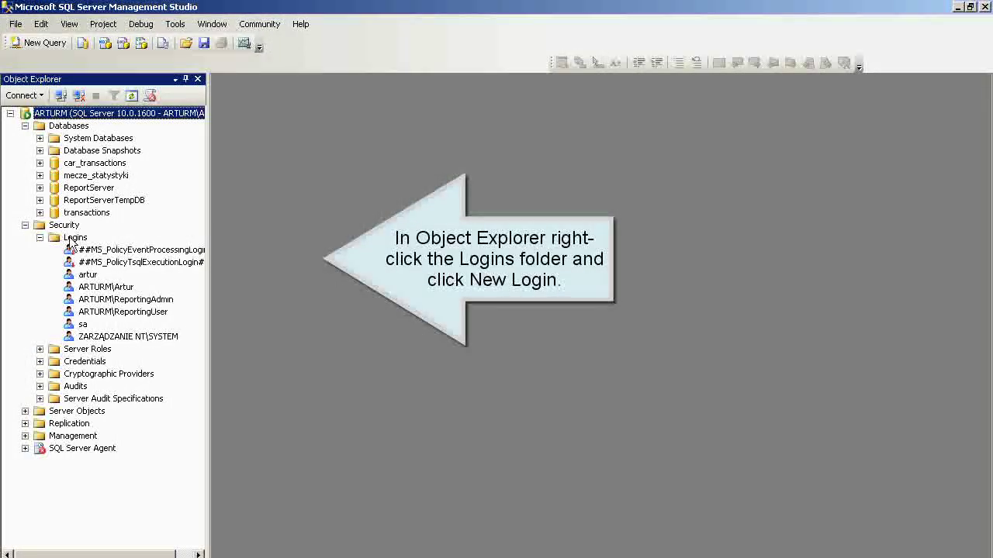
pyautogui.click(71, 238)
pyautogui.rightClick(71, 240)
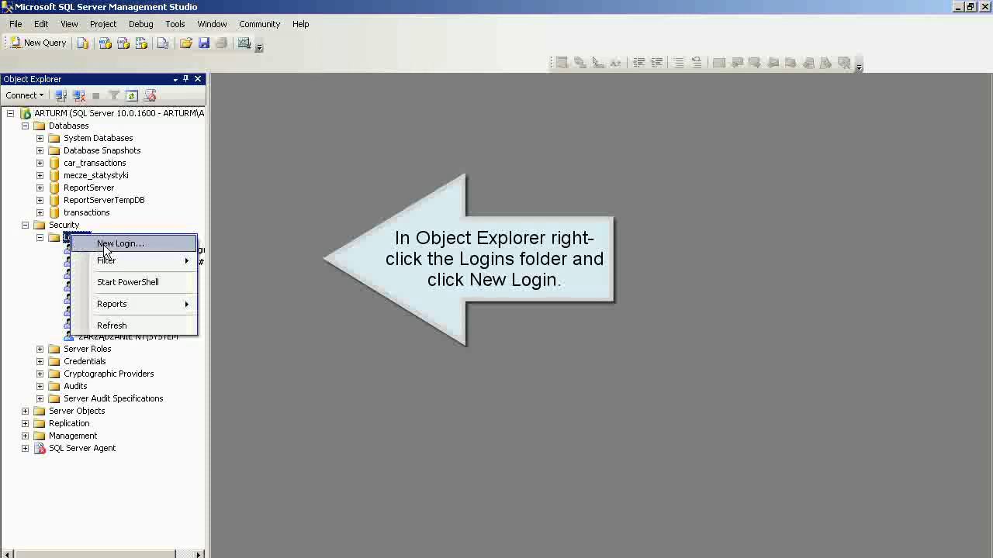
pyautogui.click(106, 245)
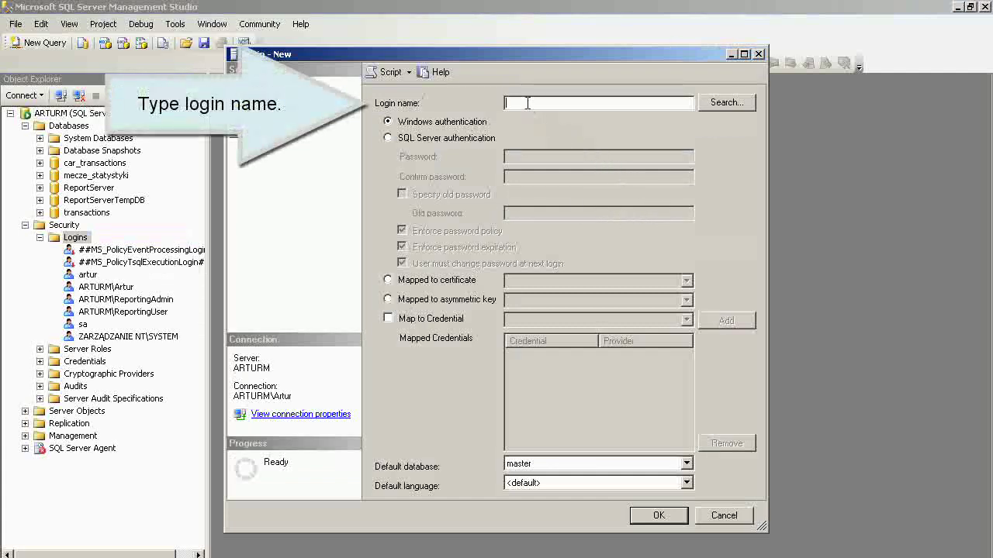
# - Name the login cube_user with SQL Server authentication and enter and confirm its password
pyautogui.write('cube')
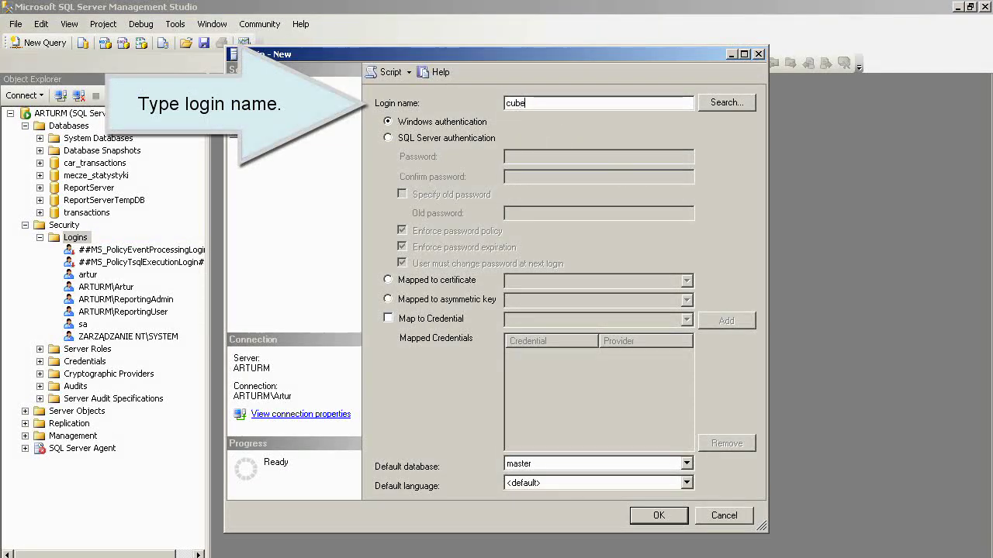
pyautogui.write('_user')
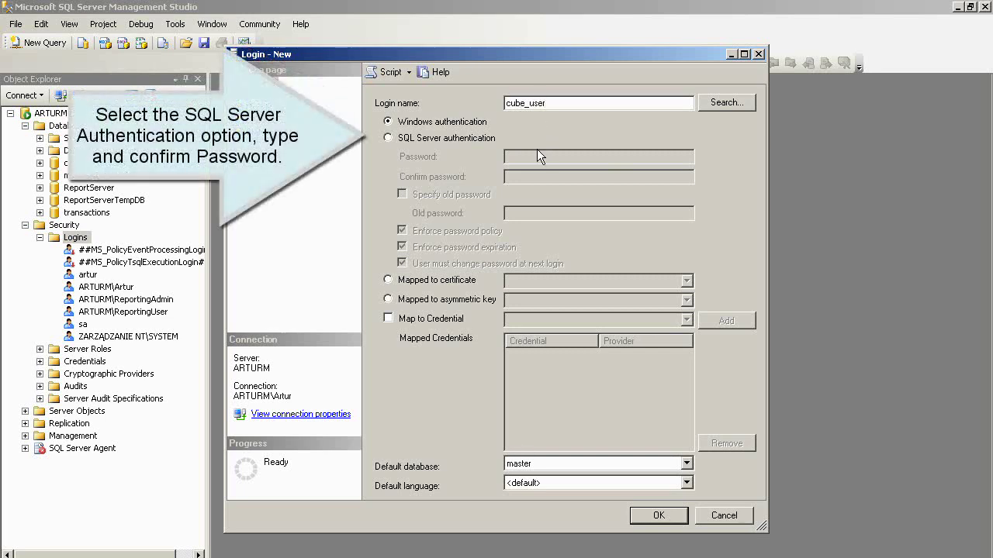
pyautogui.click(430, 140)
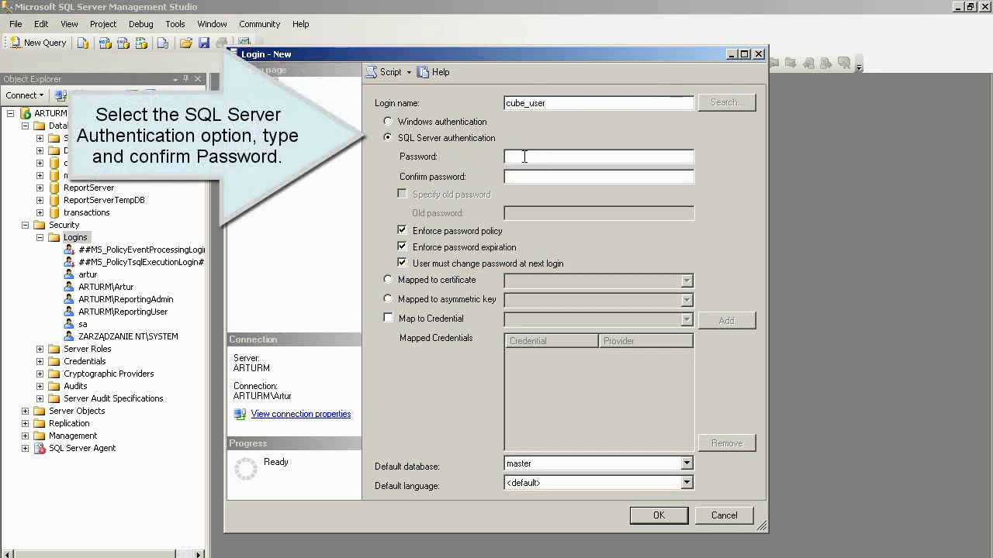
pyautogui.write('•••')
pyautogui.click(526, 177)
pyautogui.write('•••••••')
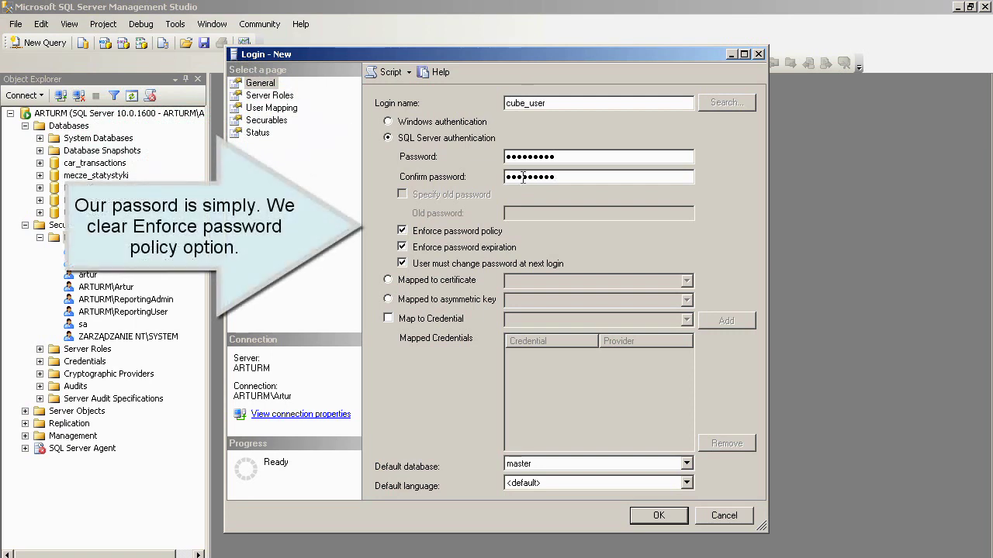
# - Turn off password policy enforcement and set the default database to transactions
pyautogui.click(402, 231)
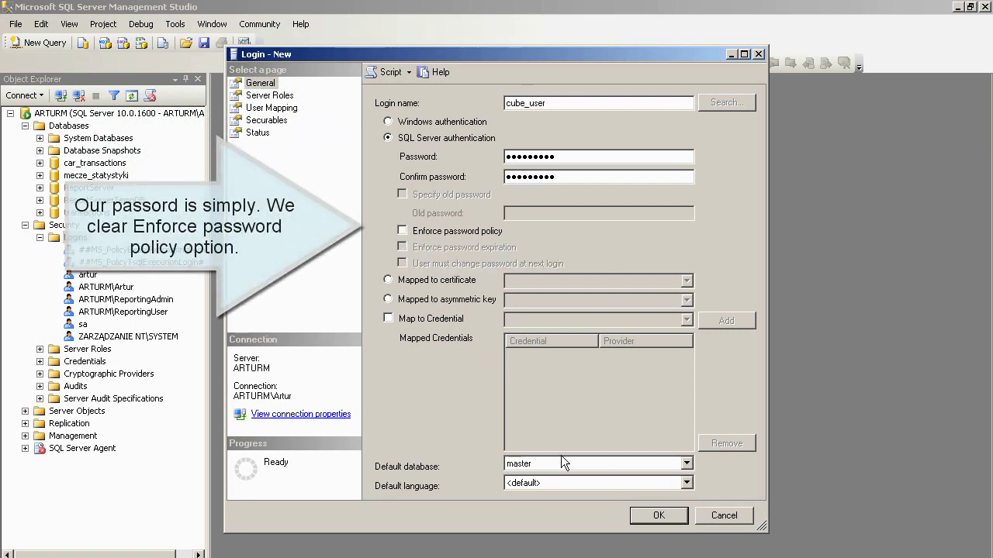
pyautogui.click(686, 463)
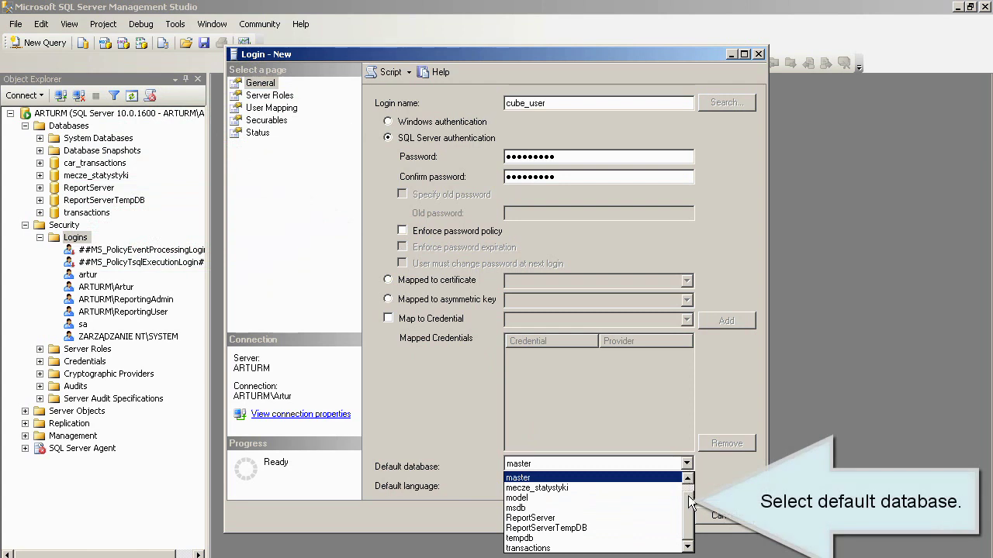
pyautogui.click(586, 548)
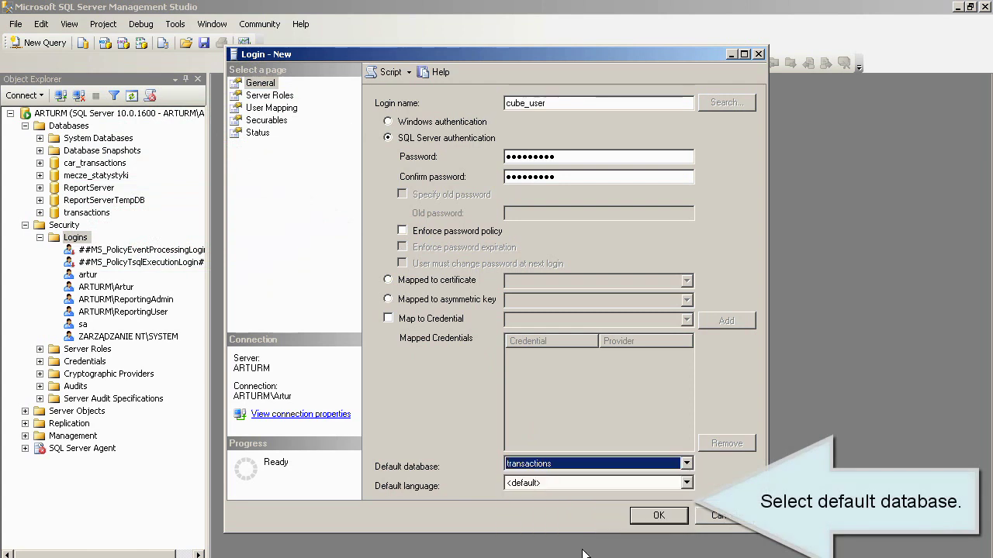
# - Map cube_user to the transactions database as db_owner and create the login
pyautogui.click(286, 110)
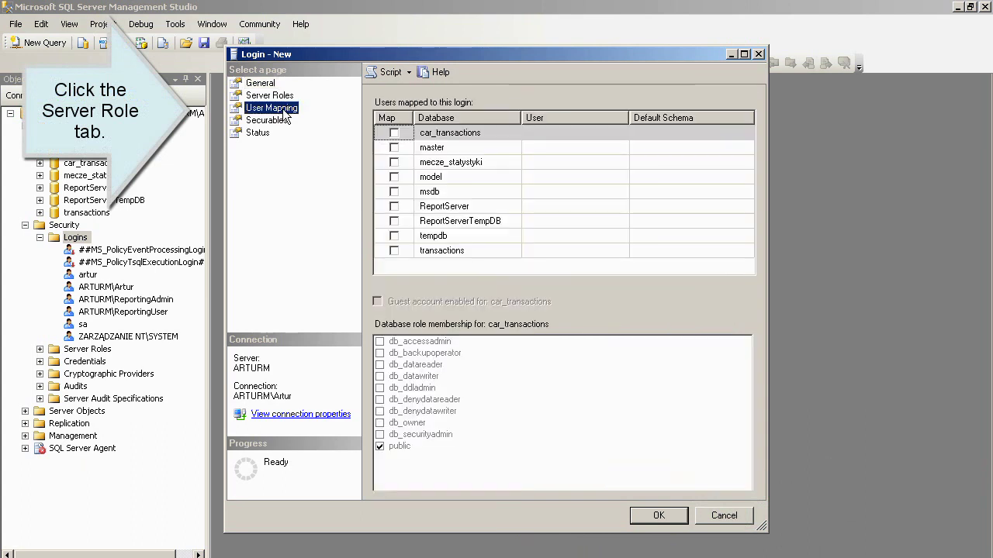
pyautogui.click(395, 251)
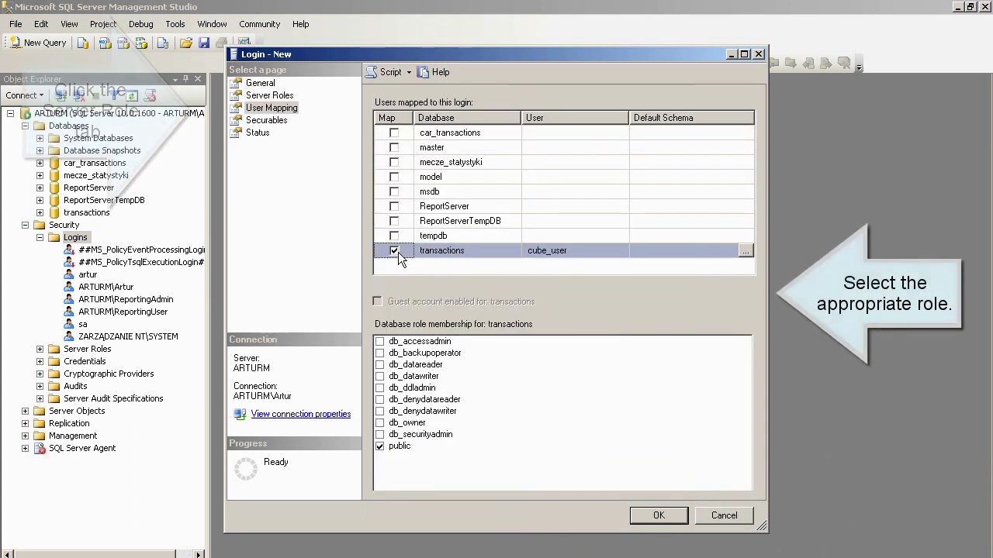
pyautogui.click(379, 422)
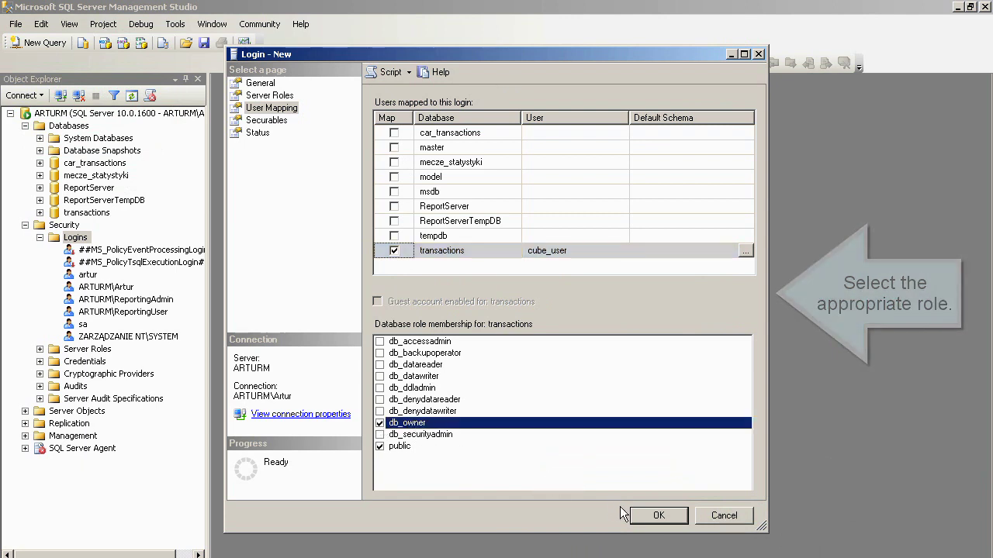
pyautogui.click(659, 517)
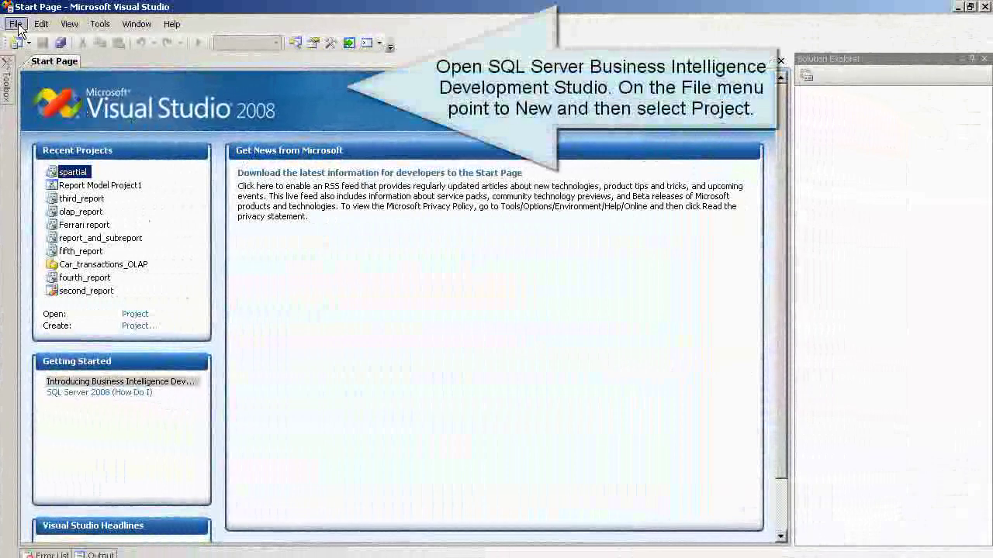
# - Create a new Analysis Services Project named transactions_cube
pyautogui.click(16, 25)
pyautogui.moveTo(47, 42)
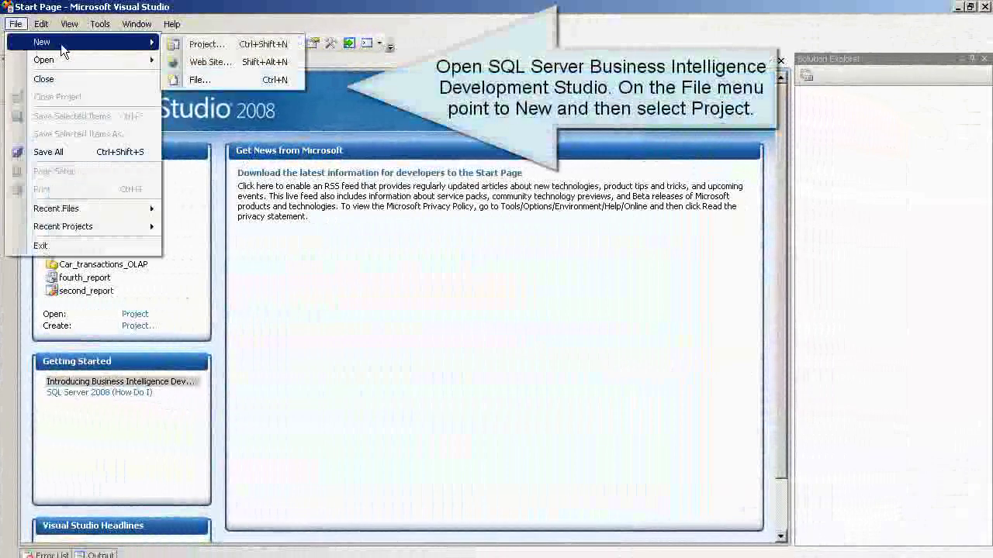
pyautogui.click(200, 45)
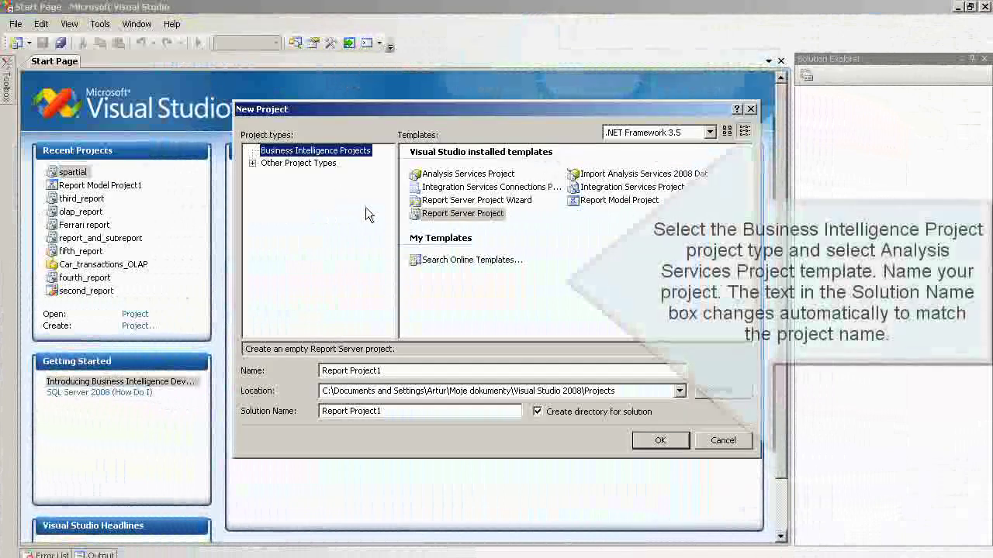
pyautogui.click(467, 174)
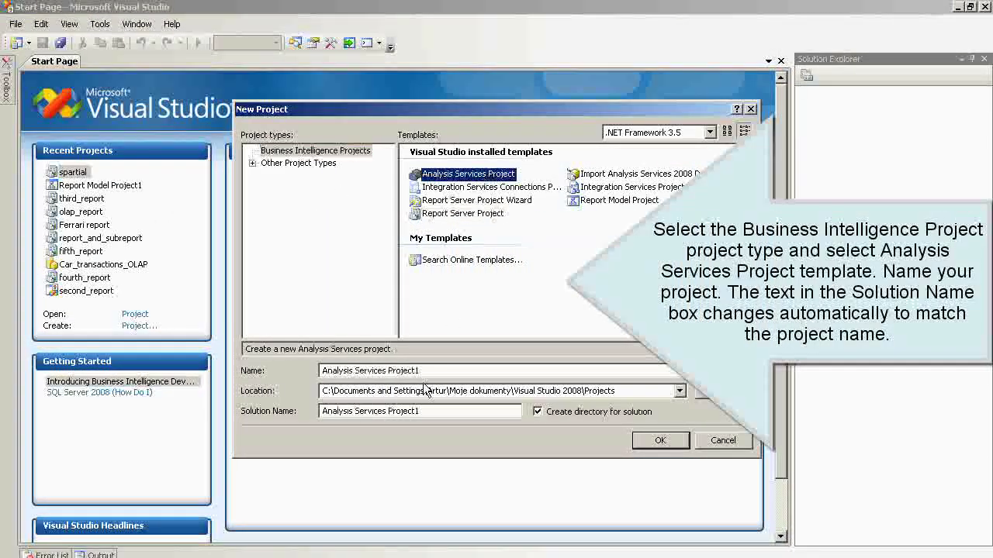
pyautogui.moveTo(426, 371); pyautogui.dragTo(298, 383)
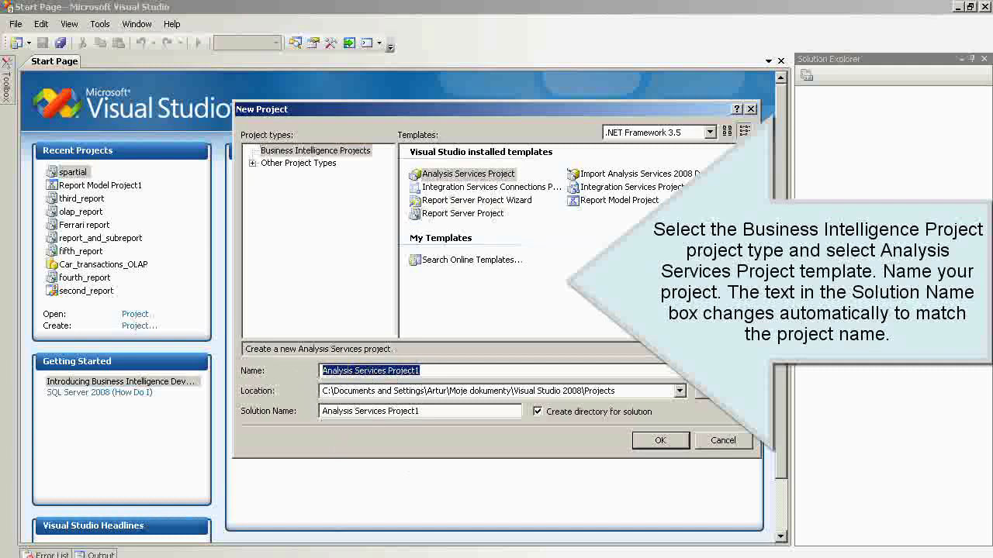
pyautogui.press('BackSpace')
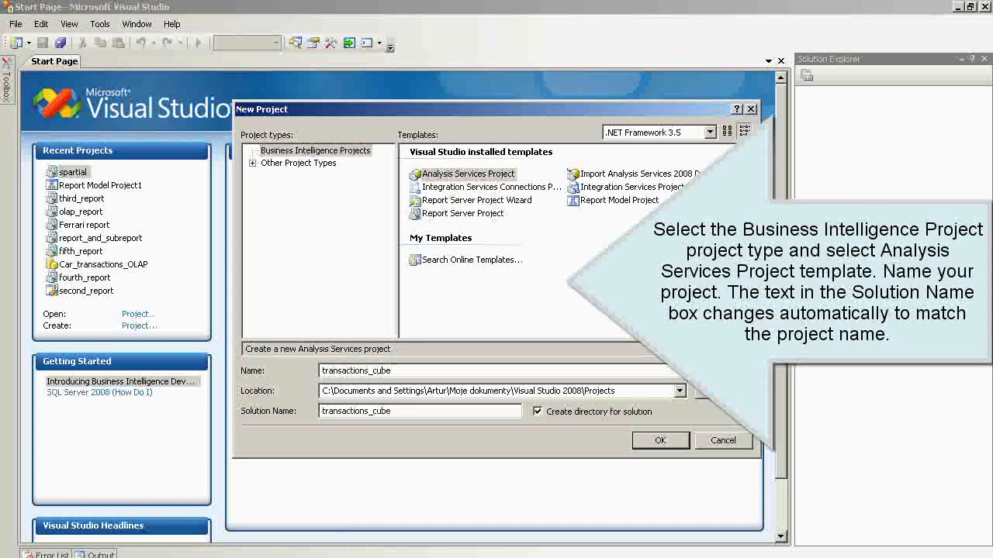
pyautogui.click(650, 446)
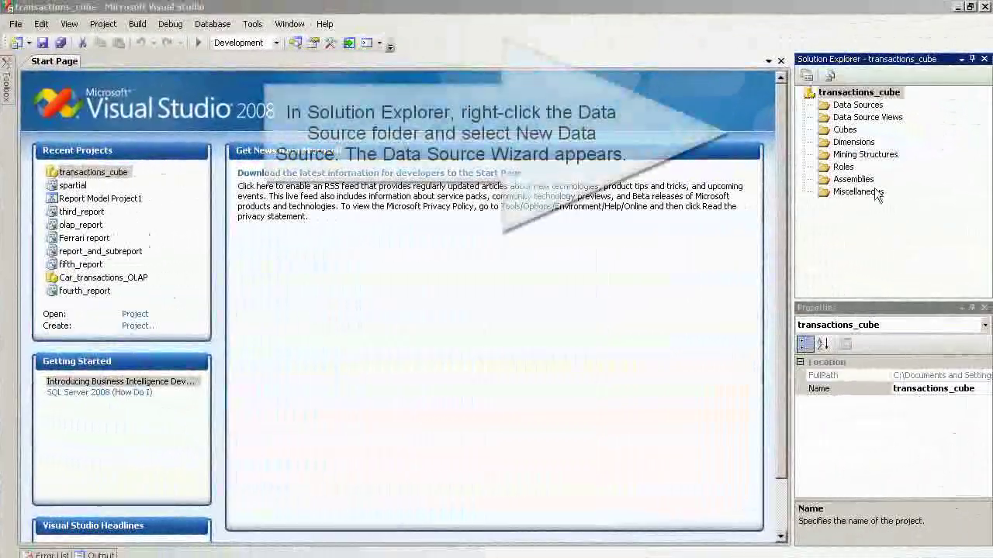
# - Start the New Data Source wizard from the Data Sources folder
pyautogui.click(847, 109)
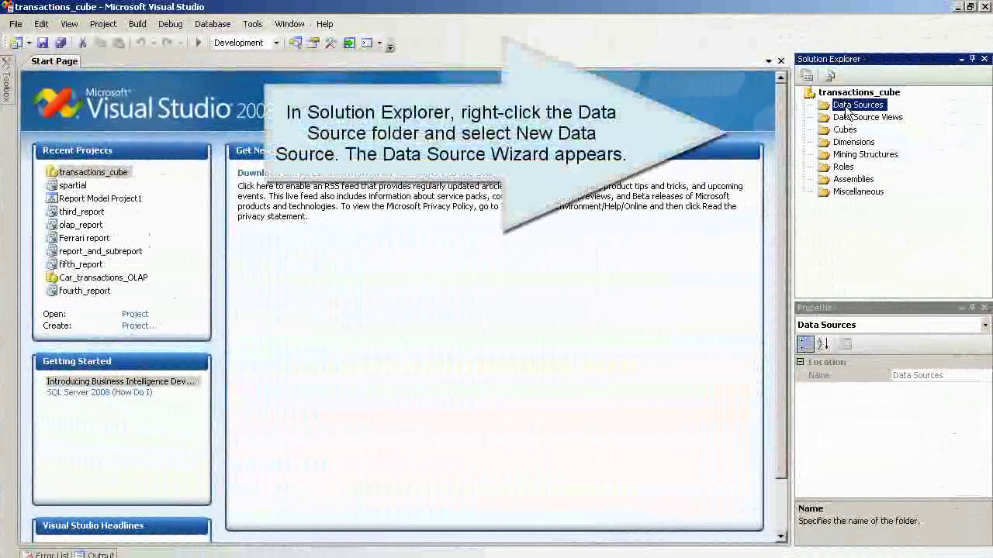
pyautogui.rightClick(847, 113)
pyautogui.click(871, 118)
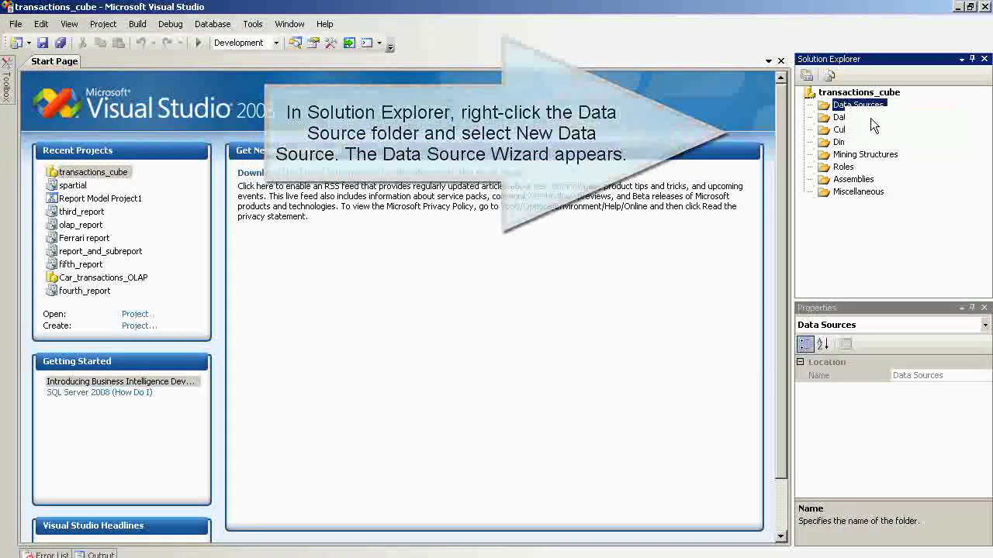
pyautogui.click(532, 501)
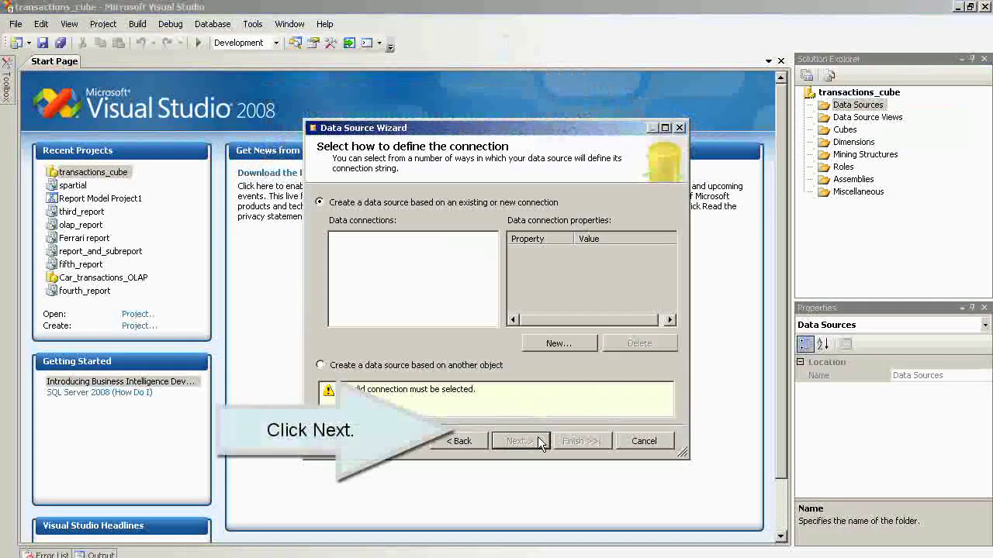
# - Begin a new connection using Microsoft OLE DB Provider for SQL Server
pyautogui.click(559, 345)
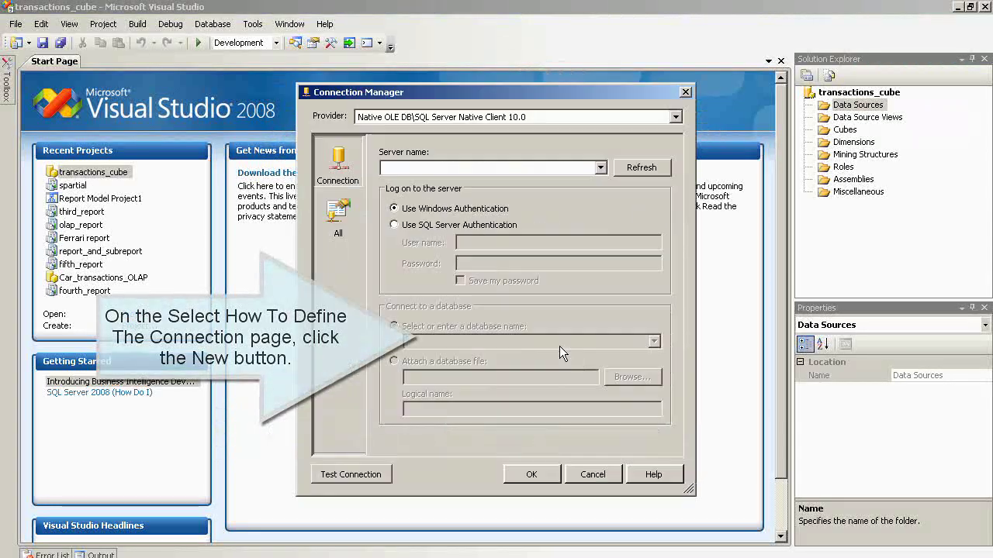
pyautogui.click(676, 116)
pyautogui.moveTo(670, 161); pyautogui.dragTo(685, 225)
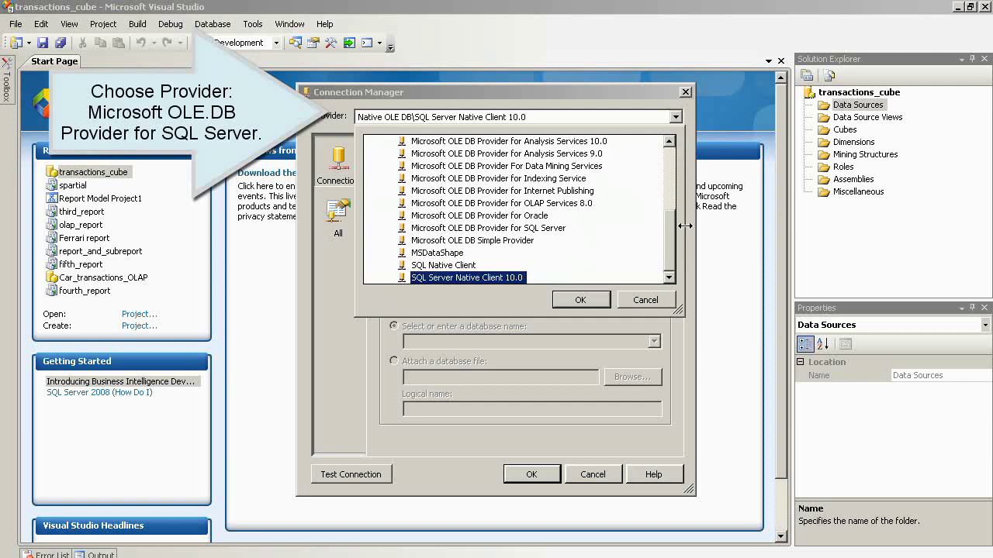
pyautogui.click(550, 228)
pyautogui.click(571, 302)
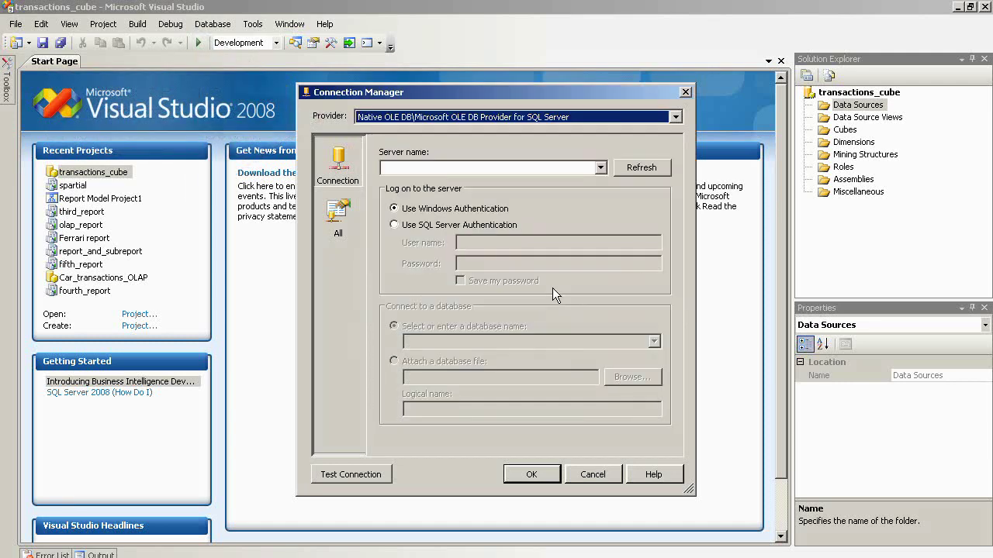
# - Set the connection server to localhost and the database to transactions
pyautogui.click(456, 167)
pyautogui.write('loc')
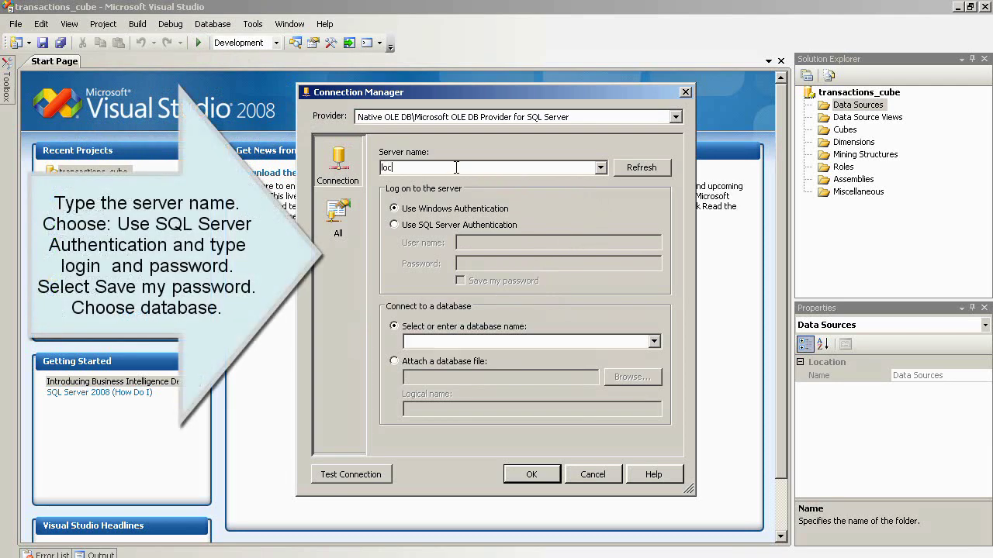
pyautogui.write('alhost')
pyautogui.click(654, 342)
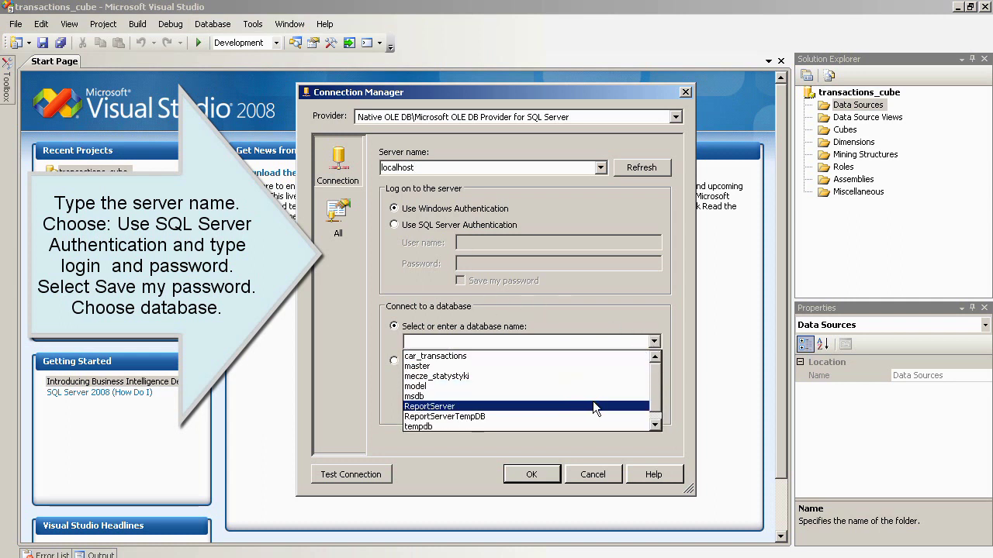
pyautogui.scroll(-1, 653, 395)
pyautogui.click(542, 427)
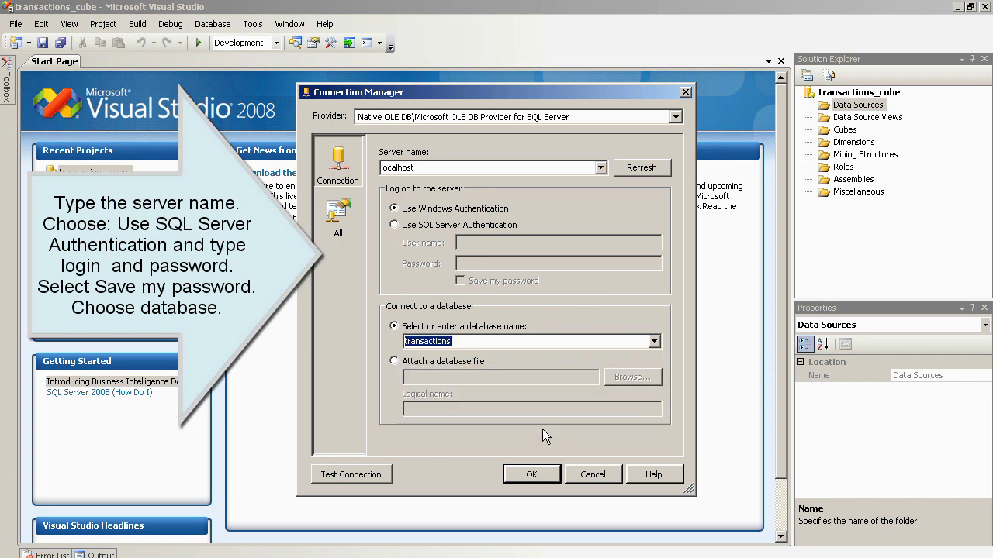
# - Sign in as cube_user with SQL Server authentication, test the connection, and save it
pyautogui.click(415, 224)
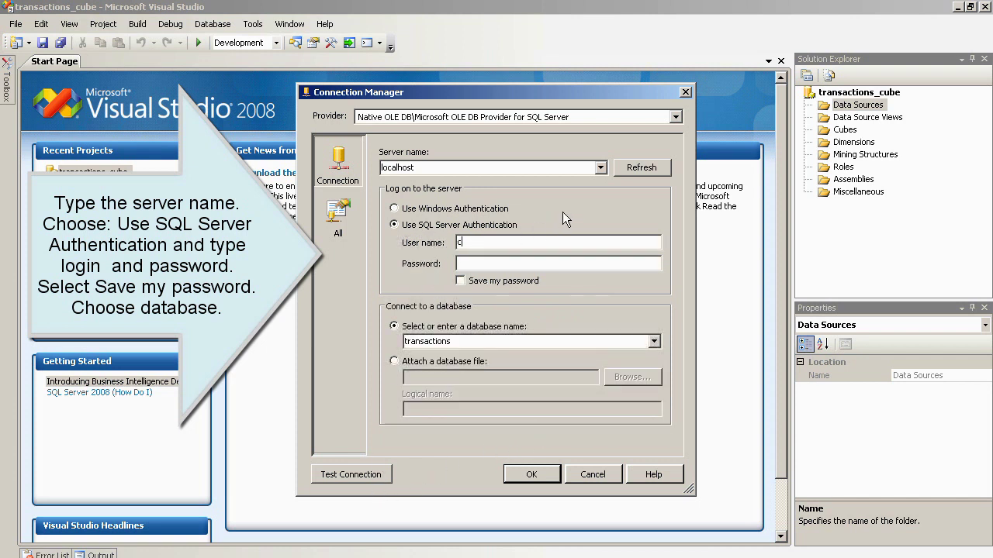
pyautogui.write('cube_user')
pyautogui.click(488, 263)
pyautogui.write('*****')
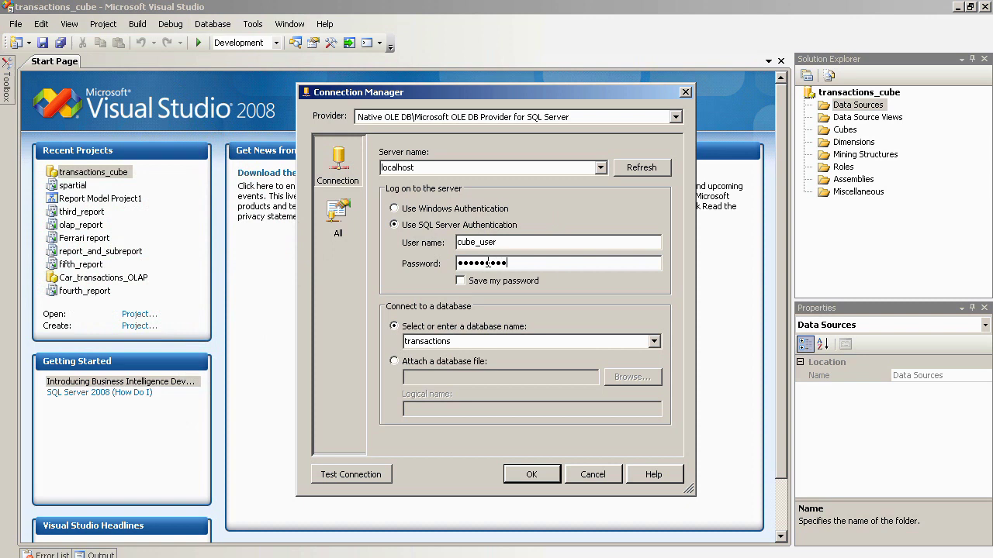
pyautogui.click(350, 473)
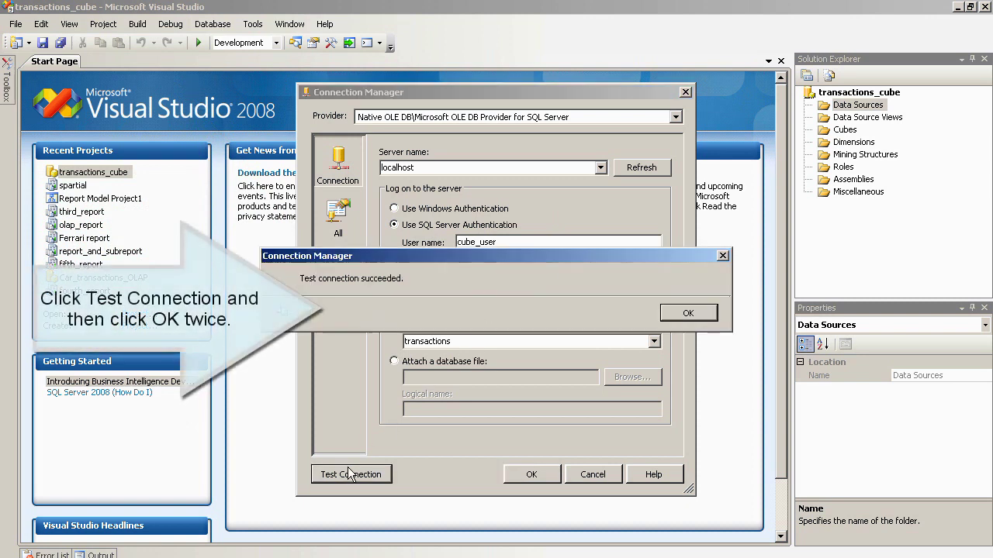
pyautogui.click(674, 312)
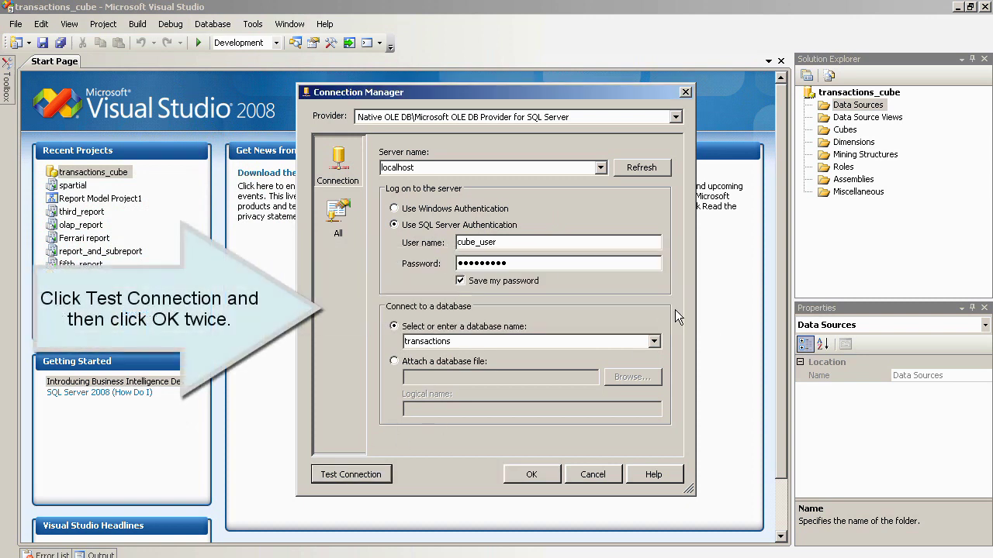
pyautogui.click(522, 475)
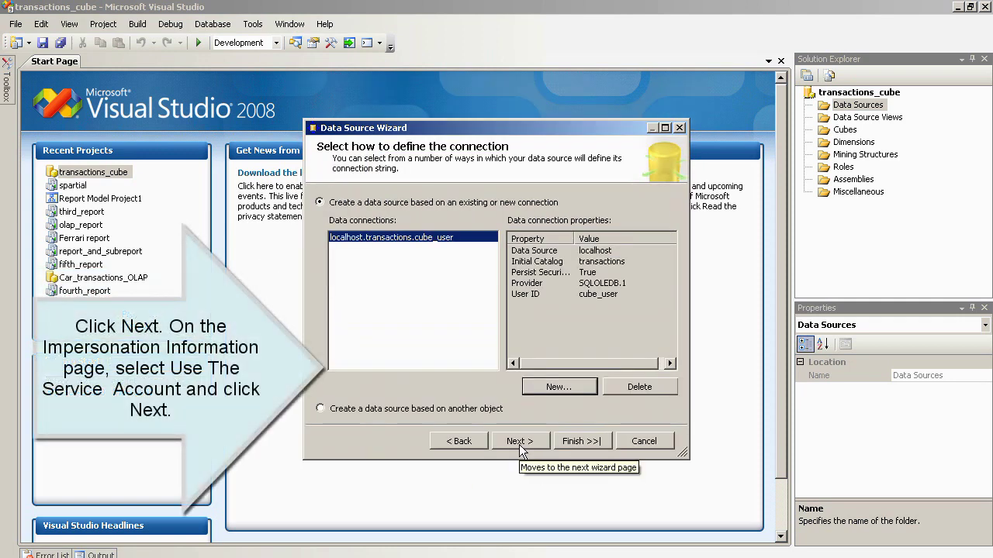
# - Use the service account for impersonation and name the data source ds_Transactions
pyautogui.click(519, 442)
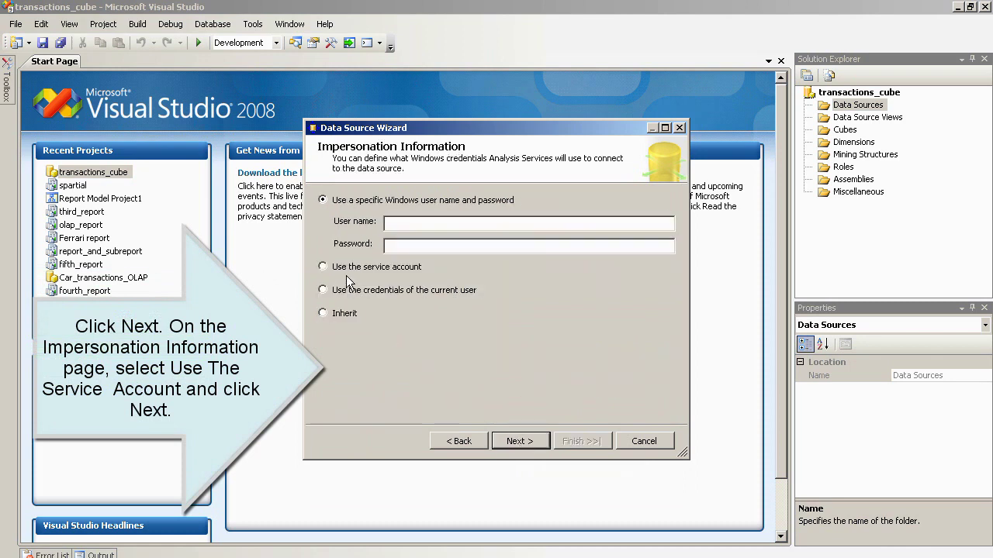
pyautogui.click(334, 267)
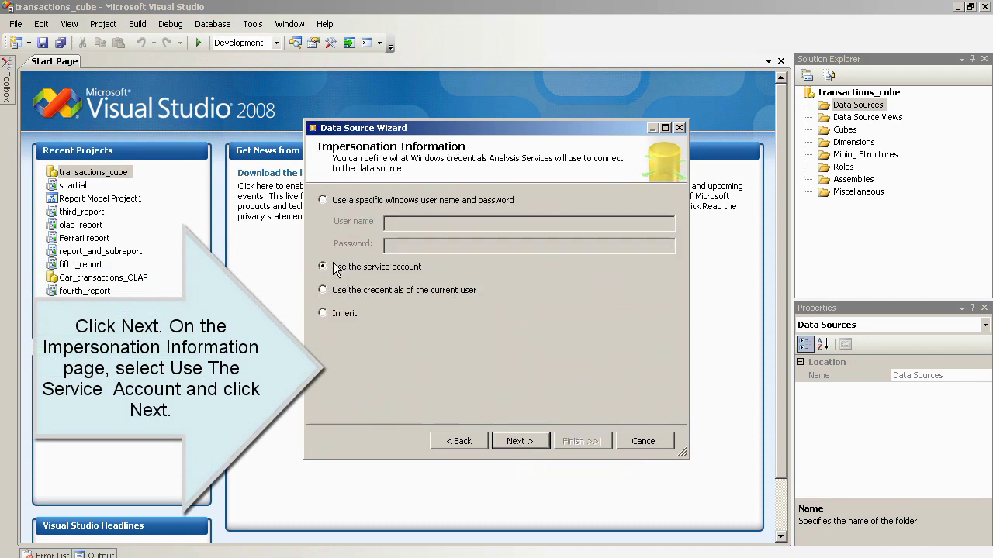
pyautogui.click(518, 443)
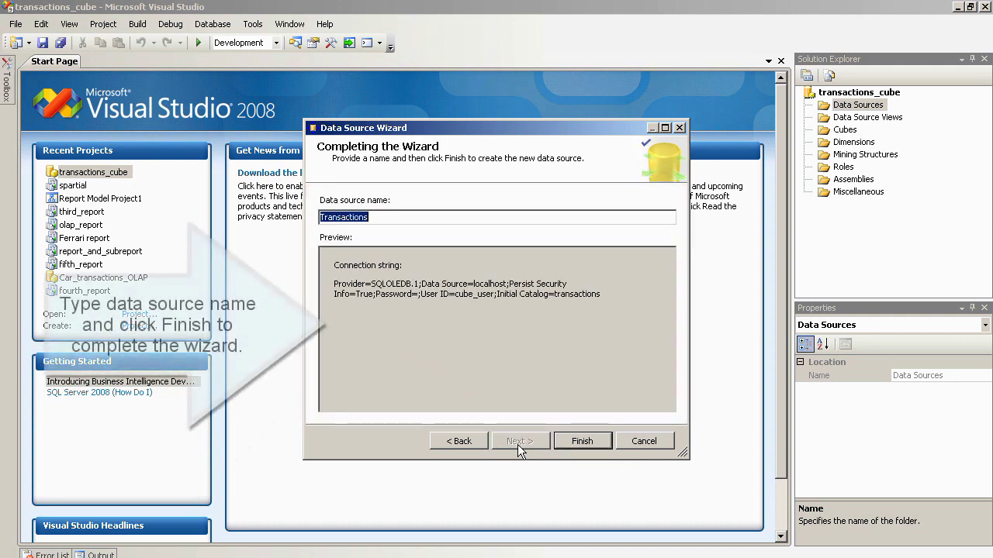
pyautogui.press('Home')
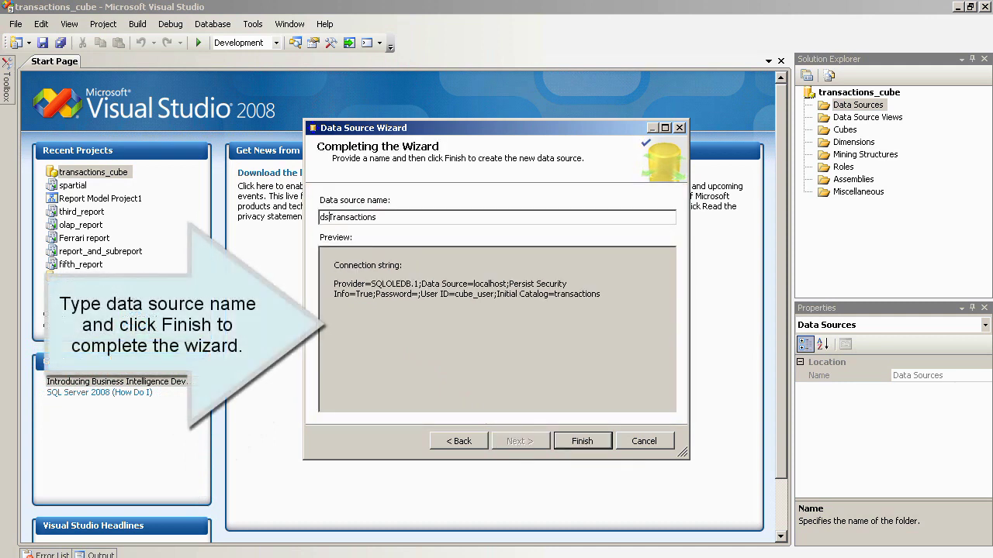
pyautogui.click(583, 439)
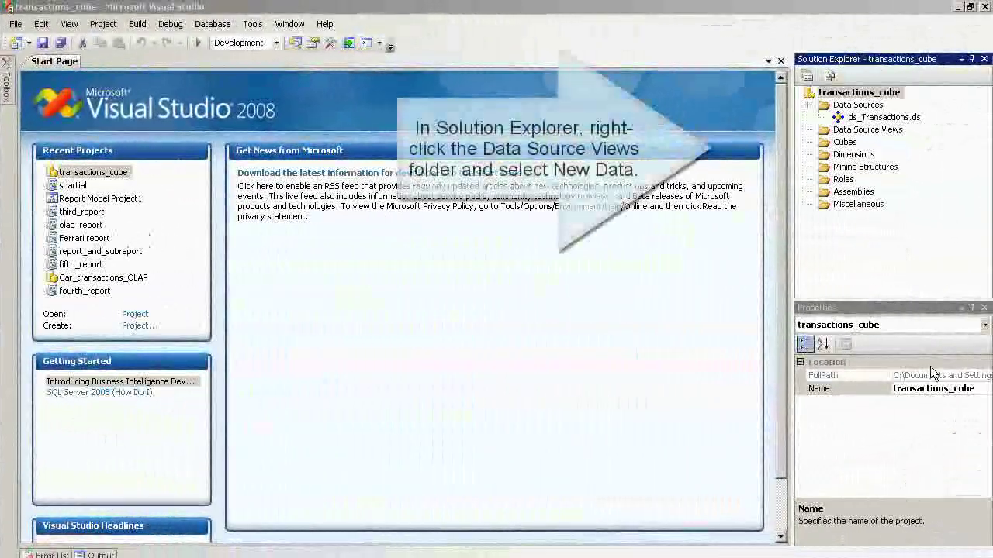
# - Start a new data source view based on ds_Transactions
pyautogui.click(861, 130)
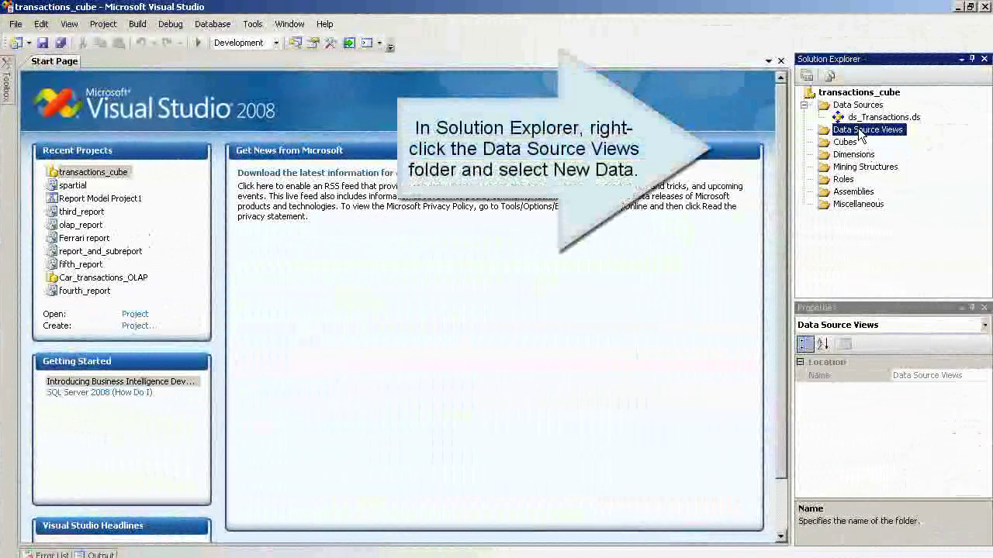
pyautogui.rightClick(855, 131)
pyautogui.click(879, 139)
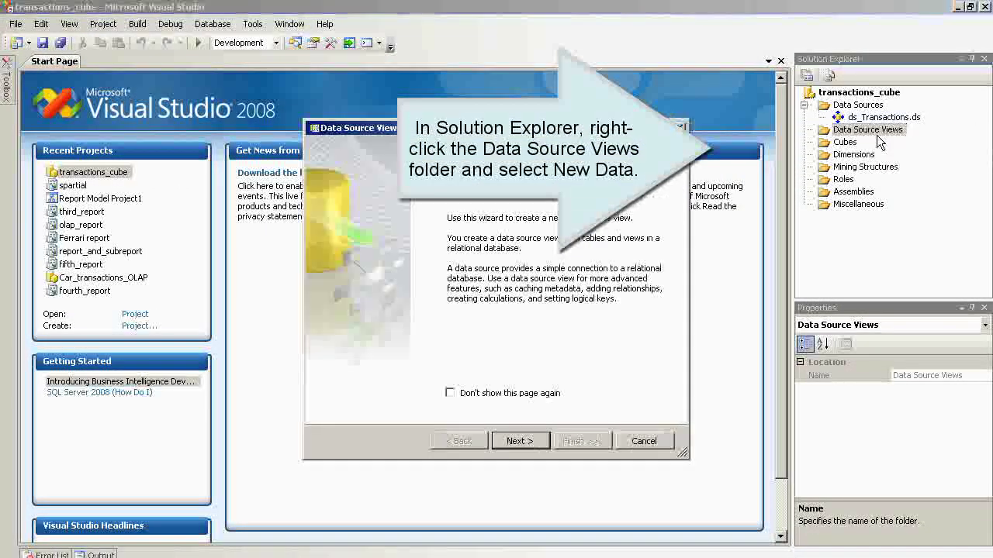
pyautogui.click(524, 442)
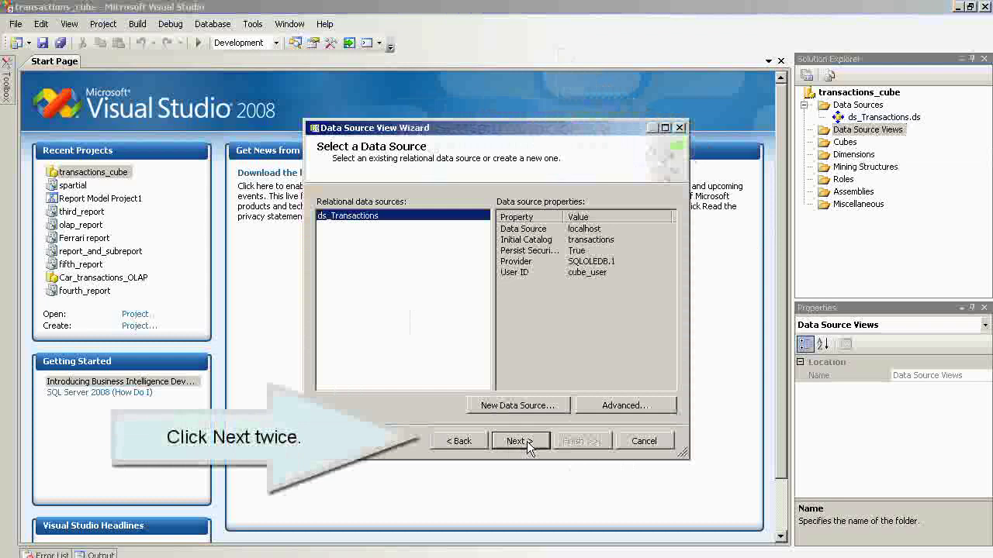
pyautogui.click(518, 441)
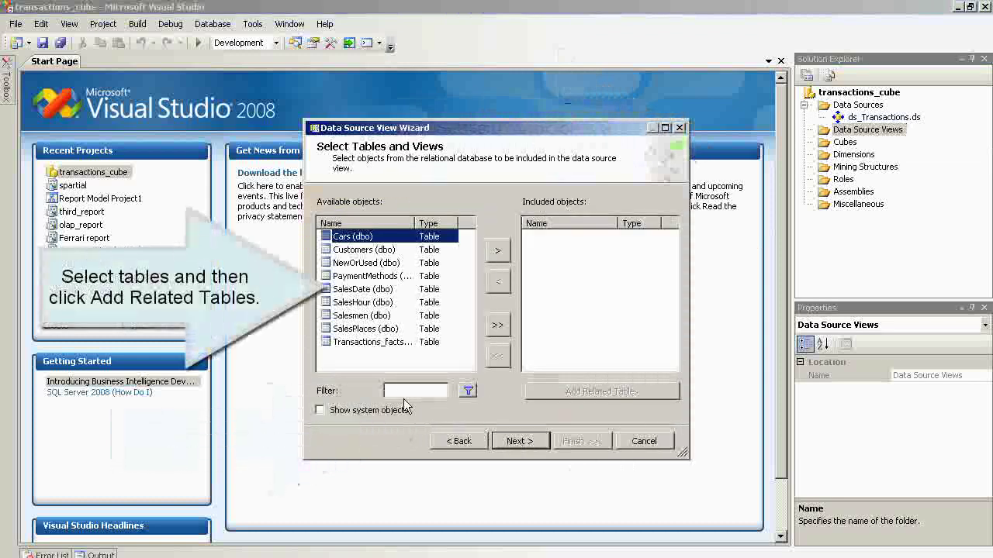
# - Include every table except SalesPlaces and name the view dsv_Transactions
pyautogui.keyDown('shift'); pyautogui.click(390, 342); pyautogui.keyUp('shift')
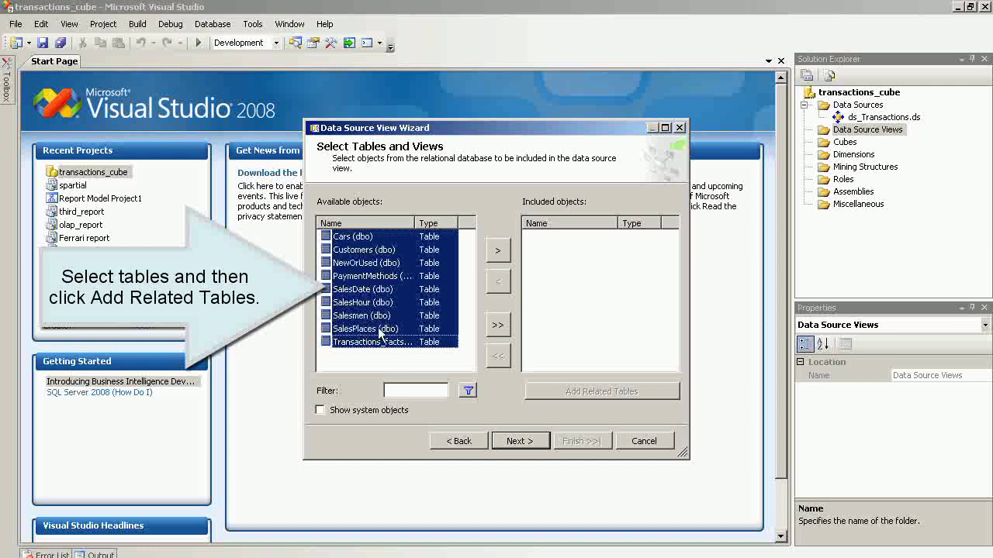
pyautogui.keyDown('ctrl'); pyautogui.click(378, 332); pyautogui.keyUp('ctrl')
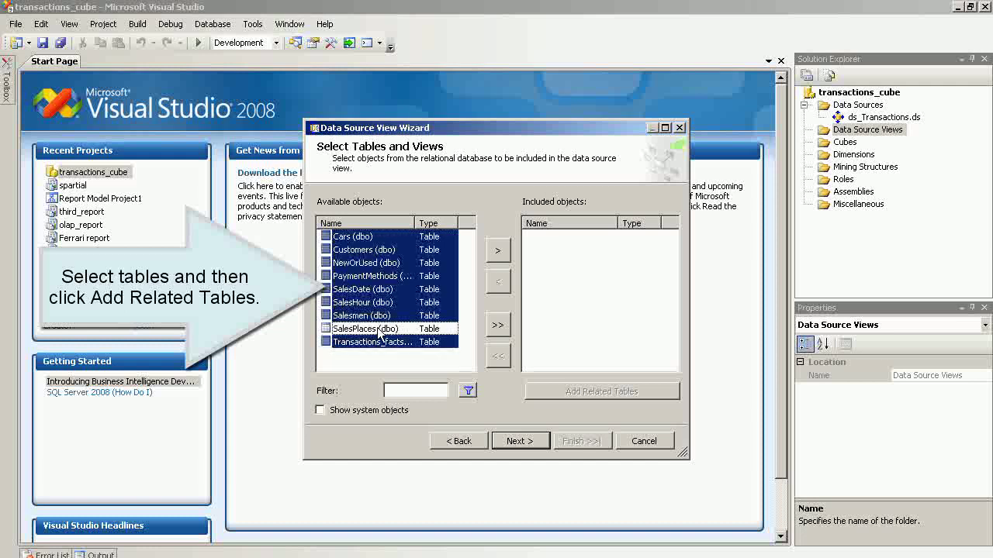
pyautogui.click(497, 254)
pyautogui.click(499, 284)
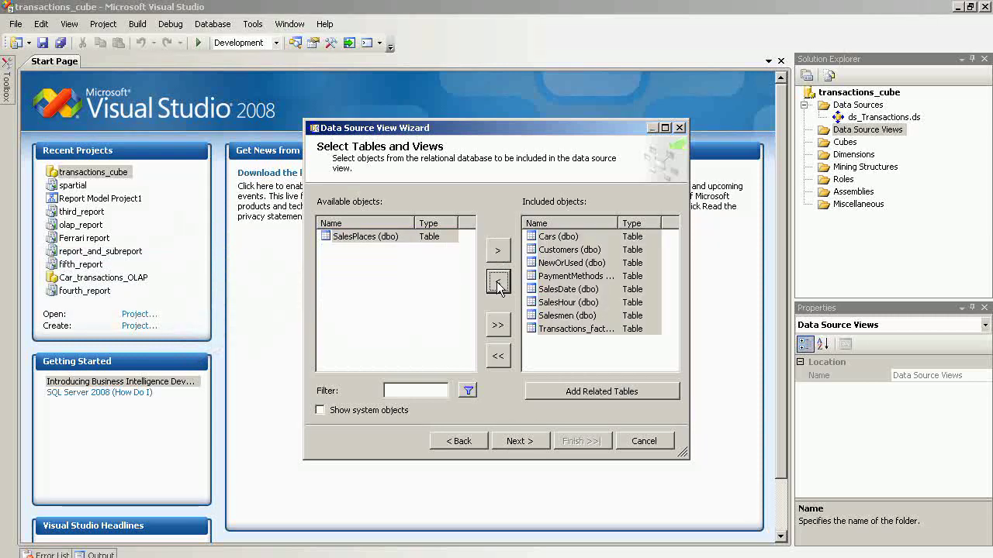
pyautogui.click(519, 442)
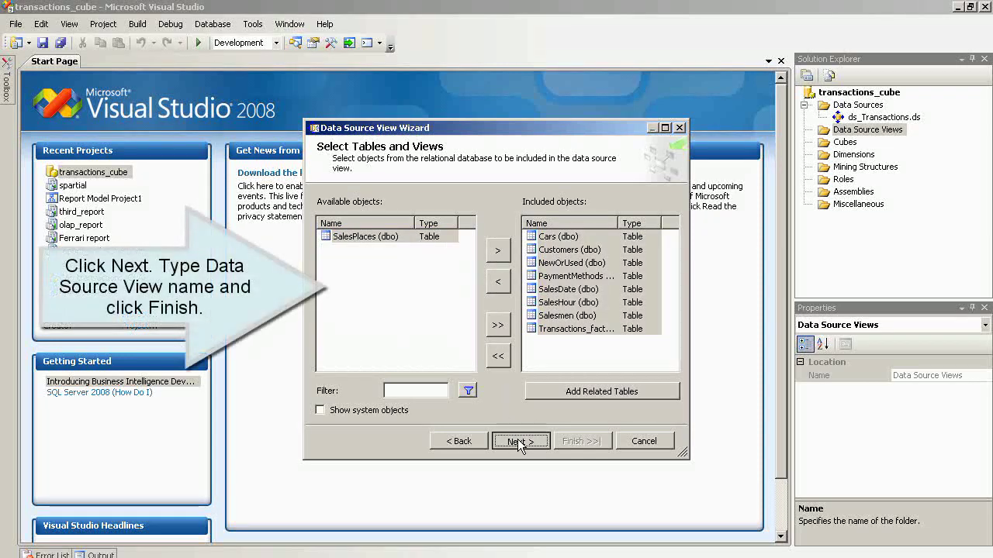
pyautogui.press('Home')
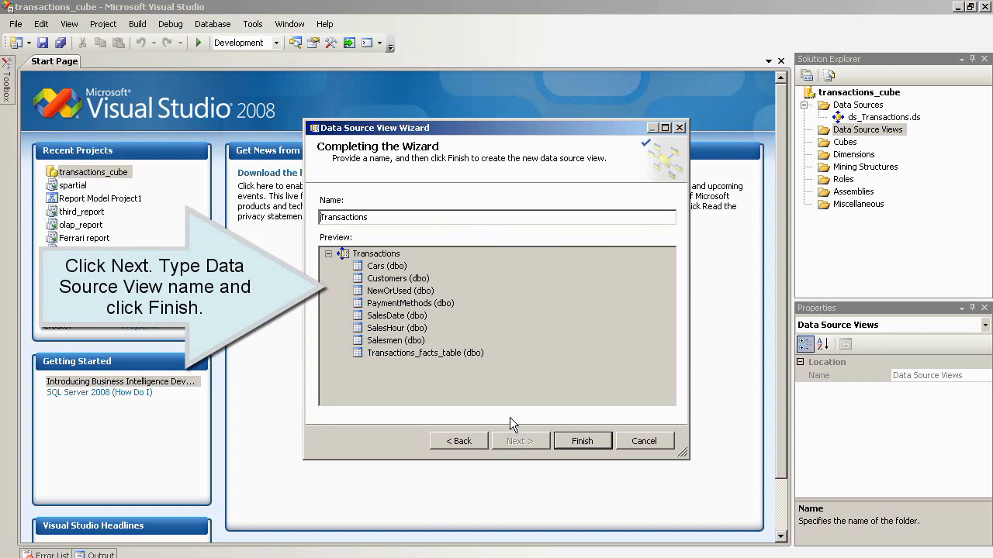
pyautogui.write('dsv_')
pyautogui.click(578, 440)
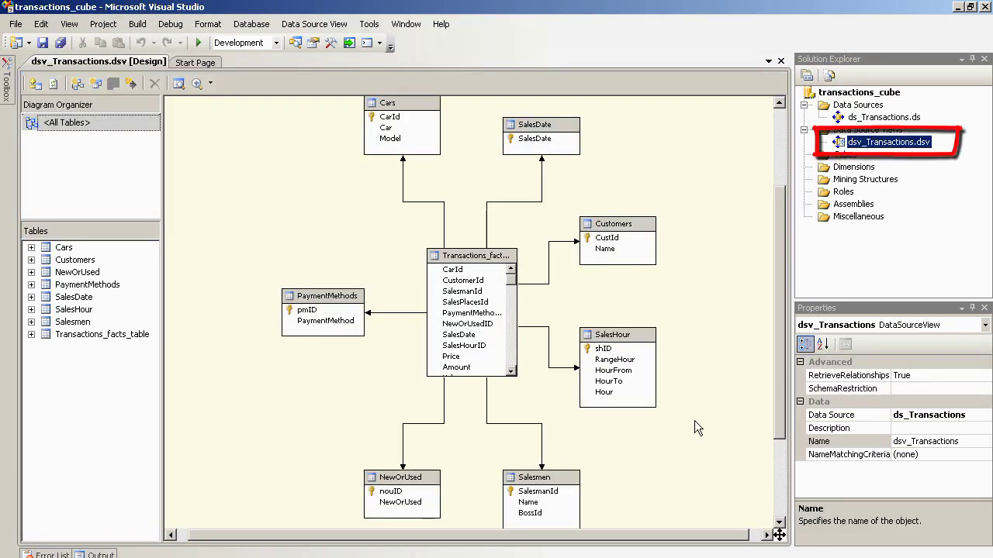
# - Drag the Salesmen table up and the Cars table down in the diagram
pyautogui.moveTo(556, 481); pyautogui.dragTo(552, 439)
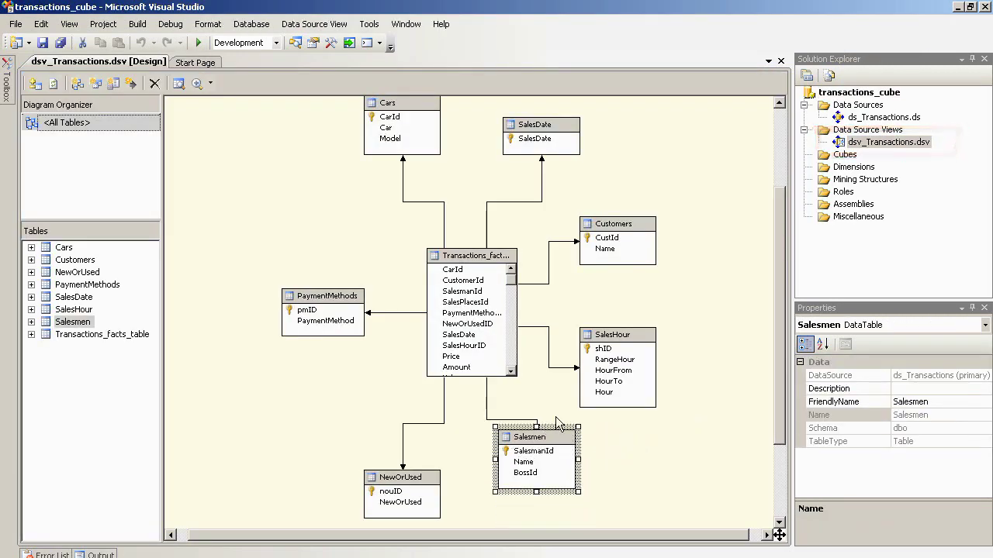
pyautogui.moveTo(402, 102); pyautogui.dragTo(407, 139)
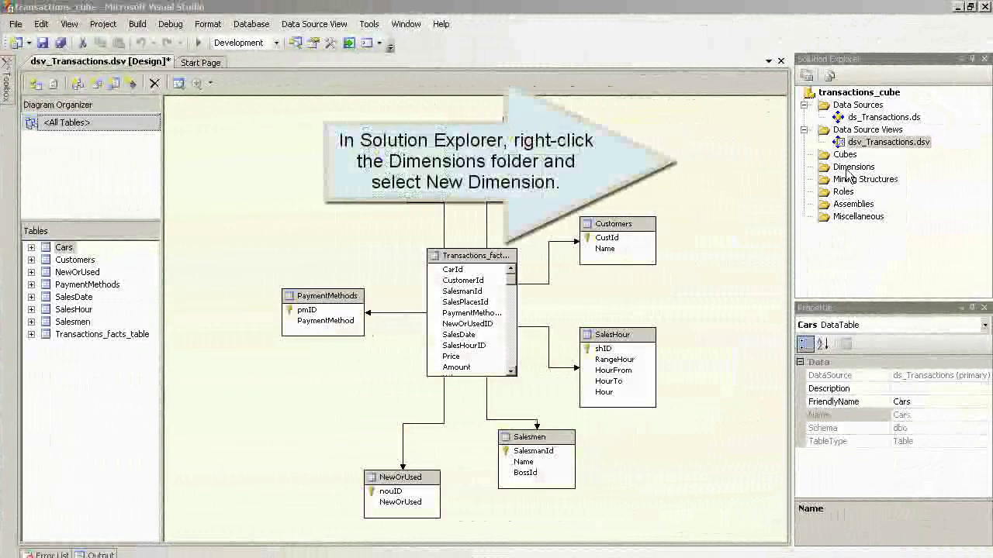
# - Build the Cars dimension from the Cars table with CarId name column and Car and Model attributes
pyautogui.rightClick(847, 171)
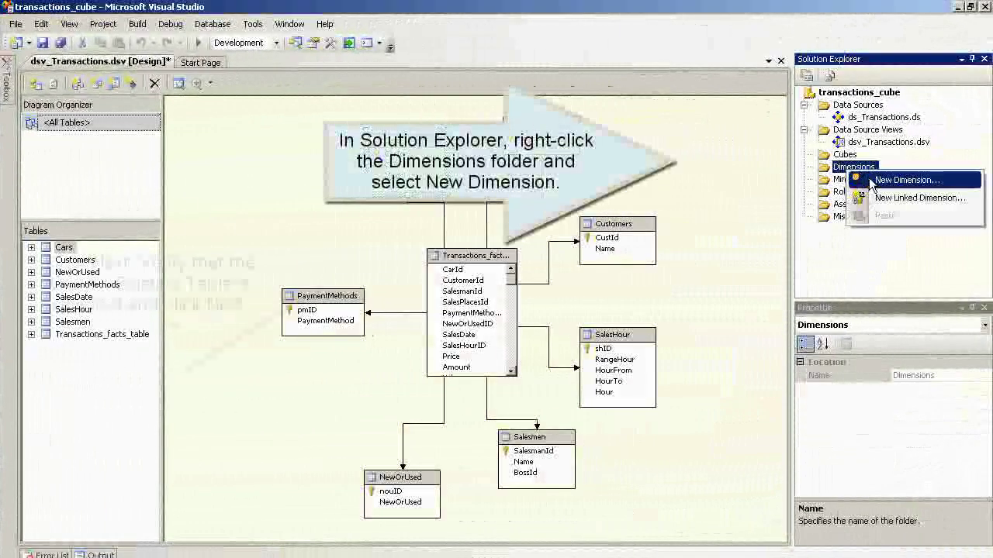
pyautogui.click(903, 180)
pyautogui.click(519, 441)
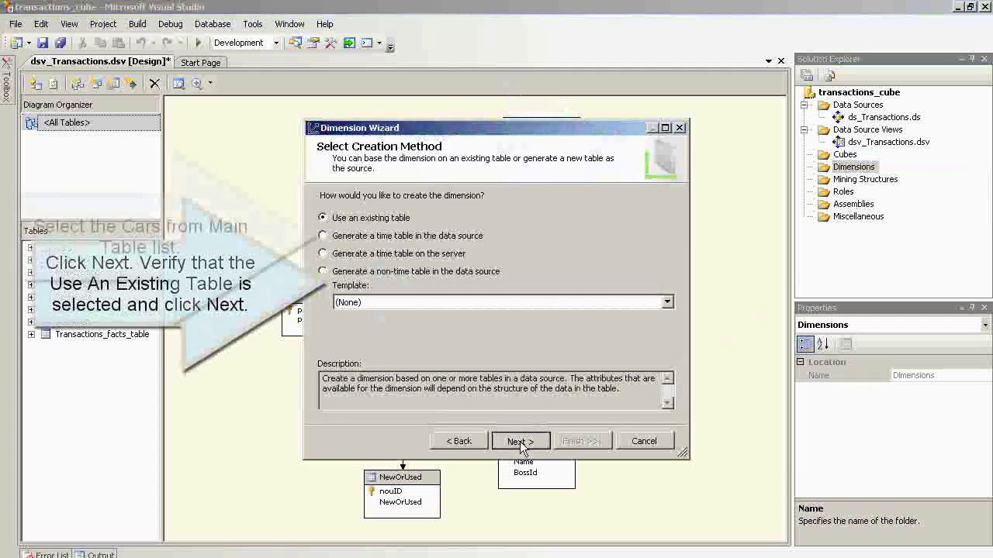
pyautogui.click(520, 441)
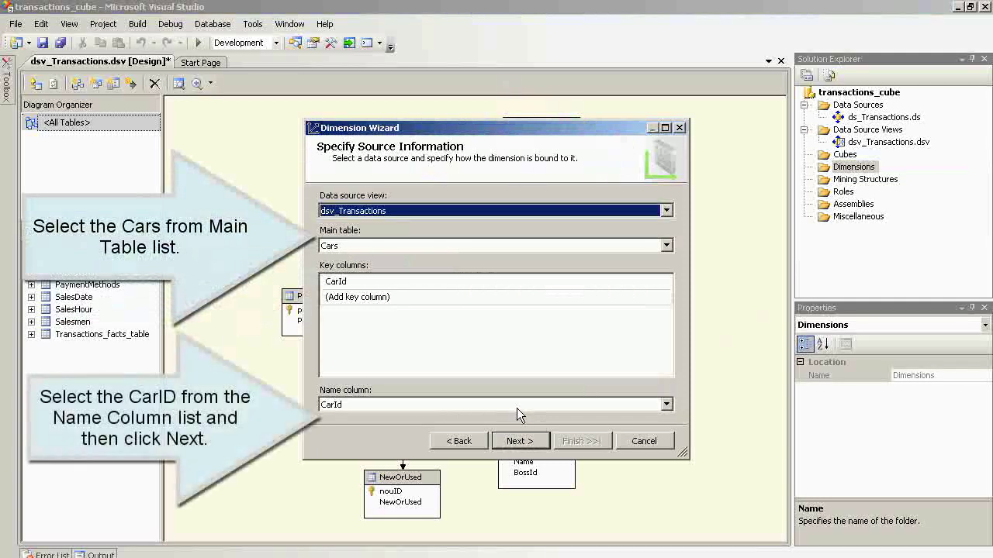
pyautogui.click(516, 408)
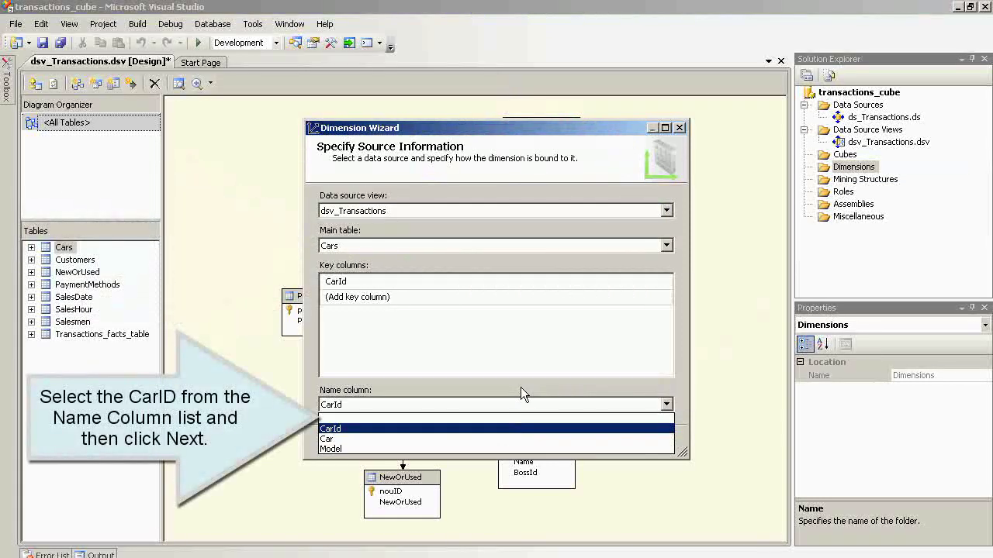
pyautogui.click(525, 429)
pyautogui.click(526, 441)
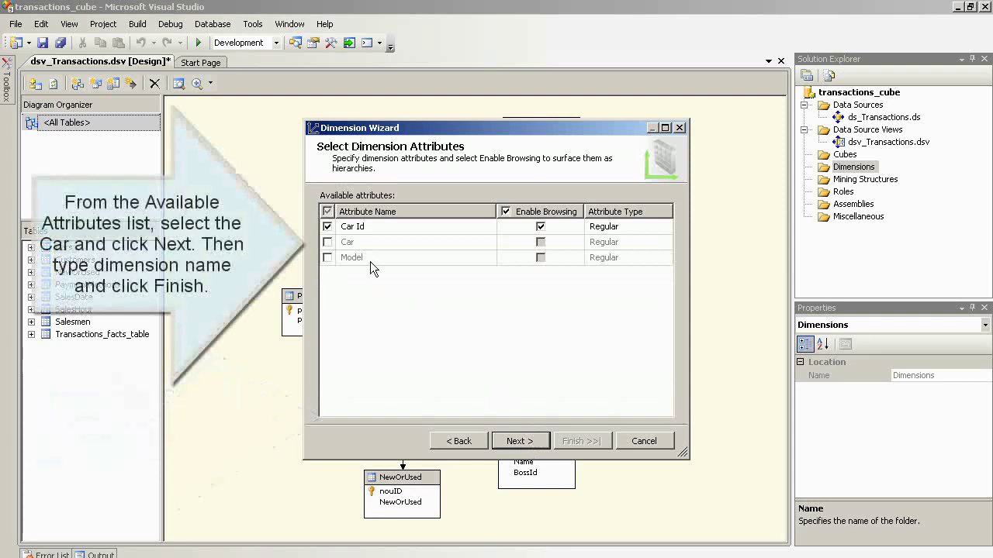
pyautogui.click(327, 242)
pyautogui.click(328, 258)
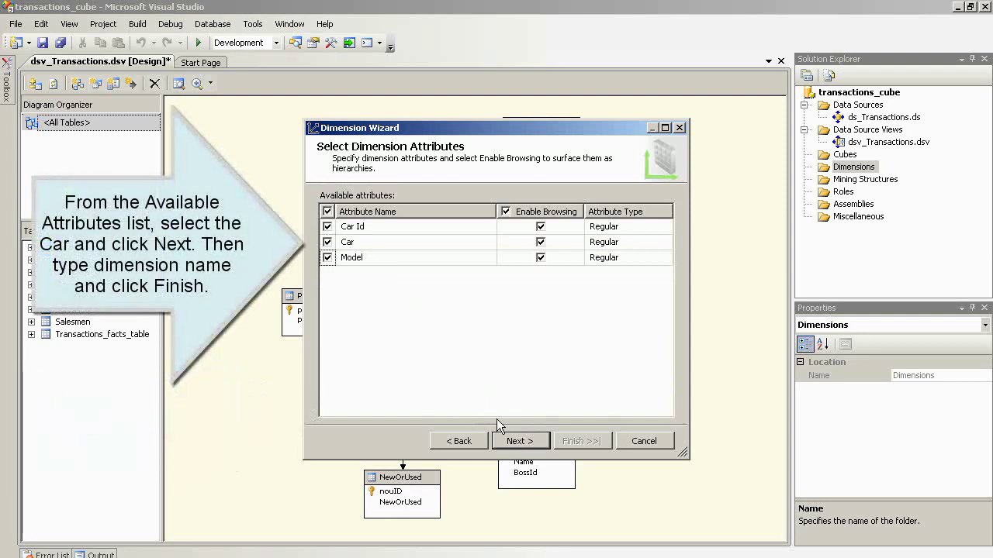
pyautogui.click(526, 441)
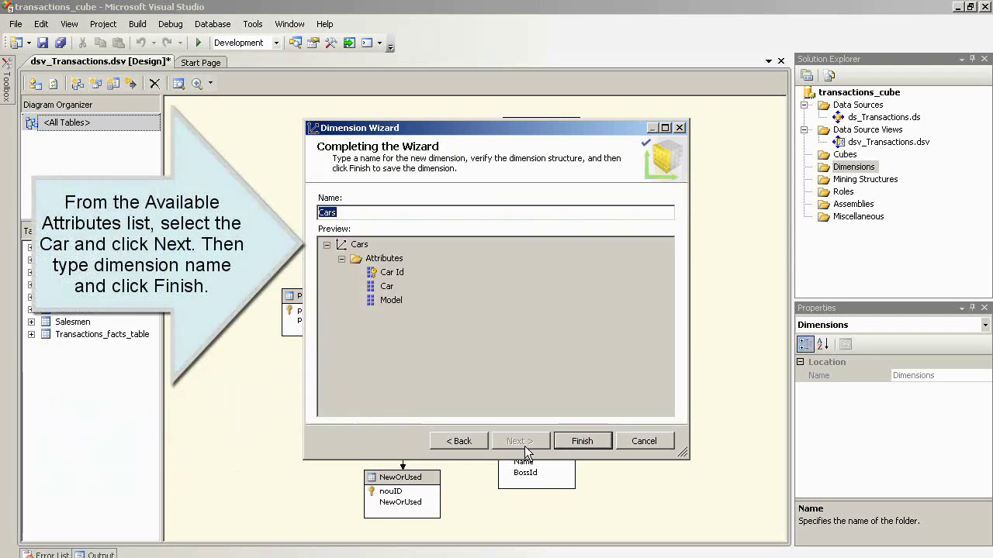
pyautogui.click(591, 440)
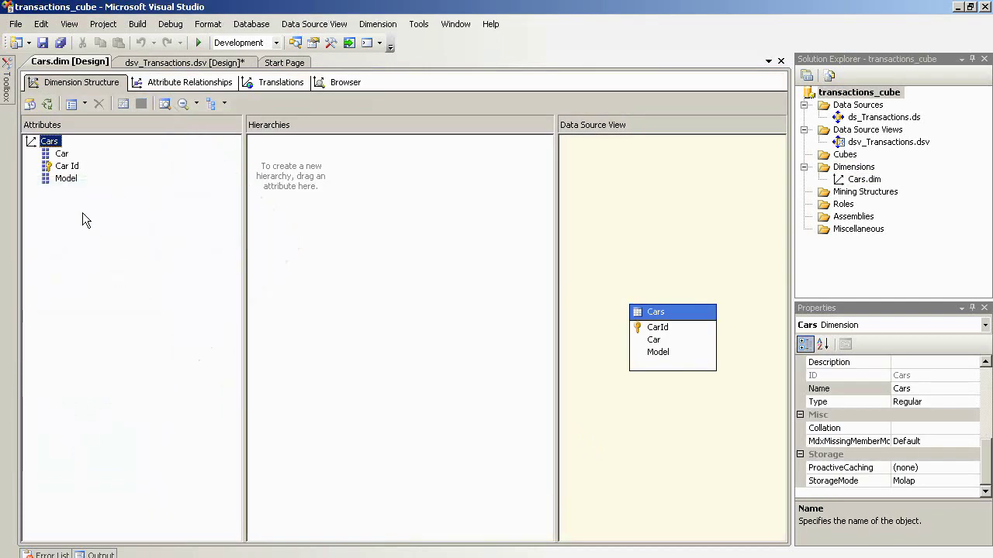
# - Drag Car then Model into a new hierarchy and rename it 'Car and Model'
pyautogui.moveTo(58, 156); pyautogui.dragTo(286, 170)
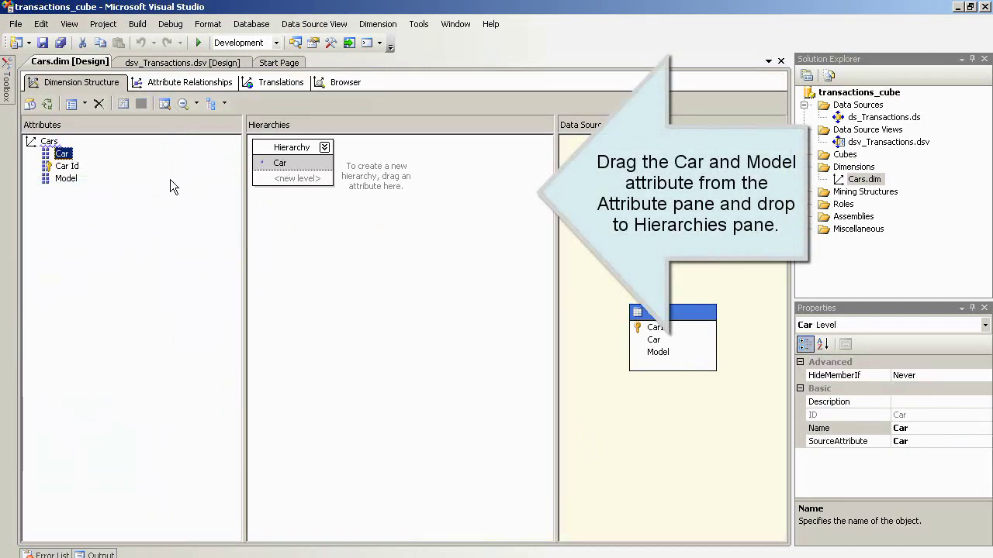
pyautogui.moveTo(66, 179); pyautogui.dragTo(280, 188)
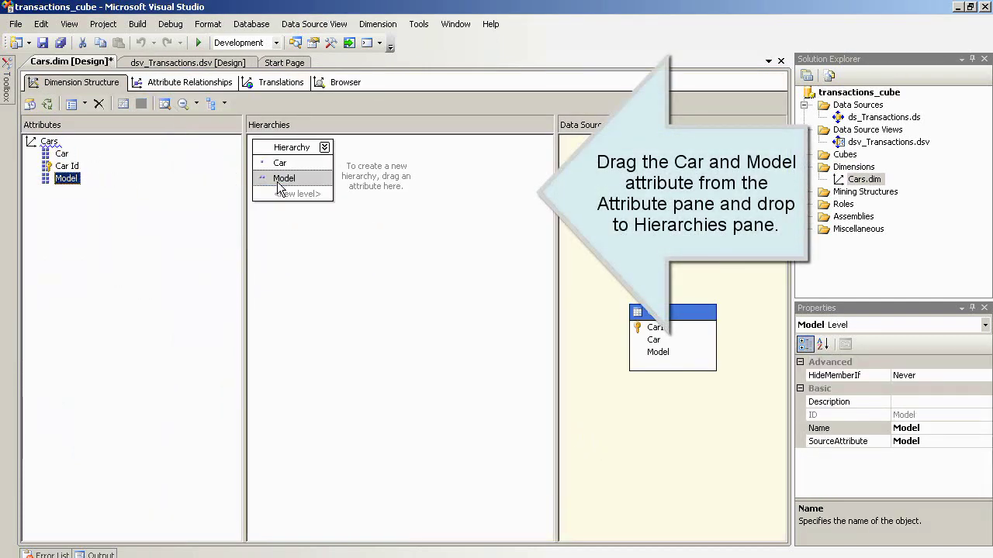
pyautogui.click(299, 147)
pyautogui.rightClick(298, 147)
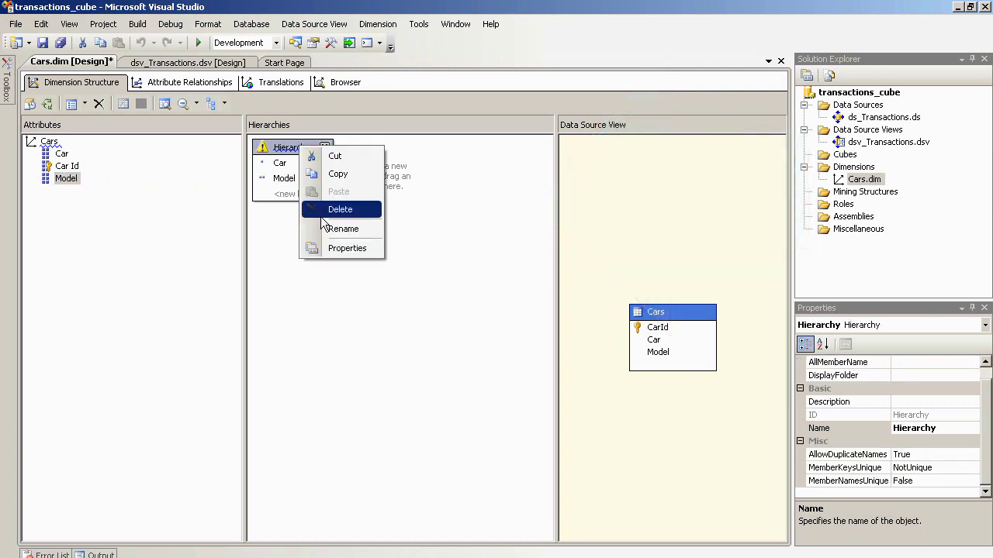
pyautogui.click(324, 229)
pyautogui.write('Car an')
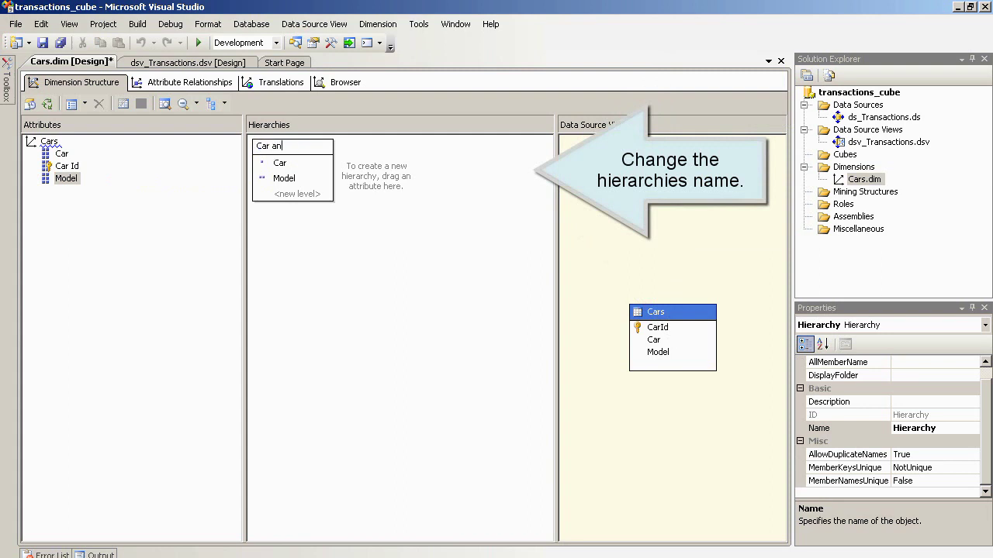
pyautogui.write('d Model')
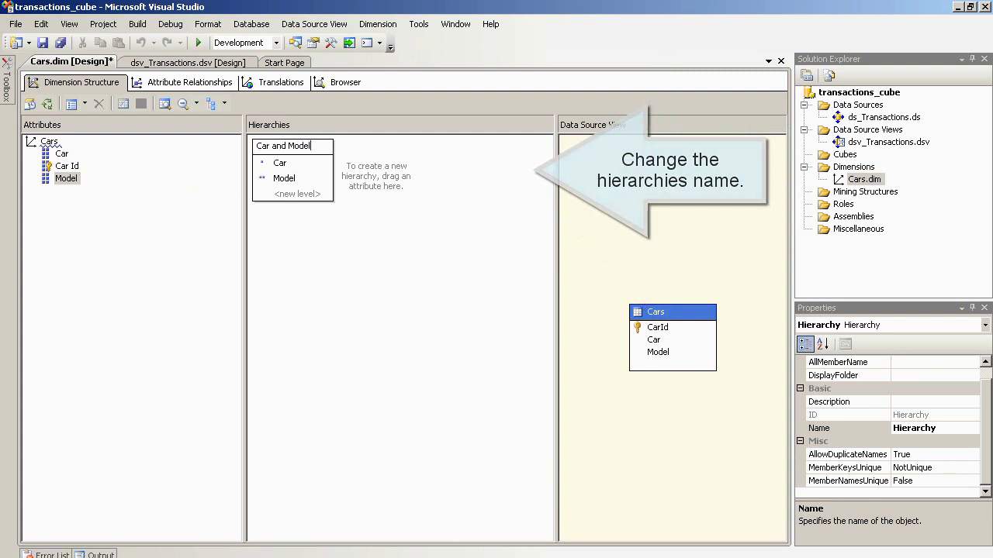
pyautogui.click(463, 250)
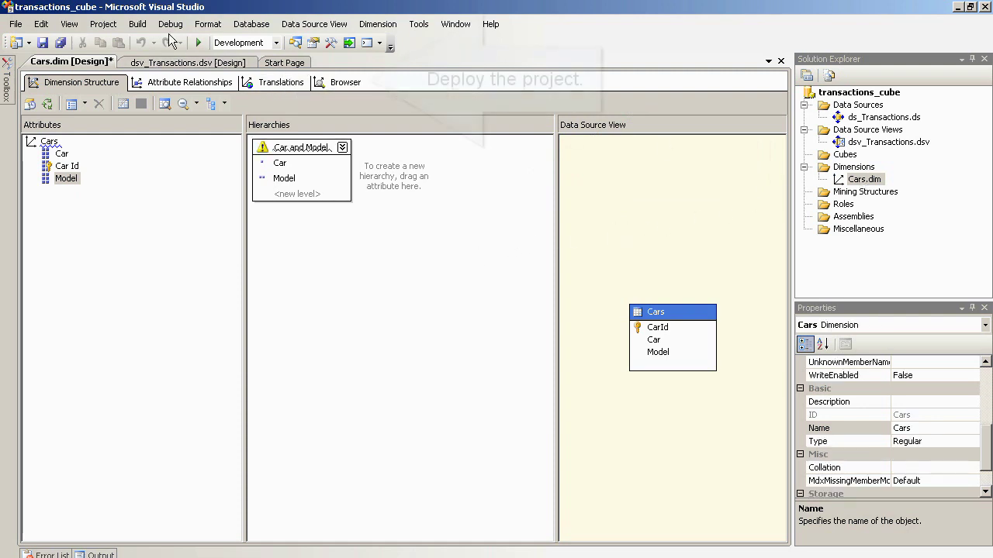
# - Deploy the transactions_cube project, overwriting the existing database on the server
pyautogui.click(138, 24)
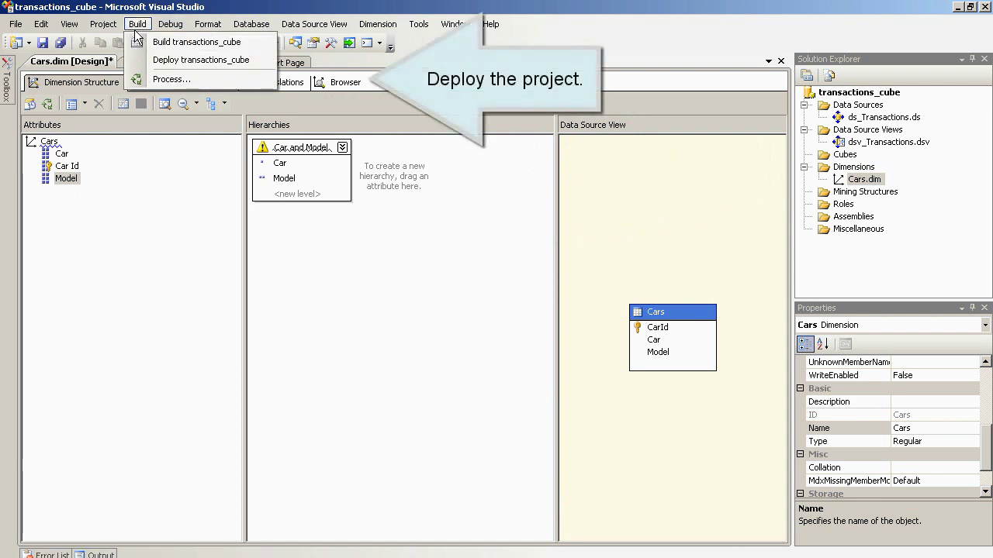
pyautogui.click(201, 60)
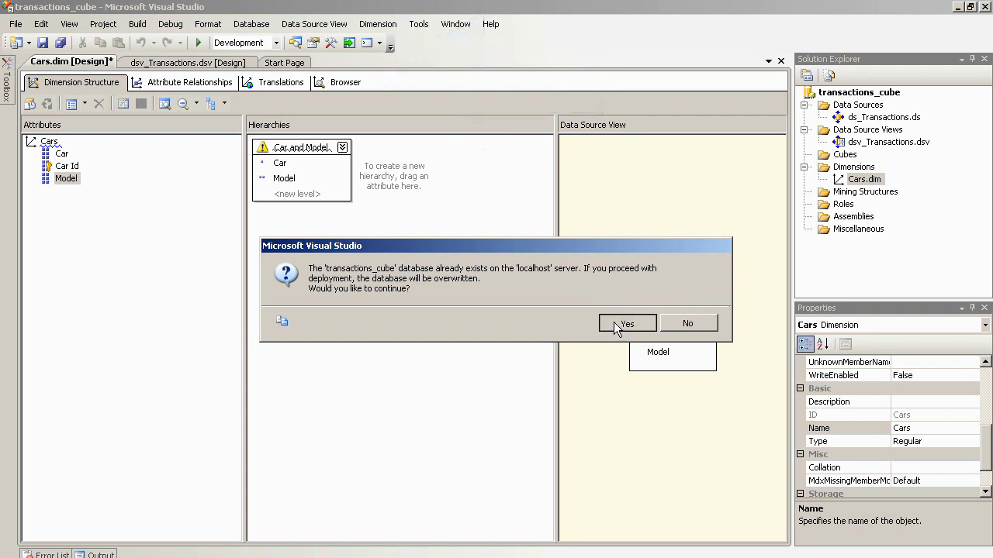
pyautogui.click(615, 325)
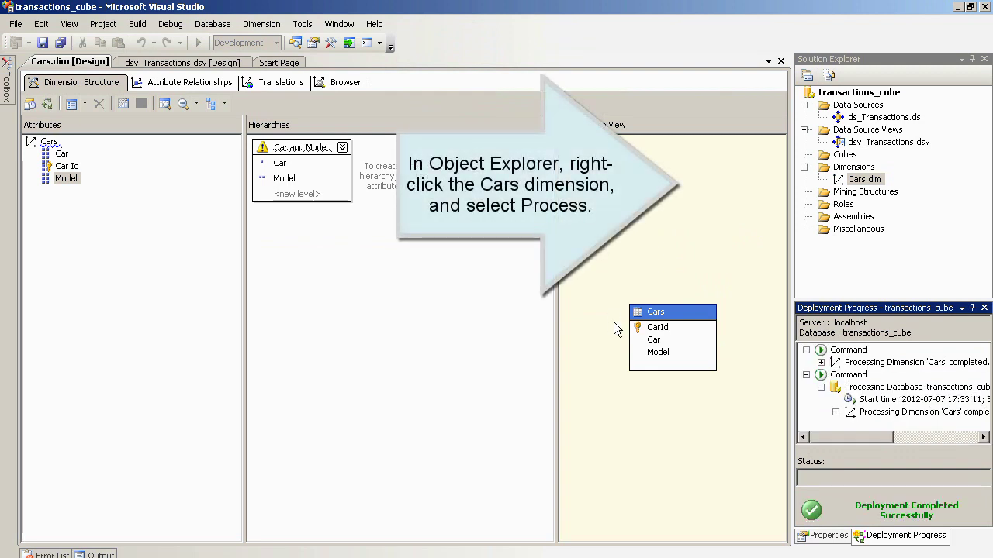
# - Process the Cars dimension after building and deploying, then close the processing dialogs
pyautogui.rightClick(864, 180)
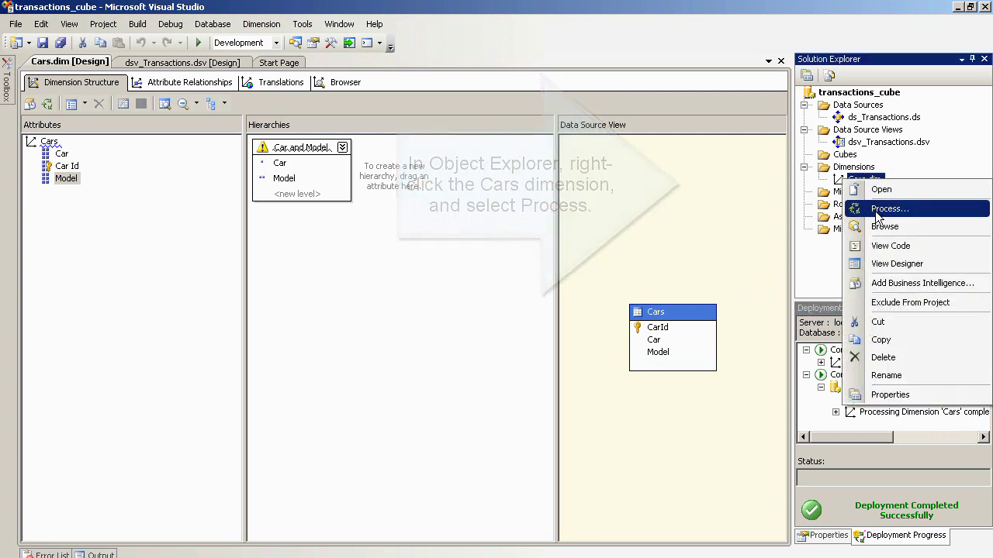
pyautogui.click(876, 208)
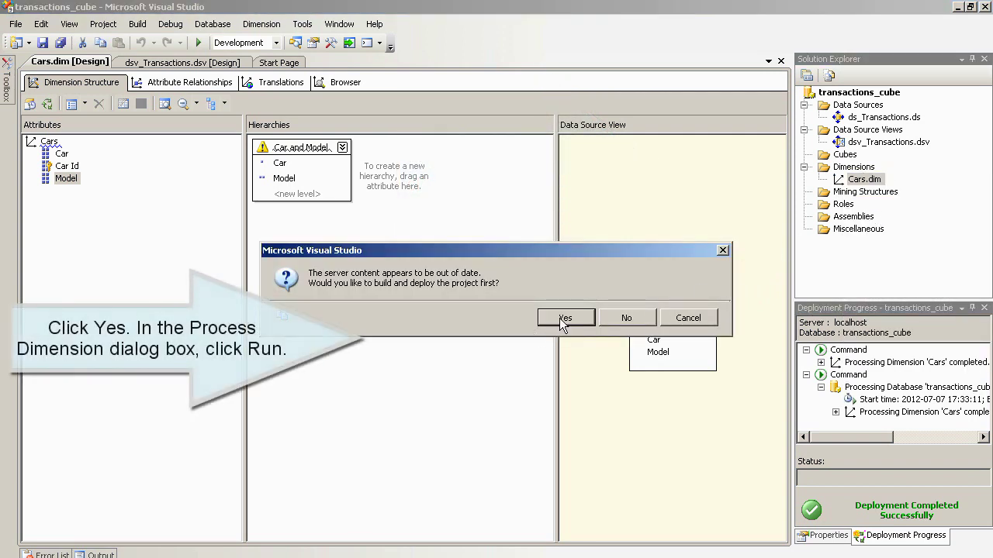
pyautogui.click(560, 318)
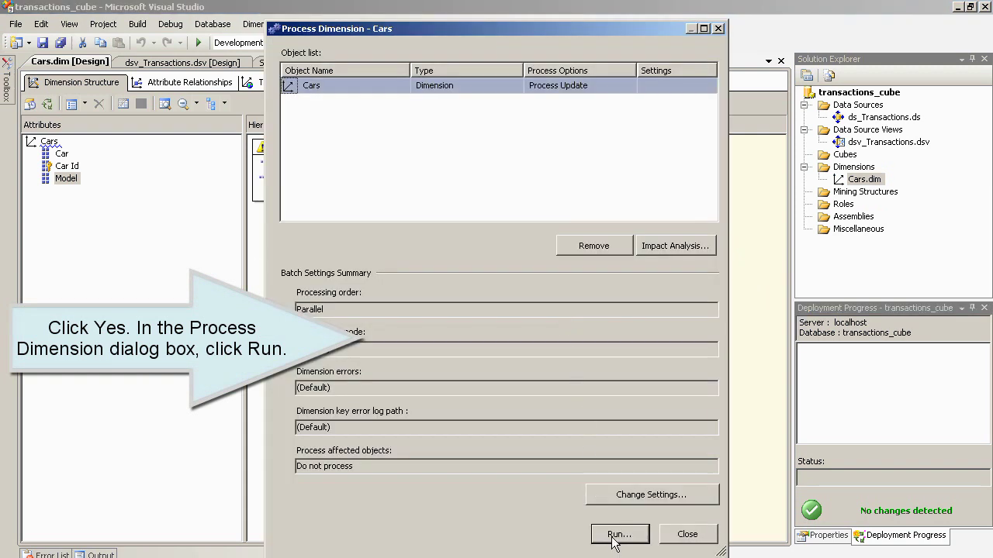
pyautogui.click(618, 534)
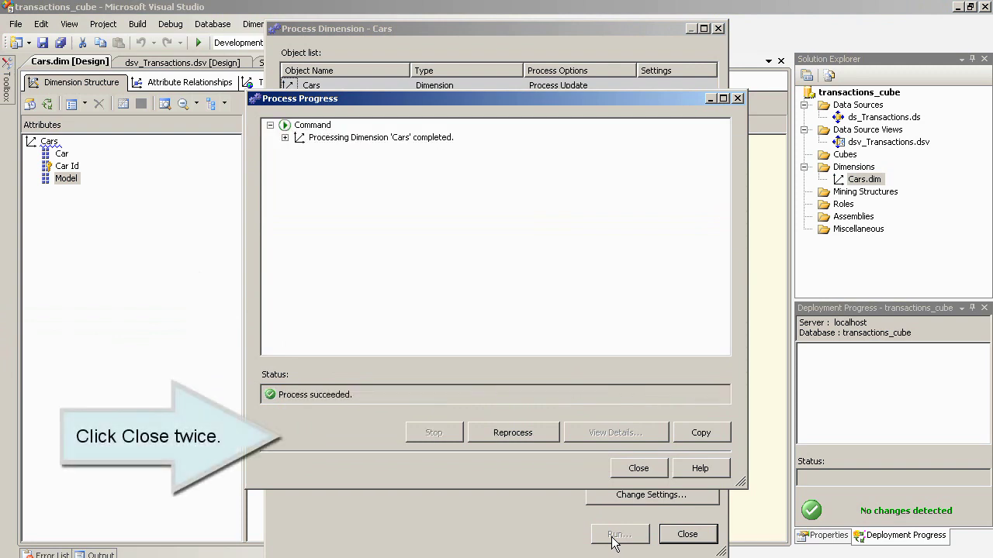
pyautogui.click(638, 468)
pyautogui.click(686, 533)
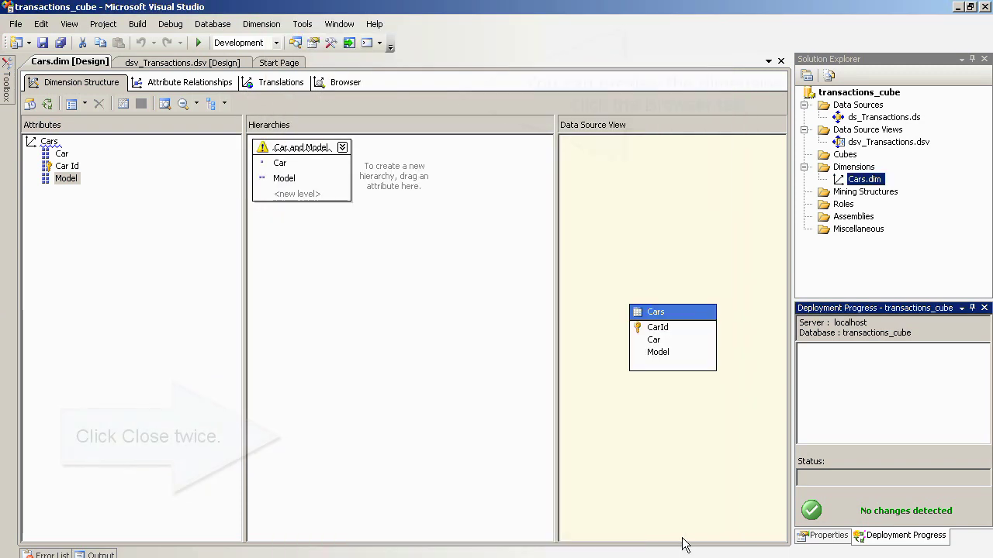
# - Browse the Cars dimension, expanding All, Maserati (showing Quattroporte) and the Unknown member
pyautogui.click(345, 82)
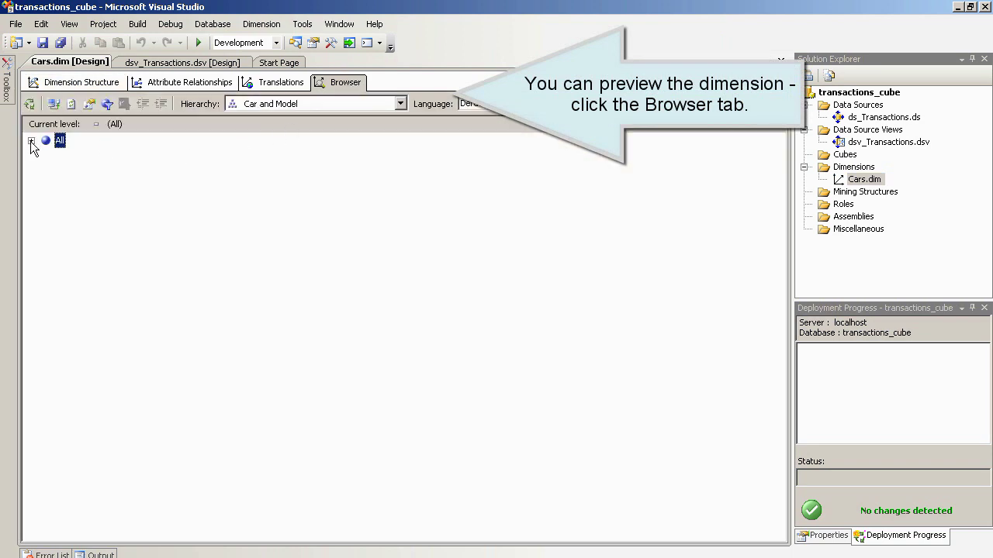
pyautogui.click(31, 142)
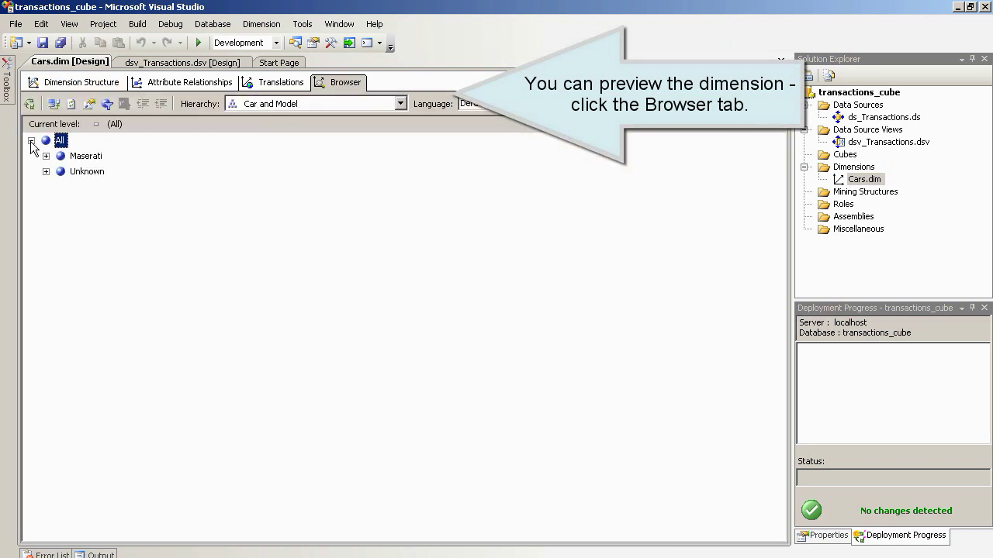
pyautogui.click(46, 156)
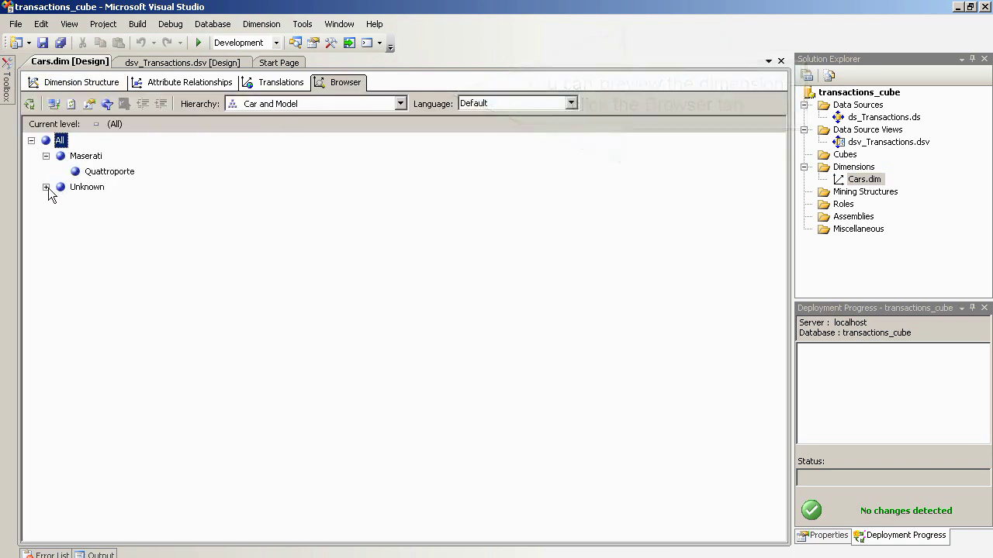
pyautogui.click(46, 187)
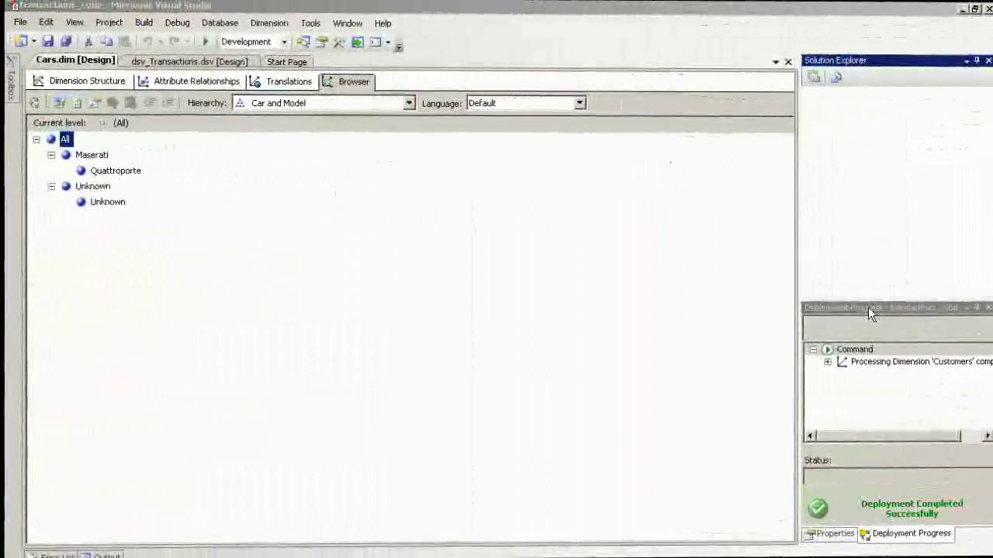
# - Create a dimension from the existing Customers table, including the Name attribute alongside Cust Id
pyautogui.rightClick(846, 169)
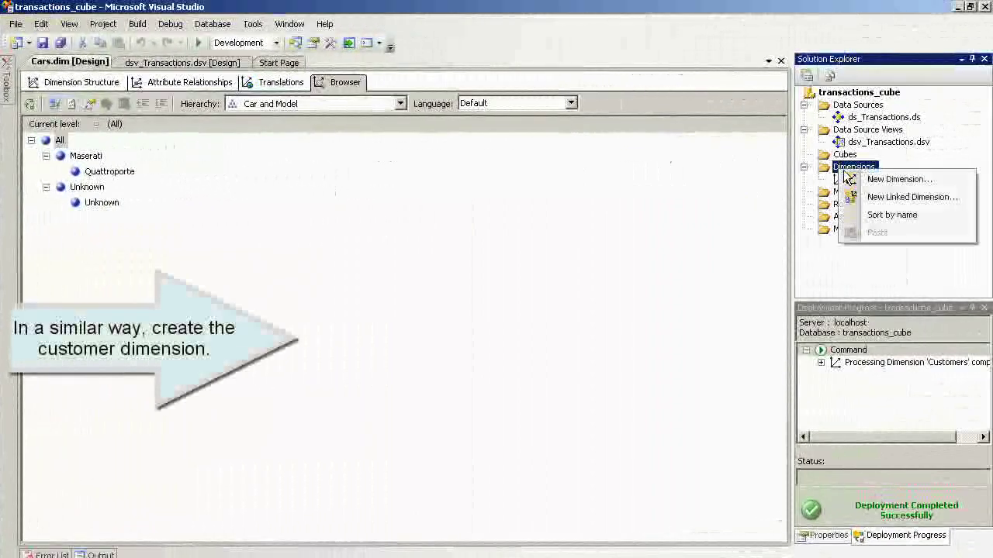
pyautogui.click(884, 179)
pyautogui.click(535, 445)
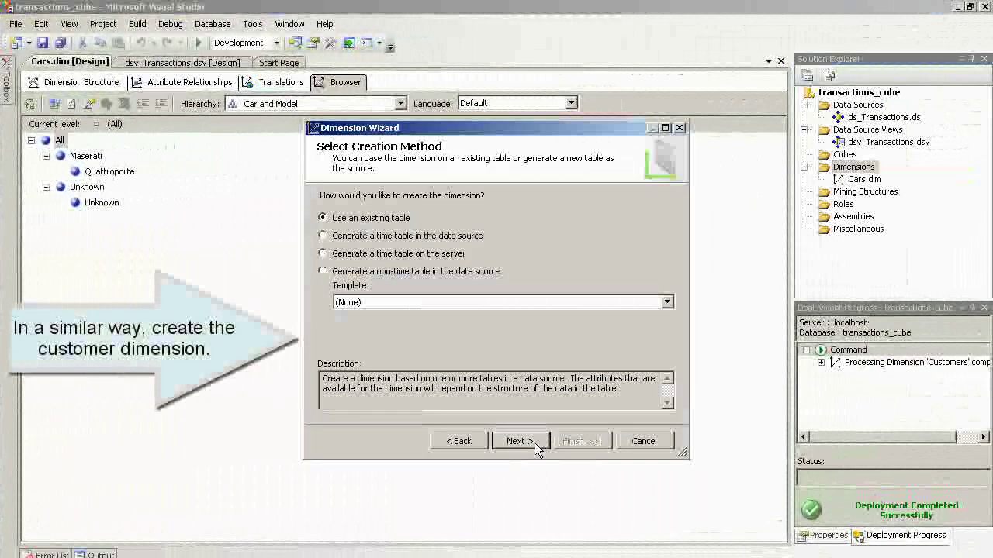
pyautogui.click(518, 441)
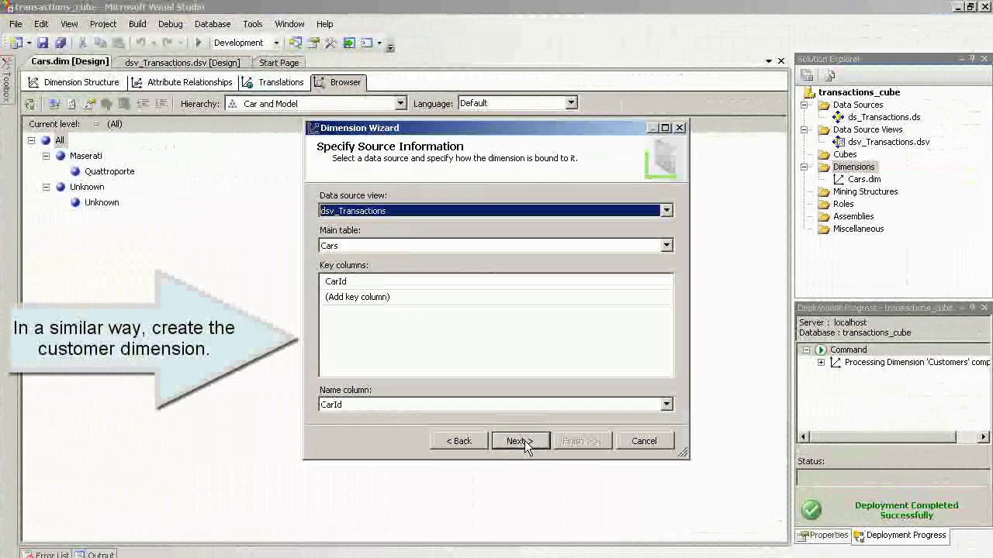
pyautogui.click(619, 247)
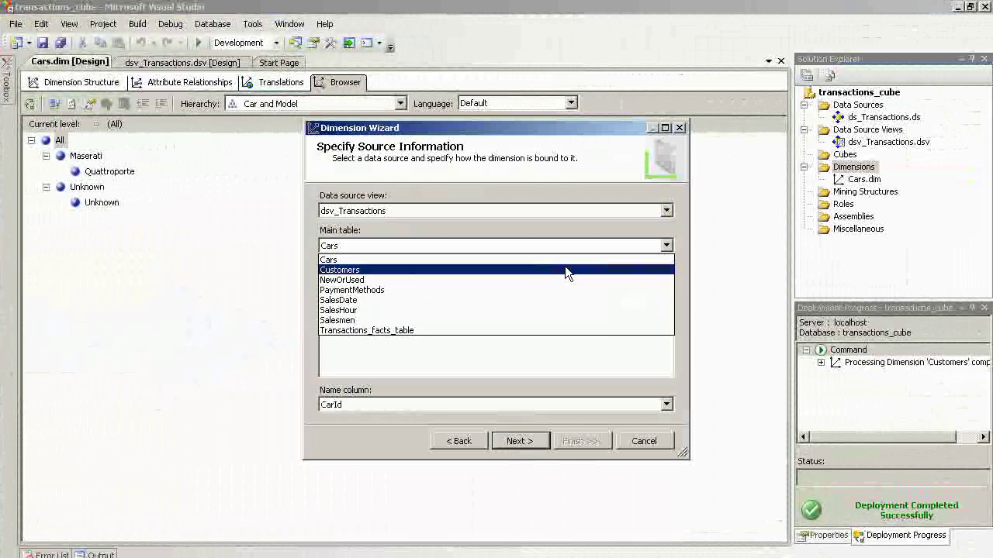
pyautogui.click(564, 268)
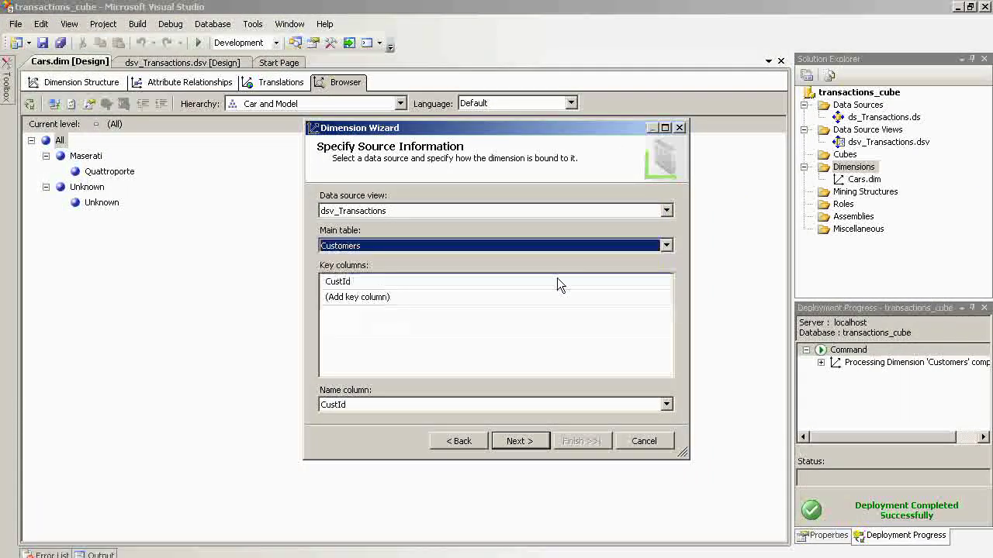
pyautogui.click(517, 444)
pyautogui.click(327, 242)
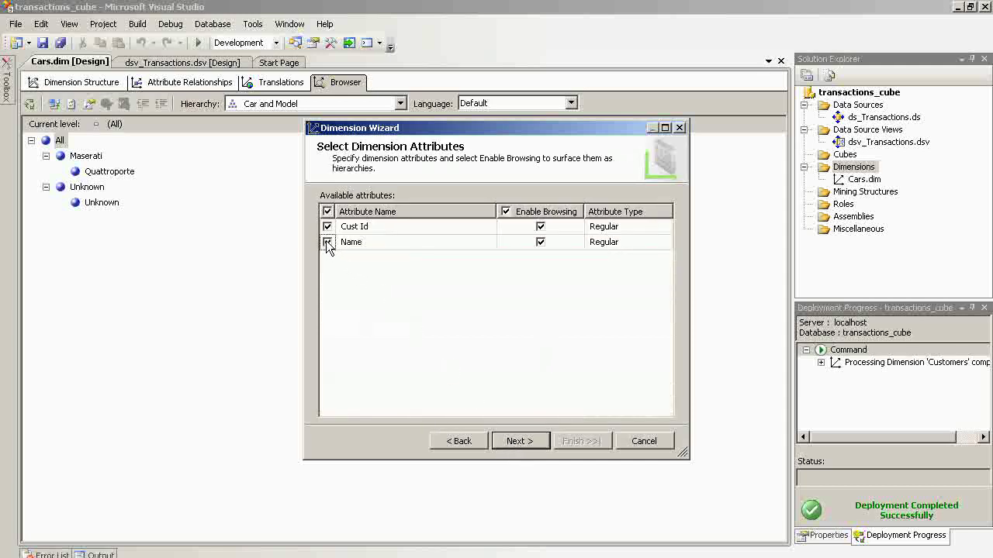
pyautogui.click(518, 446)
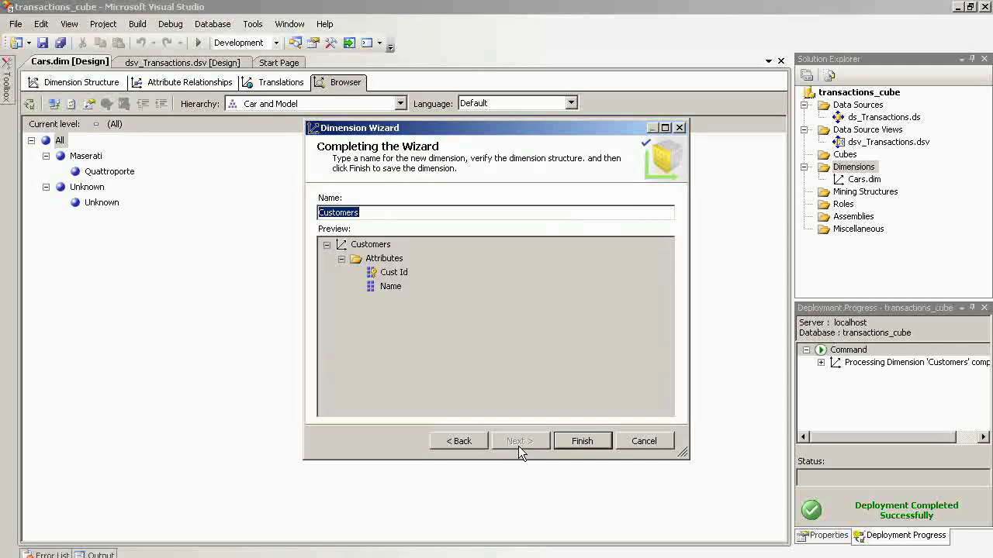
pyautogui.click(592, 443)
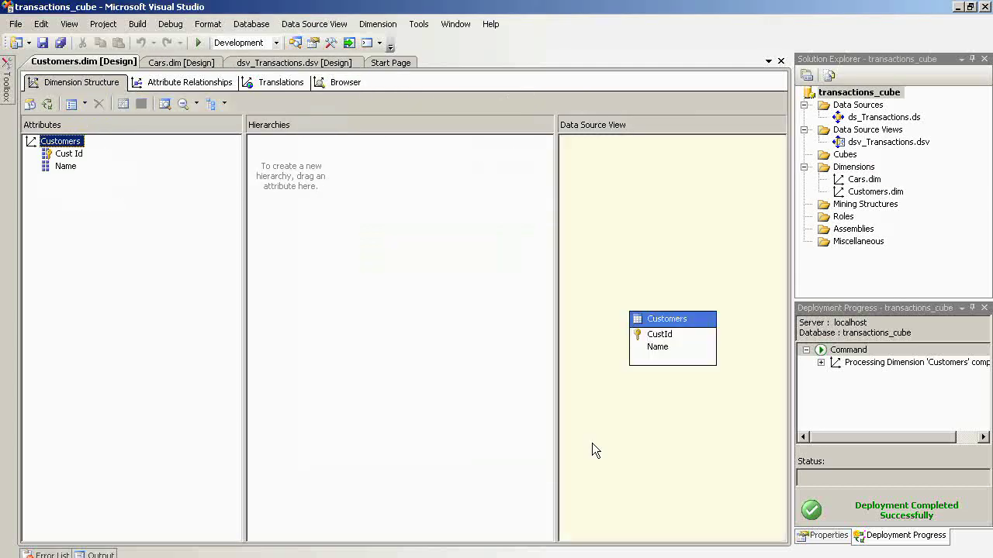
# - Build, deploy and process Customers.dim, then close both processing dialogs
pyautogui.rightClick(845, 192)
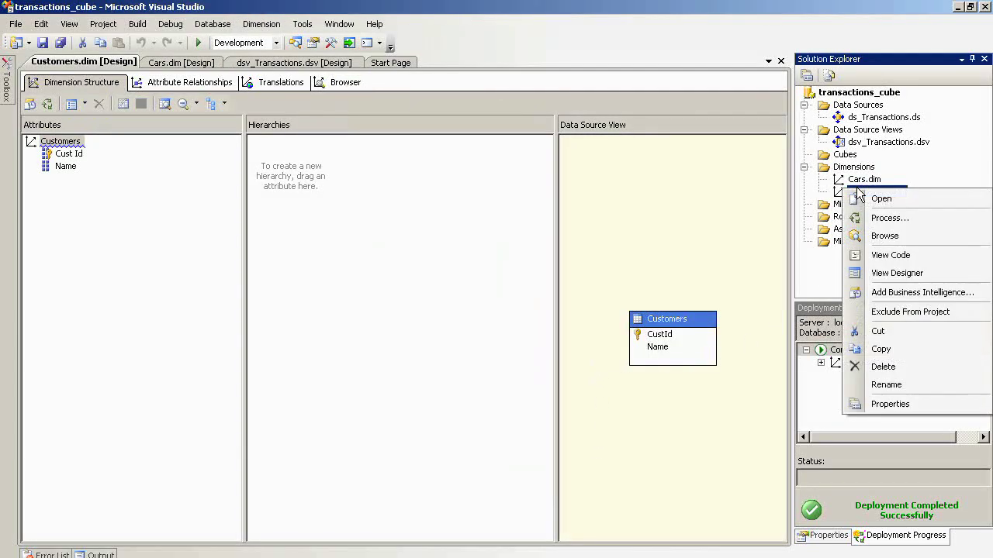
pyautogui.click(866, 220)
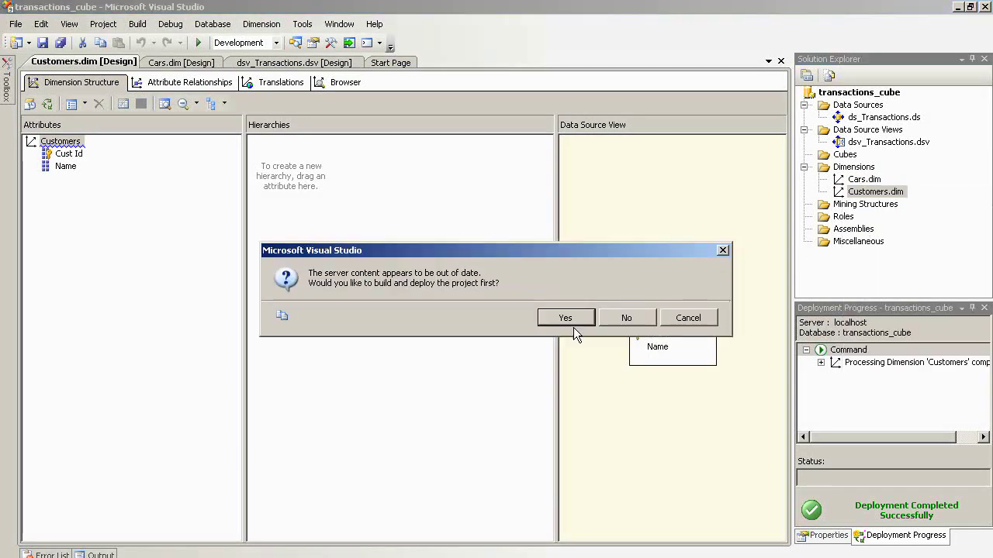
pyautogui.click(563, 318)
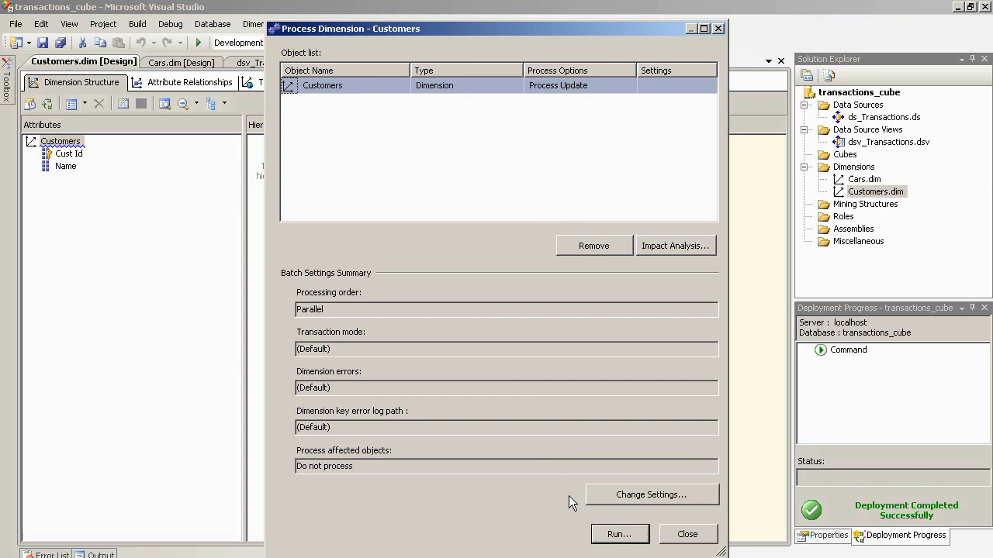
pyautogui.click(618, 534)
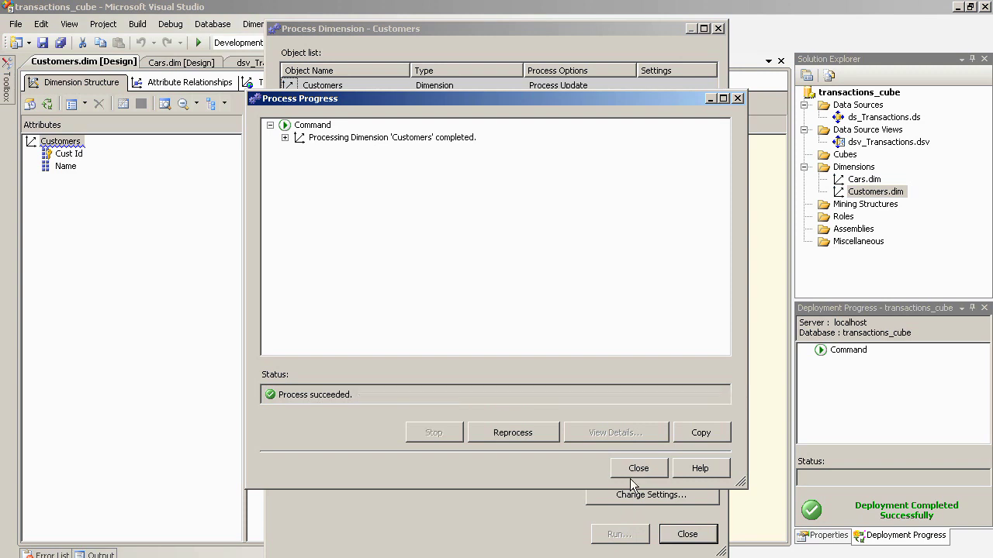
pyautogui.click(632, 468)
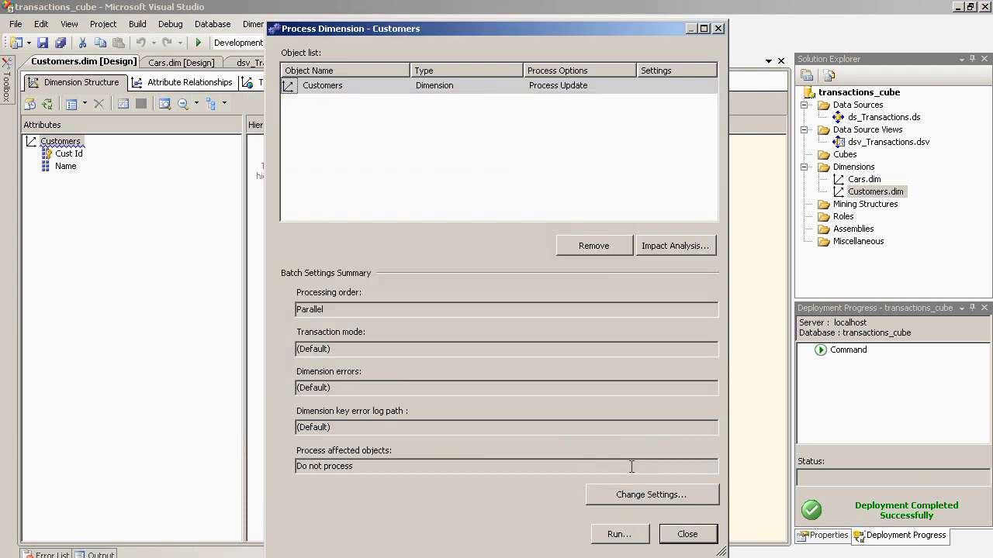
pyautogui.click(692, 534)
# - Browse Customers by the Name hierarchy and expand All to list the customer and Unknown
pyautogui.click(346, 82)
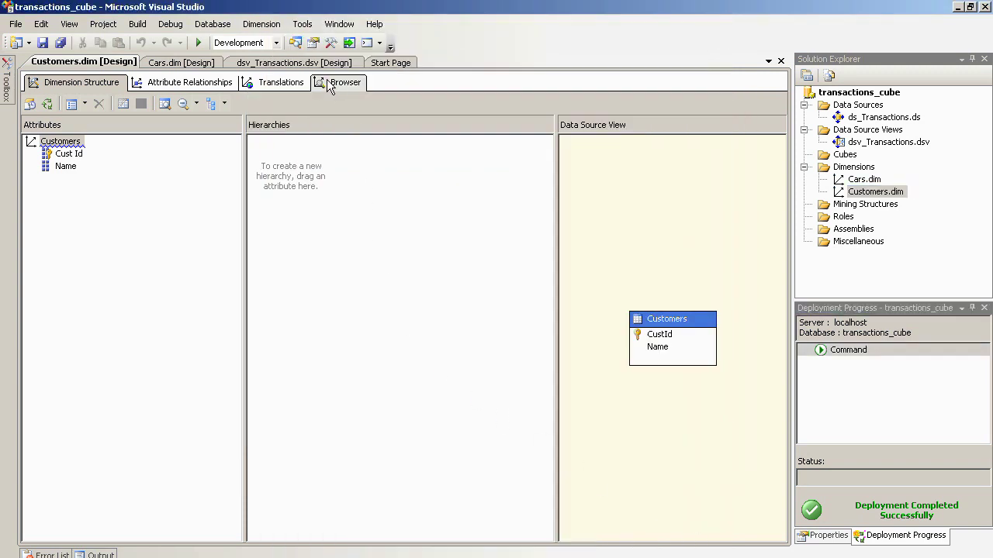
pyautogui.click(330, 103)
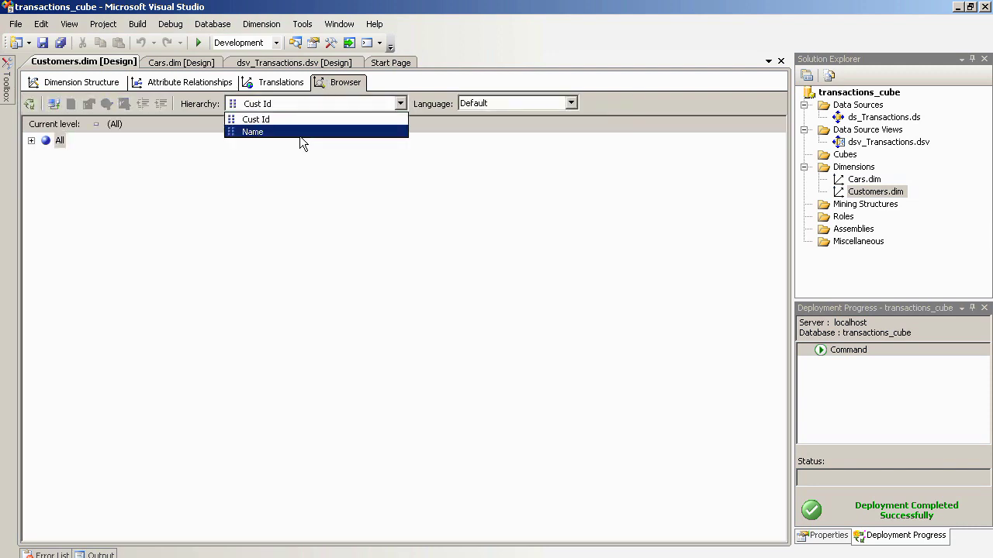
pyautogui.click(300, 132)
pyautogui.click(31, 141)
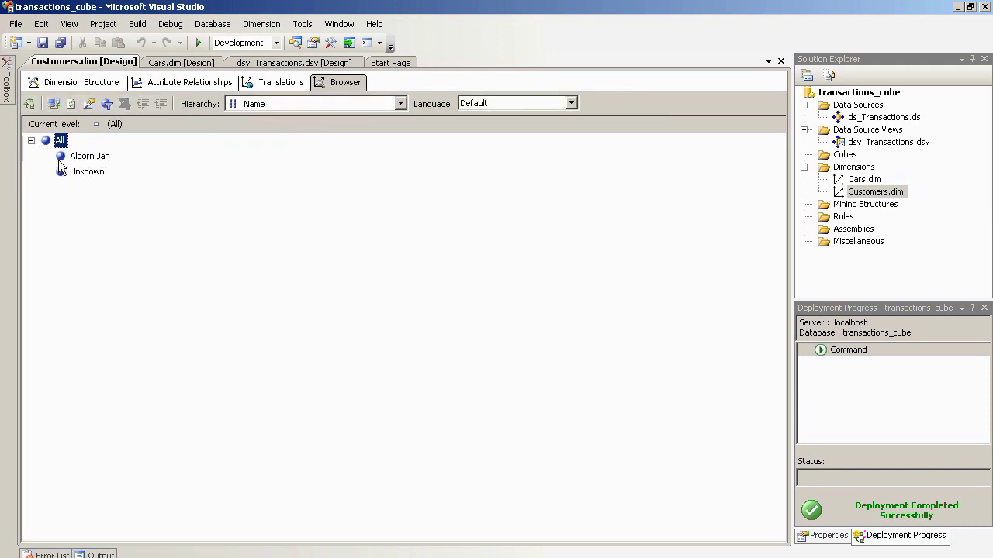
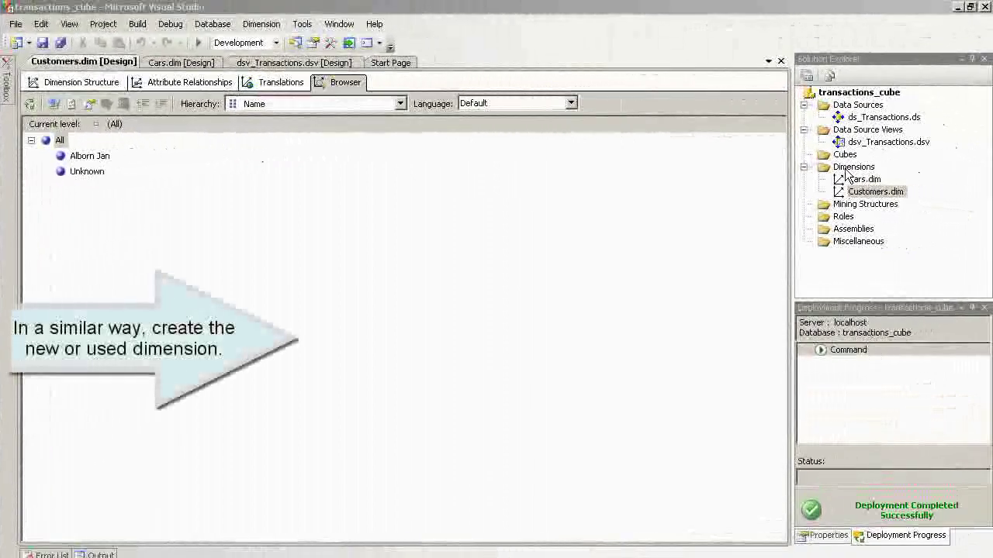
# - Create a dimension from the existing NewOrUsed table, adding the New Or Used attribute alongside Nou ID
pyautogui.rightClick(866, 170)
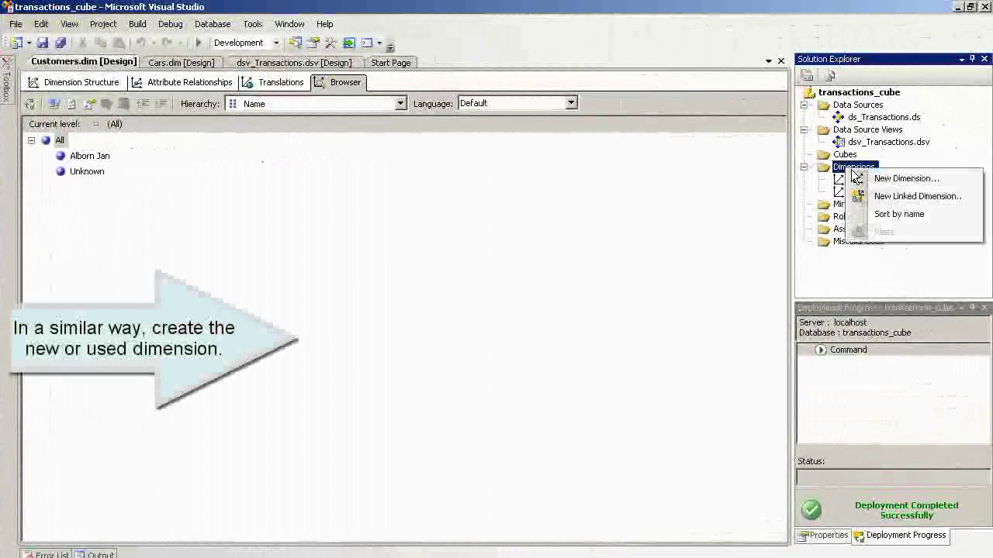
pyautogui.click(857, 177)
pyautogui.click(519, 442)
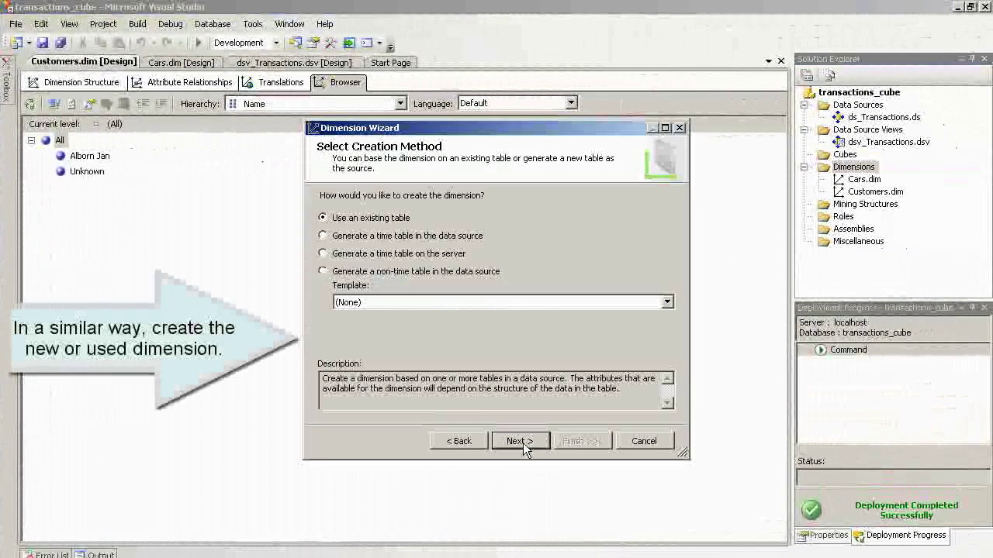
pyautogui.click(523, 443)
pyautogui.click(522, 245)
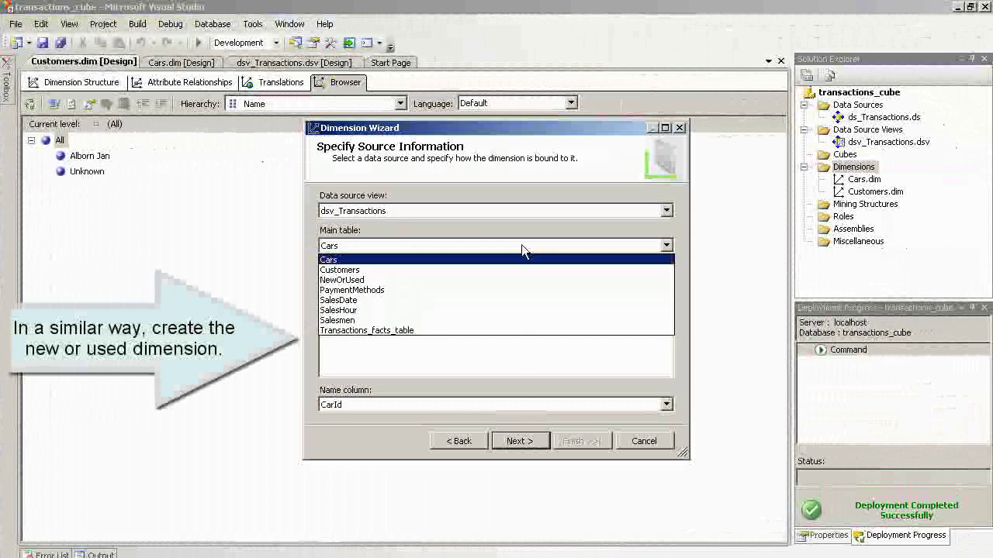
pyautogui.click(508, 279)
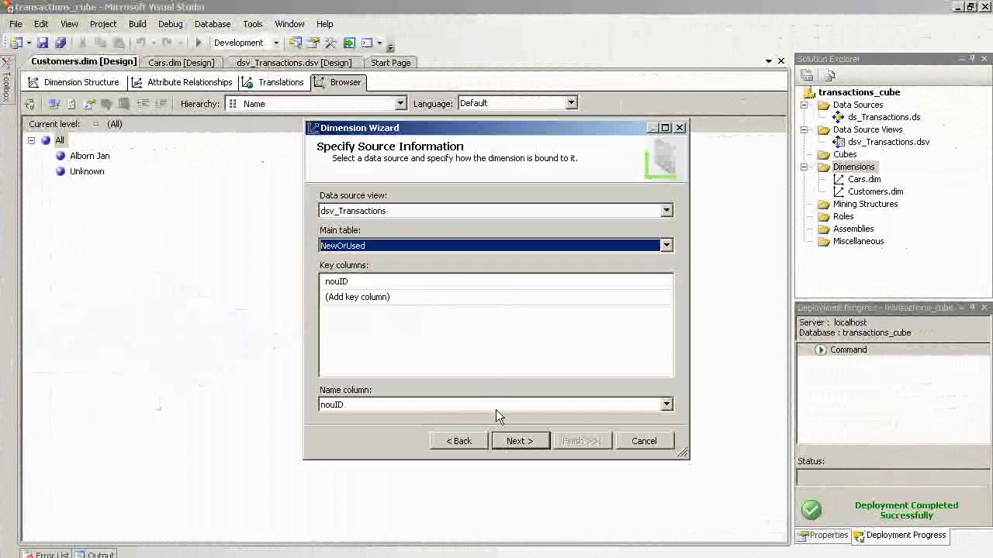
pyautogui.click(515, 446)
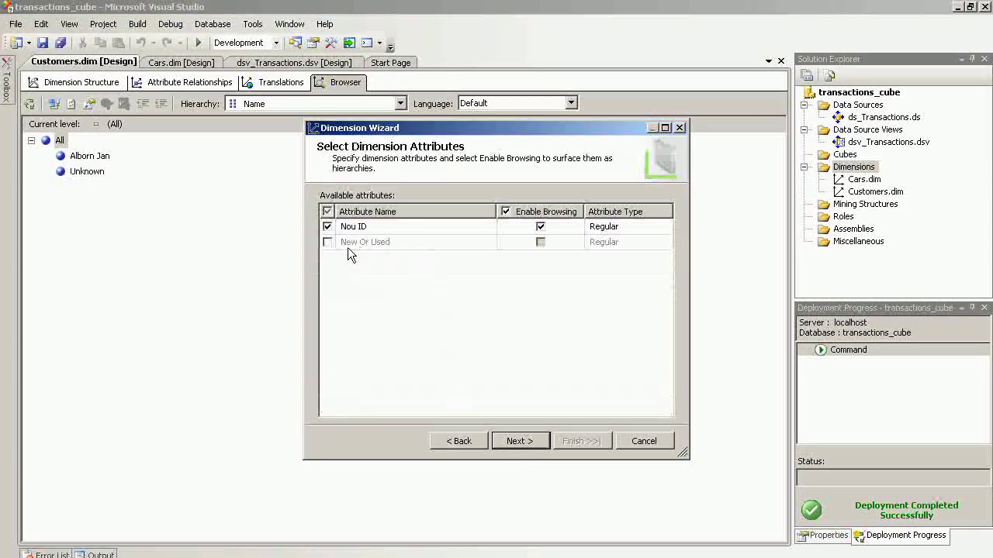
pyautogui.click(327, 243)
pyautogui.click(531, 443)
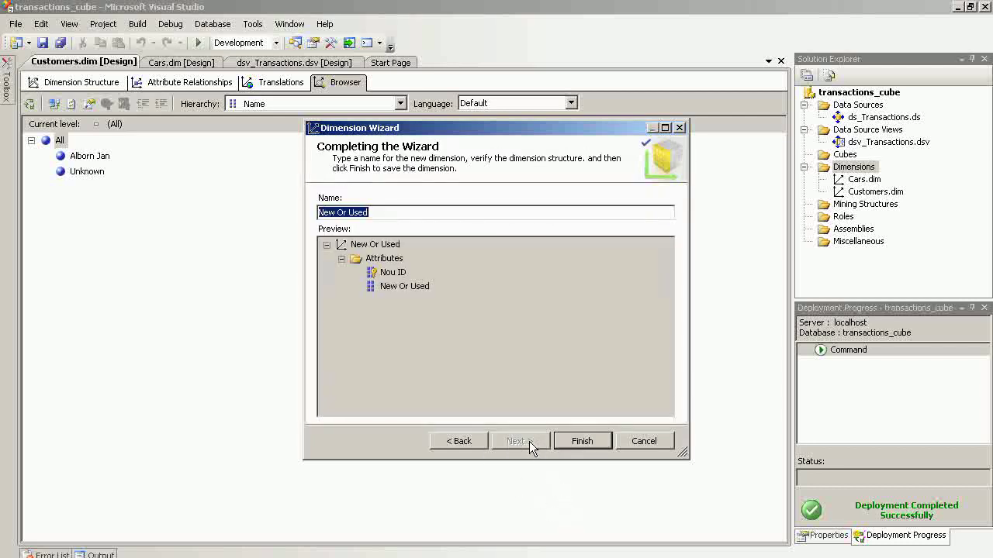
pyautogui.click(583, 441)
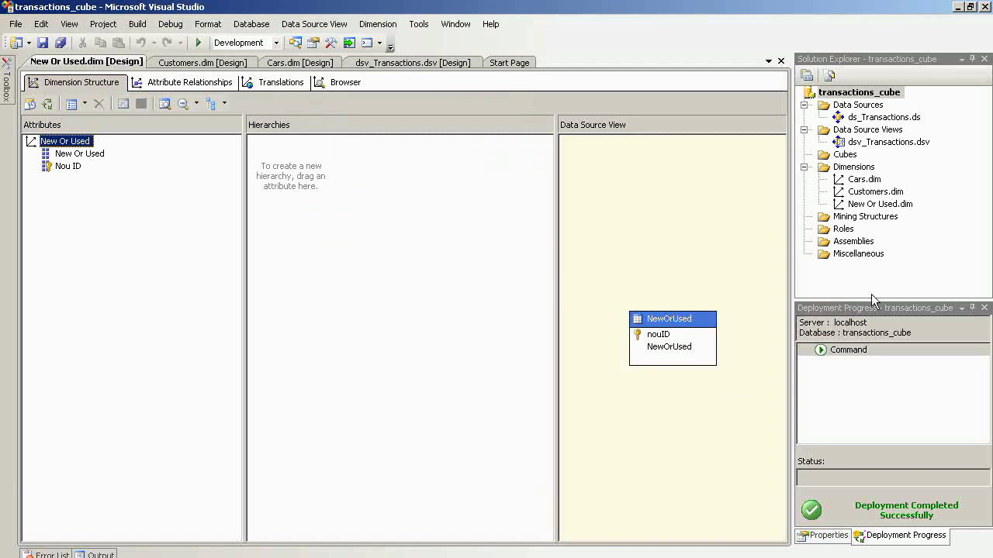
# - Deploy and process New Or Used.dim, then browse it and expand All to see New, Used and Unknown
pyautogui.rightClick(873, 205)
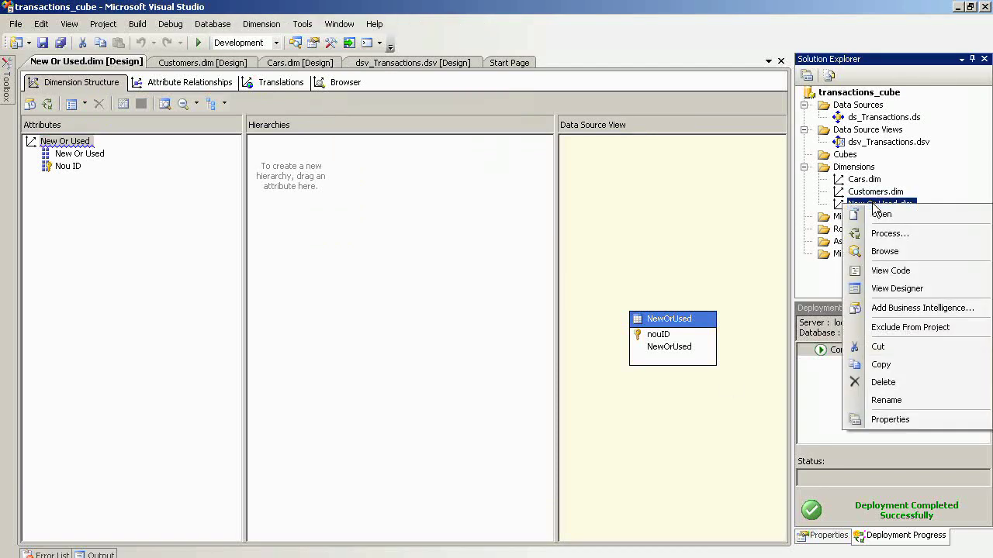
pyautogui.click(886, 234)
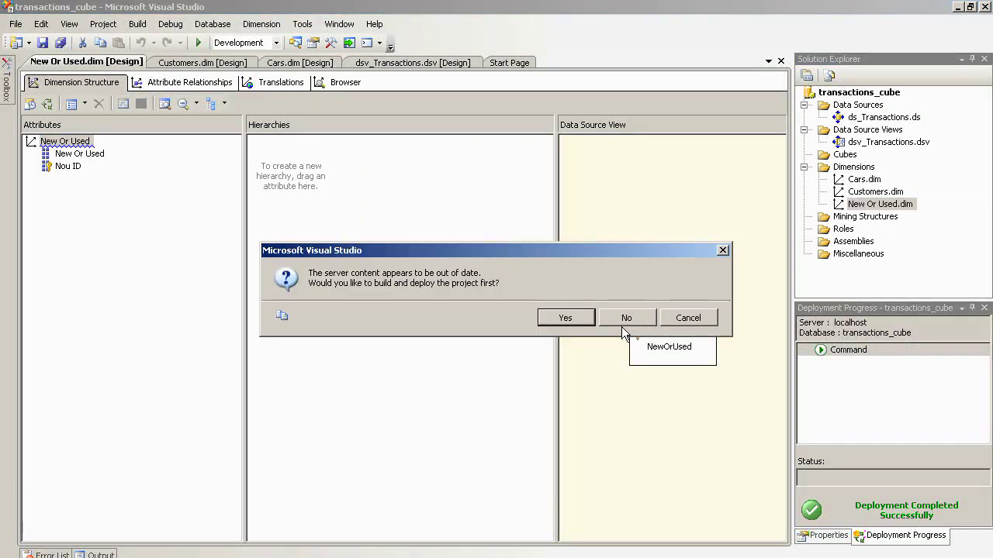
pyautogui.click(577, 318)
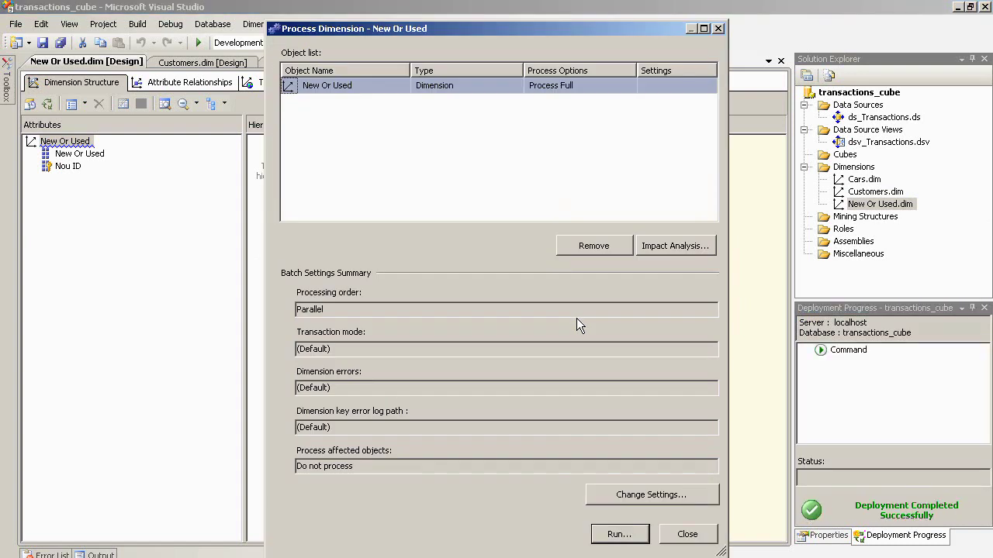
pyautogui.click(617, 534)
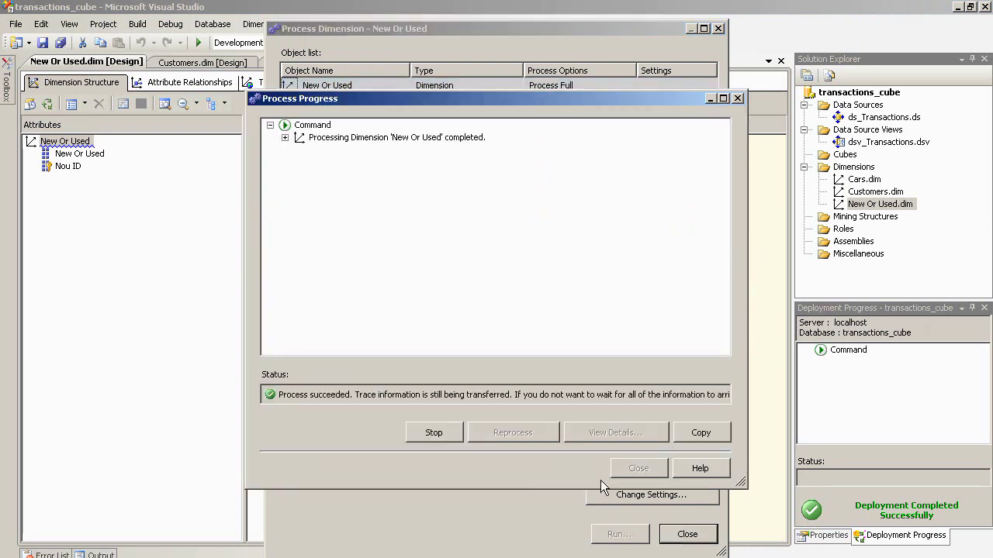
pyautogui.click(639, 468)
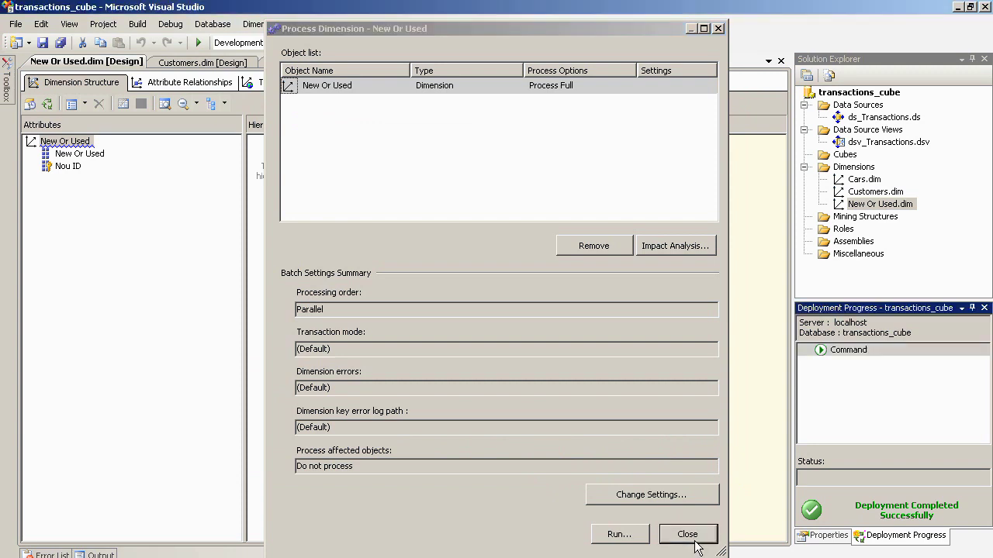
pyautogui.click(690, 534)
pyautogui.click(339, 84)
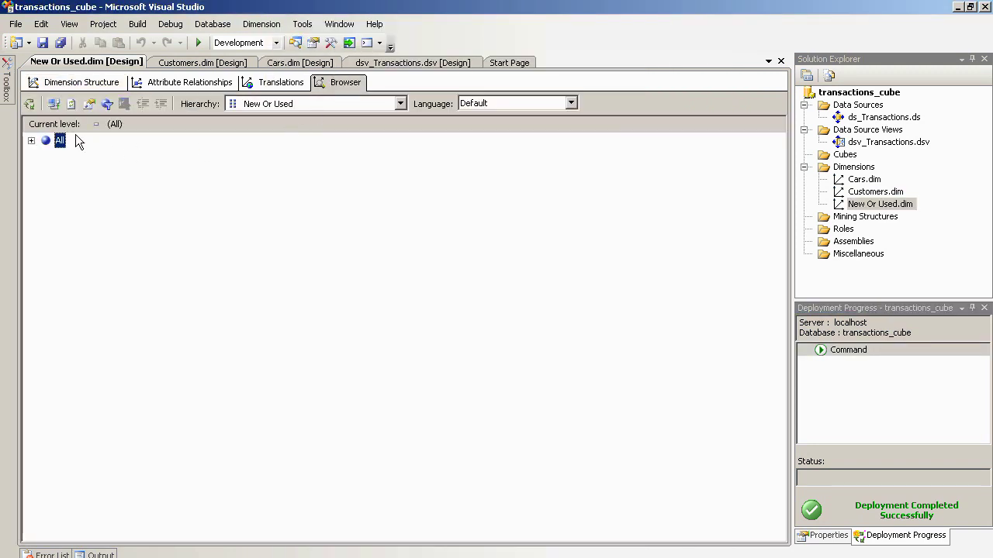
pyautogui.click(32, 141)
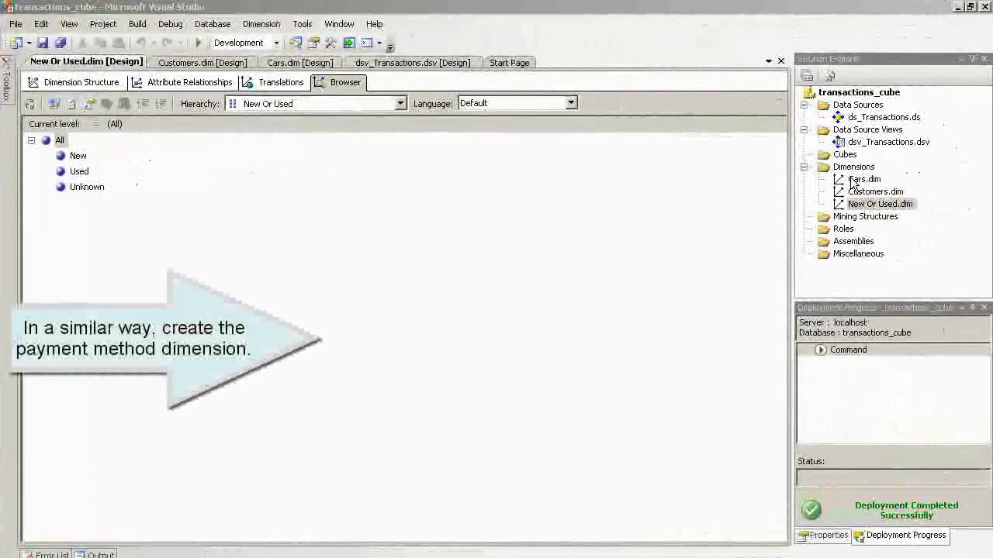
# - Create a dimension from the existing PaymentMethods table, adding the Payment Method attribute alongside Pm ID
pyautogui.rightClick(843, 170)
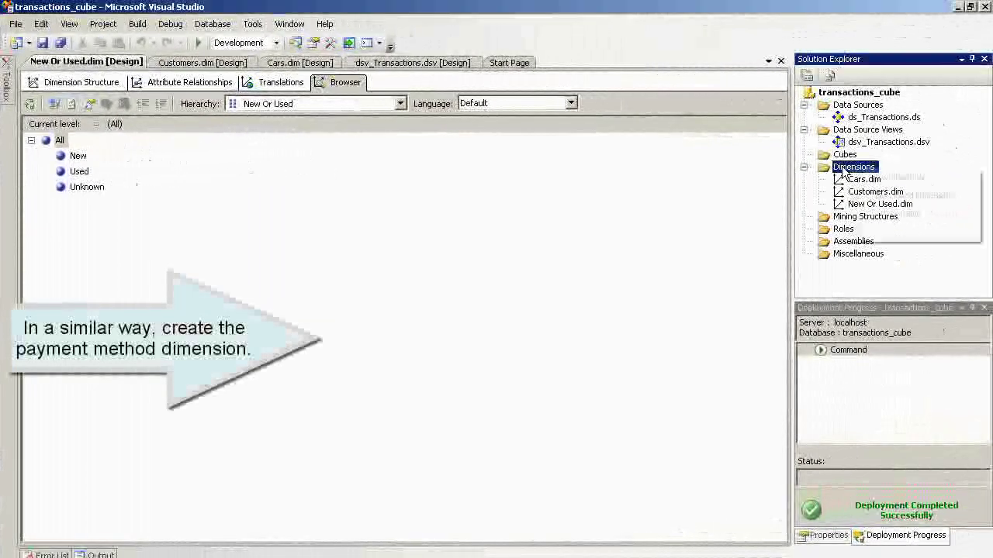
pyautogui.click(875, 178)
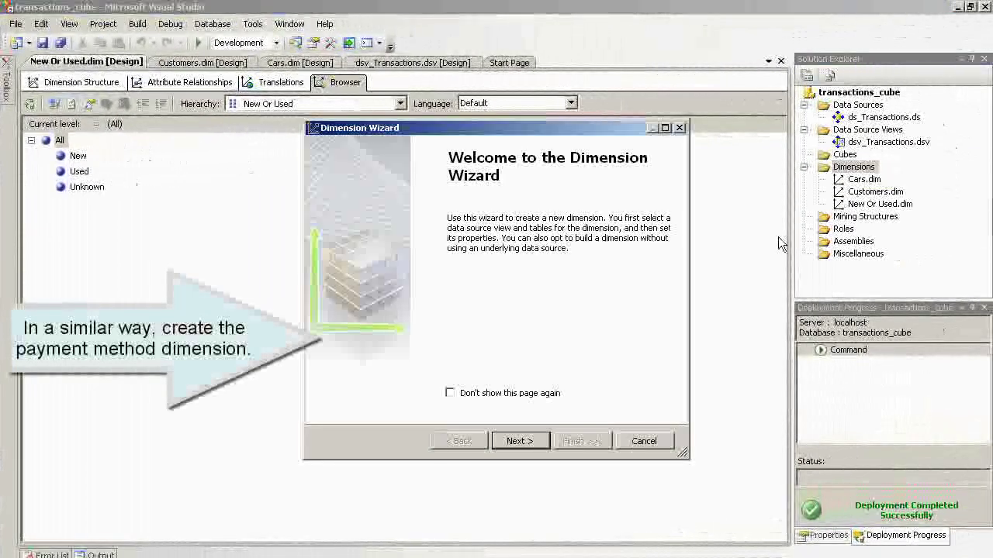
pyautogui.click(514, 440)
pyautogui.click(512, 441)
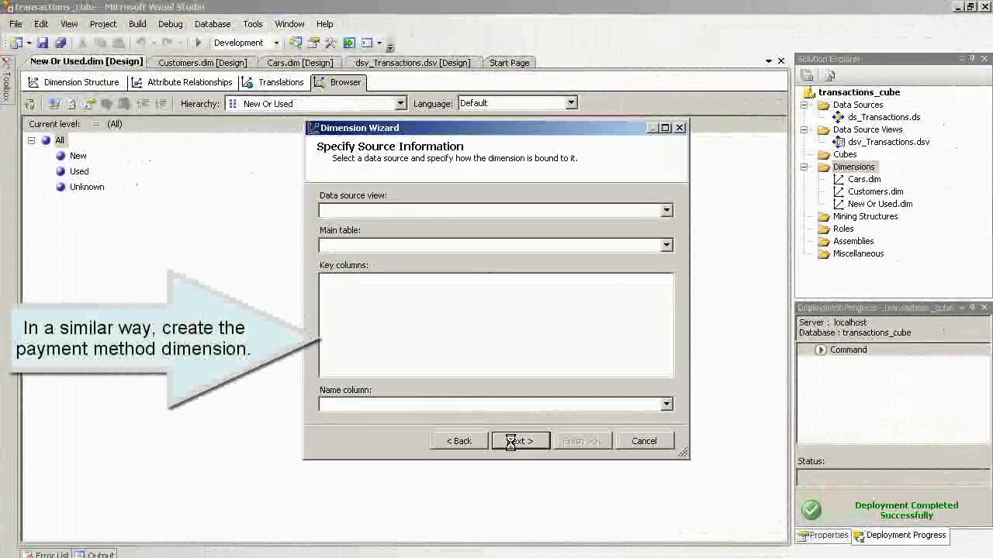
pyautogui.click(666, 246)
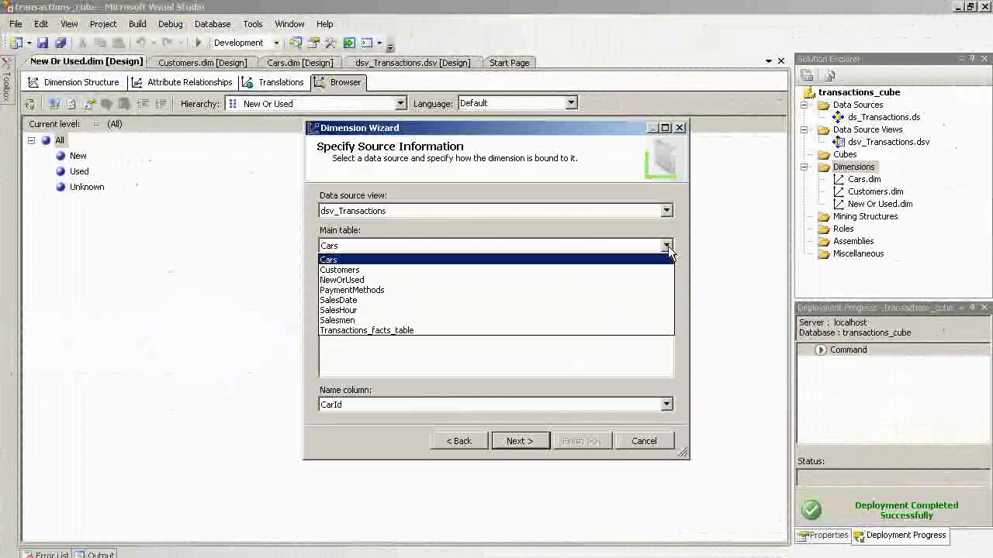
pyautogui.click(586, 290)
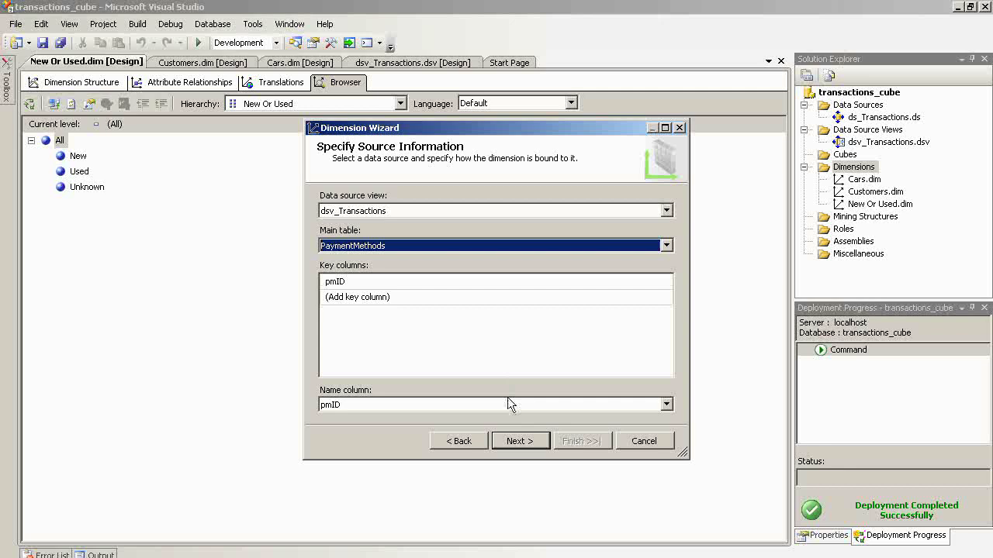
pyautogui.click(503, 446)
pyautogui.click(326, 242)
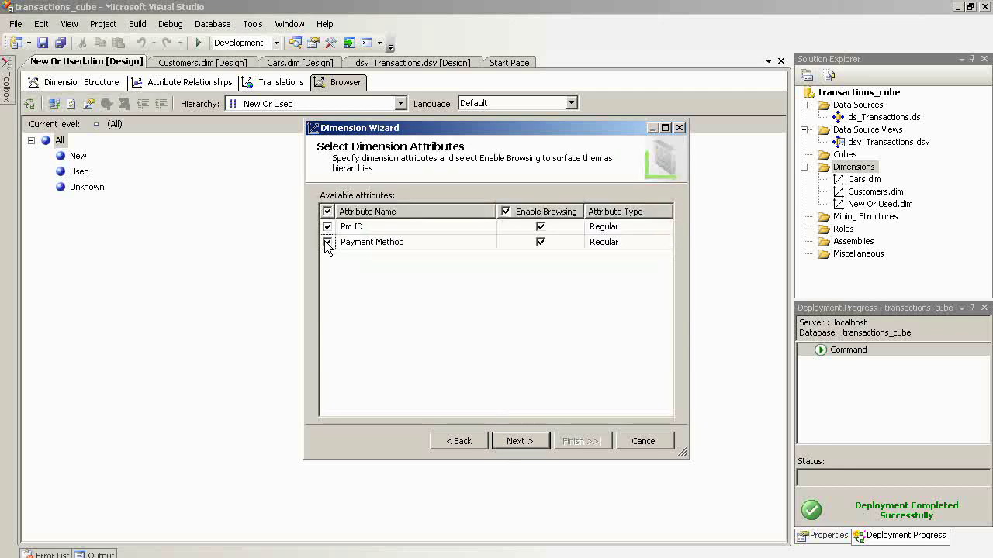
pyautogui.click(508, 442)
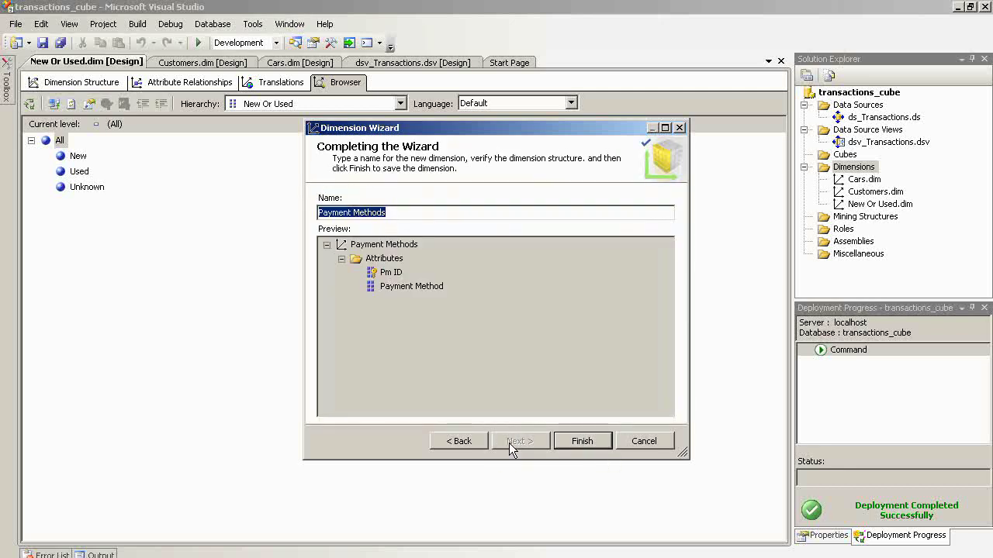
pyautogui.click(581, 442)
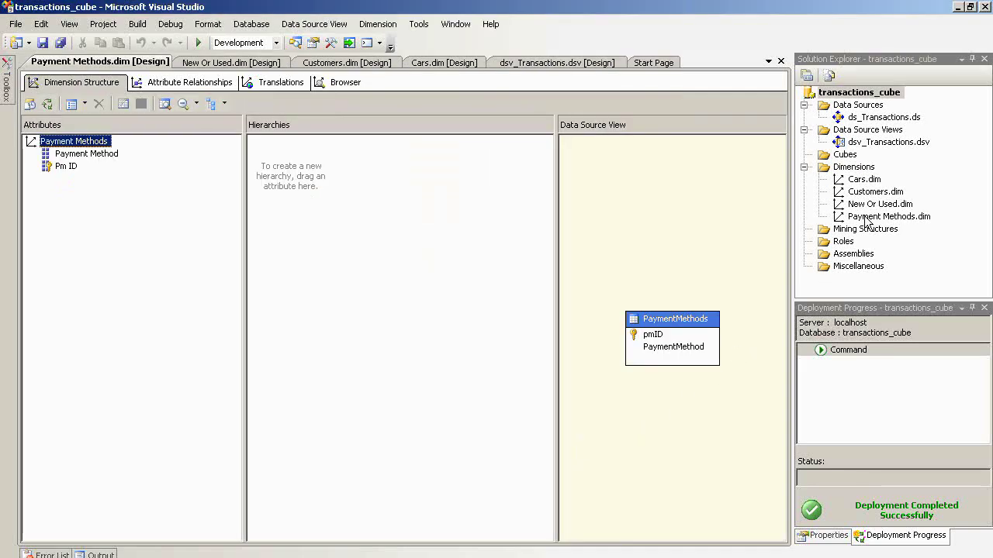
# - Deploy and process Payment Methods.dim, then browse it and expand All to see Cash and Unknown
pyautogui.rightClick(866, 219)
pyautogui.click(870, 242)
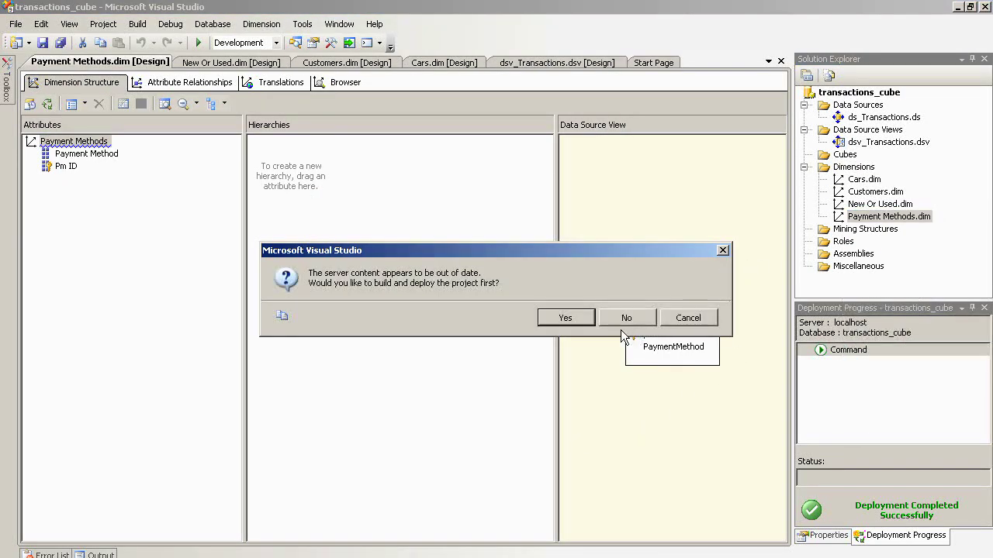
pyautogui.click(565, 317)
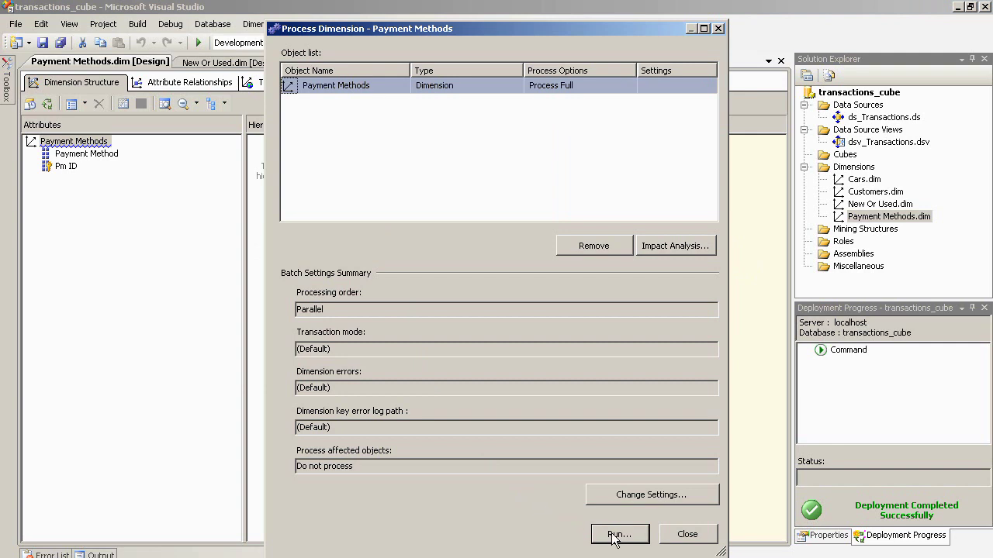
pyautogui.click(615, 535)
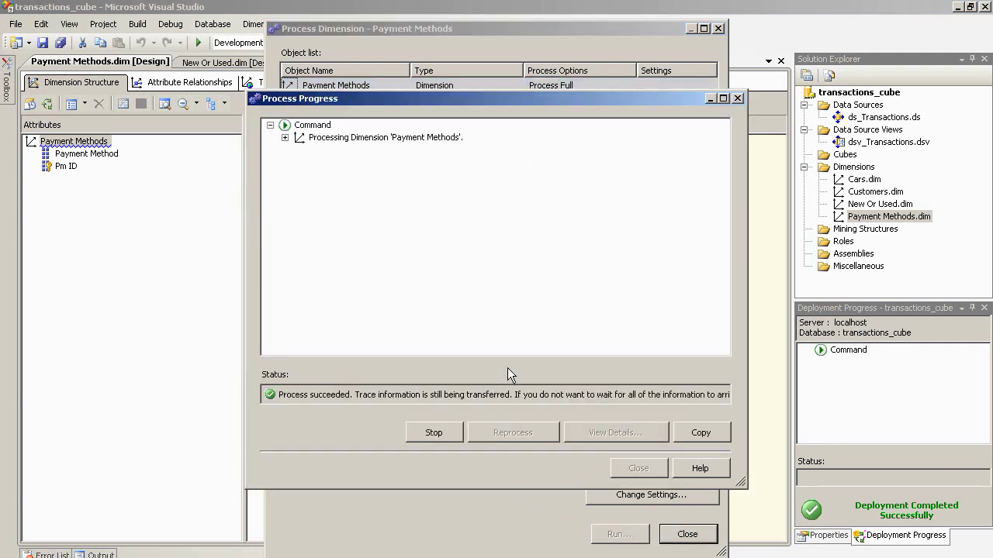
pyautogui.click(638, 468)
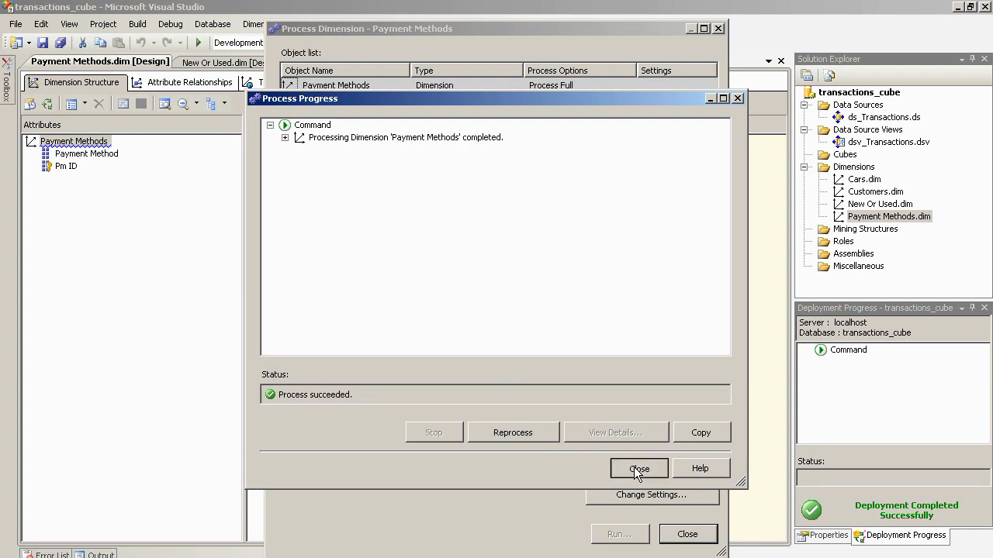
pyautogui.click(688, 534)
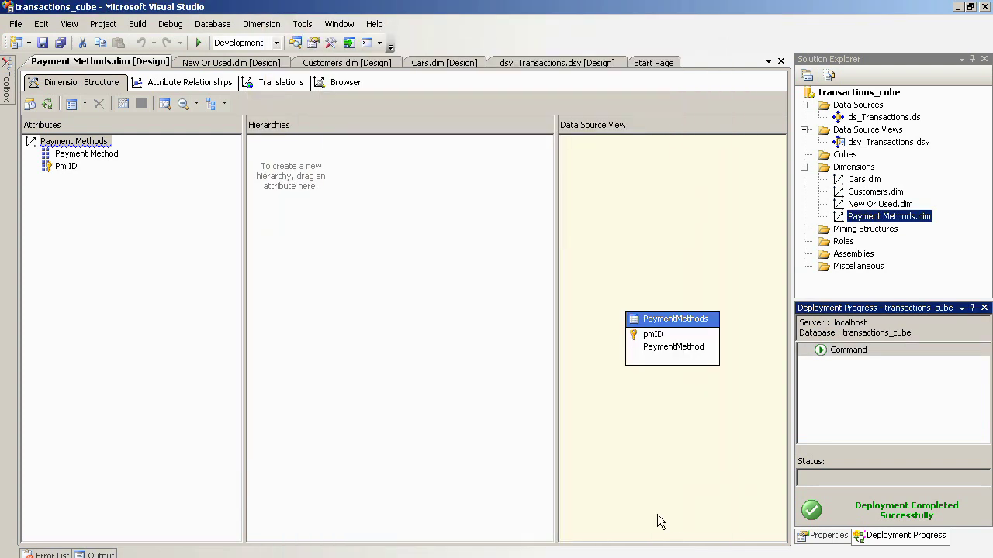
pyautogui.click(343, 83)
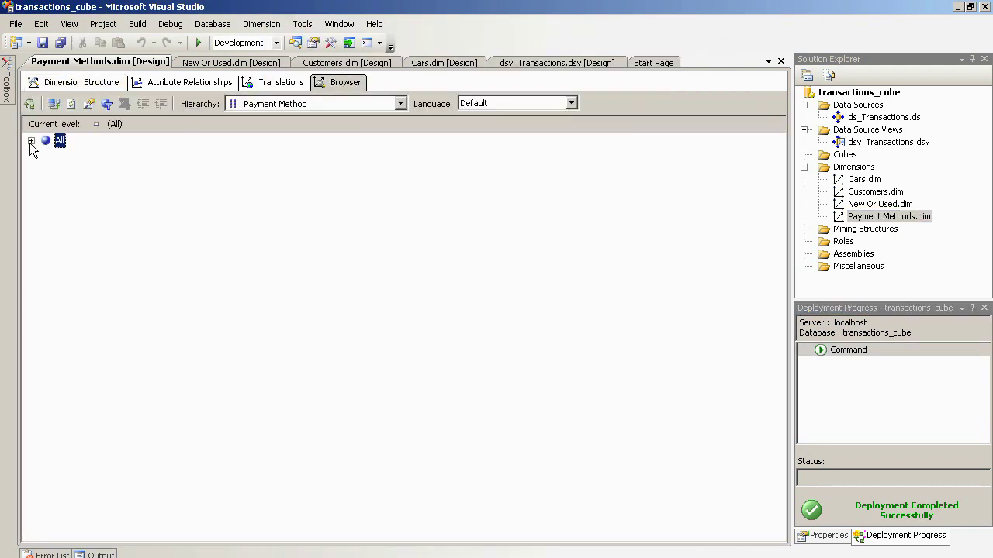
pyautogui.click(31, 141)
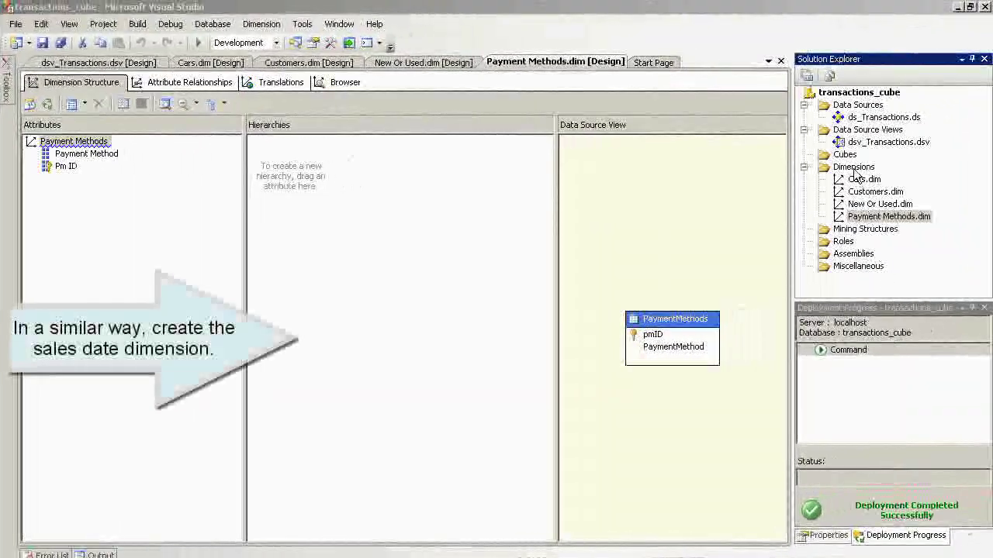
# - Start a new dimension built from the existing SalesDate table as the main table
pyautogui.click(854, 168)
pyautogui.rightClick(857, 176)
pyautogui.click(891, 180)
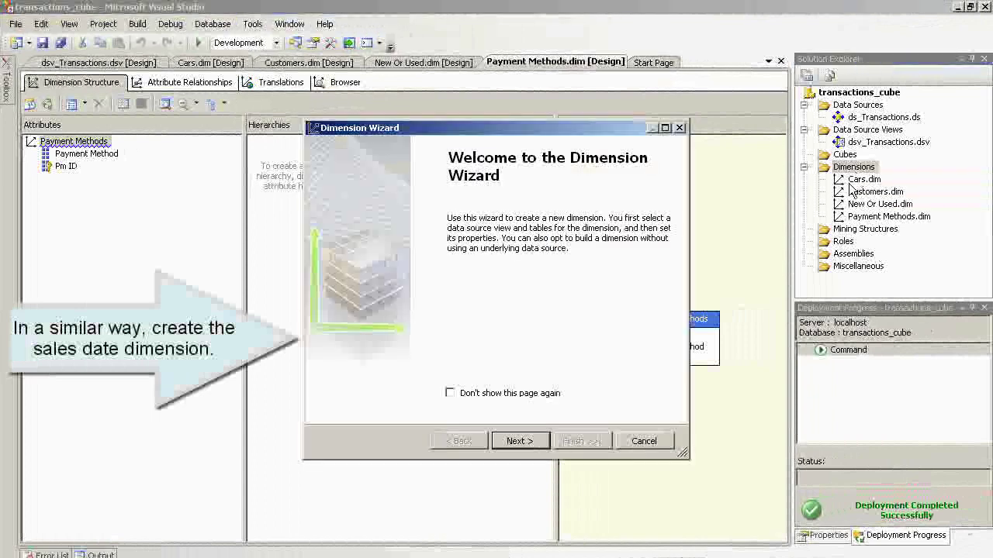
pyautogui.click(517, 441)
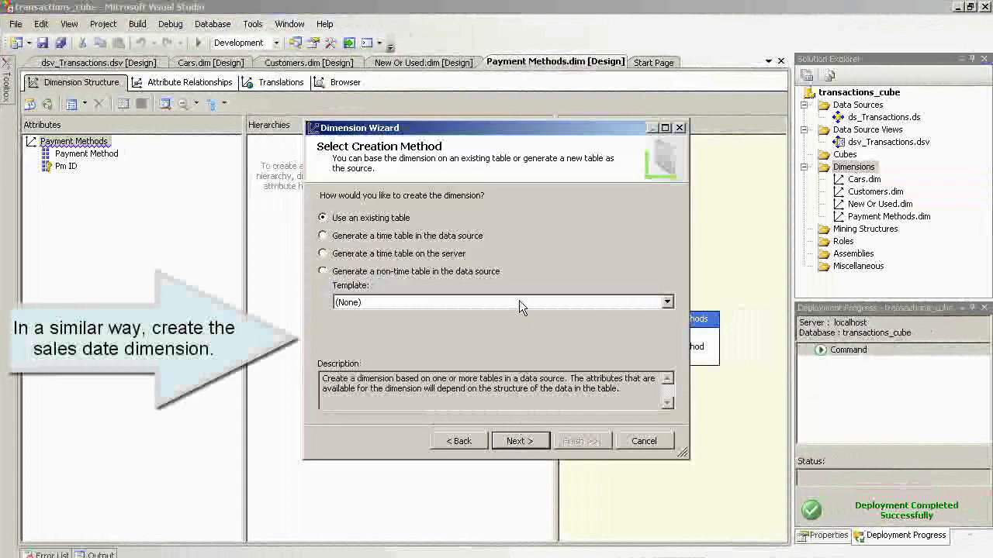
pyautogui.click(516, 442)
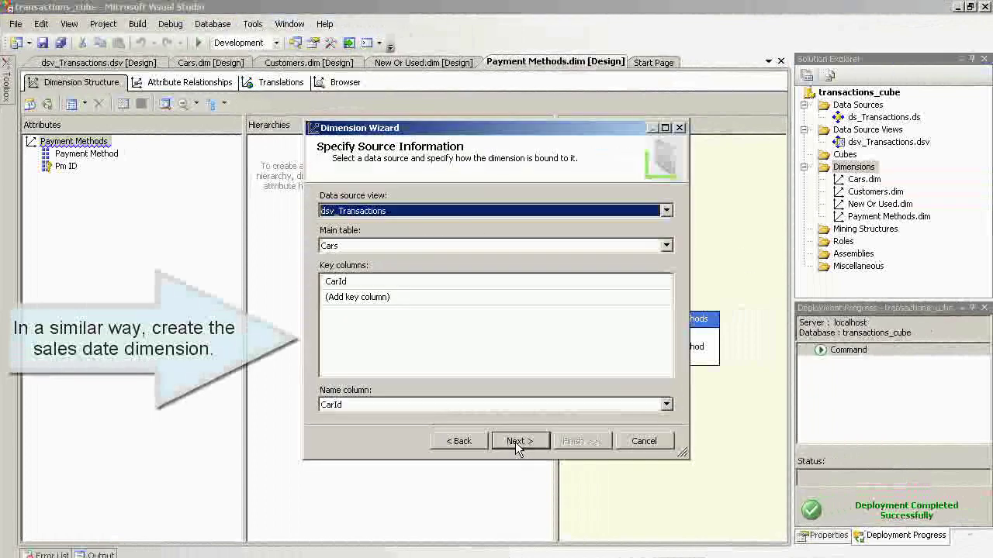
pyautogui.click(534, 246)
pyautogui.click(495, 300)
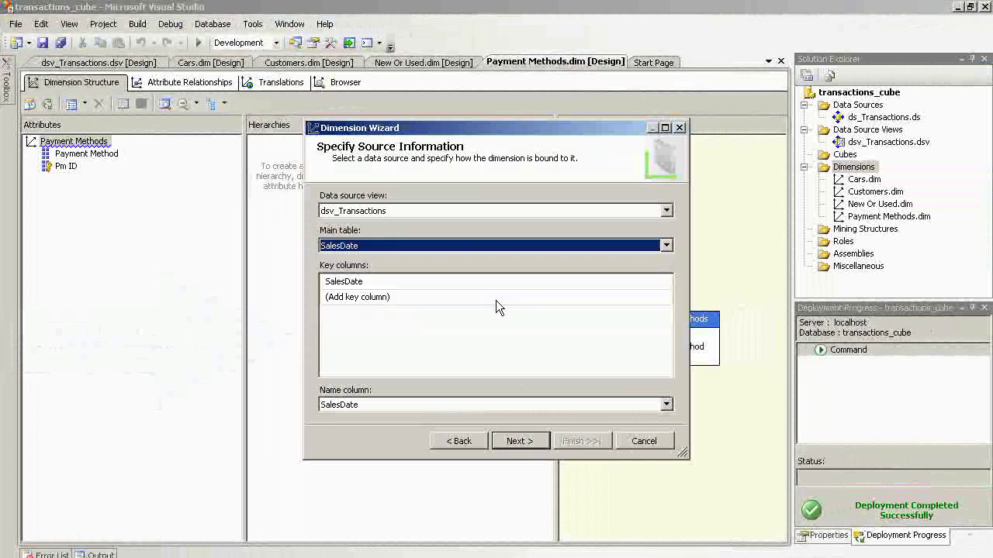
# - Include the Year, Month and Day attributes, finish the wizard, and start a hierarchy with Year
pyautogui.click(520, 441)
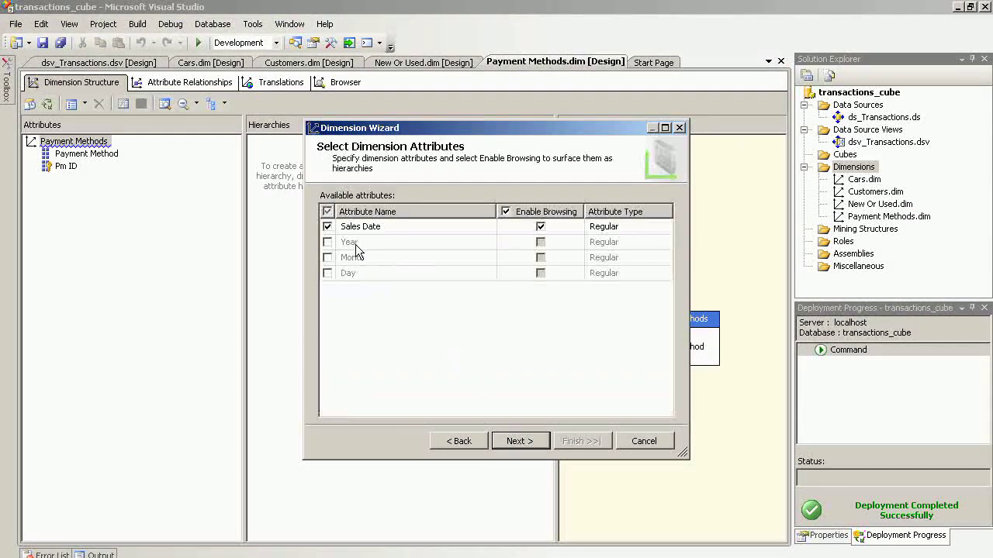
pyautogui.click(326, 242)
pyautogui.click(327, 257)
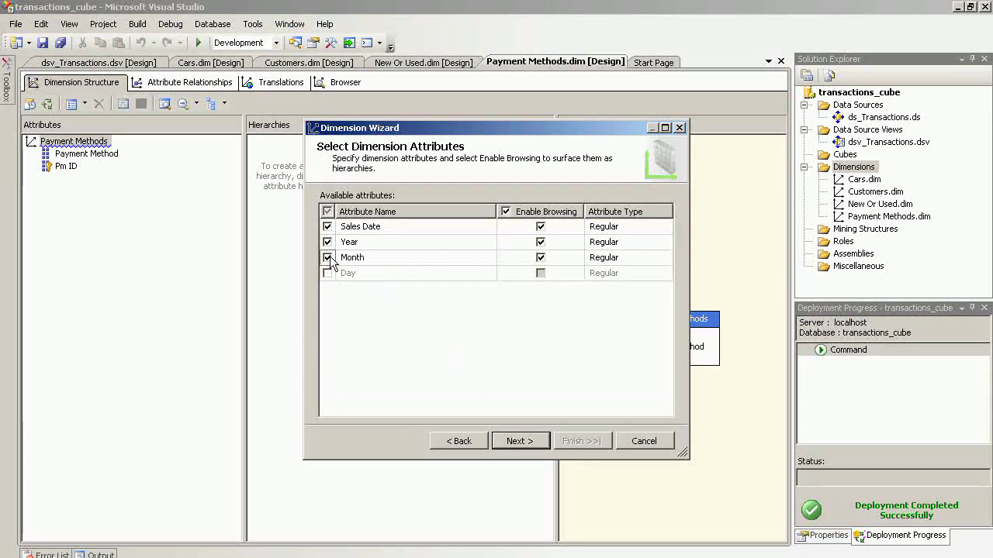
pyautogui.click(327, 273)
pyautogui.click(521, 440)
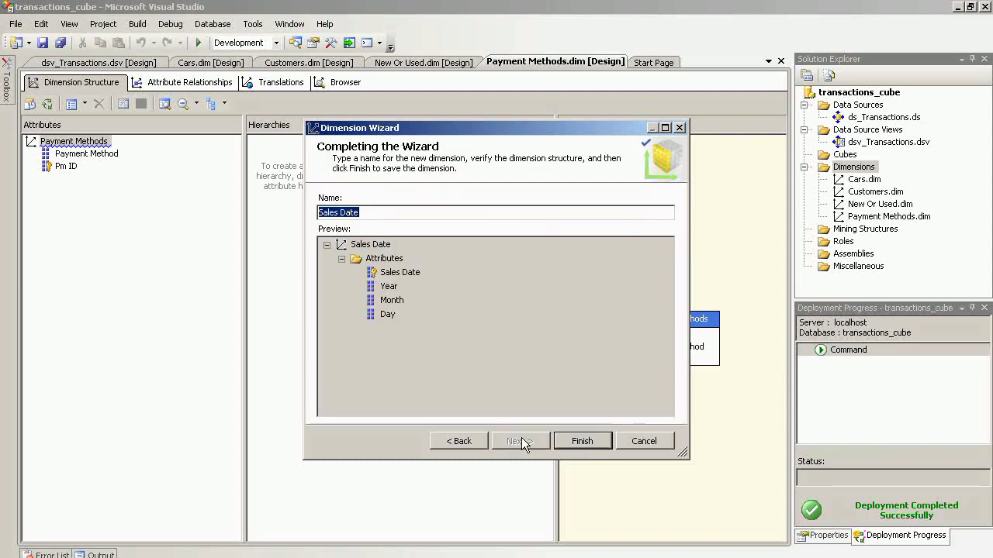
pyautogui.click(583, 441)
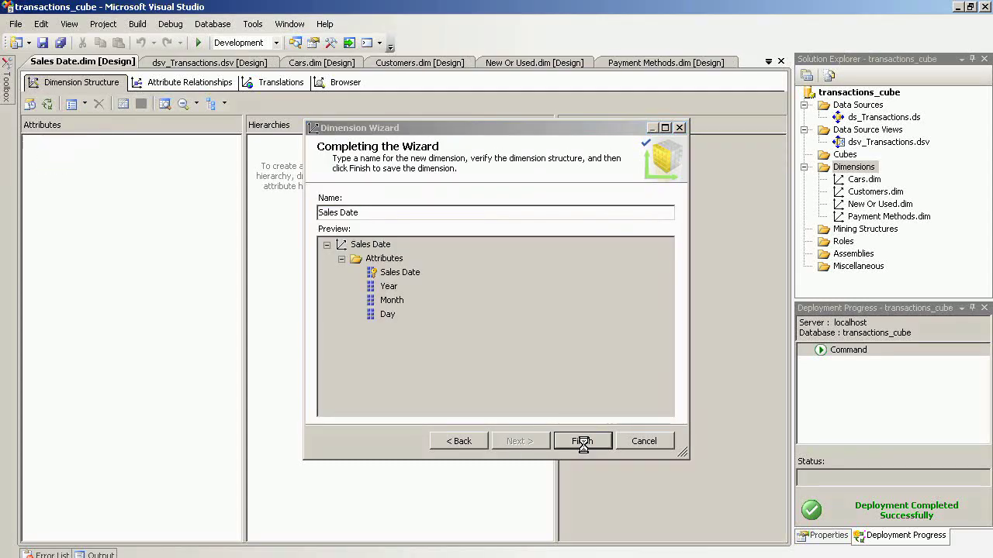
pyautogui.moveTo(66, 191); pyautogui.dragTo(283, 167)
# - Add Month and Day as levels below Year and rename the hierarchy Year Month Day
pyautogui.moveTo(69, 170); pyautogui.dragTo(286, 183)
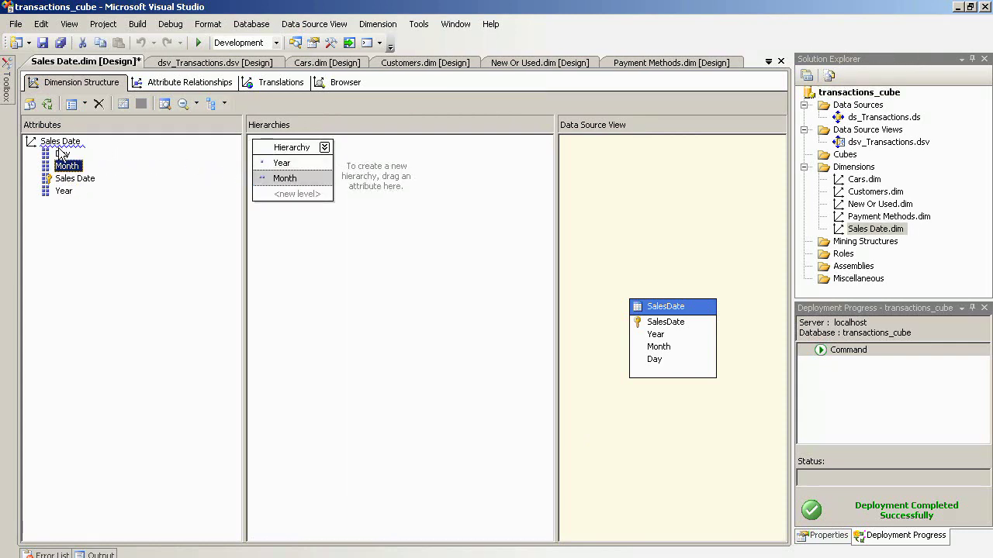
pyautogui.moveTo(62, 154); pyautogui.dragTo(285, 202)
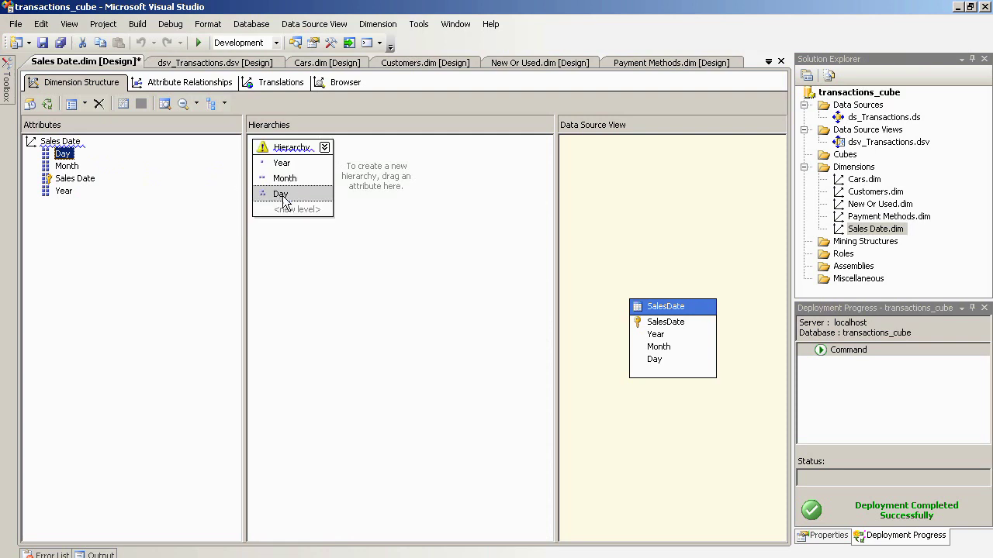
pyautogui.click(287, 142)
pyautogui.rightClick(287, 142)
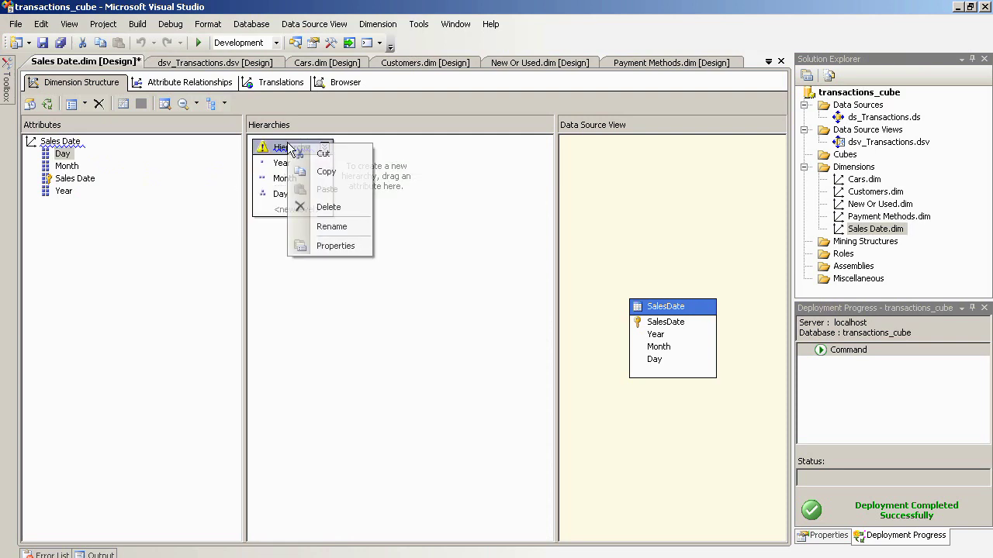
pyautogui.click(331, 226)
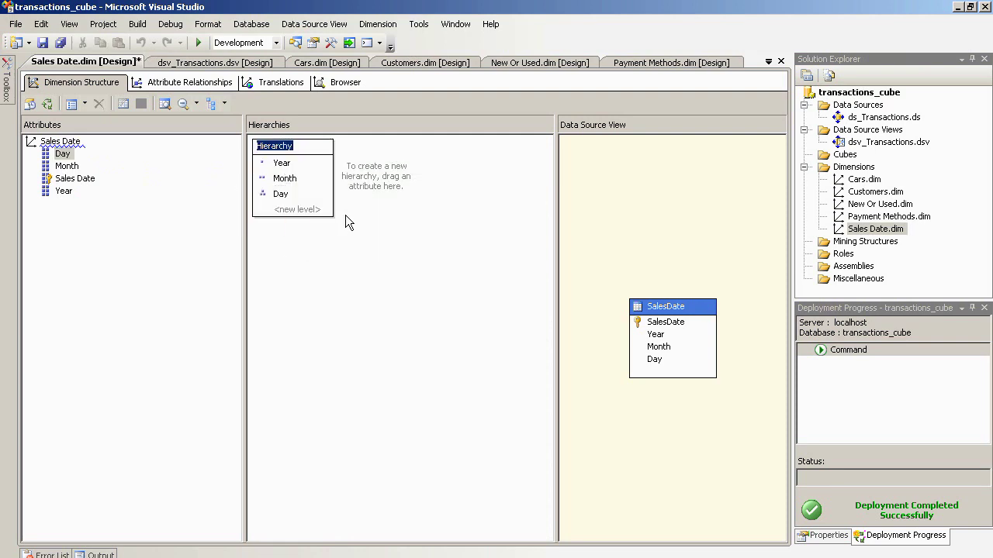
pyautogui.write('Year')
# - Deploy the project and process Sales Date.dim, closing both processing dialogs
pyautogui.rightClick(875, 230)
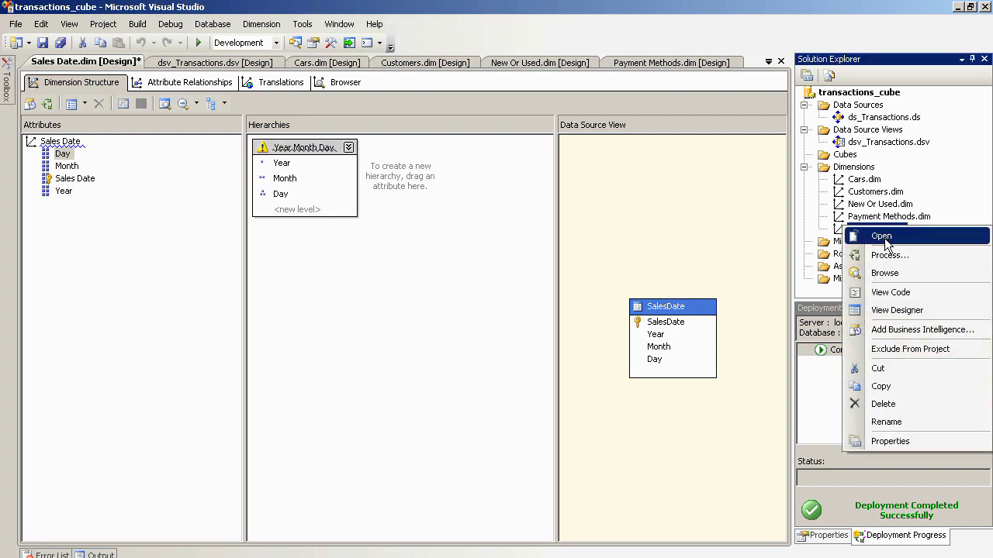
pyautogui.click(884, 238)
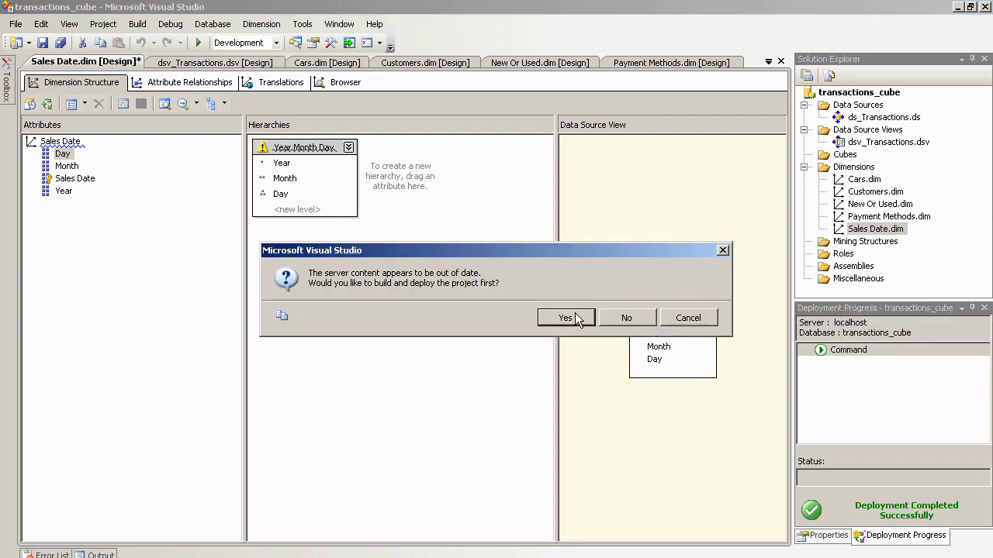
pyautogui.click(575, 312)
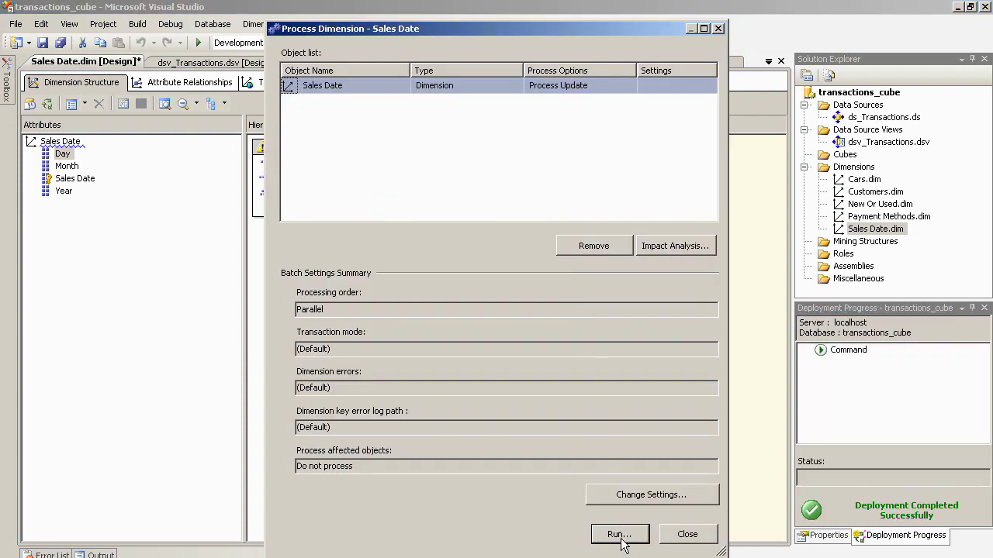
pyautogui.click(620, 535)
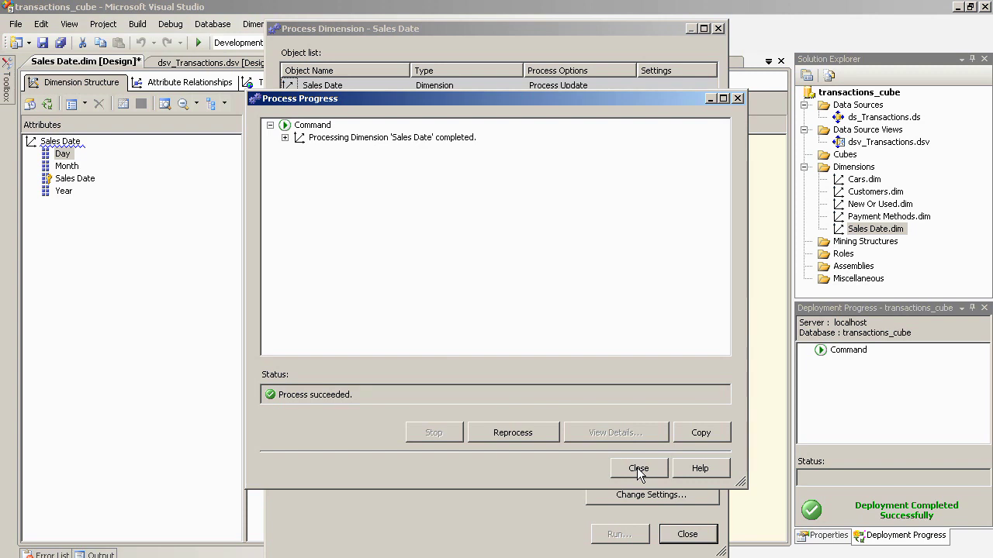
pyautogui.click(637, 468)
pyautogui.click(687, 534)
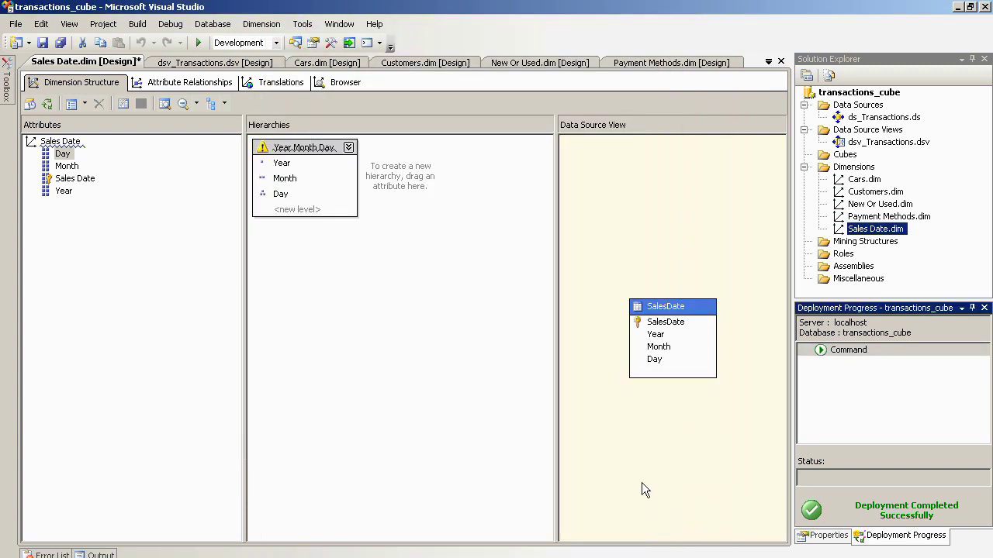
# - Browse Sales Date, expanding All, 2011, 2014 and month 01 of 2014 to list its days
pyautogui.click(341, 82)
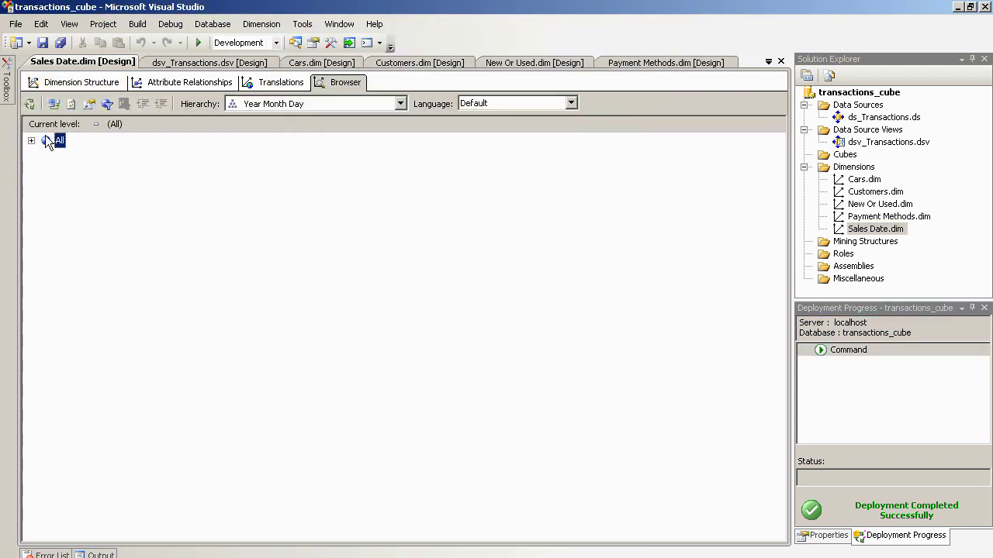
pyautogui.click(32, 140)
pyautogui.click(46, 156)
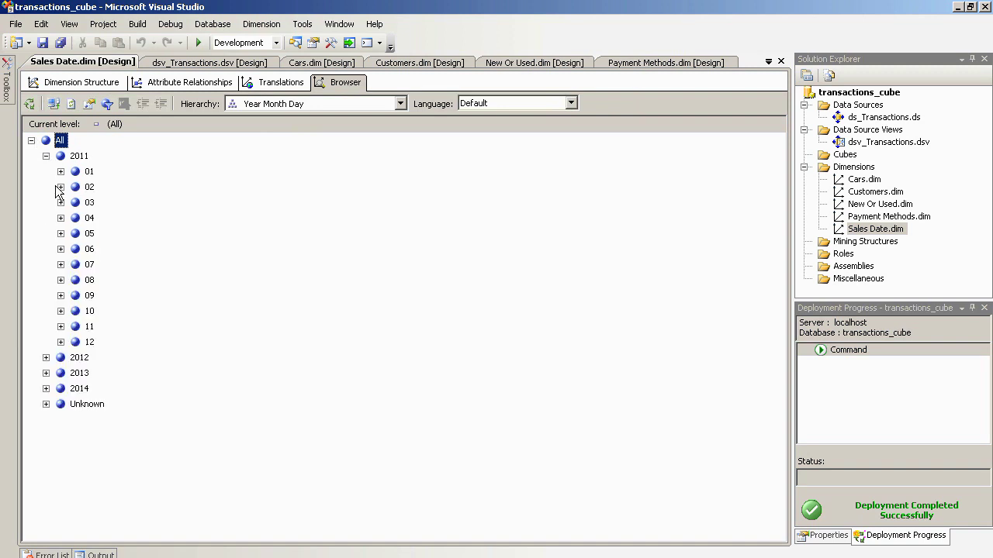
pyautogui.click(46, 388)
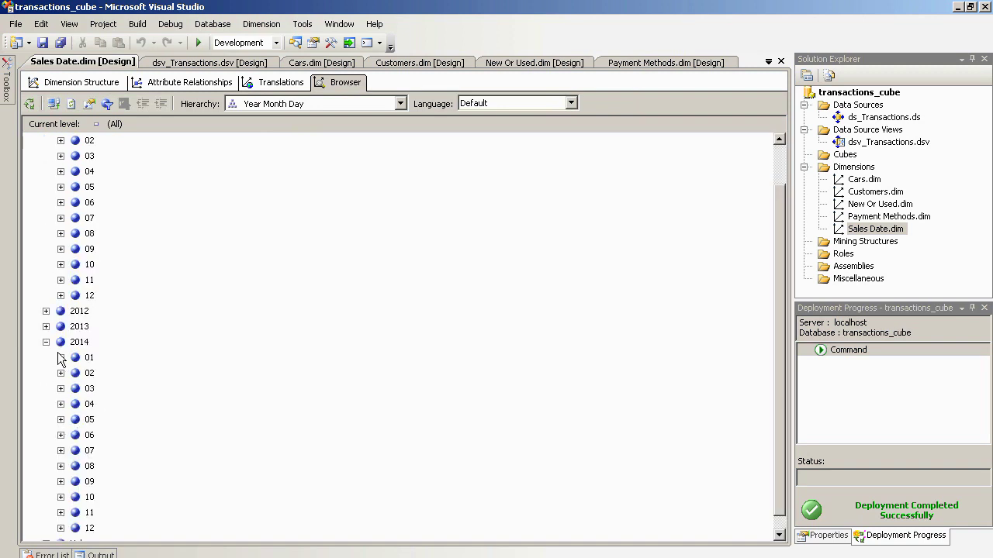
pyautogui.click(60, 357)
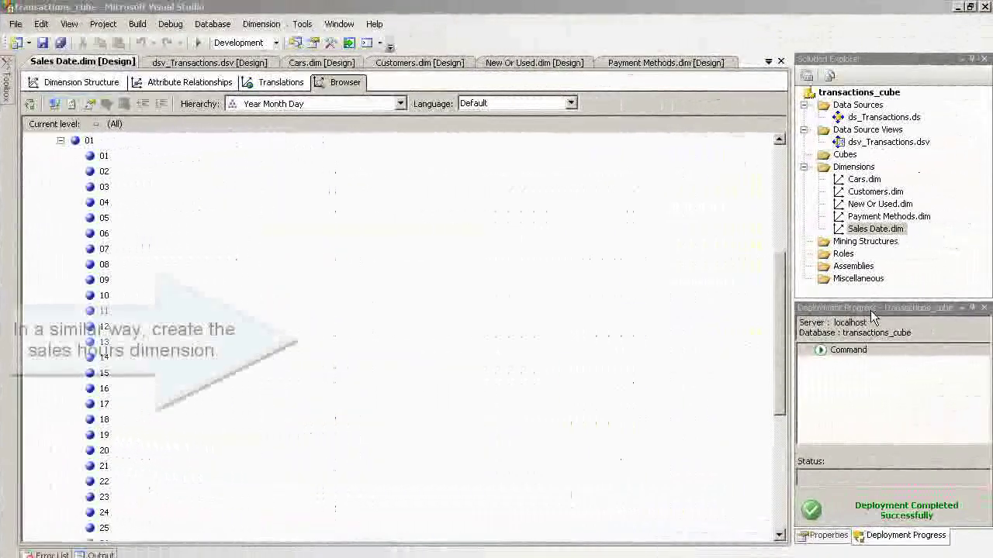
# - Create a dimension from the existing SalesHour table, adding Range Hour and Hour alongside Sh ID
pyautogui.rightClick(868, 169)
pyautogui.click(858, 177)
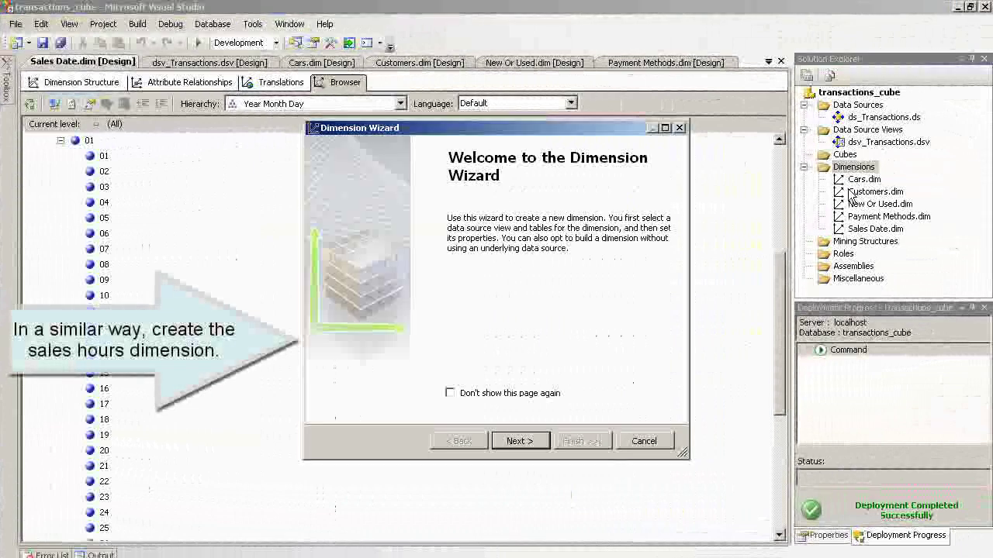
pyautogui.click(518, 442)
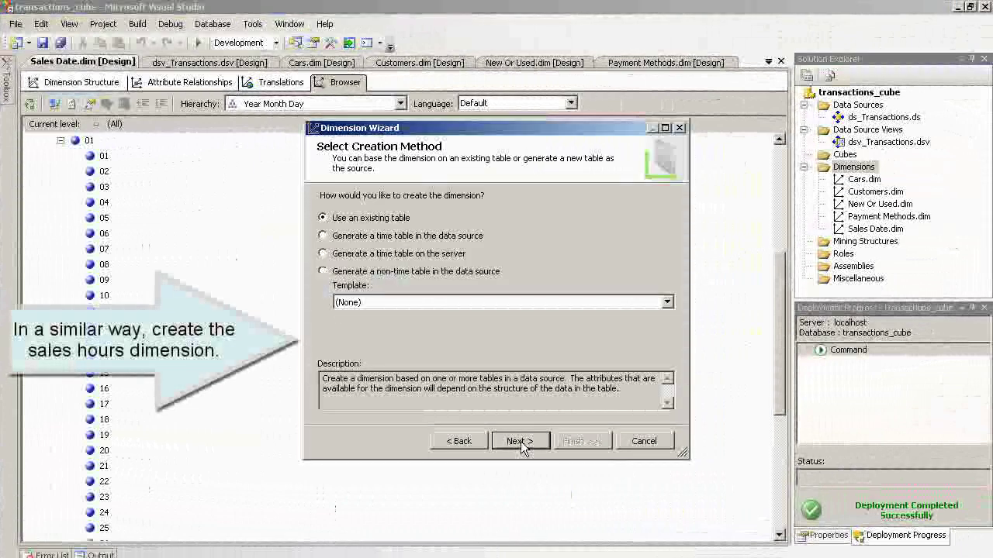
pyautogui.click(518, 443)
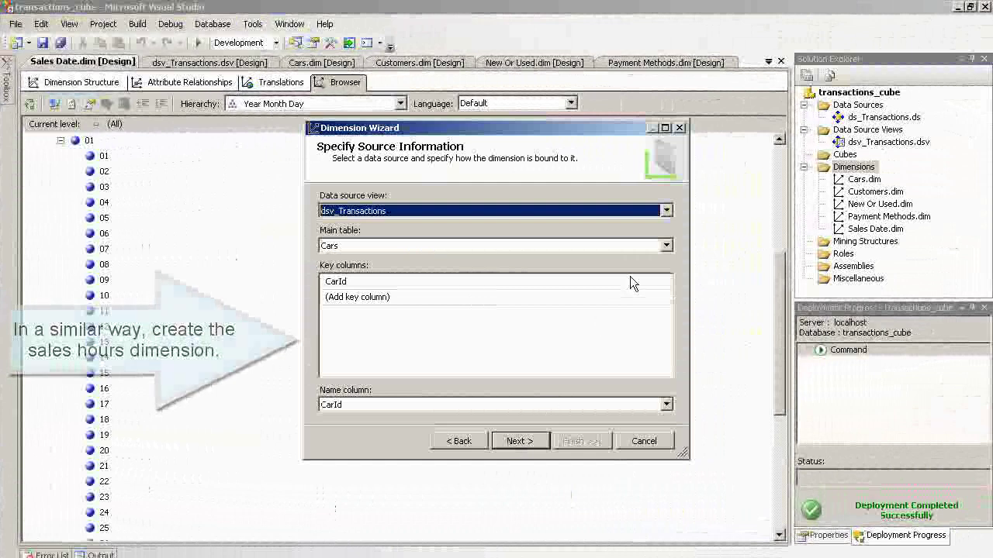
pyautogui.click(669, 245)
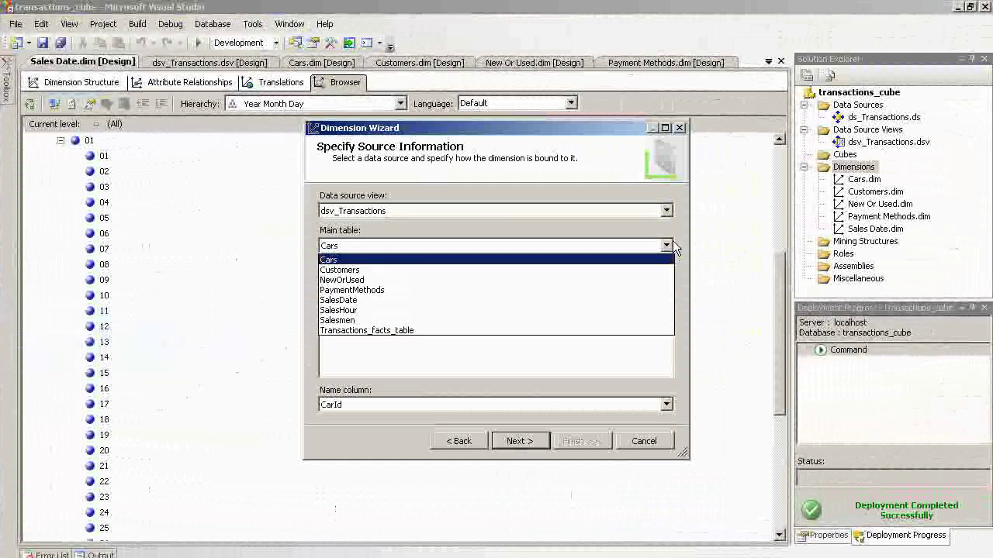
pyautogui.click(575, 310)
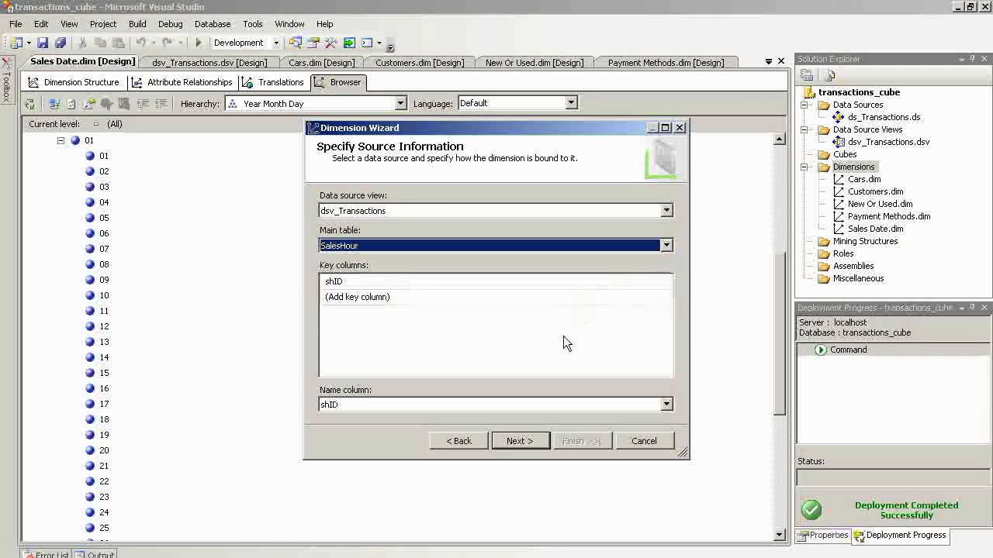
pyautogui.click(520, 442)
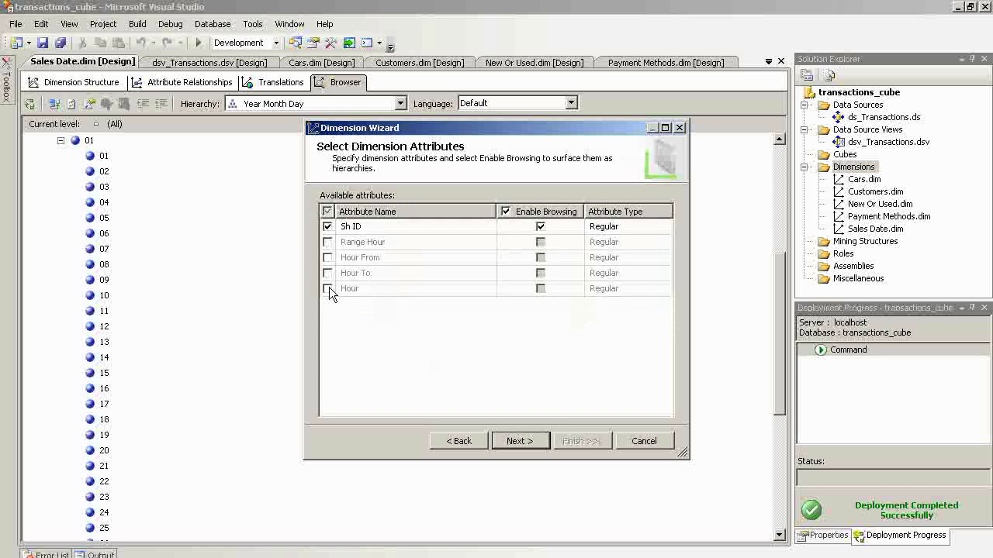
pyautogui.click(328, 242)
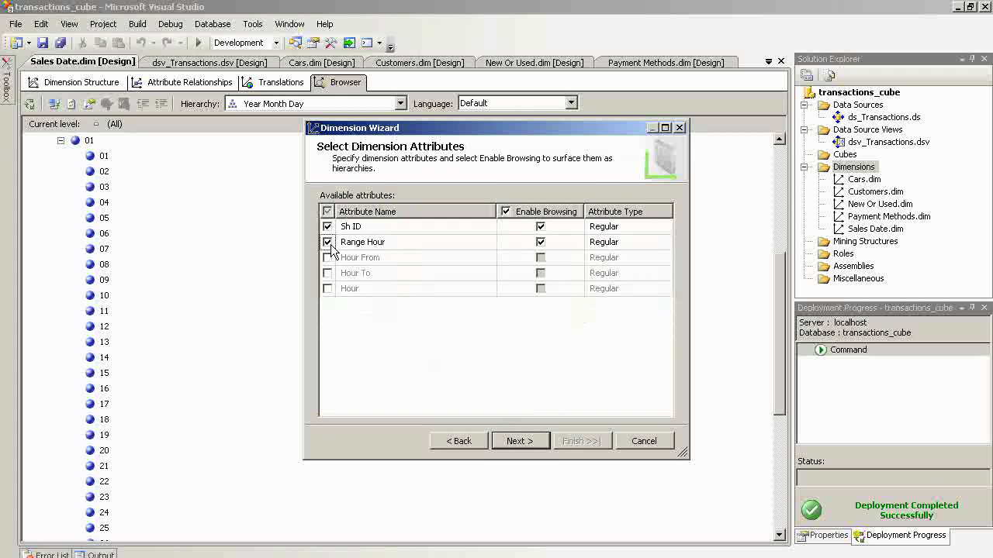
pyautogui.click(328, 288)
pyautogui.click(526, 446)
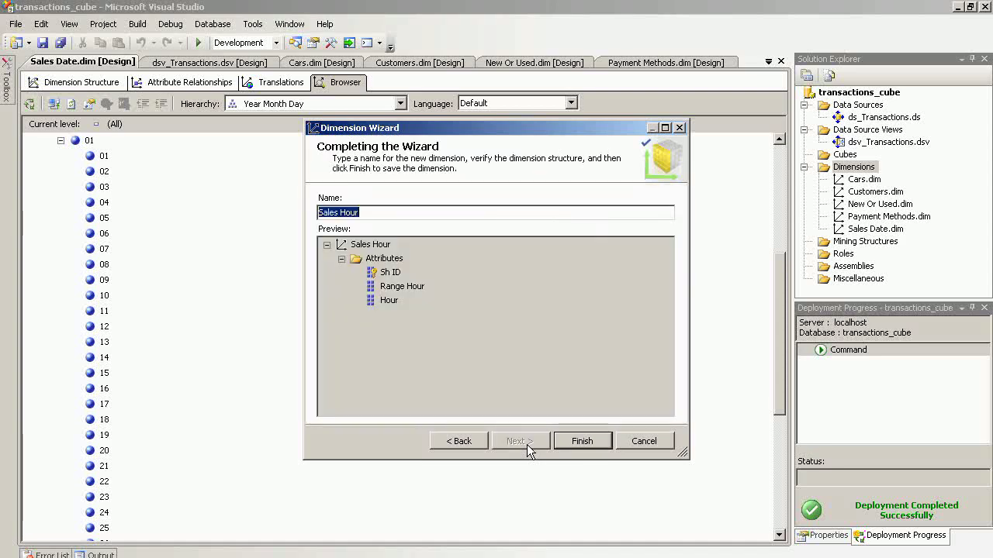
pyautogui.click(577, 439)
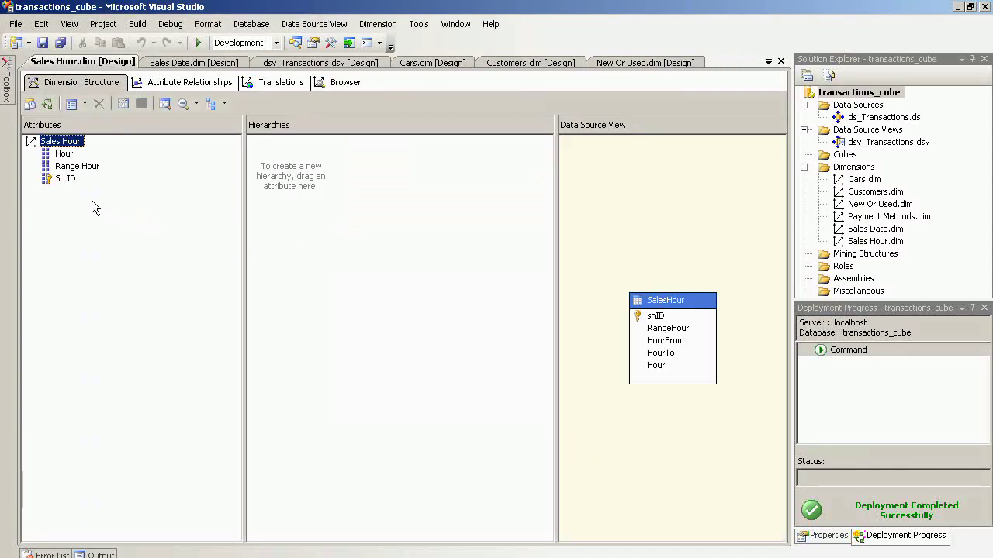
# - Build a hierarchy of Range Hour over Hour and rename it Hours
pyautogui.moveTo(77, 166); pyautogui.dragTo(302, 165)
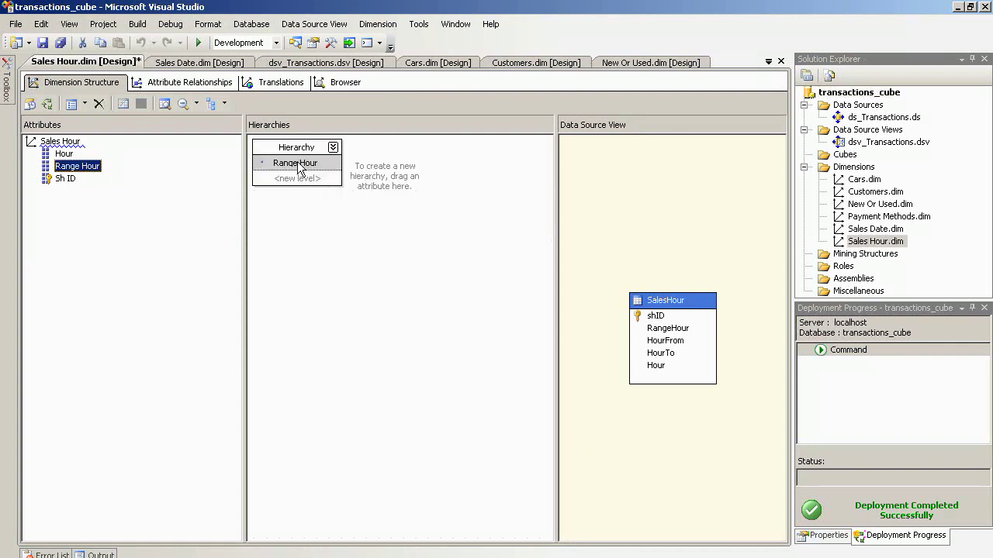
pyautogui.moveTo(69, 155); pyautogui.dragTo(284, 180)
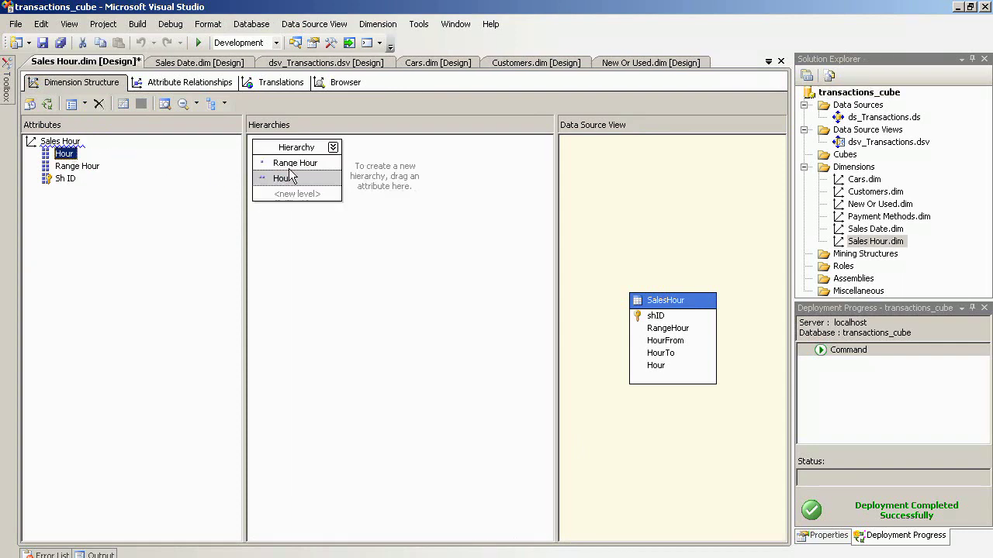
pyautogui.click(297, 149)
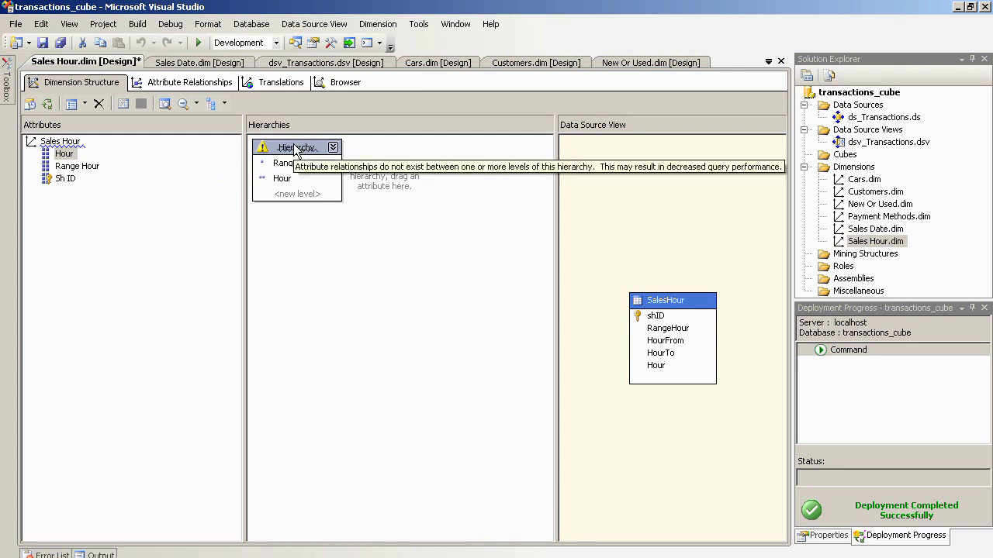
pyautogui.rightClick(297, 149)
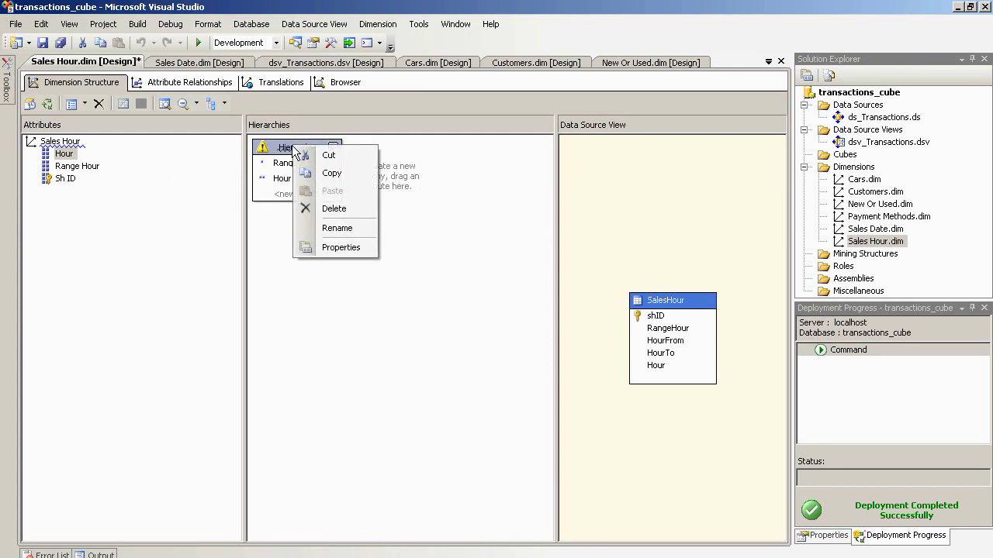
pyautogui.click(332, 228)
pyautogui.write('H')
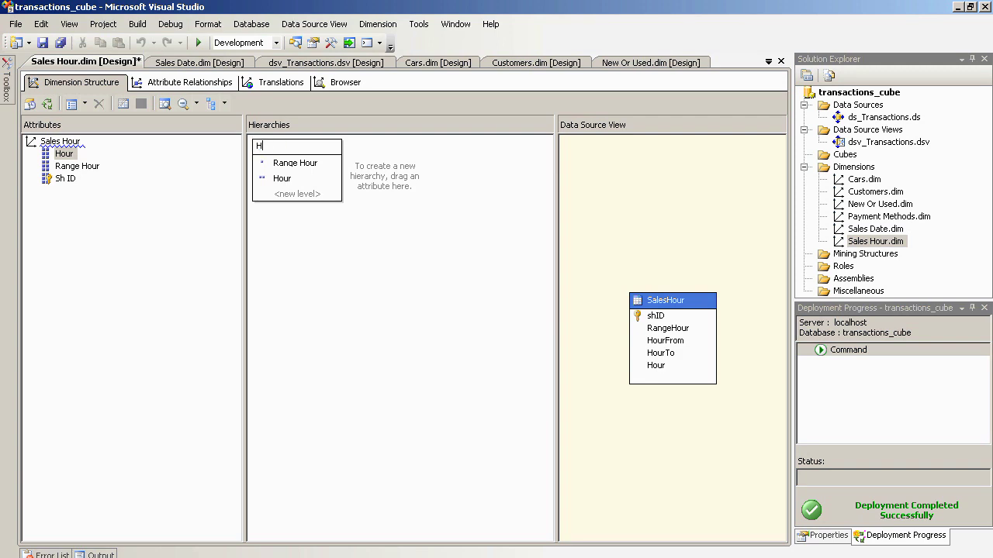
pyautogui.write('ours')
pyautogui.press('Return')
# - Deploy the project and fully process Sales Hour.dim, closing both processing dialogs
pyautogui.click(867, 243)
pyautogui.rightClick(867, 248)
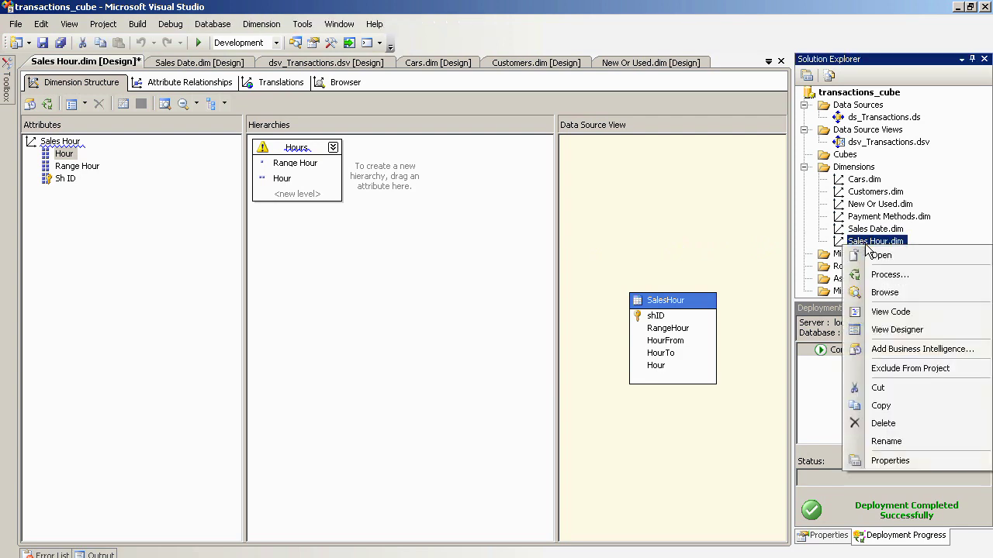
pyautogui.click(869, 275)
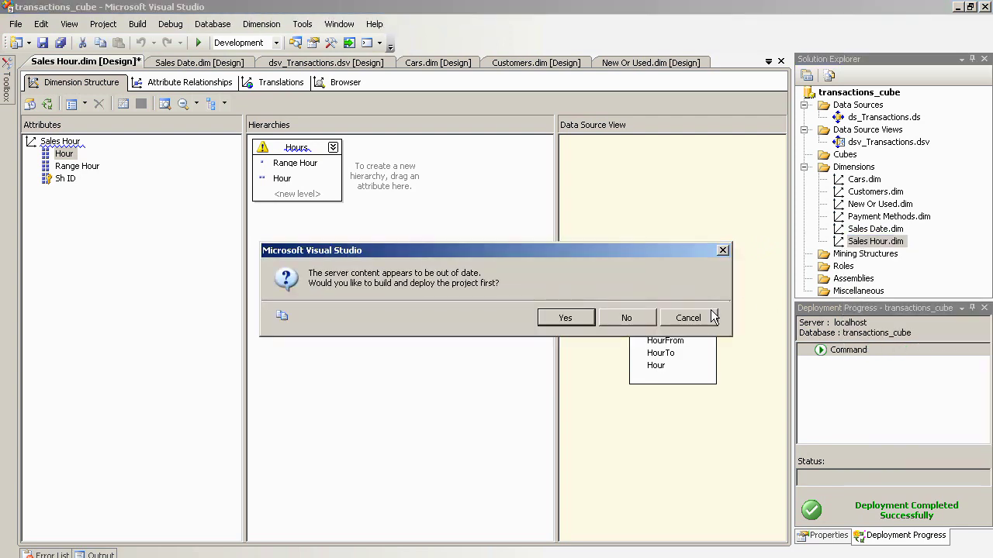
pyautogui.click(565, 318)
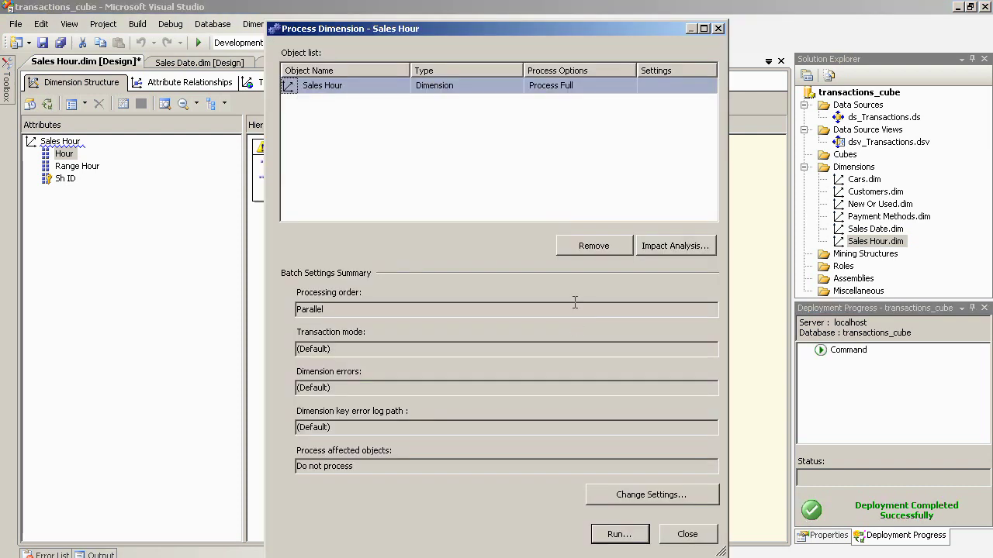
pyautogui.click(619, 536)
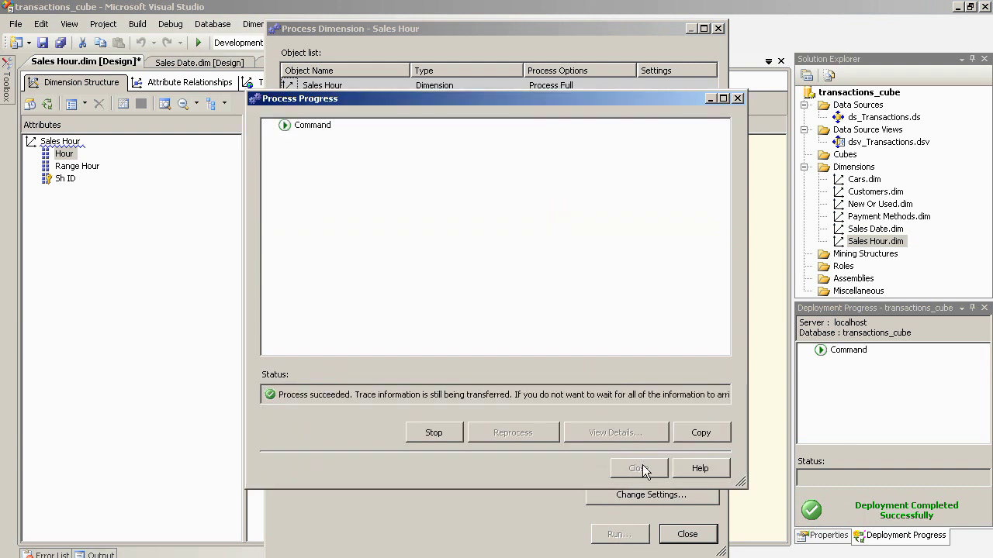
pyautogui.click(641, 470)
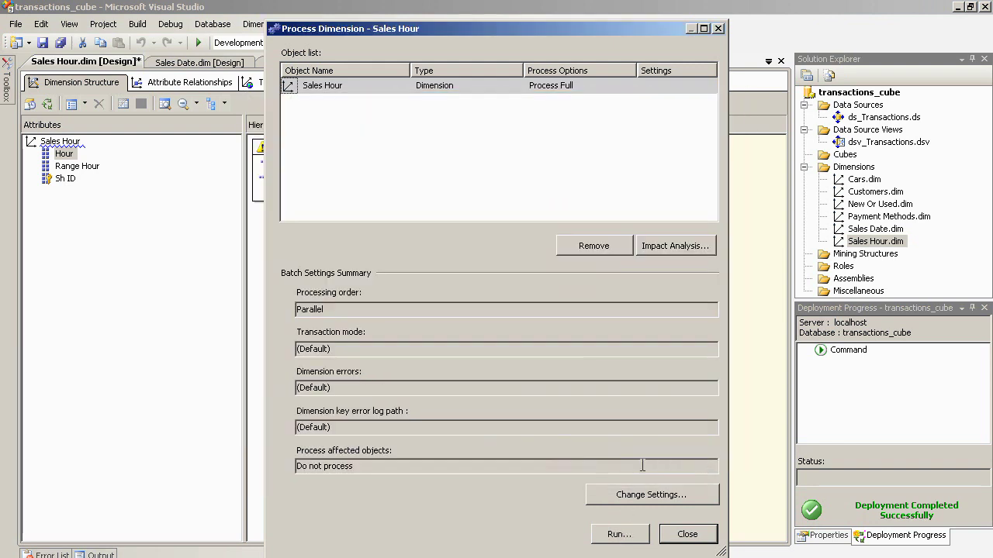
pyautogui.click(702, 535)
pyautogui.click(342, 84)
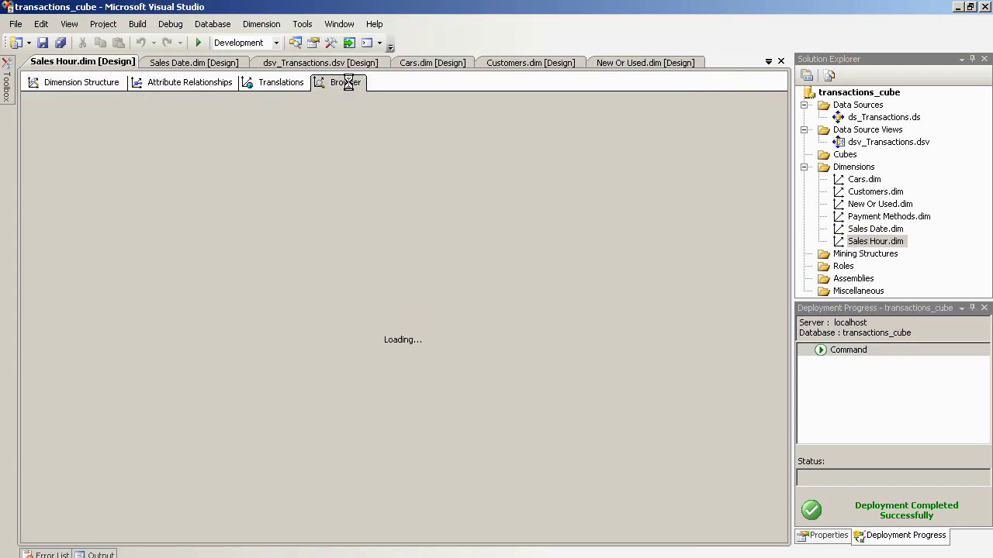
# - Expand All, then the 0-7, 16-23 and 8-15 ranges and both Unknown members in Hours
pyautogui.click(31, 140)
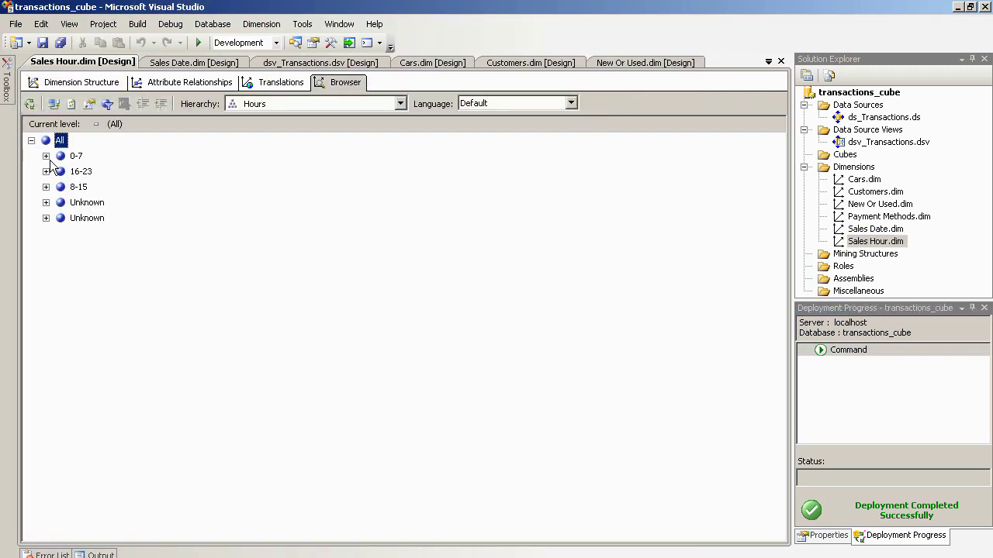
pyautogui.click(45, 156)
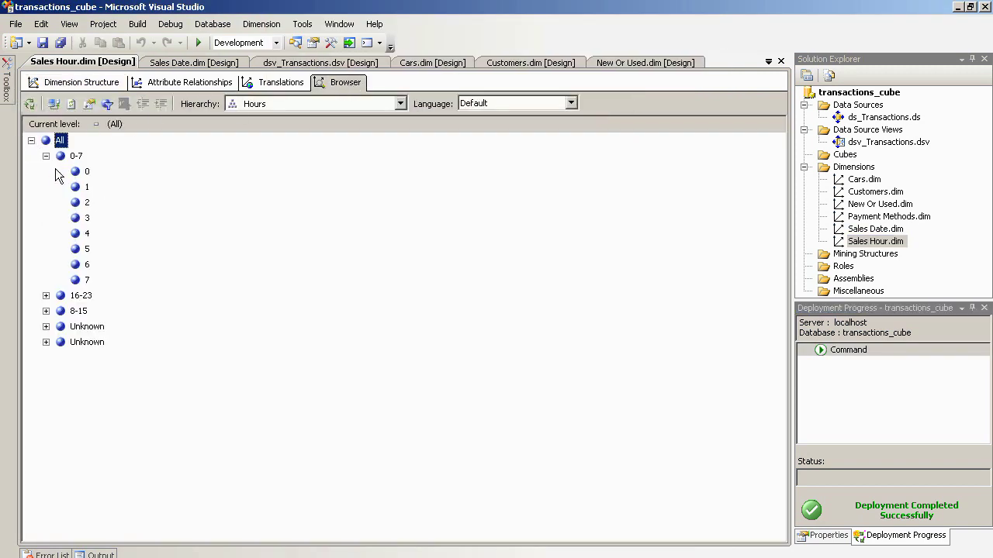
pyautogui.click(46, 295)
pyautogui.click(45, 435)
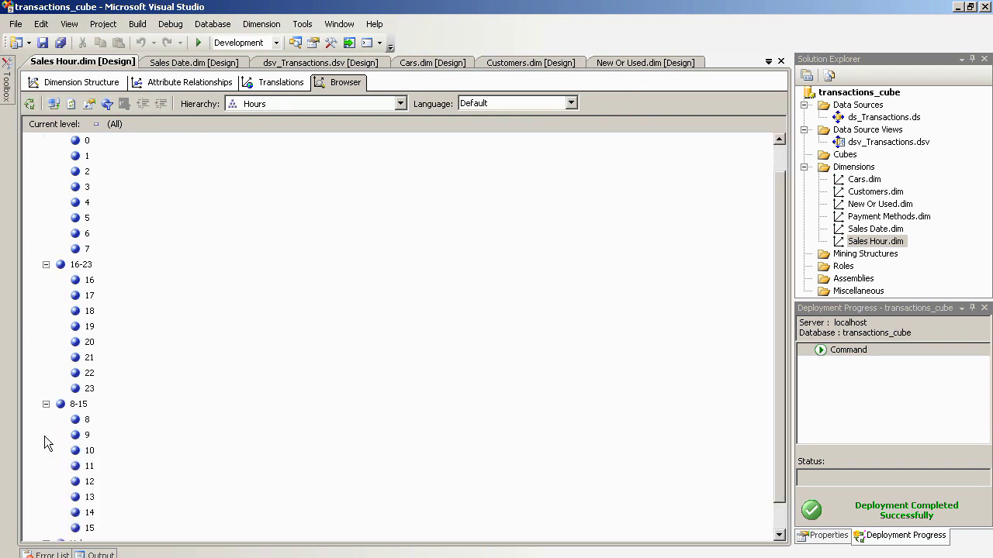
pyautogui.scroll(-1, 779, 302)
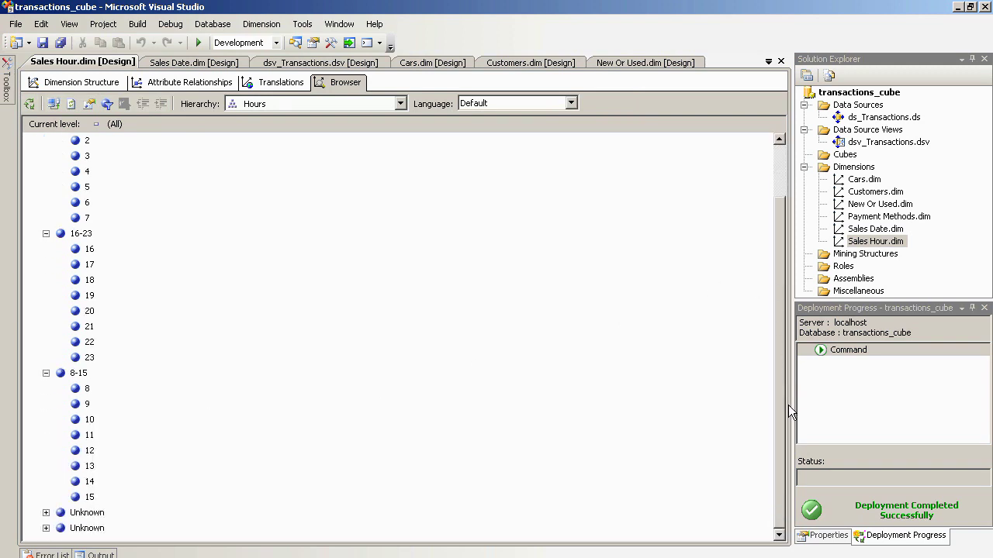
pyautogui.moveTo(788, 404); pyautogui.dragTo(803, 362)
pyautogui.click(46, 513)
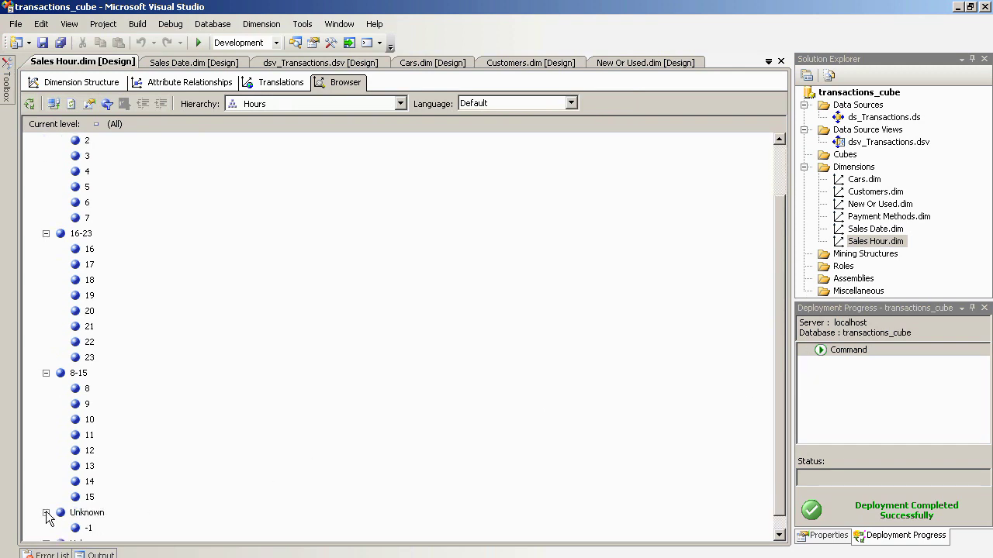
pyautogui.scroll(-1, 771, 386)
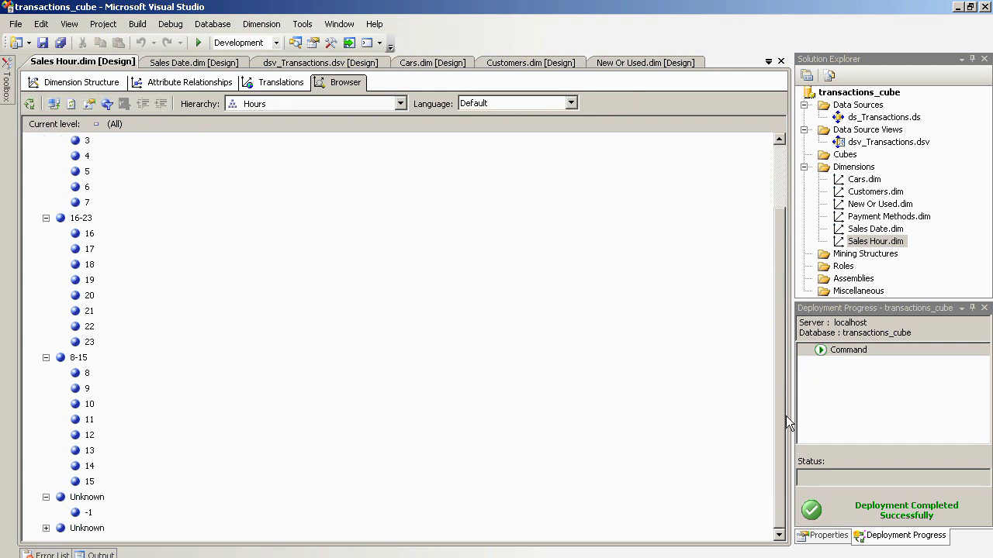
pyautogui.click(46, 528)
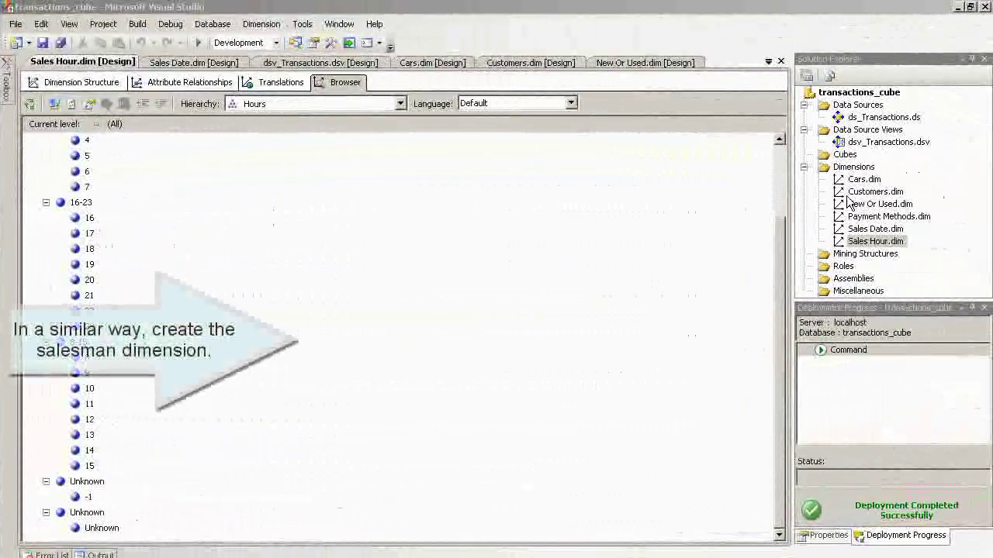
# - Build a new dimension from the existing Salesmen table with Name and Boss Id attributes
pyautogui.click(892, 172)
pyautogui.rightClick(846, 174)
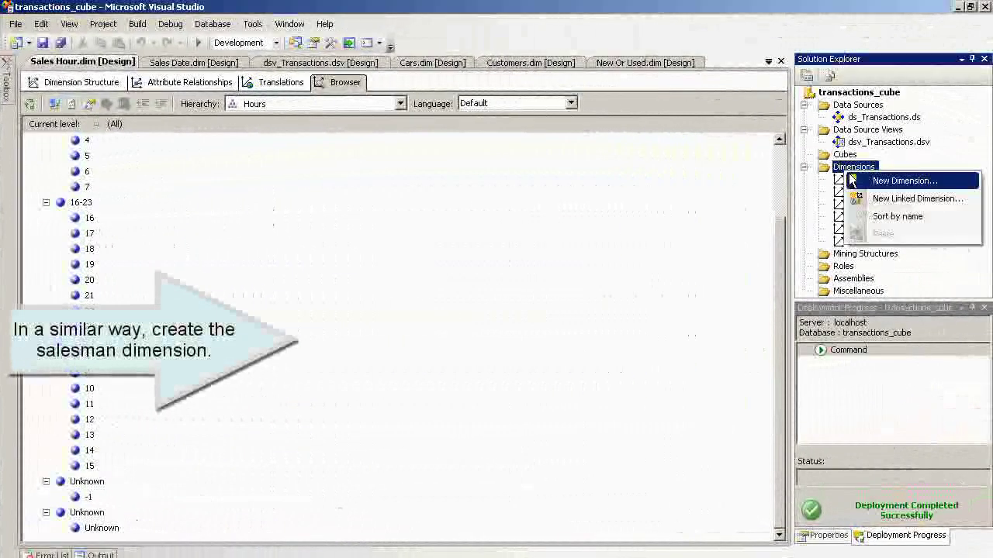
pyautogui.click(861, 179)
pyautogui.click(505, 440)
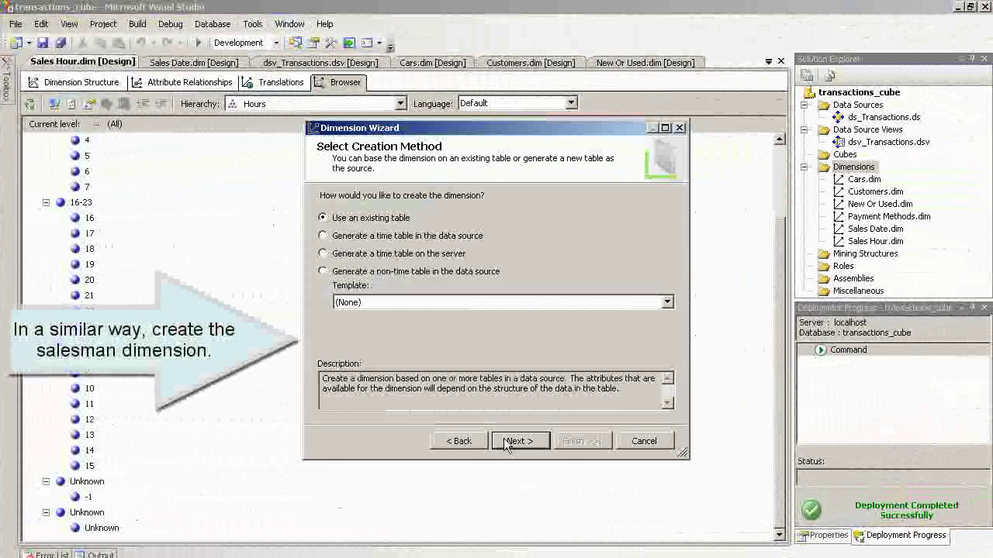
pyautogui.click(505, 441)
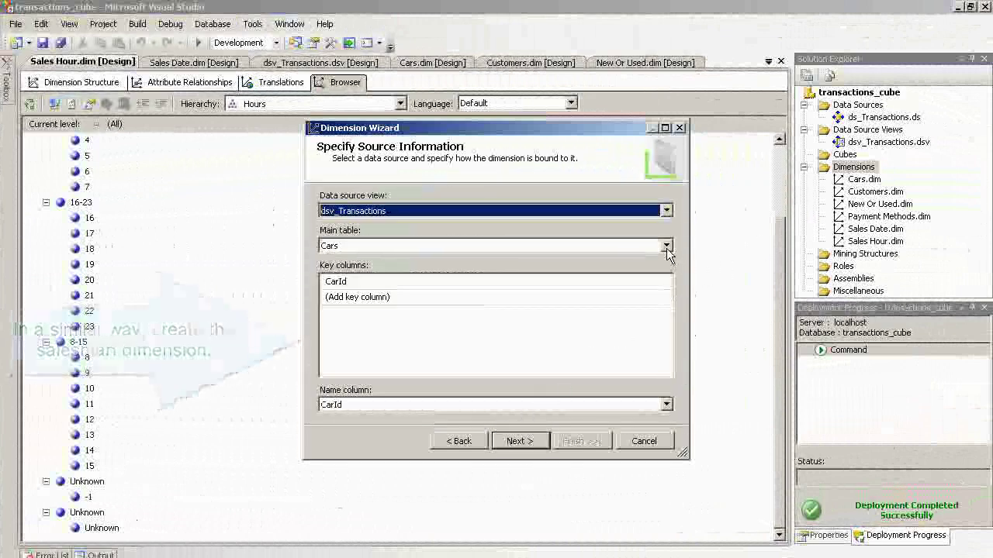
pyautogui.click(543, 245)
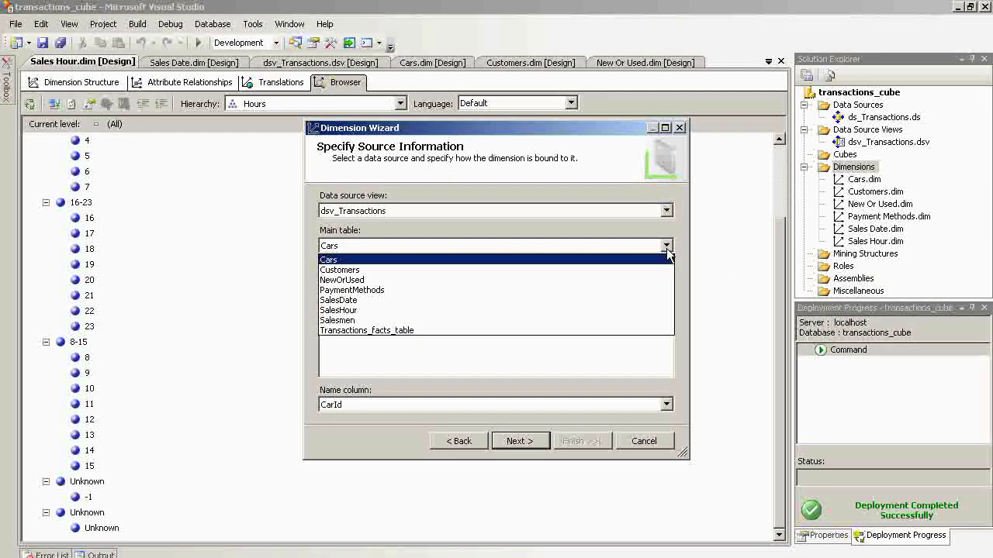
pyautogui.click(524, 319)
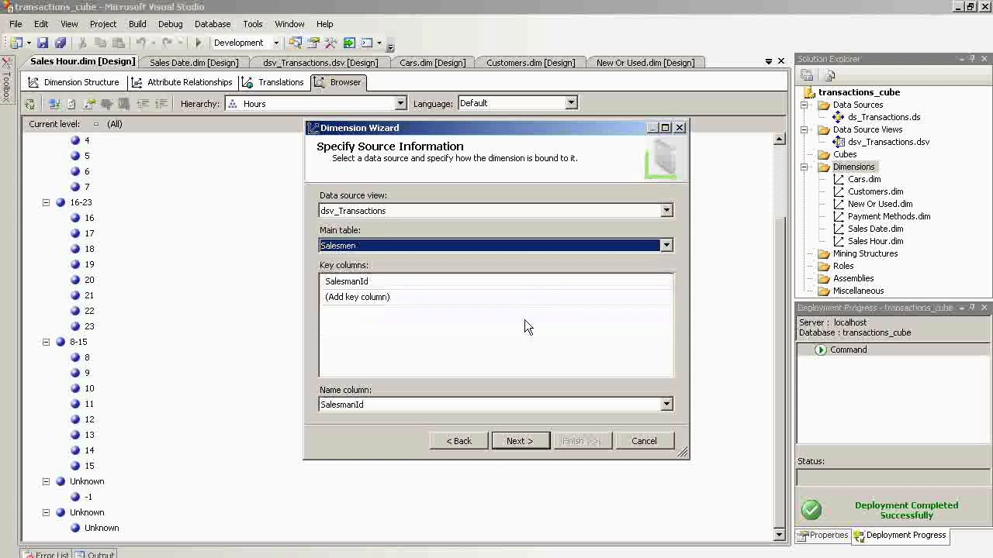
pyautogui.click(506, 440)
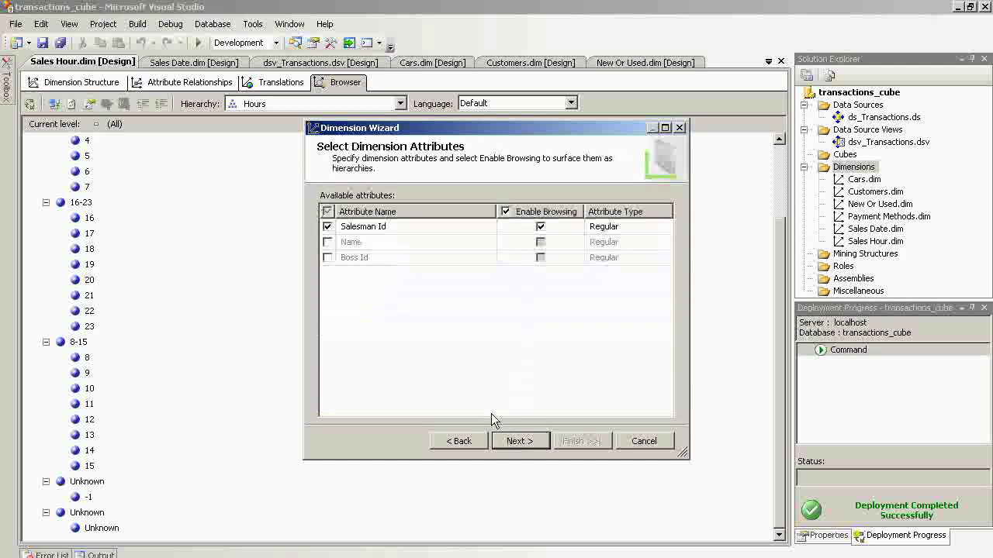
pyautogui.click(327, 243)
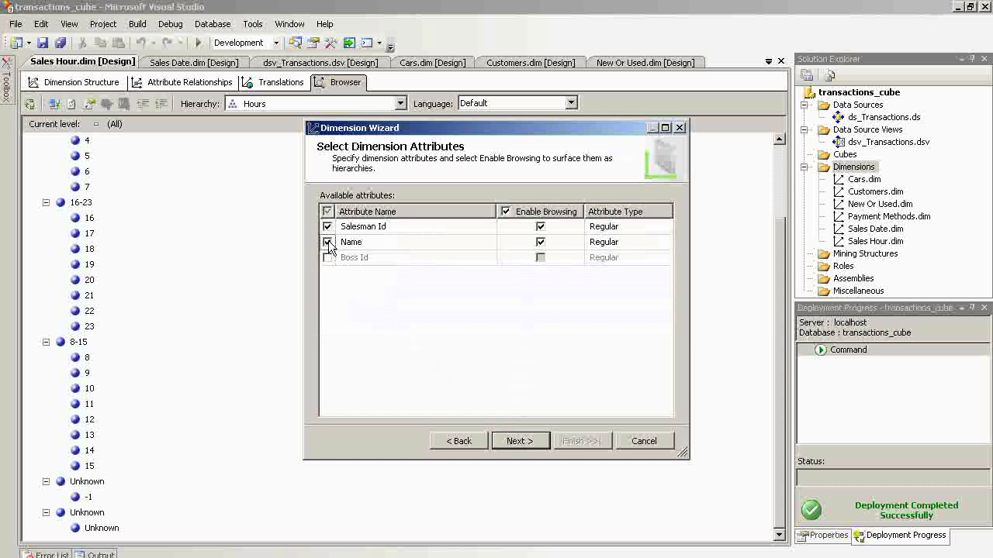
pyautogui.click(328, 259)
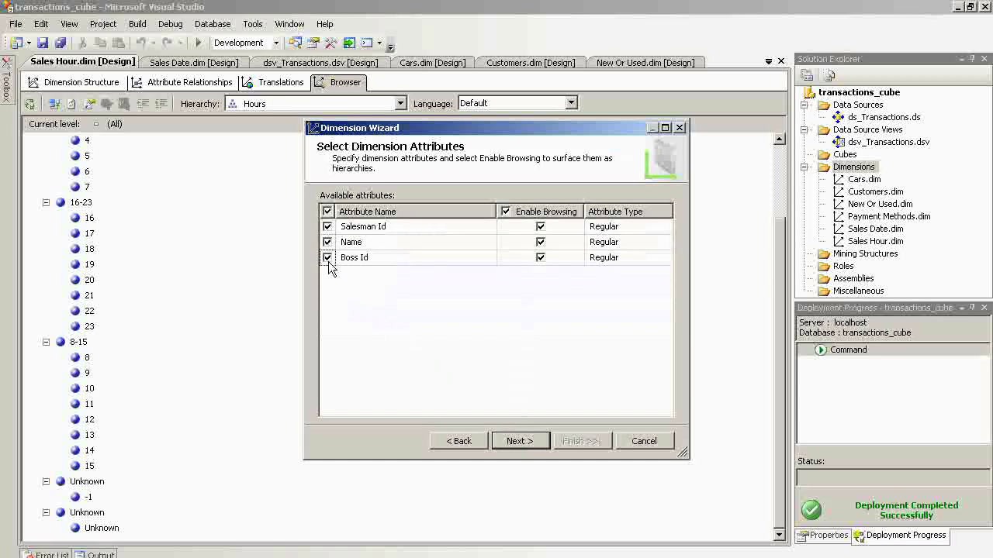
pyautogui.click(515, 442)
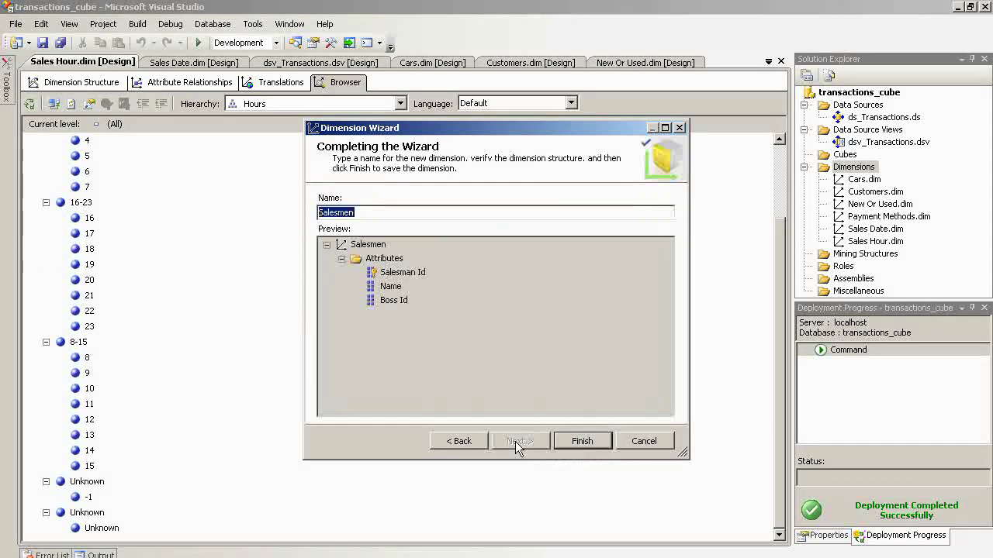
pyautogui.click(583, 441)
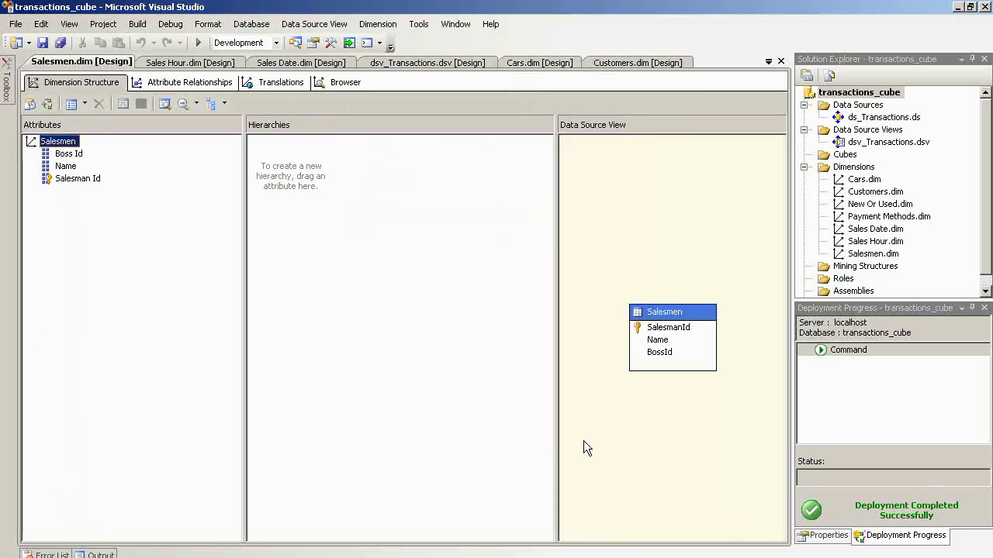
# - Build, deploy and fully process the Salesmen dimension, then switch to its Browser view
pyautogui.rightClick(865, 255)
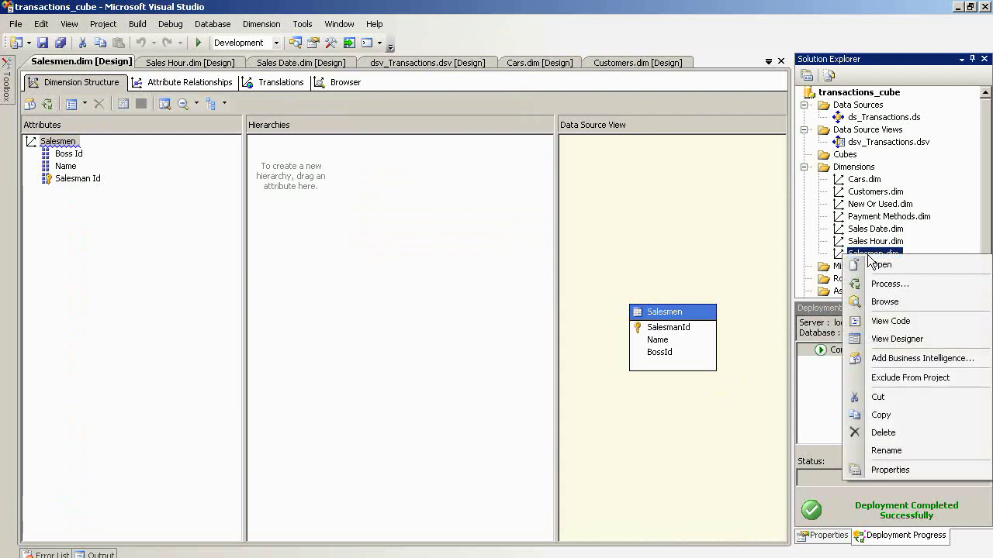
pyautogui.click(884, 284)
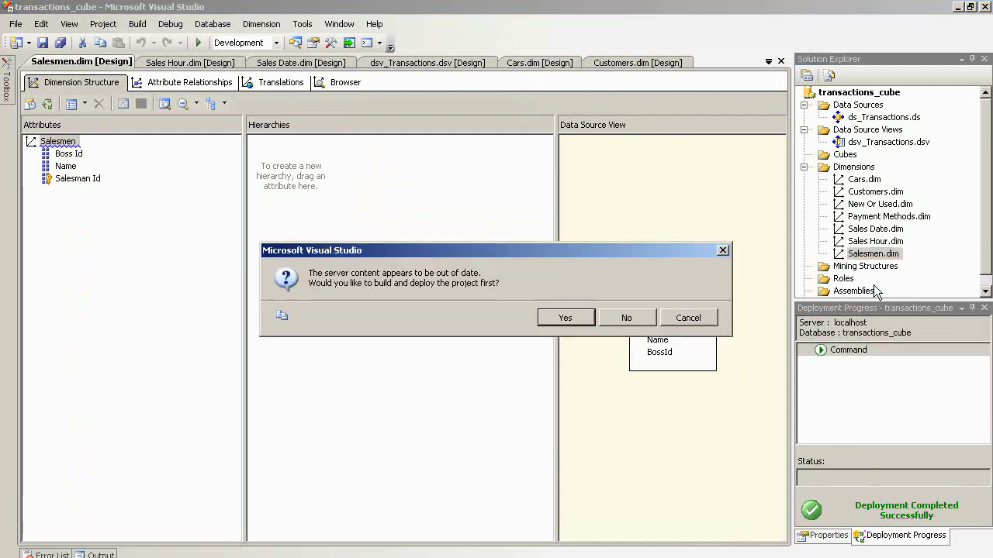
pyautogui.click(566, 318)
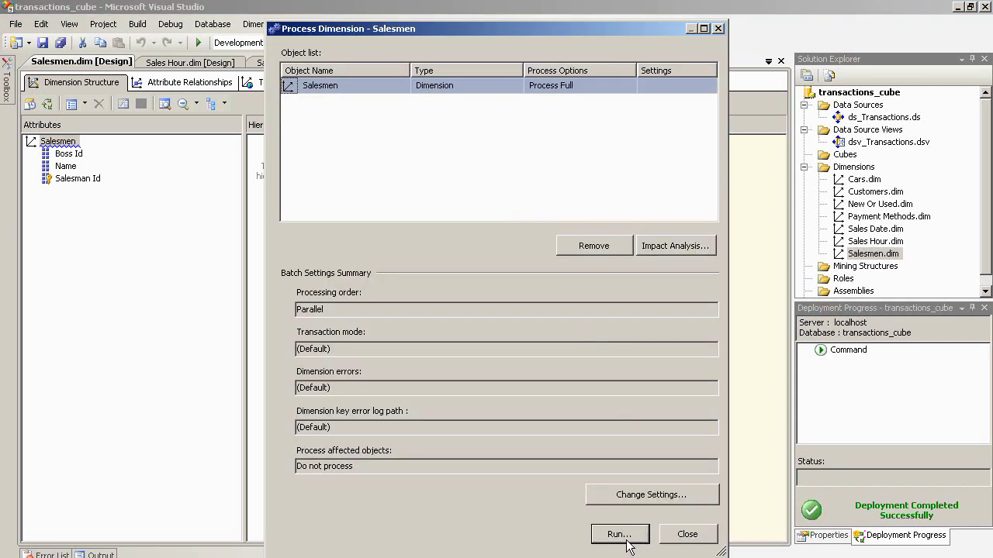
pyautogui.click(625, 534)
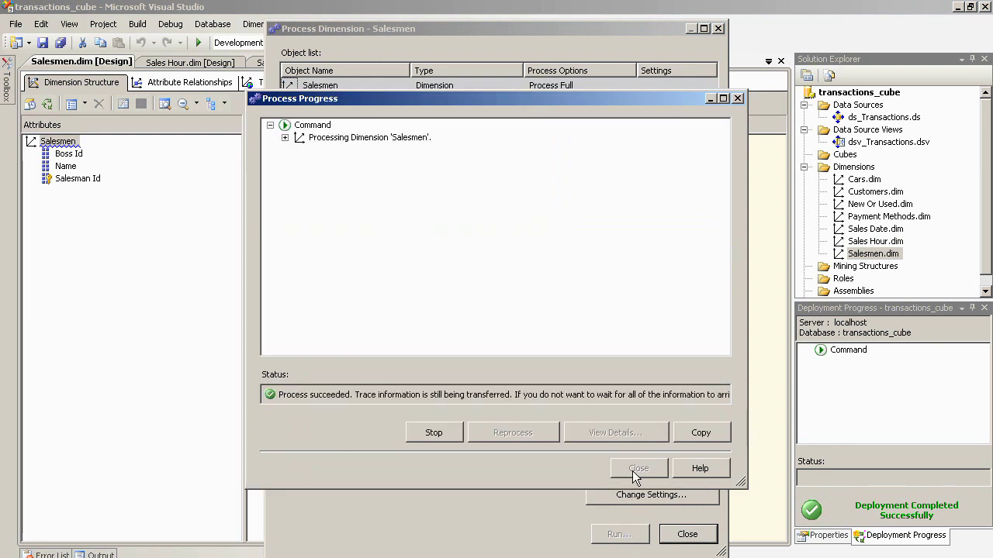
pyautogui.click(632, 470)
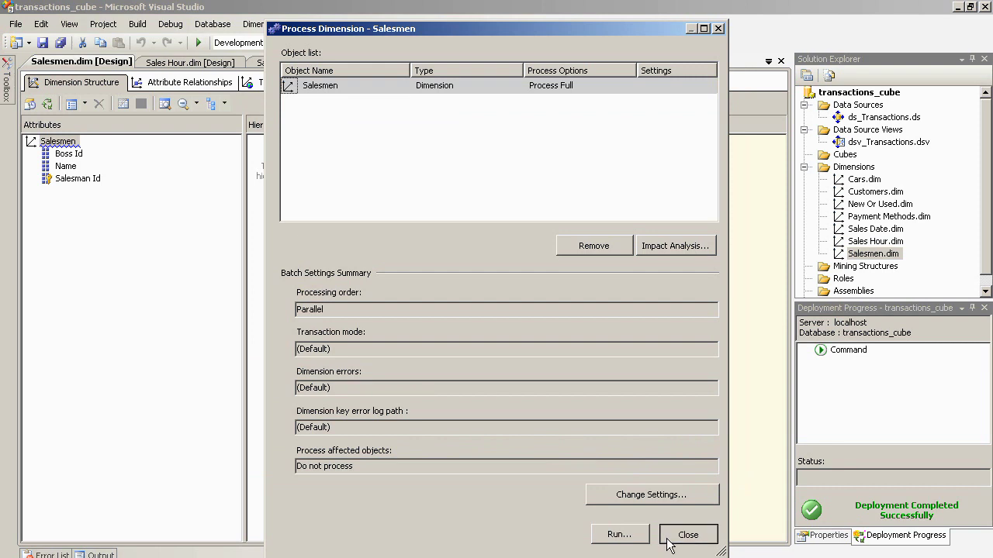
pyautogui.click(667, 541)
pyautogui.click(345, 83)
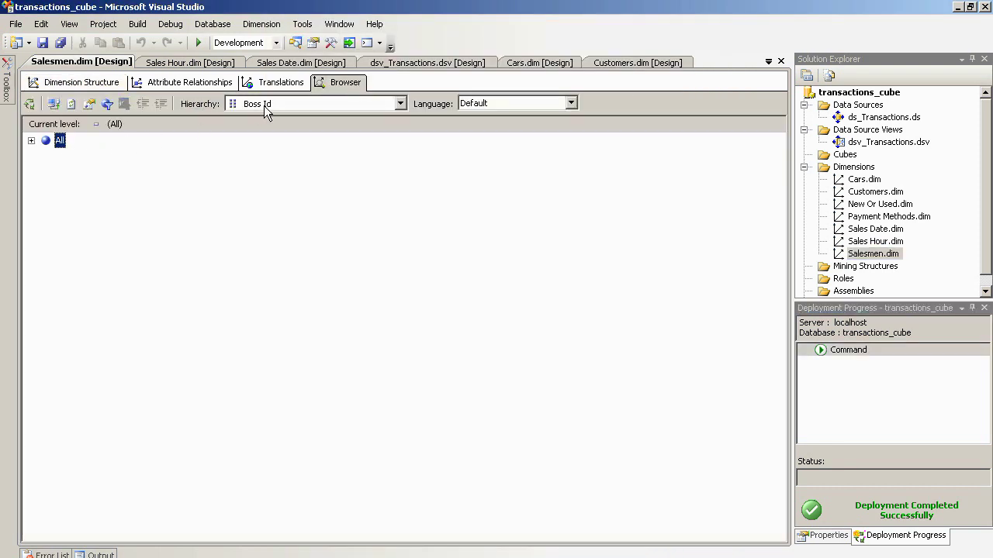
# - List the Salesmen members under the Name hierarchy with the All level expanded
pyautogui.click(264, 111)
pyautogui.click(252, 132)
pyautogui.click(31, 141)
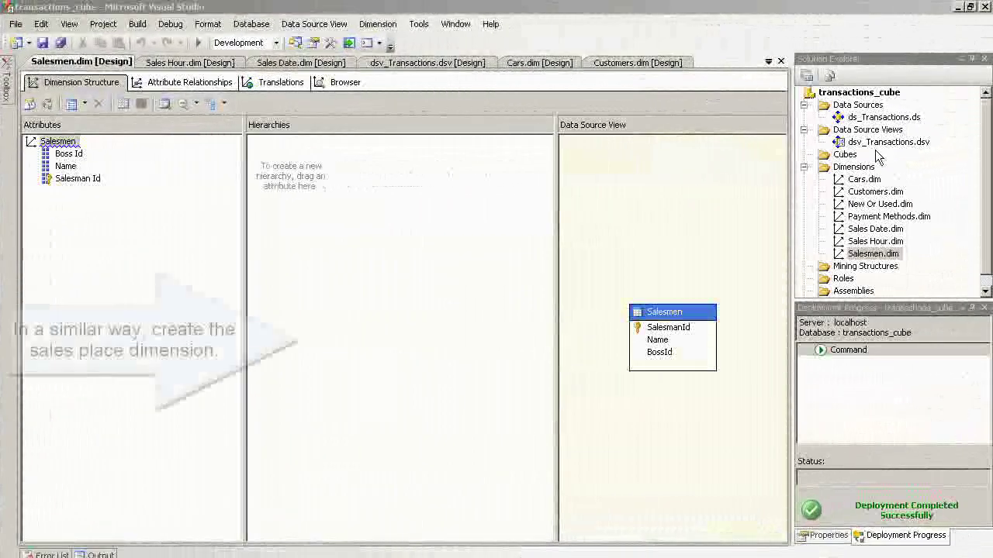
# - Open dsv_Transactions and include the SalesPlaces table in the data source view
pyautogui.doubleClick(868, 143)
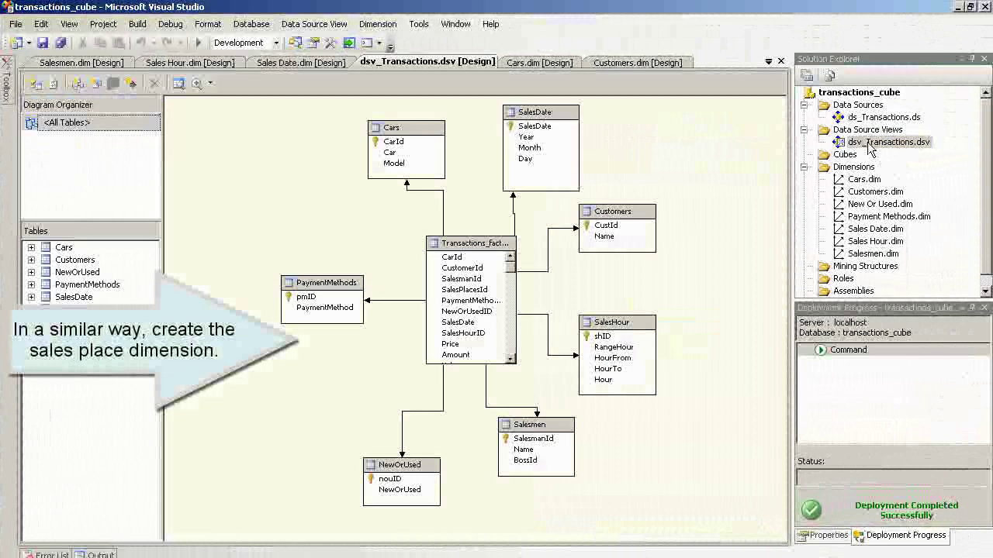
pyautogui.rightClick(249, 188)
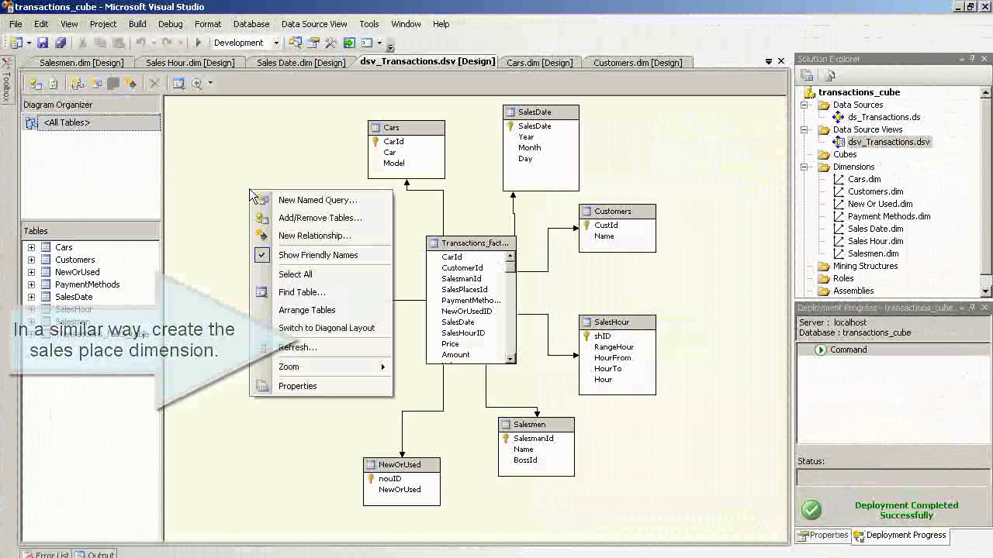
pyautogui.click(280, 220)
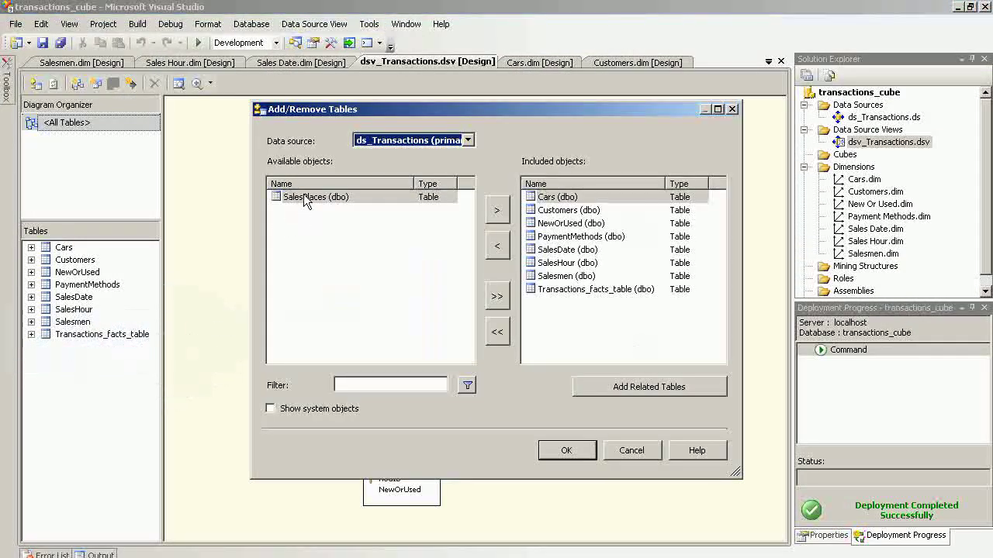
pyautogui.click(306, 199)
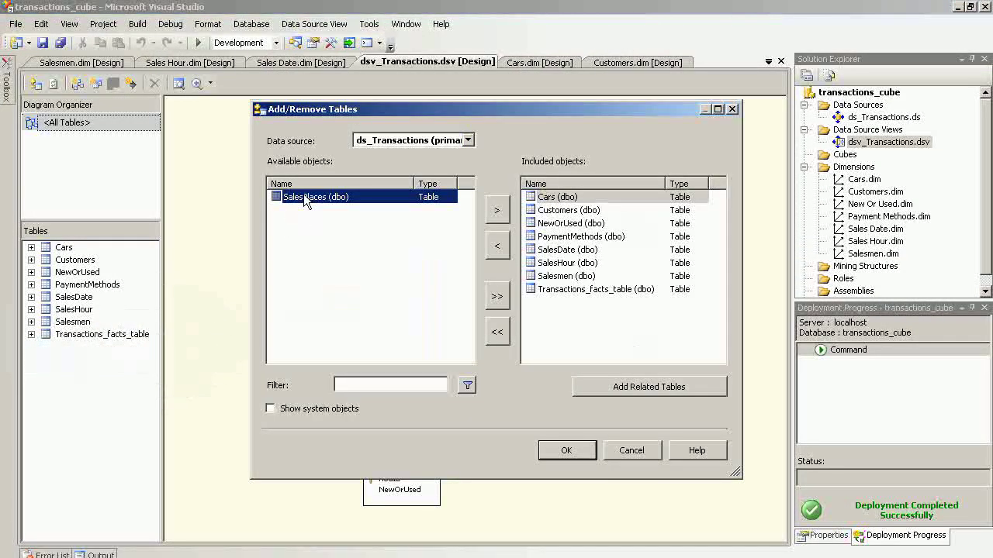
pyautogui.click(500, 210)
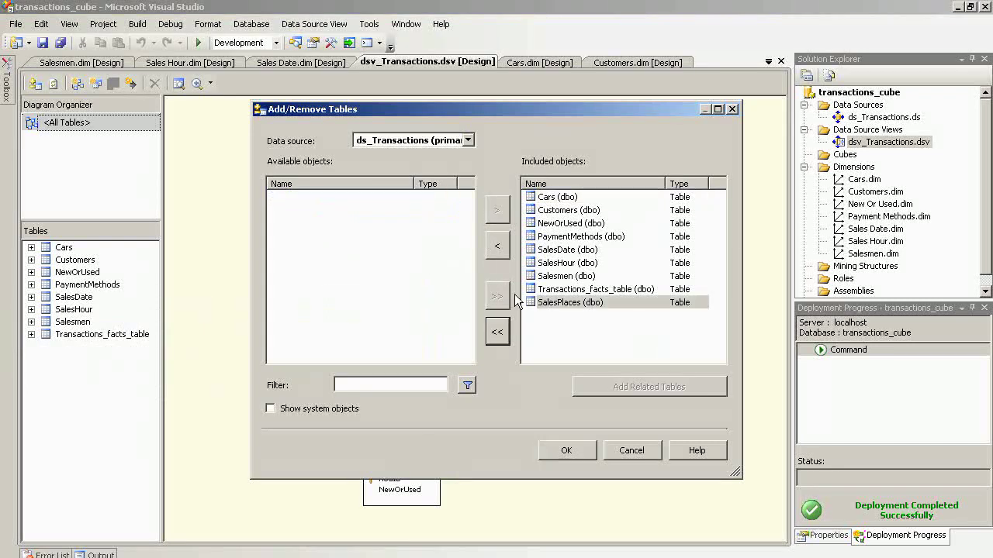
pyautogui.click(568, 450)
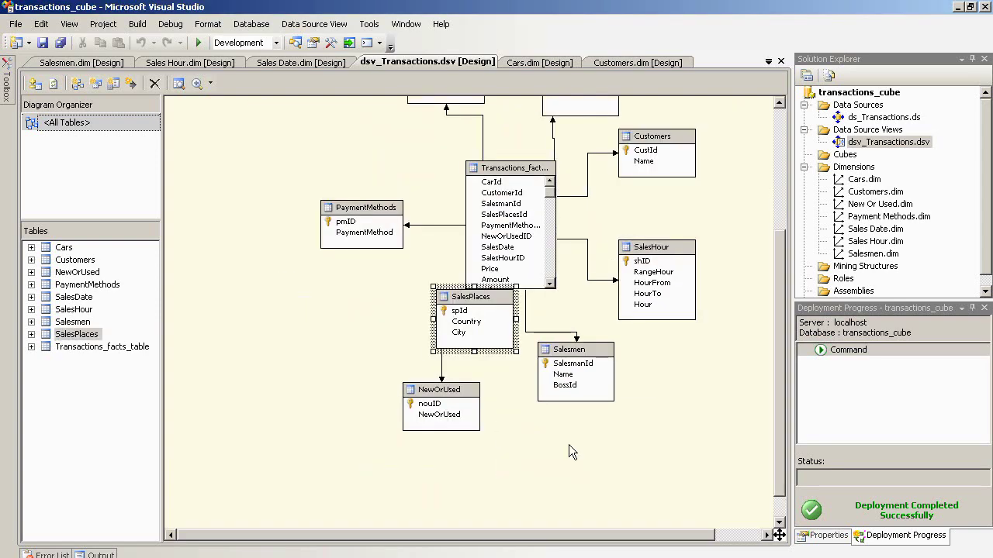
# - Place SalesPlaces beside the facts table, check its spId relationship, and save all changes
pyautogui.moveTo(471, 300); pyautogui.dragTo(330, 125)
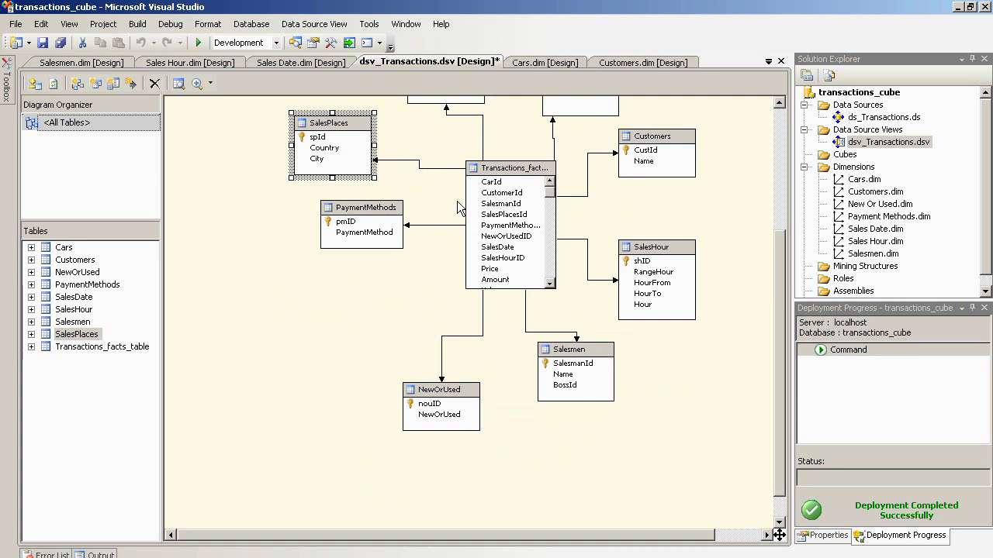
pyautogui.click(424, 168)
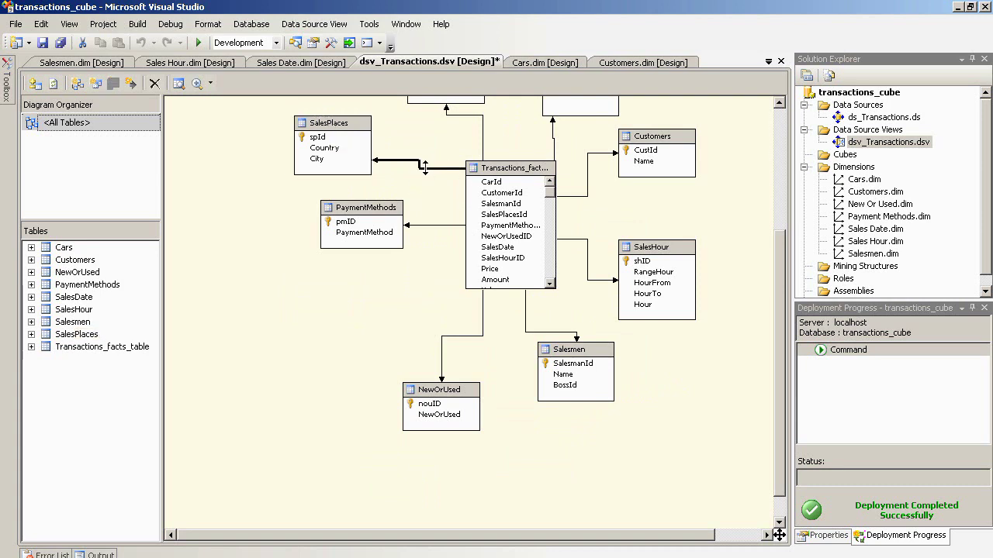
pyautogui.doubleClick(425, 167)
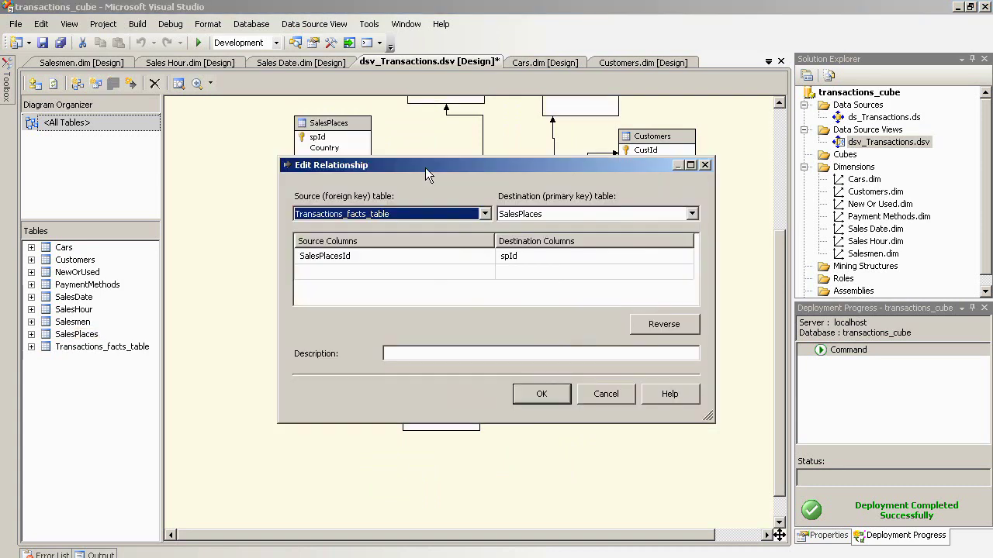
pyautogui.click(604, 398)
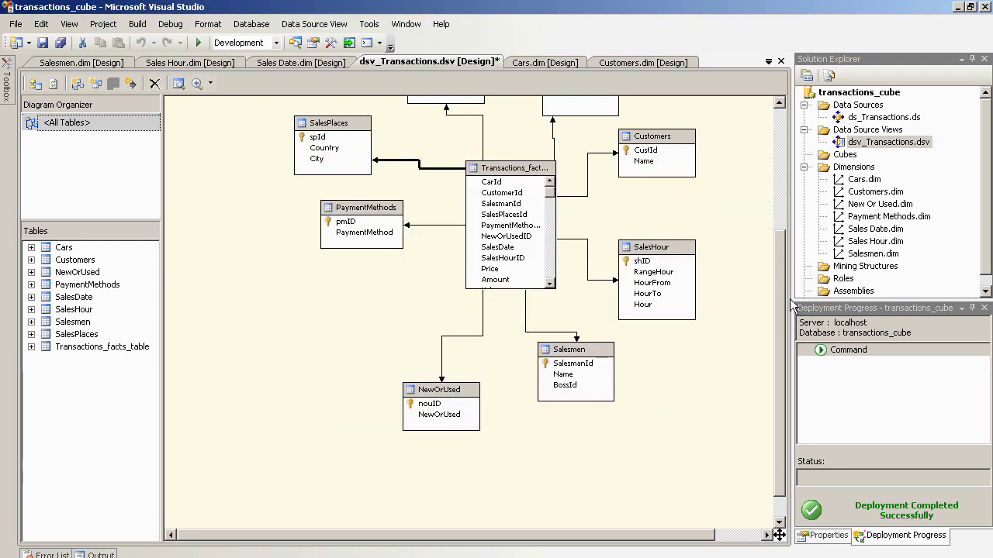
pyautogui.scroll(5, 784, 318)
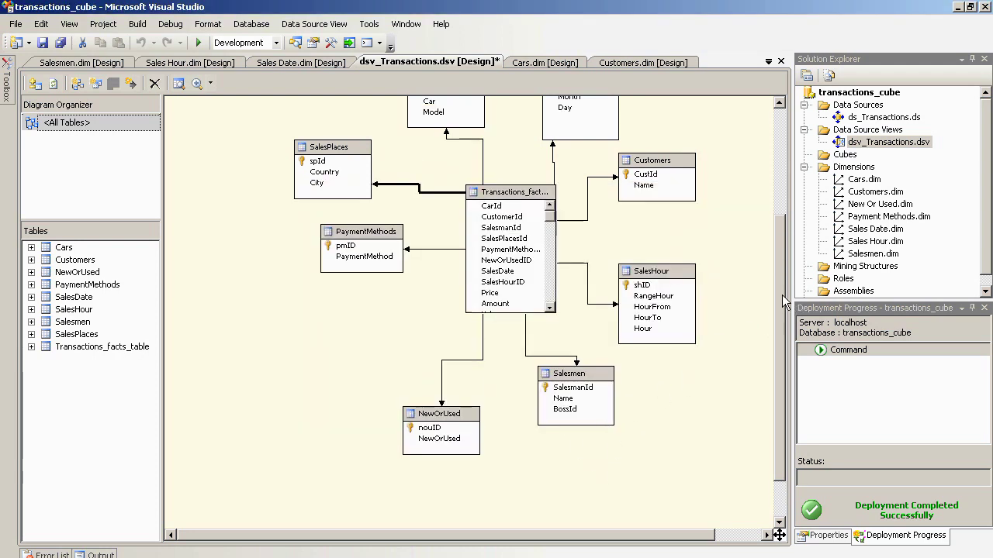
pyautogui.click(15, 24)
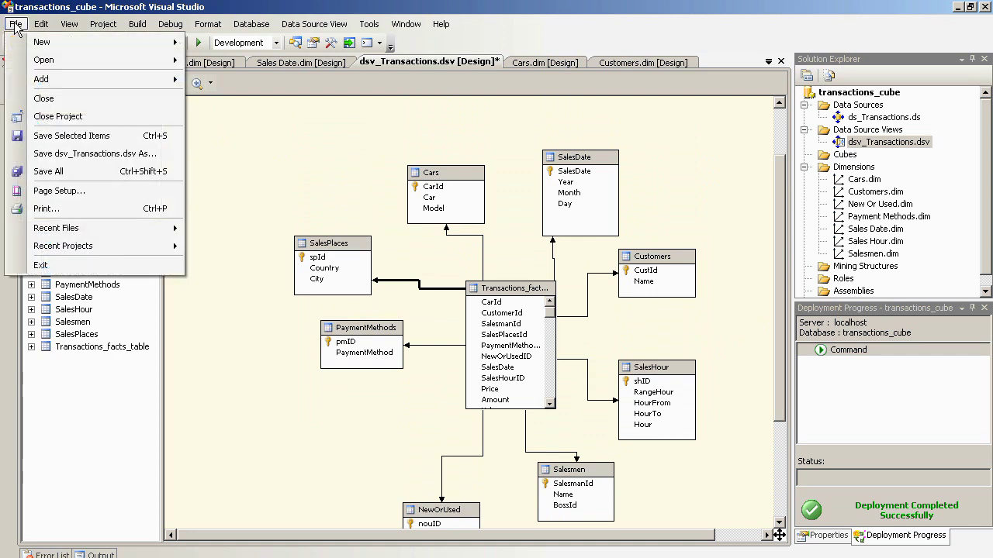
pyautogui.click(33, 170)
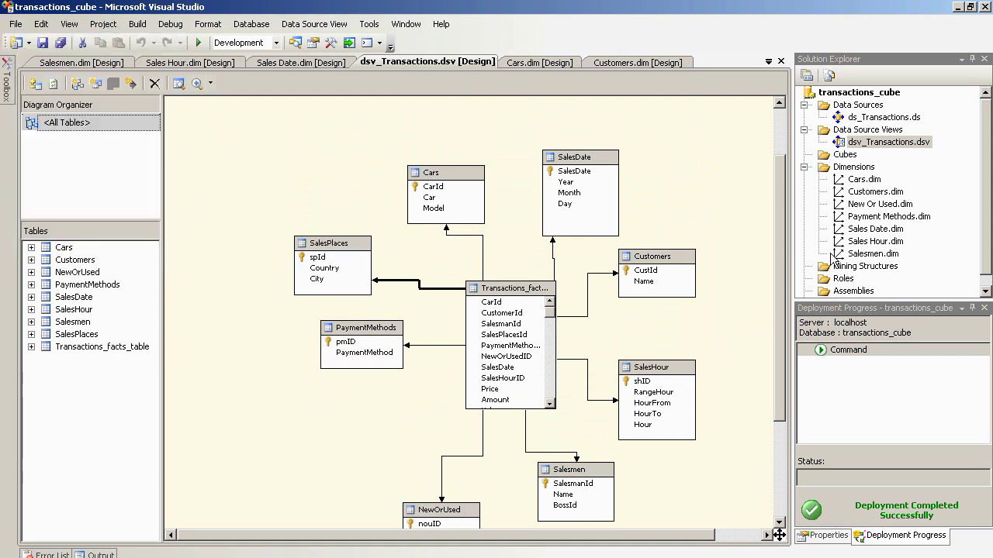
pyautogui.click(859, 169)
# - Start a new dimension using the existing SalesPlaces table as its main table
pyautogui.rightClick(861, 169)
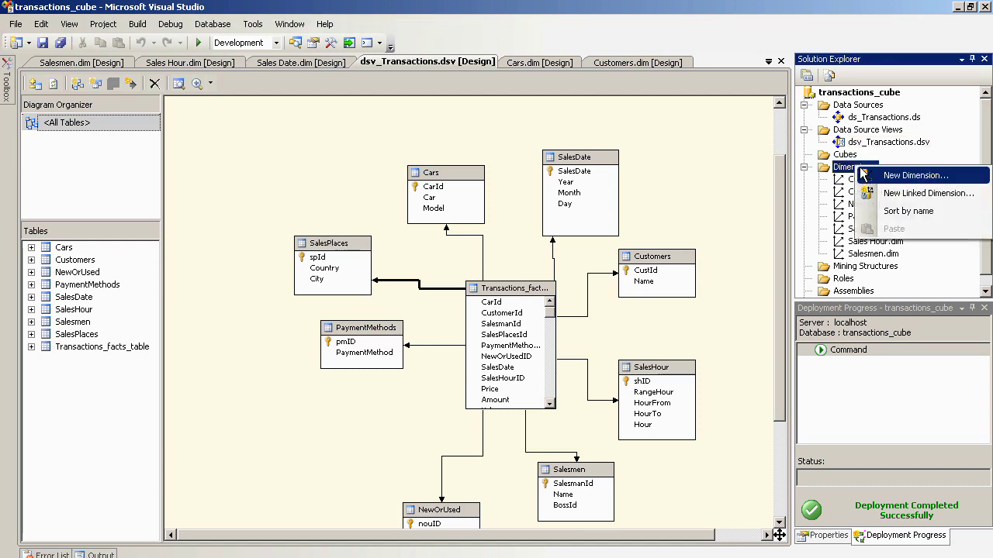
pyautogui.click(864, 175)
pyautogui.click(505, 439)
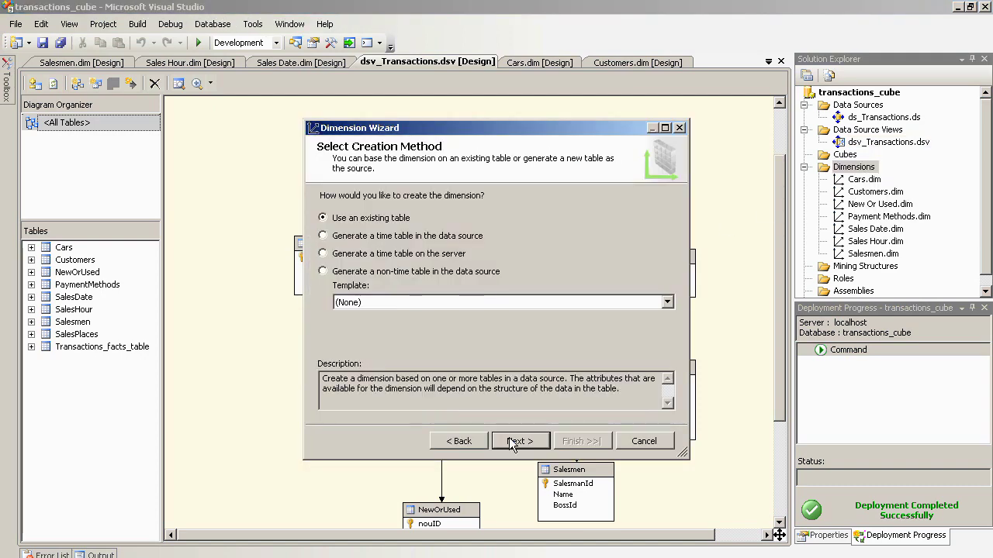
pyautogui.click(512, 442)
pyautogui.click(455, 246)
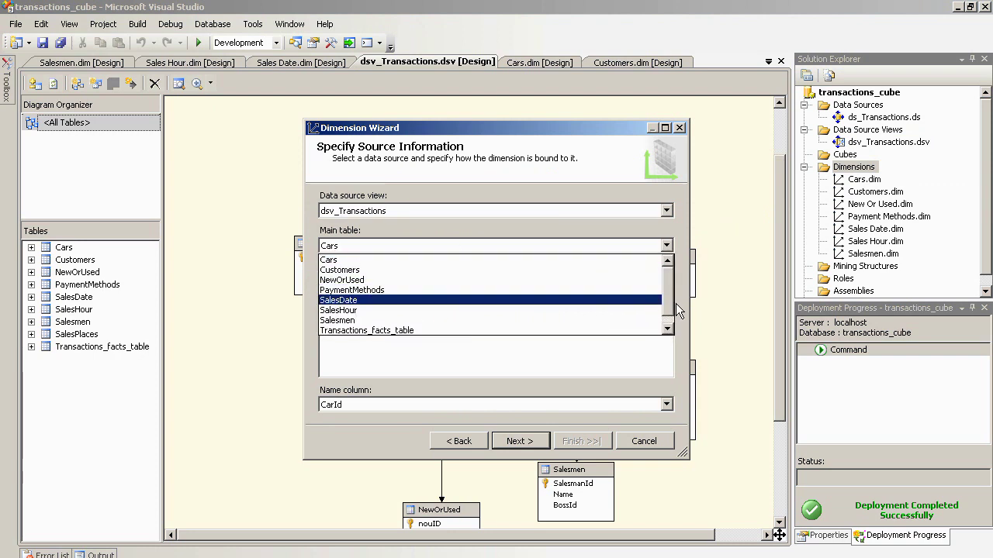
pyautogui.scroll(-1, 669, 306)
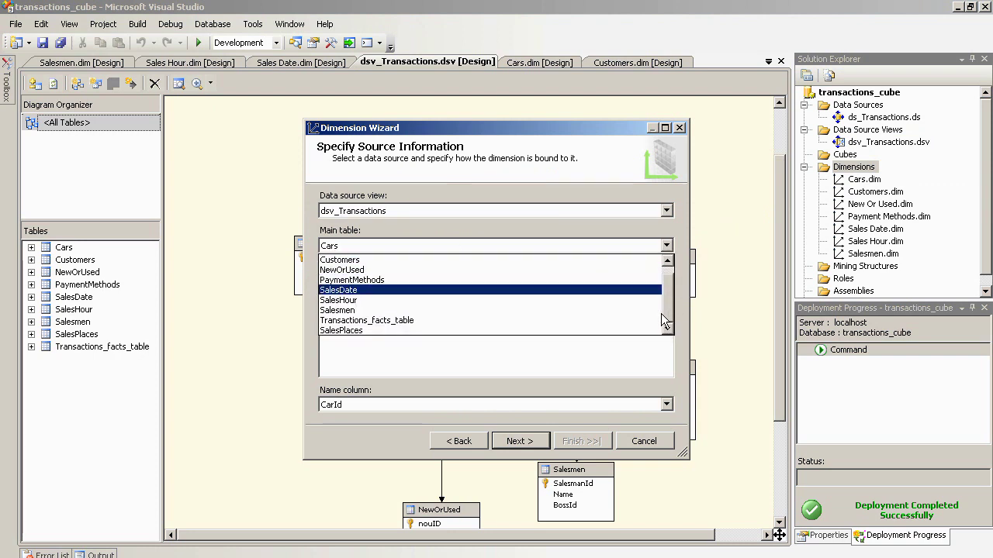
pyautogui.click(584, 331)
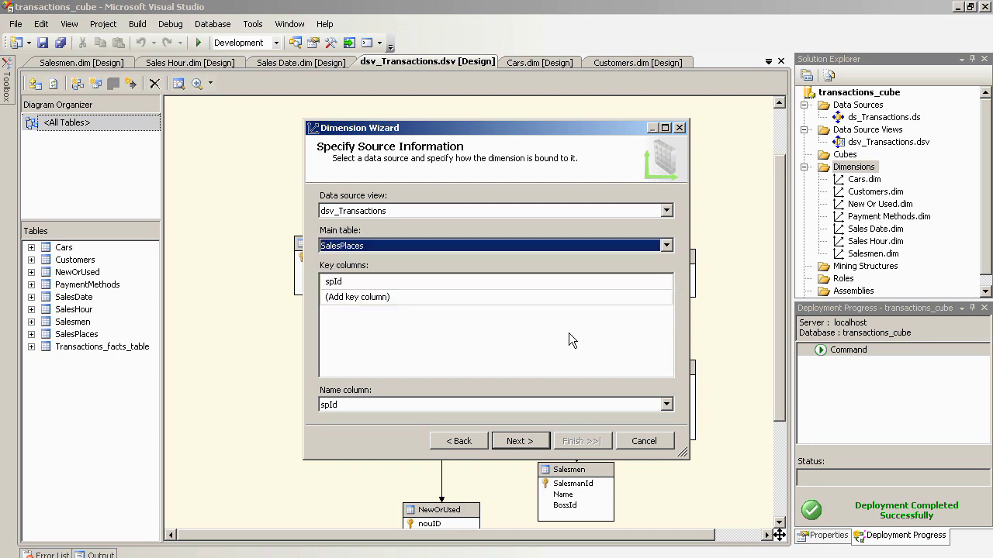
# - Include the Sp Id, Country and City attributes and finish the Sales Places dimension
pyautogui.click(512, 441)
pyautogui.click(328, 242)
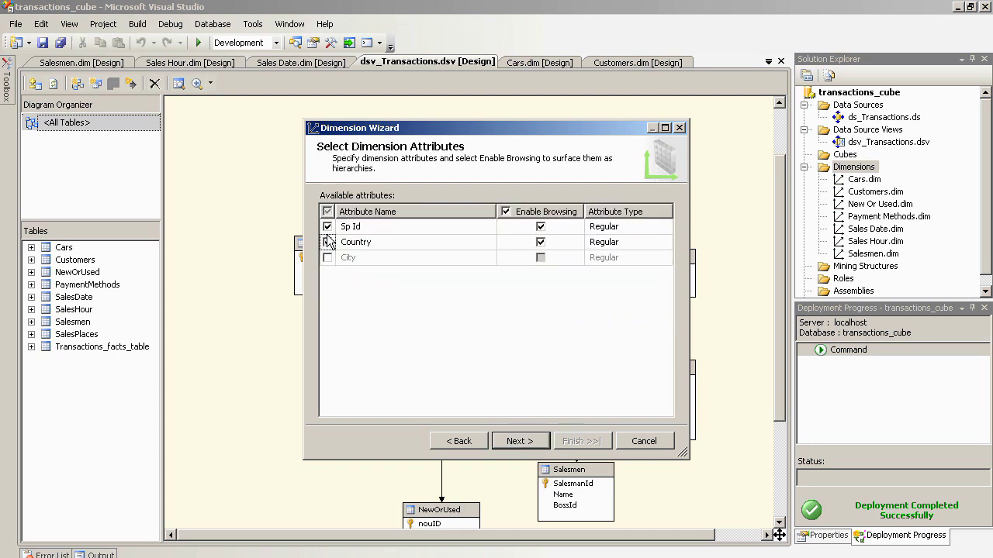
pyautogui.click(327, 242)
pyautogui.click(328, 242)
pyautogui.click(327, 257)
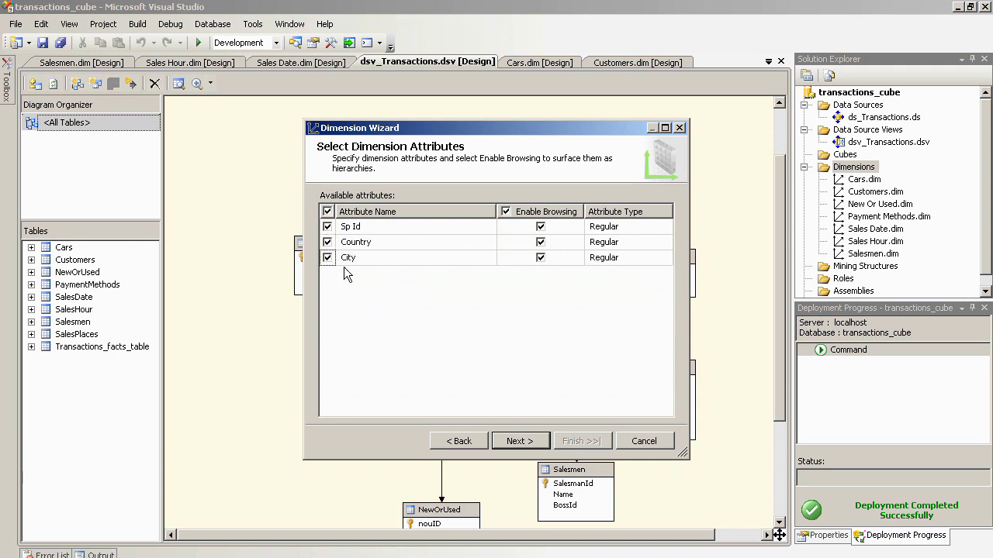
pyautogui.click(521, 441)
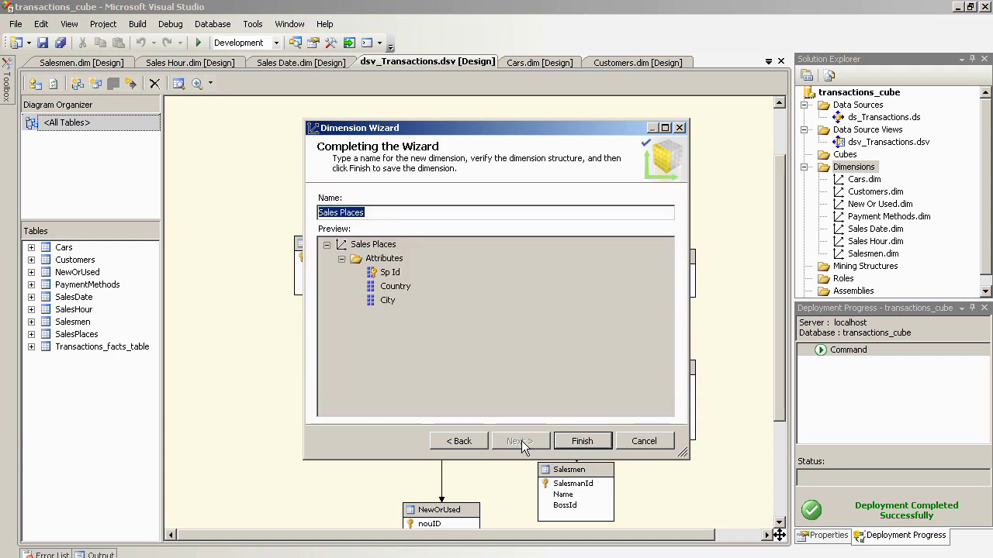
pyautogui.click(582, 441)
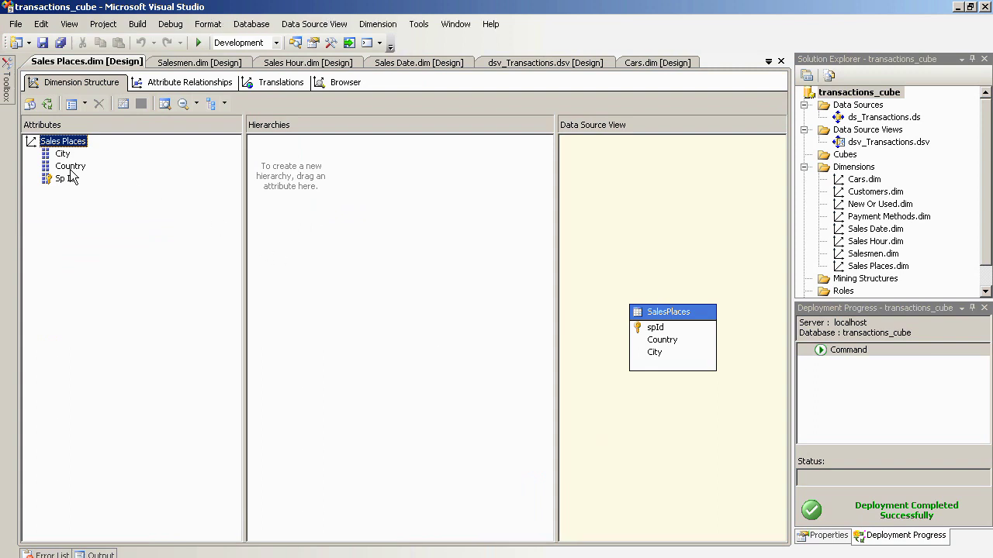
# - Build a hierarchy with Country as the top level and City beneath it
pyautogui.moveTo(70, 168); pyautogui.dragTo(267, 164)
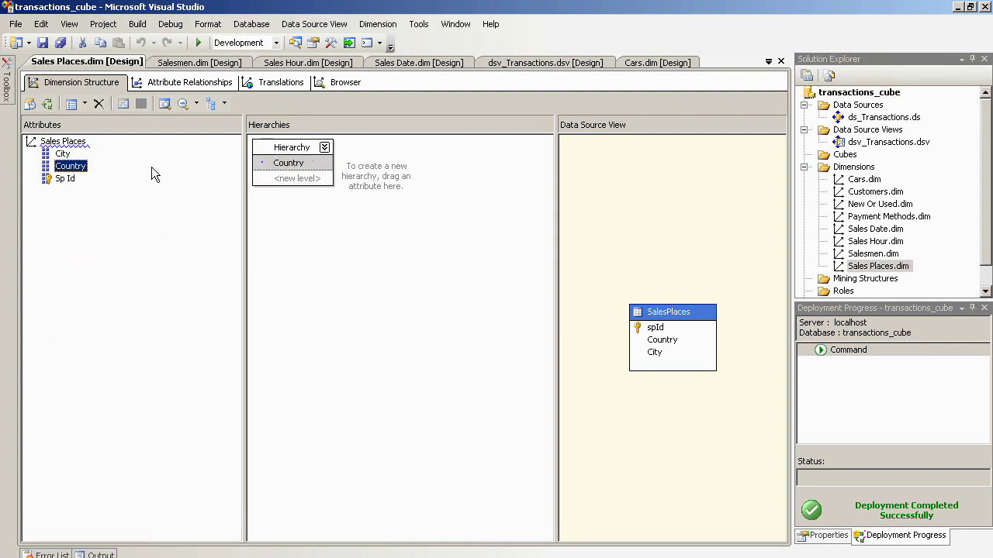
pyautogui.moveTo(66, 166); pyautogui.dragTo(127, 182)
pyautogui.click(61, 152)
pyautogui.moveTo(62, 152); pyautogui.dragTo(286, 174)
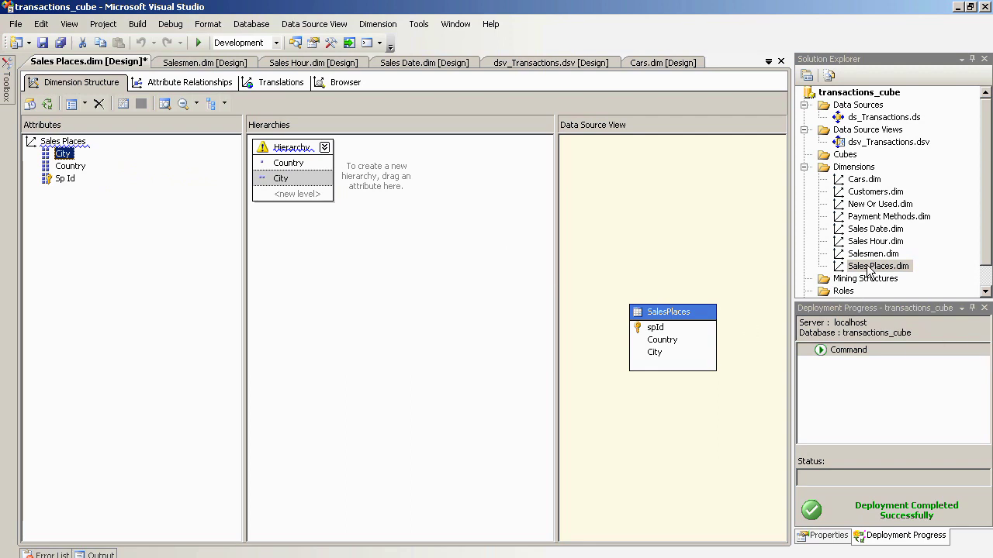
# - Rename the new hierarchy to 'Country City'
pyautogui.click(285, 150)
pyautogui.rightClick(283, 150)
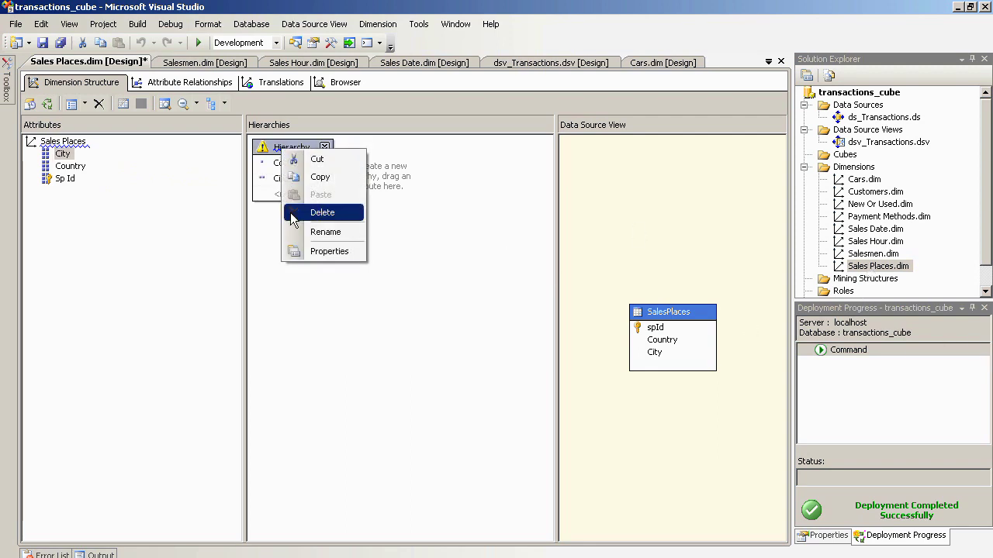
pyautogui.click(306, 232)
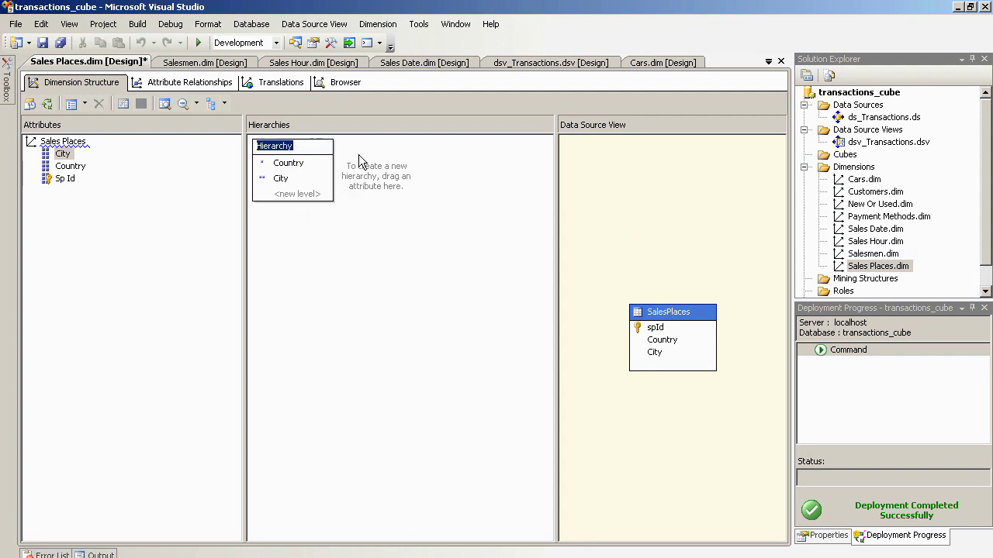
pyautogui.write('Country City')
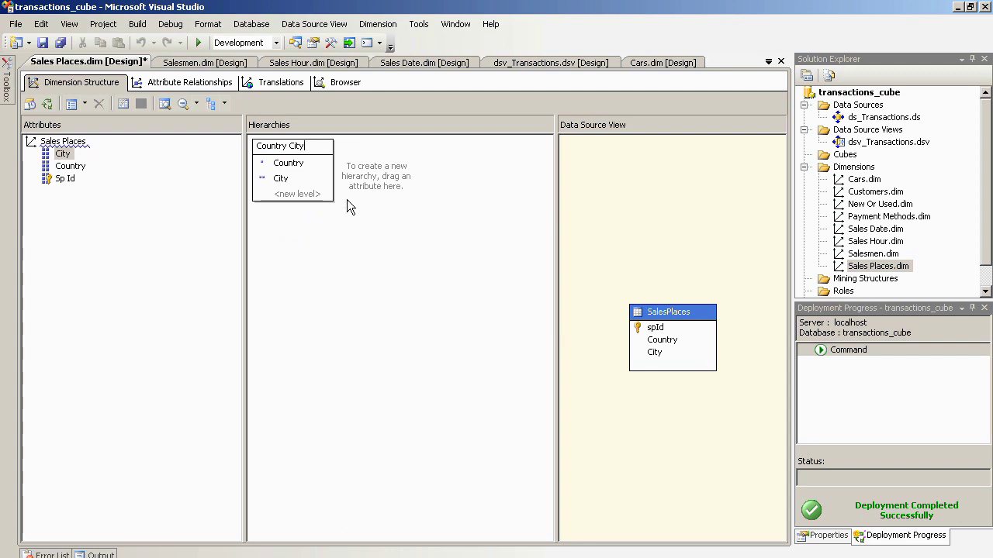
pyautogui.click(884, 266)
# - Build, deploy and process the Sales Places dimension, closing both processing windows
pyautogui.rightClick(884, 268)
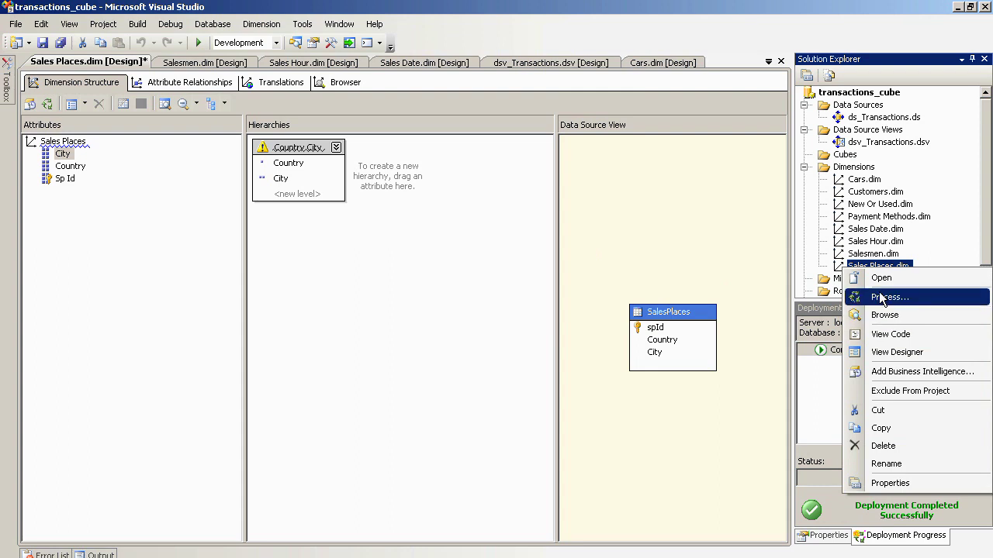
pyautogui.click(880, 297)
pyautogui.click(585, 322)
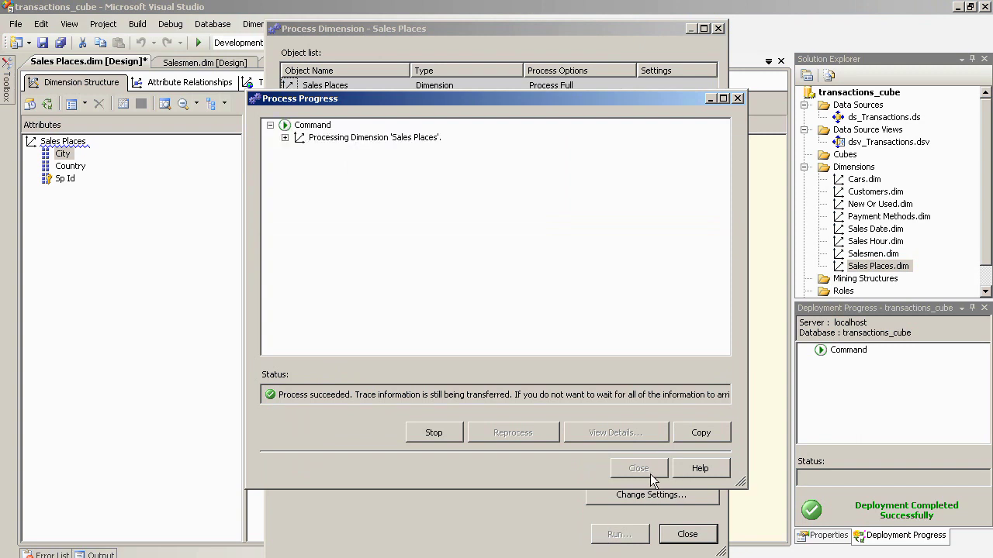
pyautogui.click(639, 469)
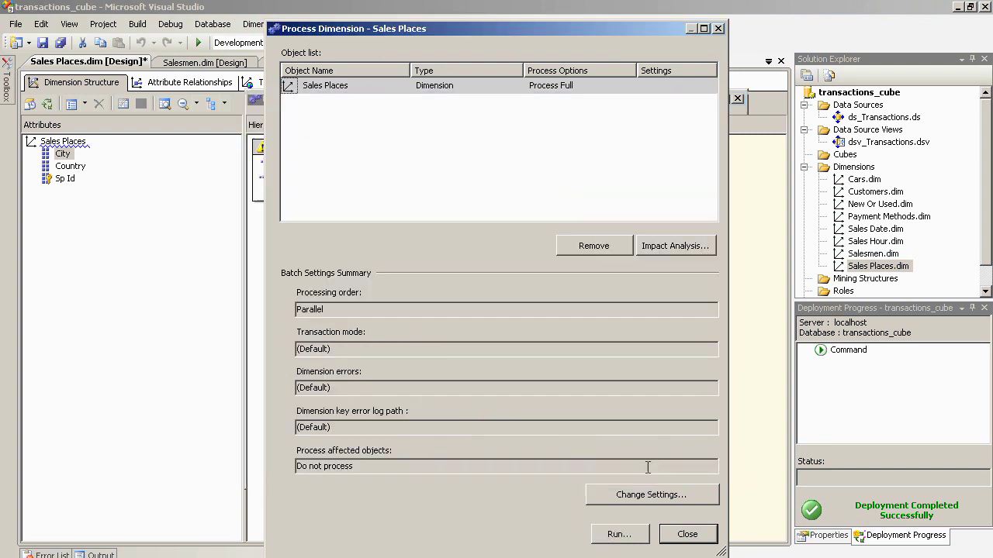
pyautogui.click(687, 534)
# - In the Sales Places browser, expand All and then USA to reveal New York
pyautogui.click(342, 86)
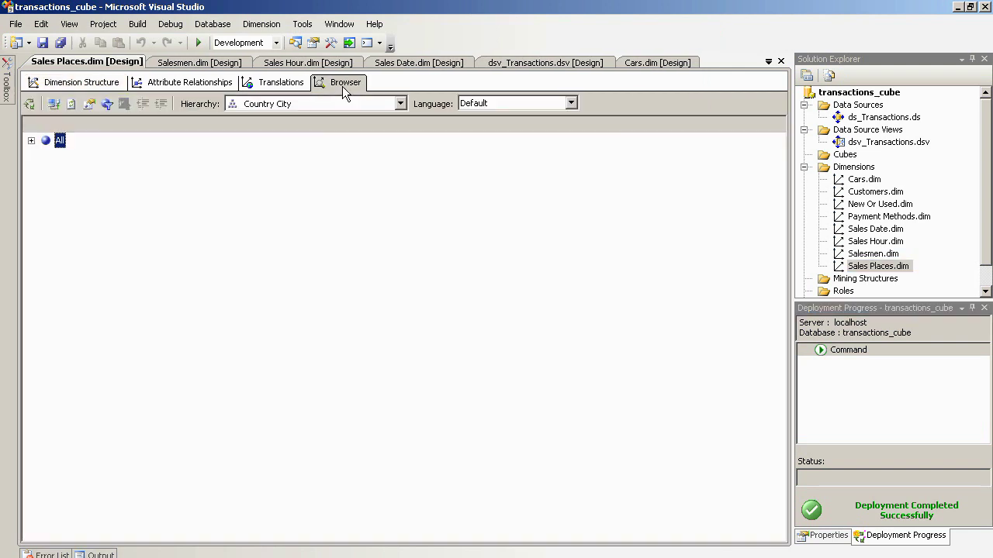
pyautogui.click(31, 141)
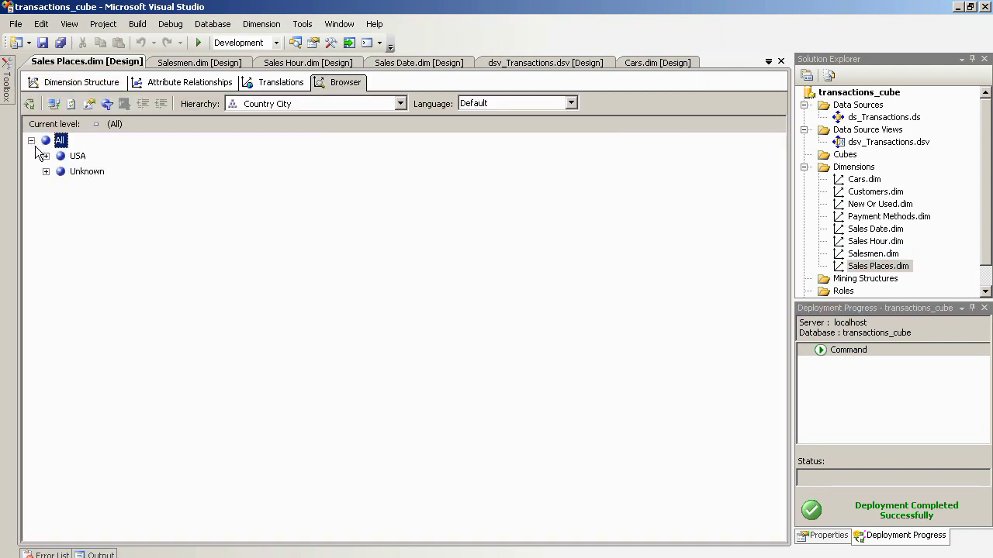
pyautogui.click(46, 156)
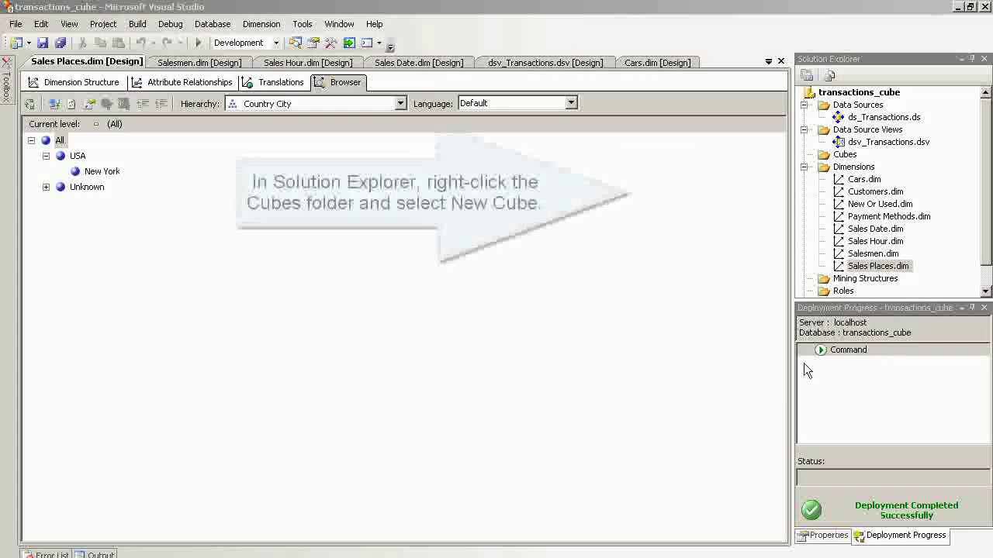
# - Start a cube from Transactions_facts_table, keeping all its measures and existing dimensions
pyautogui.rightClick(844, 155)
pyautogui.click(852, 165)
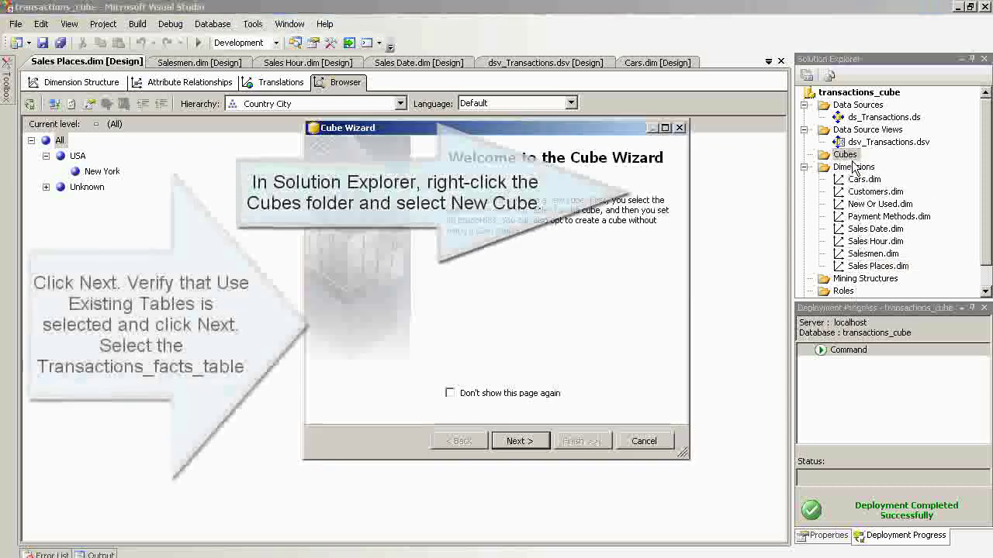
pyautogui.click(513, 441)
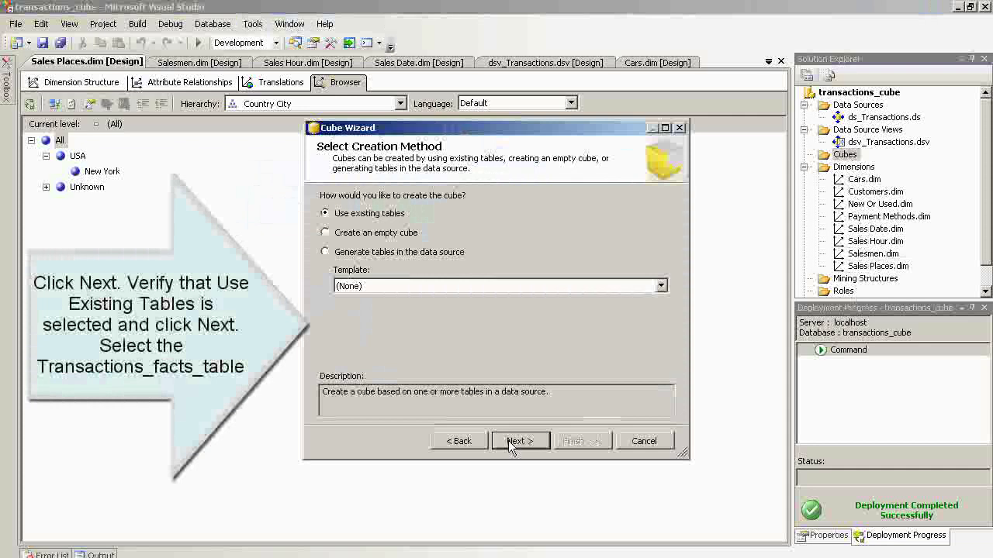
pyautogui.click(513, 441)
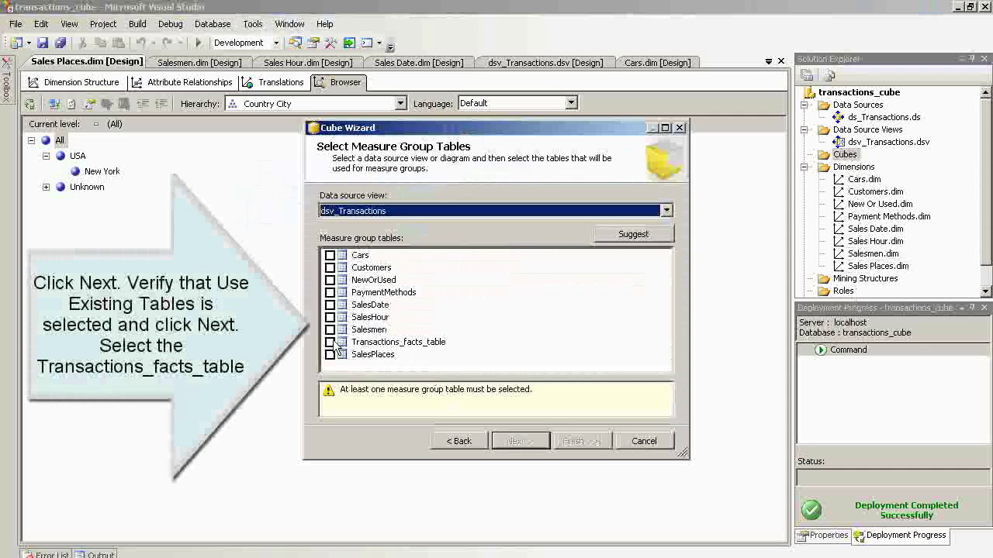
pyautogui.click(329, 342)
pyautogui.click(520, 442)
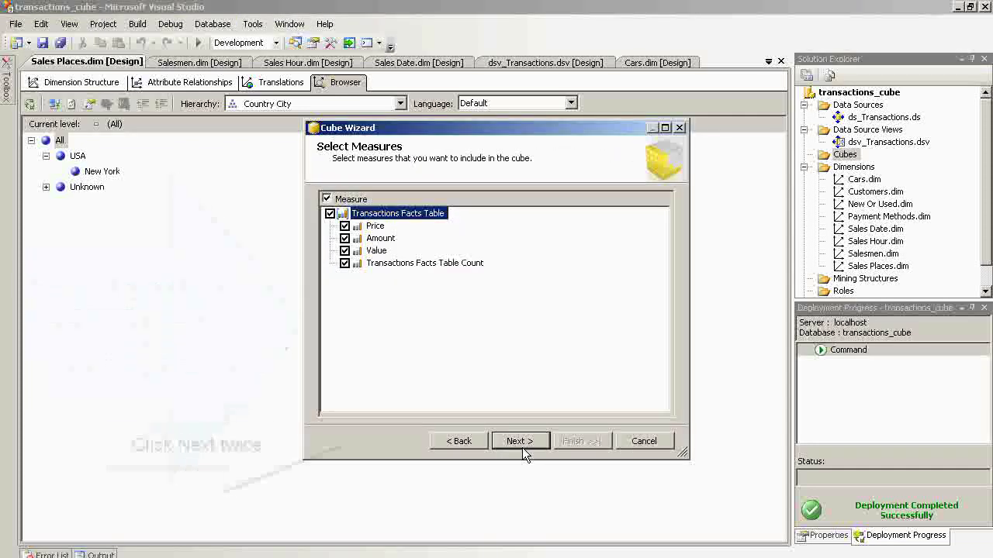
pyautogui.click(522, 448)
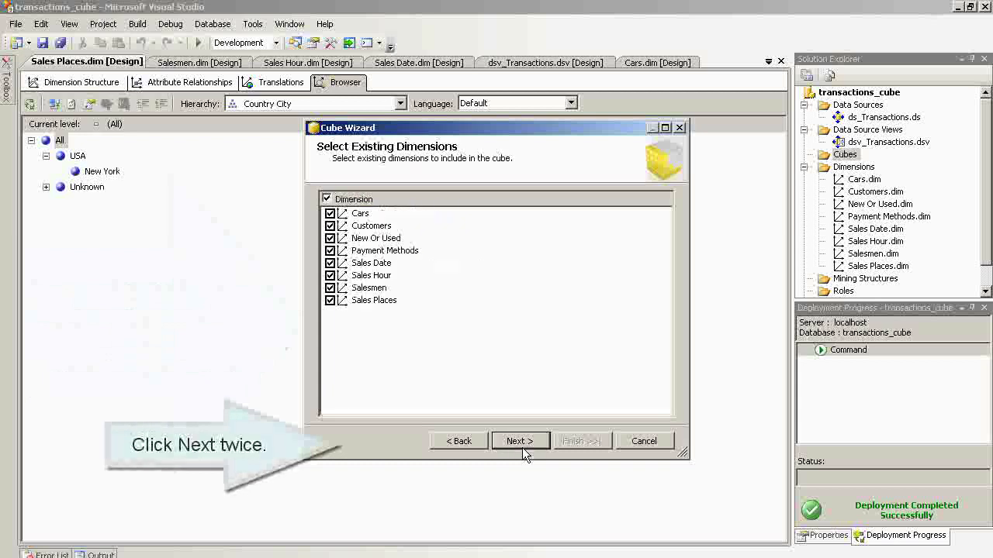
pyautogui.click(523, 444)
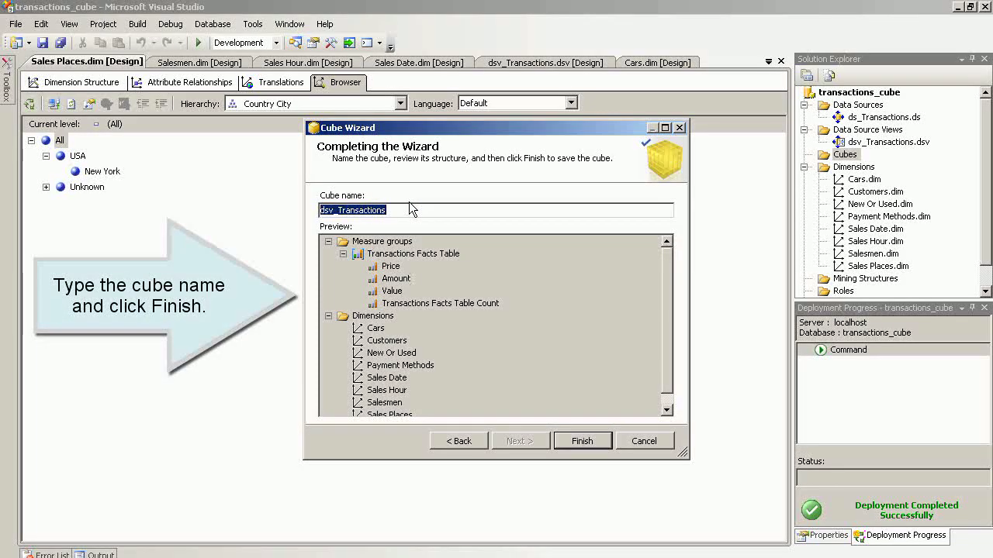
# - Name the cube transactions_cube and finish the wizard
pyautogui.press('BackSpace')
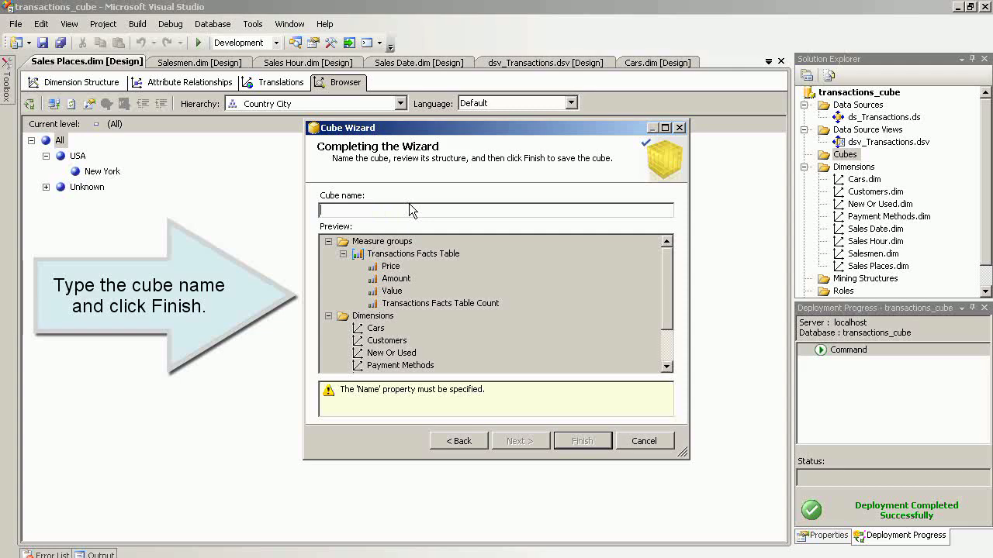
pyautogui.write('tra')
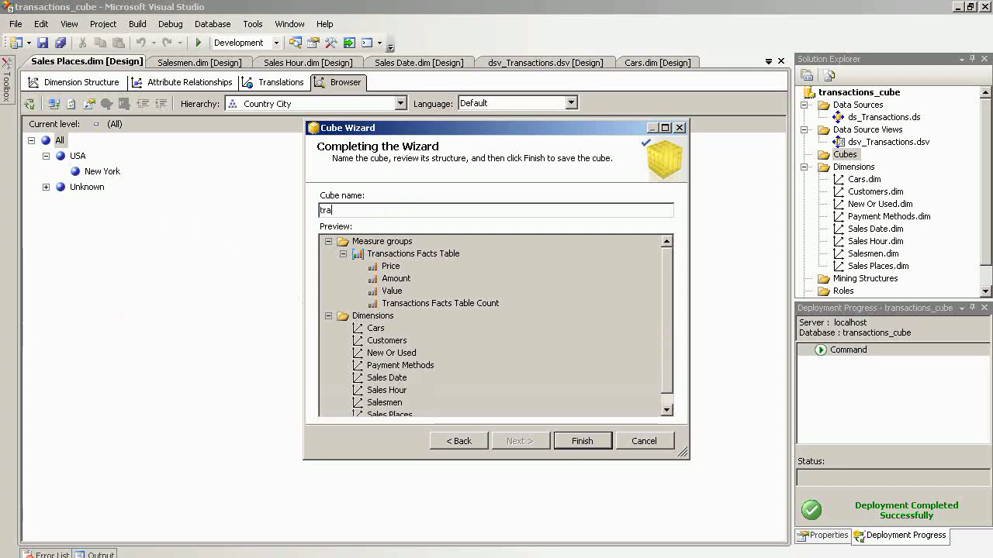
pyautogui.write('nsactions_cube')
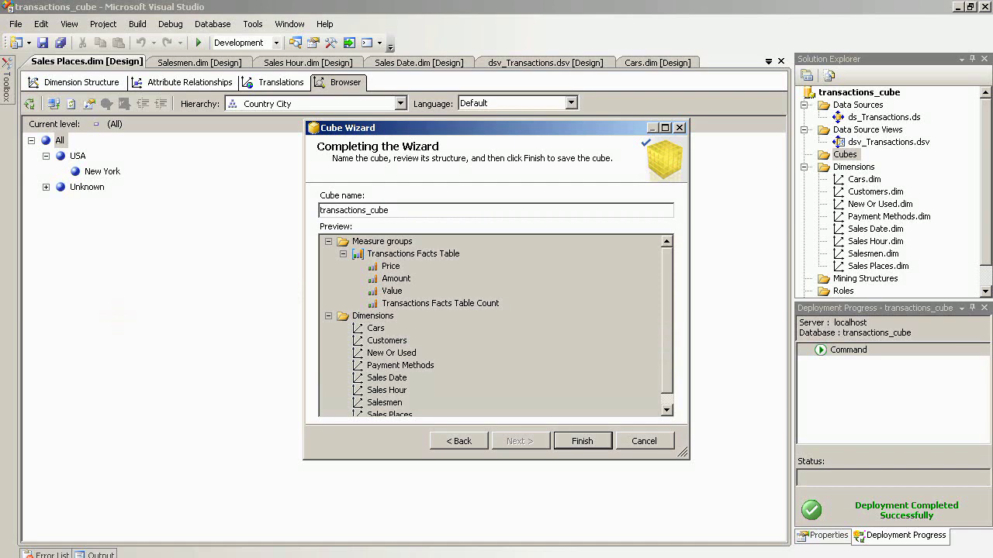
pyautogui.click(578, 441)
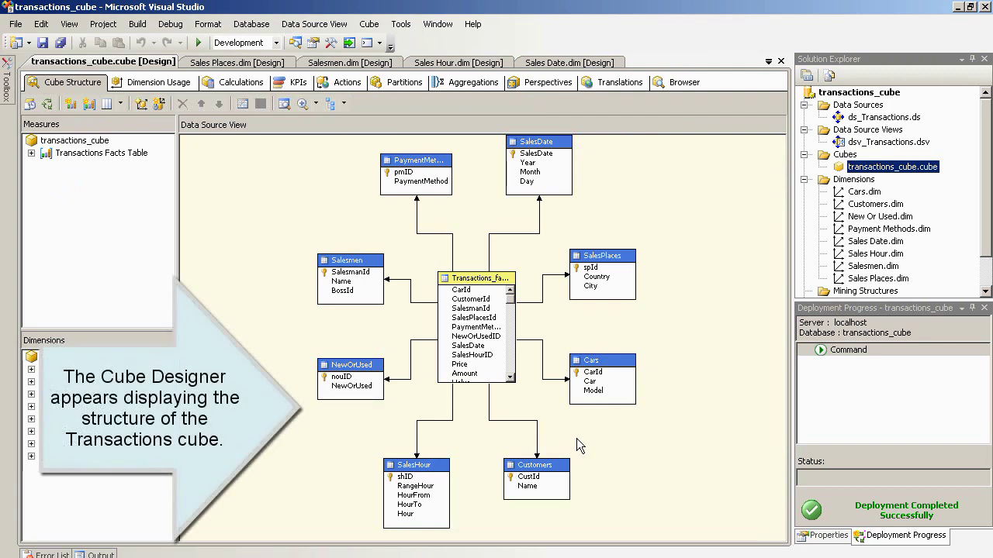
# - Build, deploy and run full processing of transactions_cube, then close both processing windows
pyautogui.rightClick(863, 169)
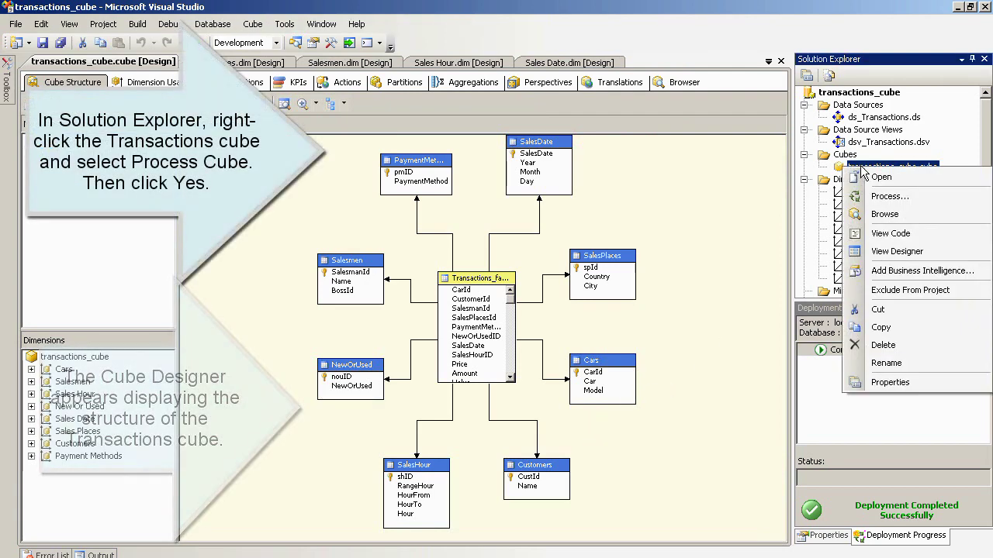
pyautogui.click(876, 197)
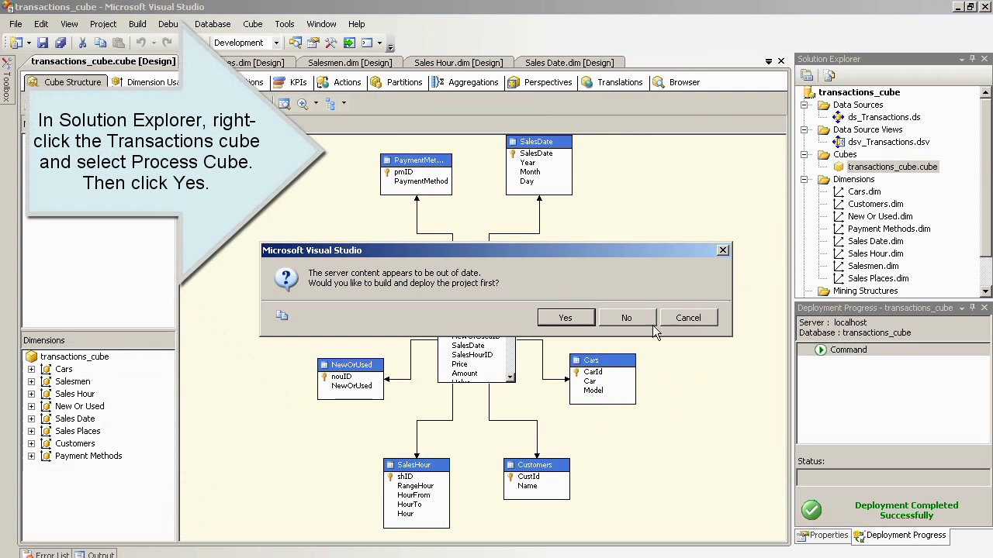
pyautogui.click(565, 317)
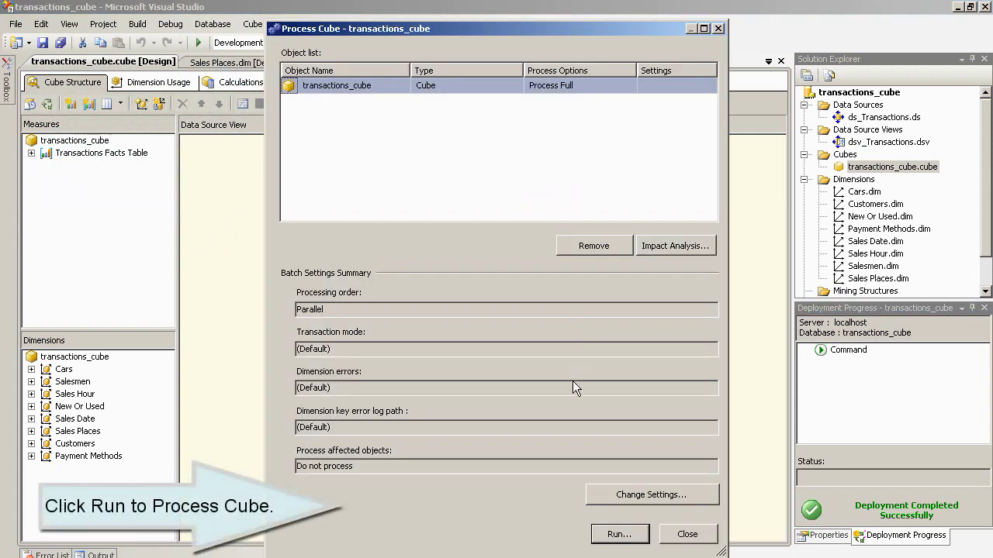
pyautogui.click(613, 535)
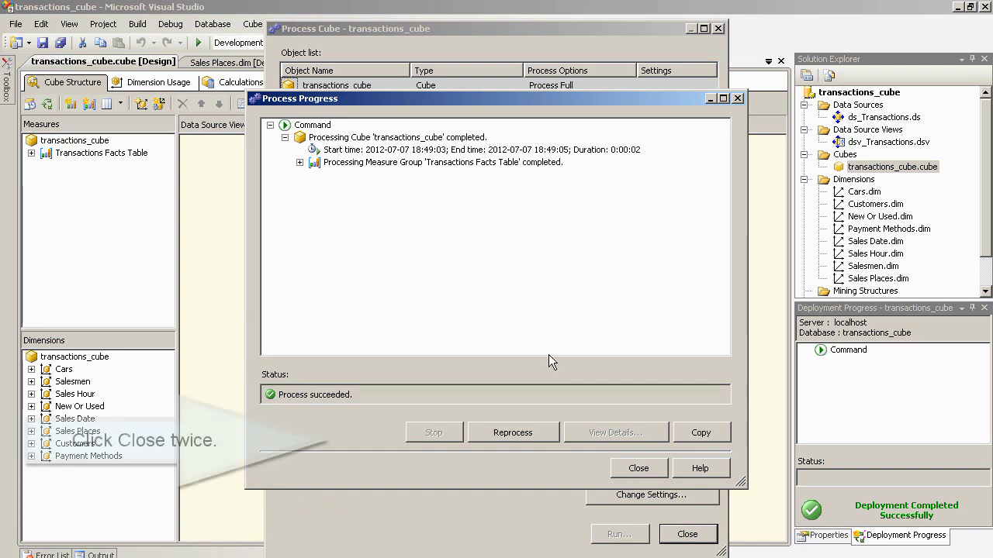
pyautogui.click(636, 468)
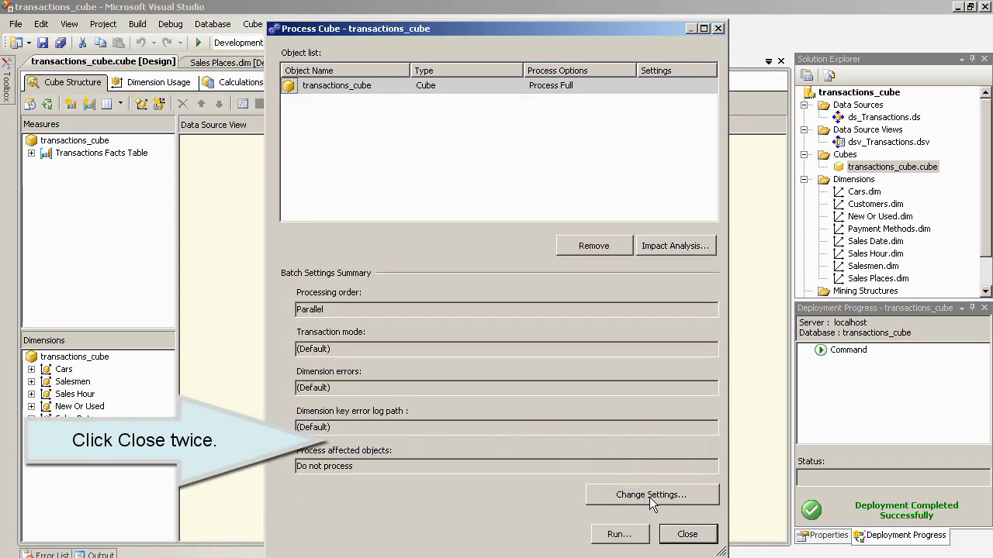
pyautogui.click(687, 534)
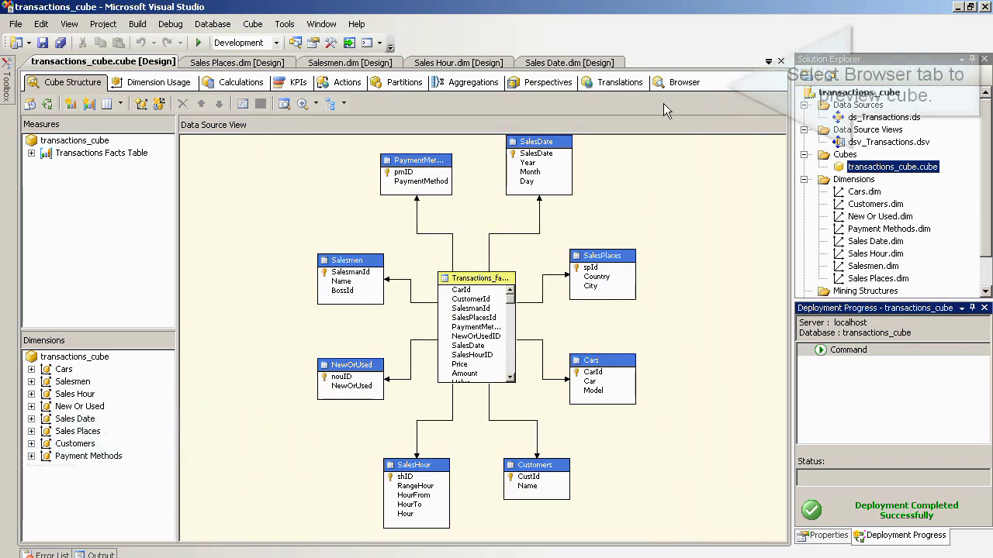
# - In the cube Browser, add the Price and Amount measures from Transactions Facts Table to the grid totals
pyautogui.click(674, 82)
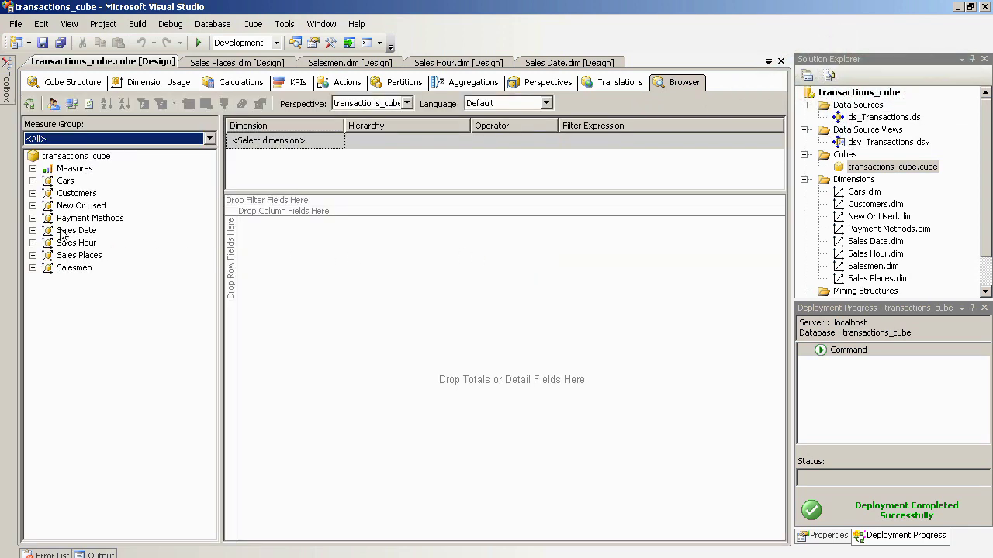
pyautogui.click(32, 169)
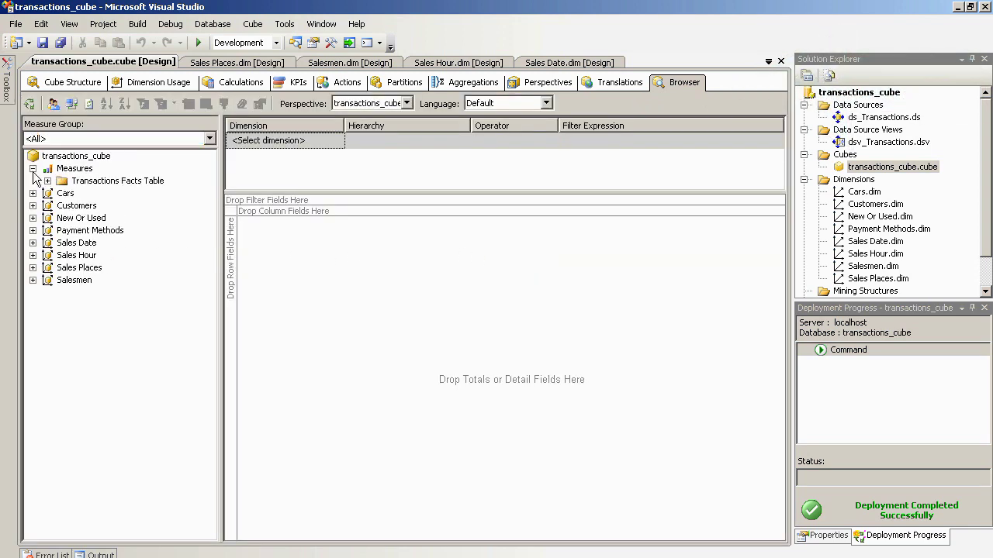
pyautogui.click(48, 181)
pyautogui.moveTo(97, 206); pyautogui.dragTo(280, 272)
pyautogui.moveTo(101, 195); pyautogui.dragTo(299, 244)
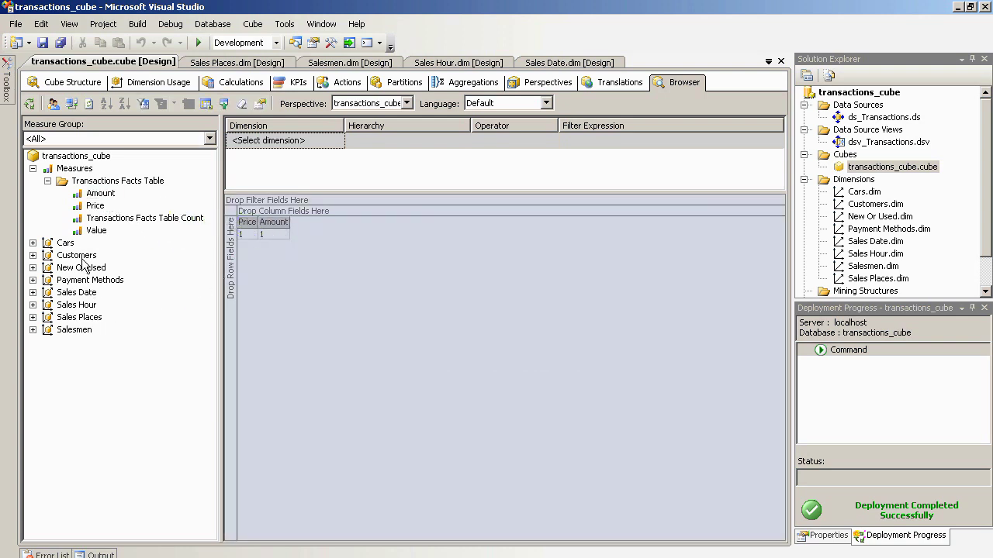
# - Put Customers Name on the grid rows and New Or Used across the columns
pyautogui.moveTo(81, 256); pyautogui.dragTo(232, 256)
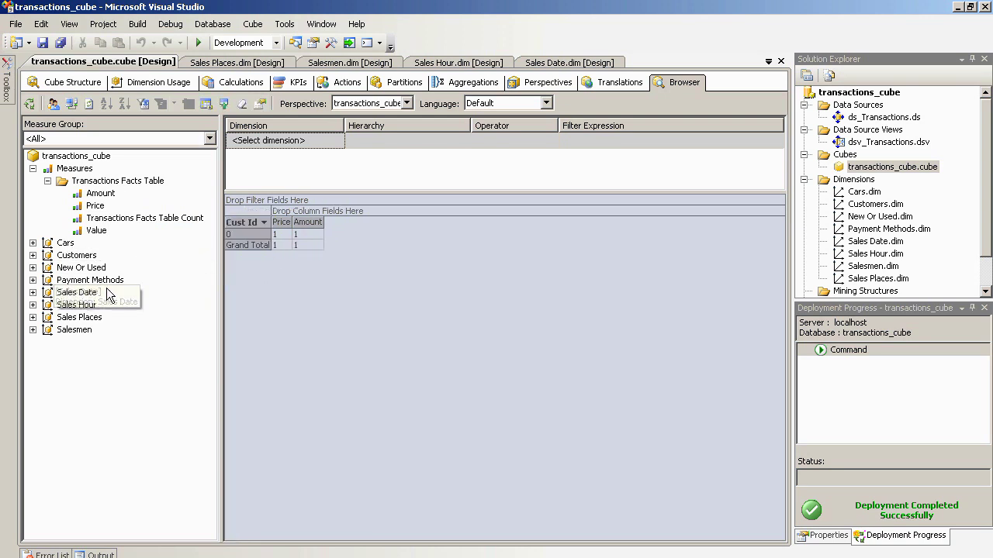
pyautogui.click(33, 255)
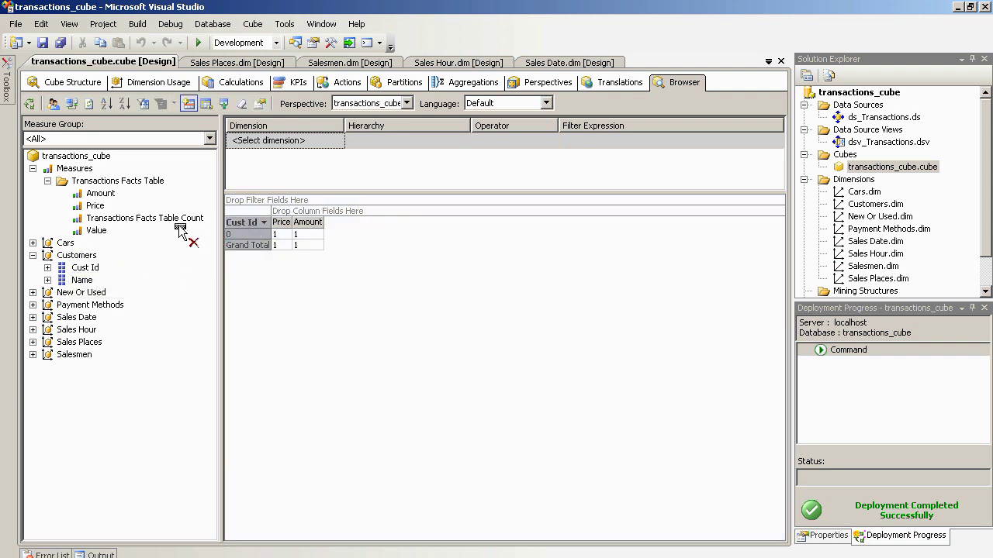
pyautogui.moveTo(82, 280); pyautogui.dragTo(234, 257)
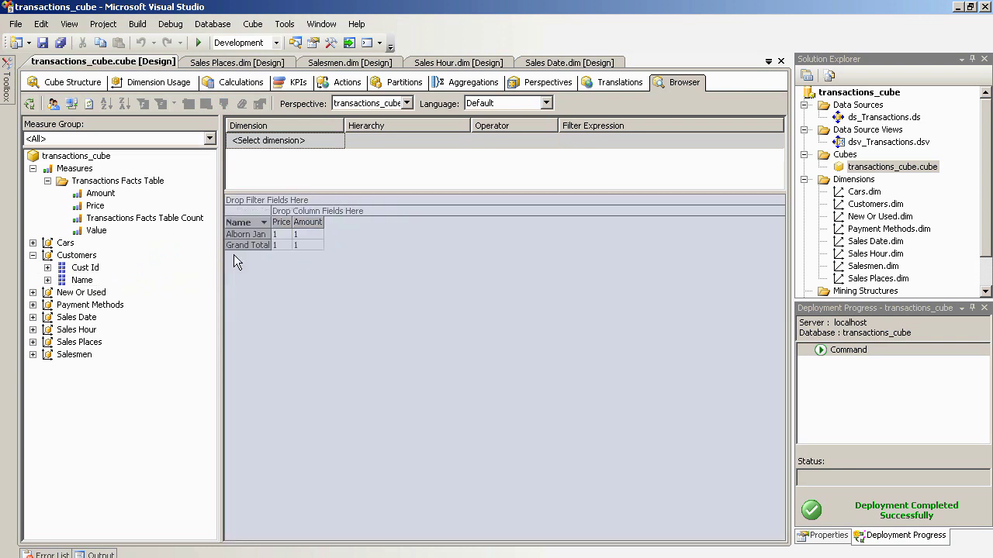
pyautogui.click(32, 292)
pyautogui.moveTo(87, 305); pyautogui.dragTo(310, 217)
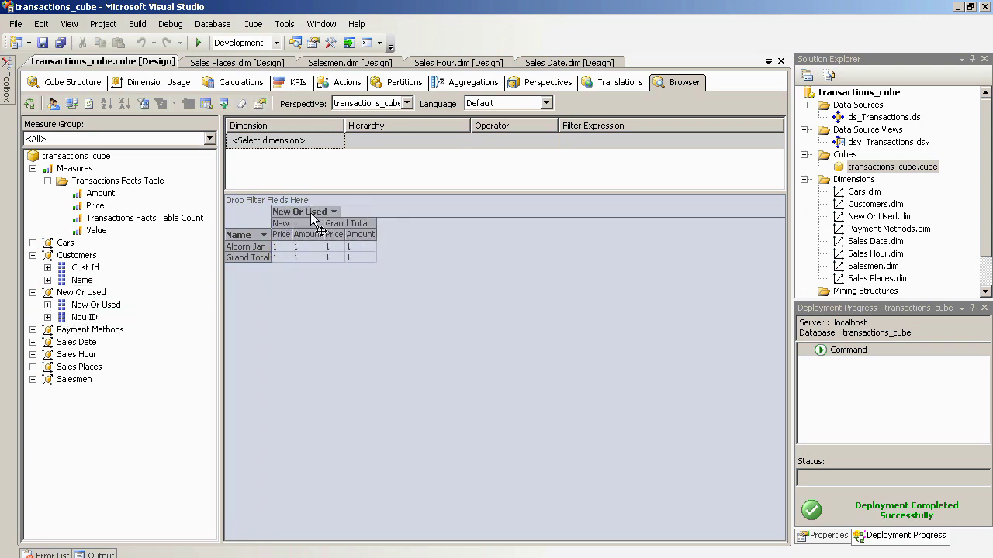